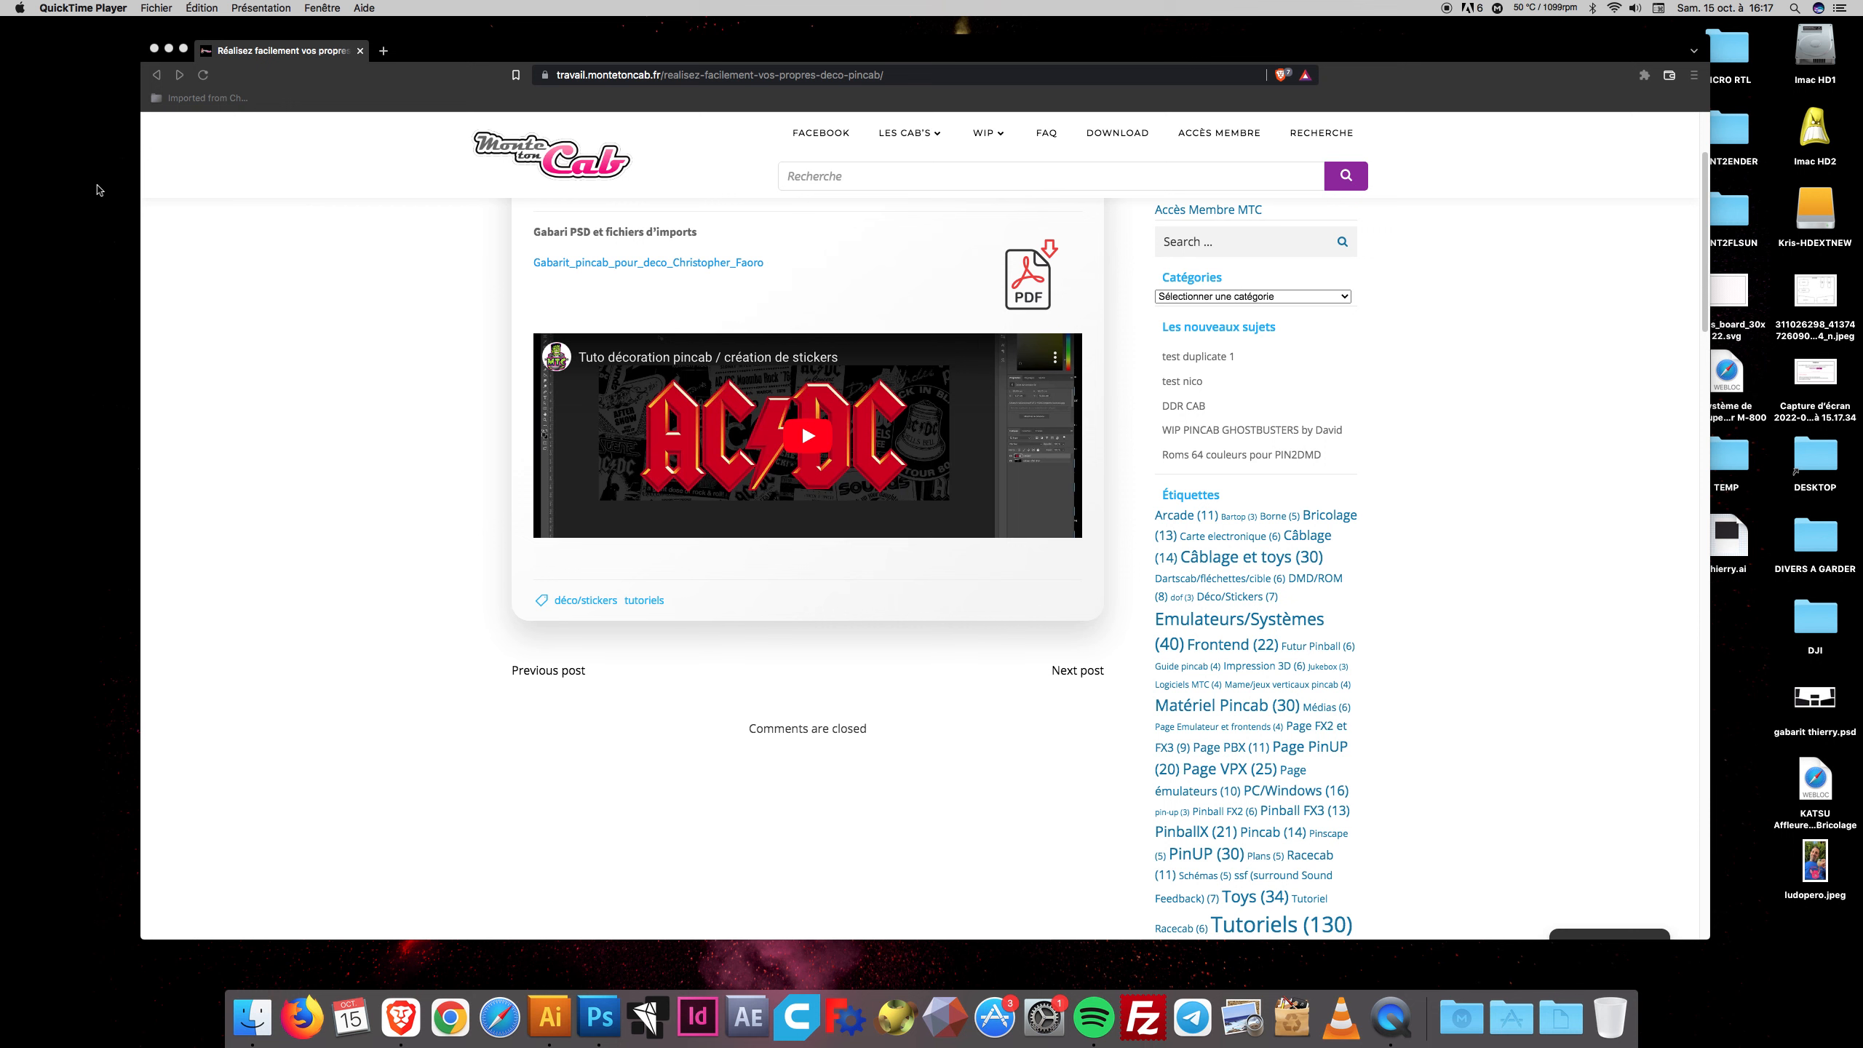
Hide the web browser and switch to Illustrator
{"action": "left_click", "coordinate": [348, 313]}
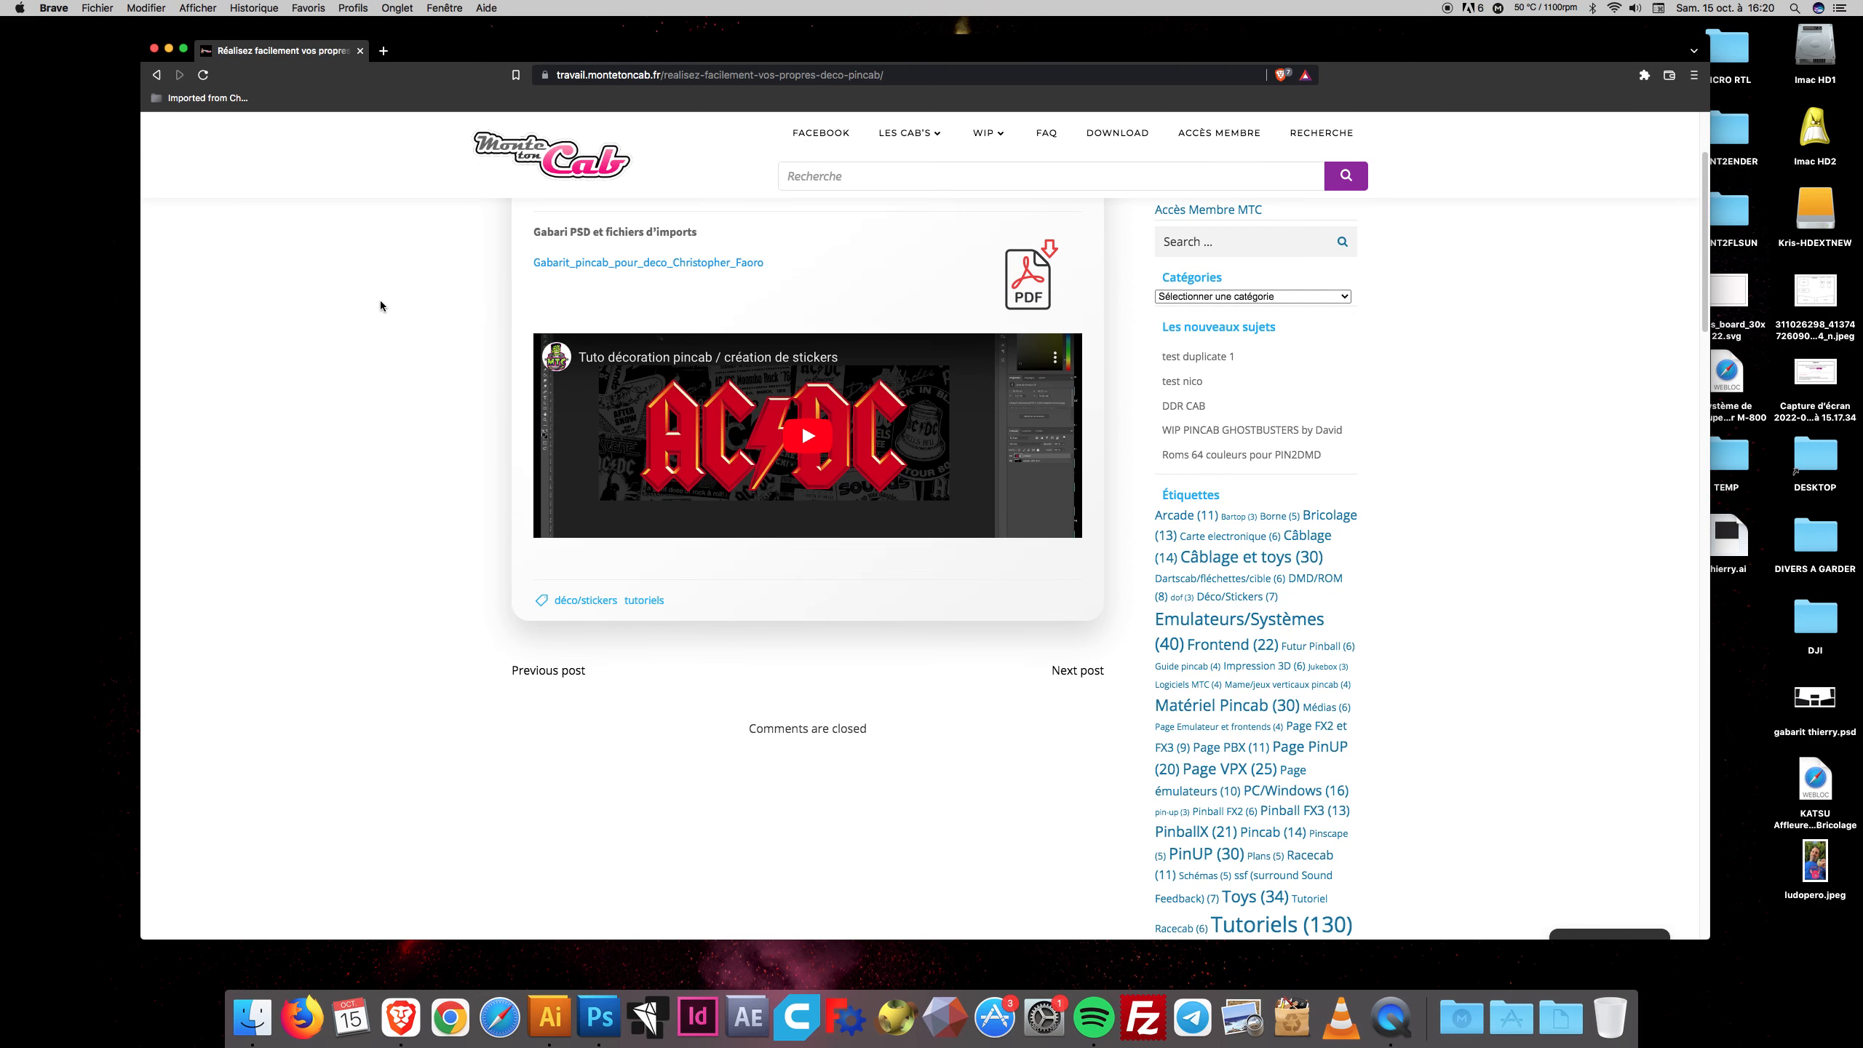
{"action": "key", "text": "super+h"}
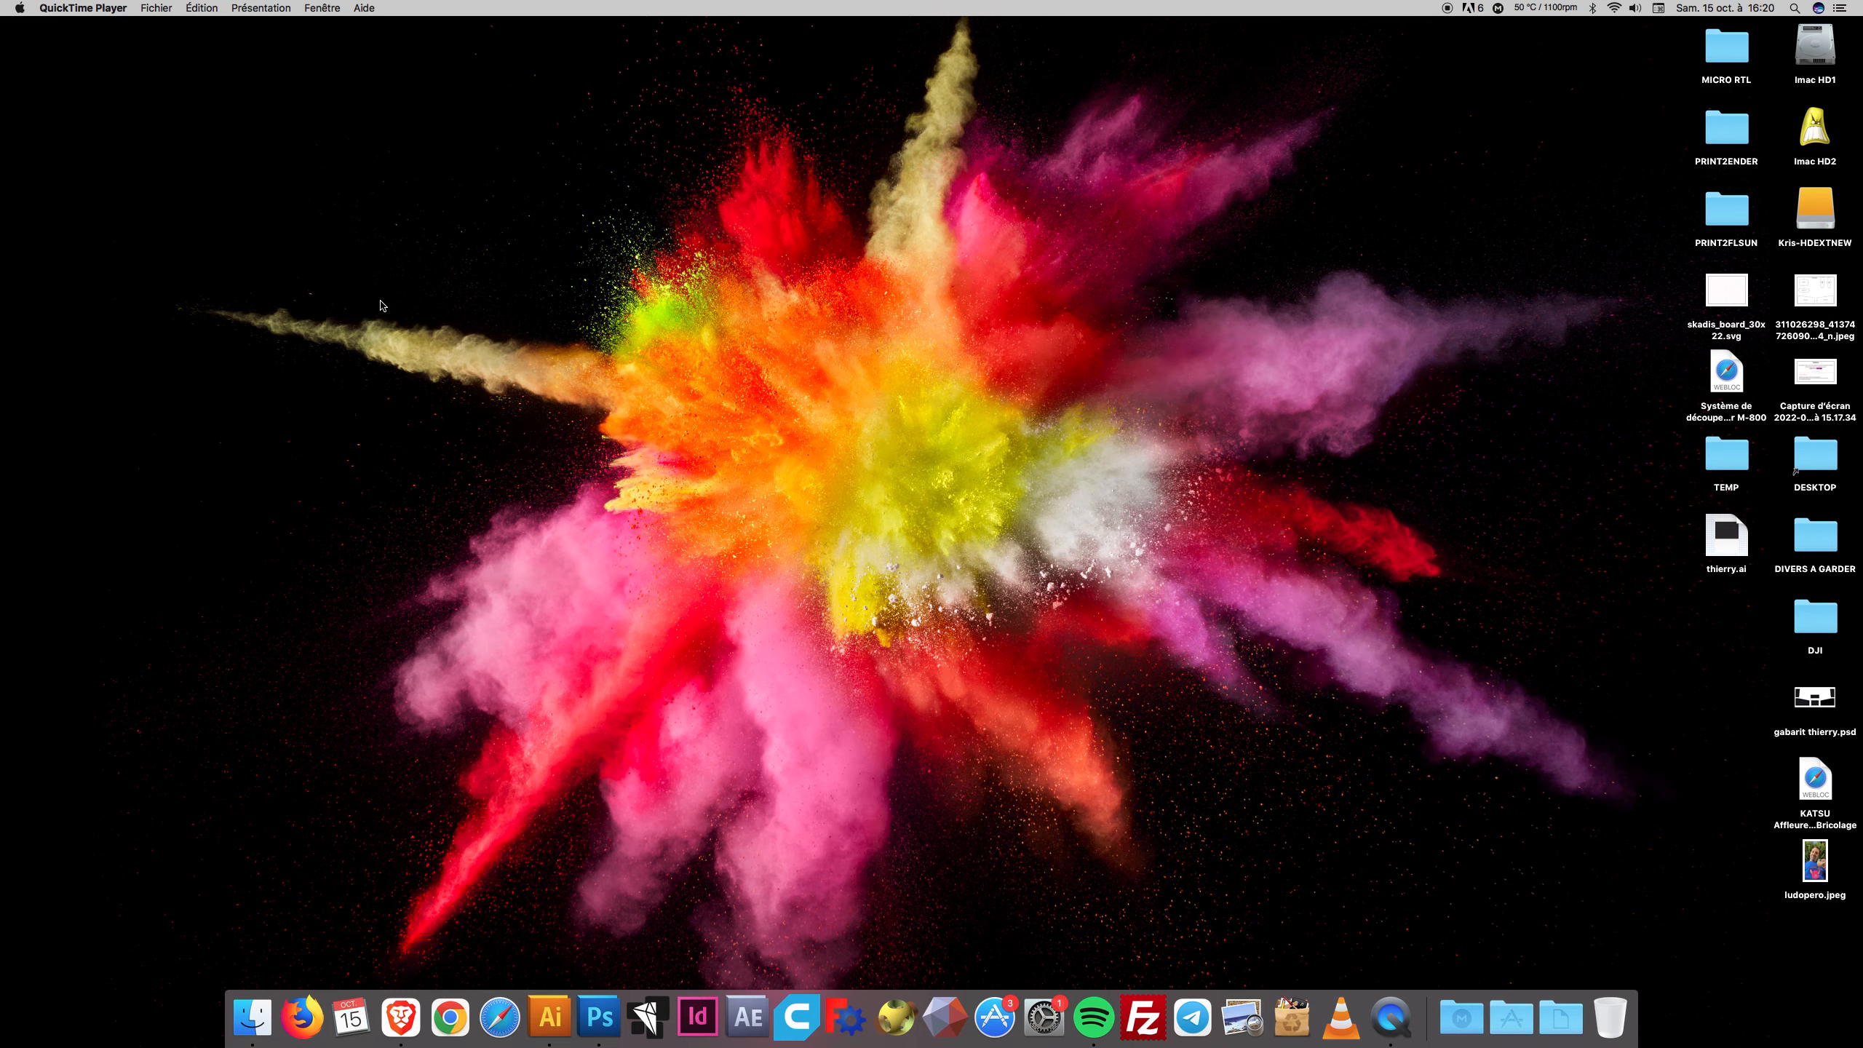
{"action": "left_click", "coordinate": [549, 1017]}
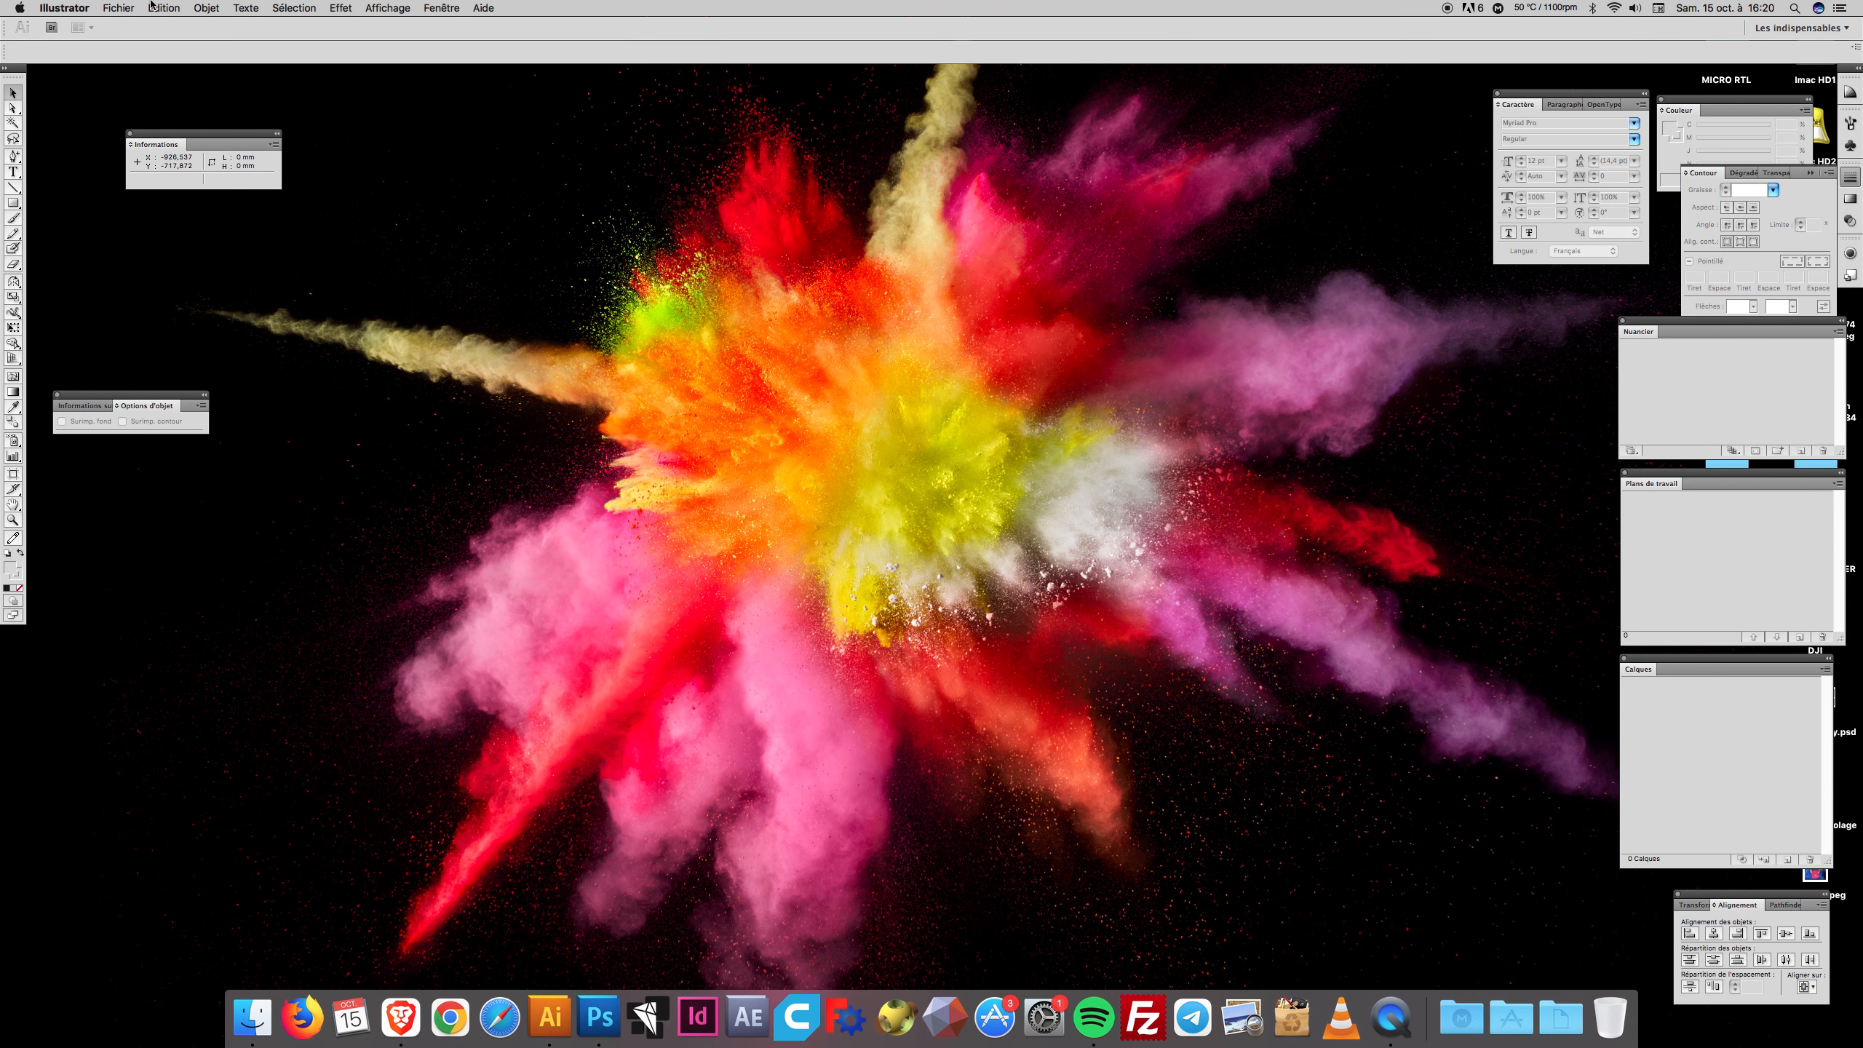
Create a new blank landscape document, keeping the proposed settings
{"action": "left_click", "coordinate": [120, 8]}
{"action": "left_click", "coordinate": [135, 25]}
{"action": "left_click", "coordinate": [1138, 259]}
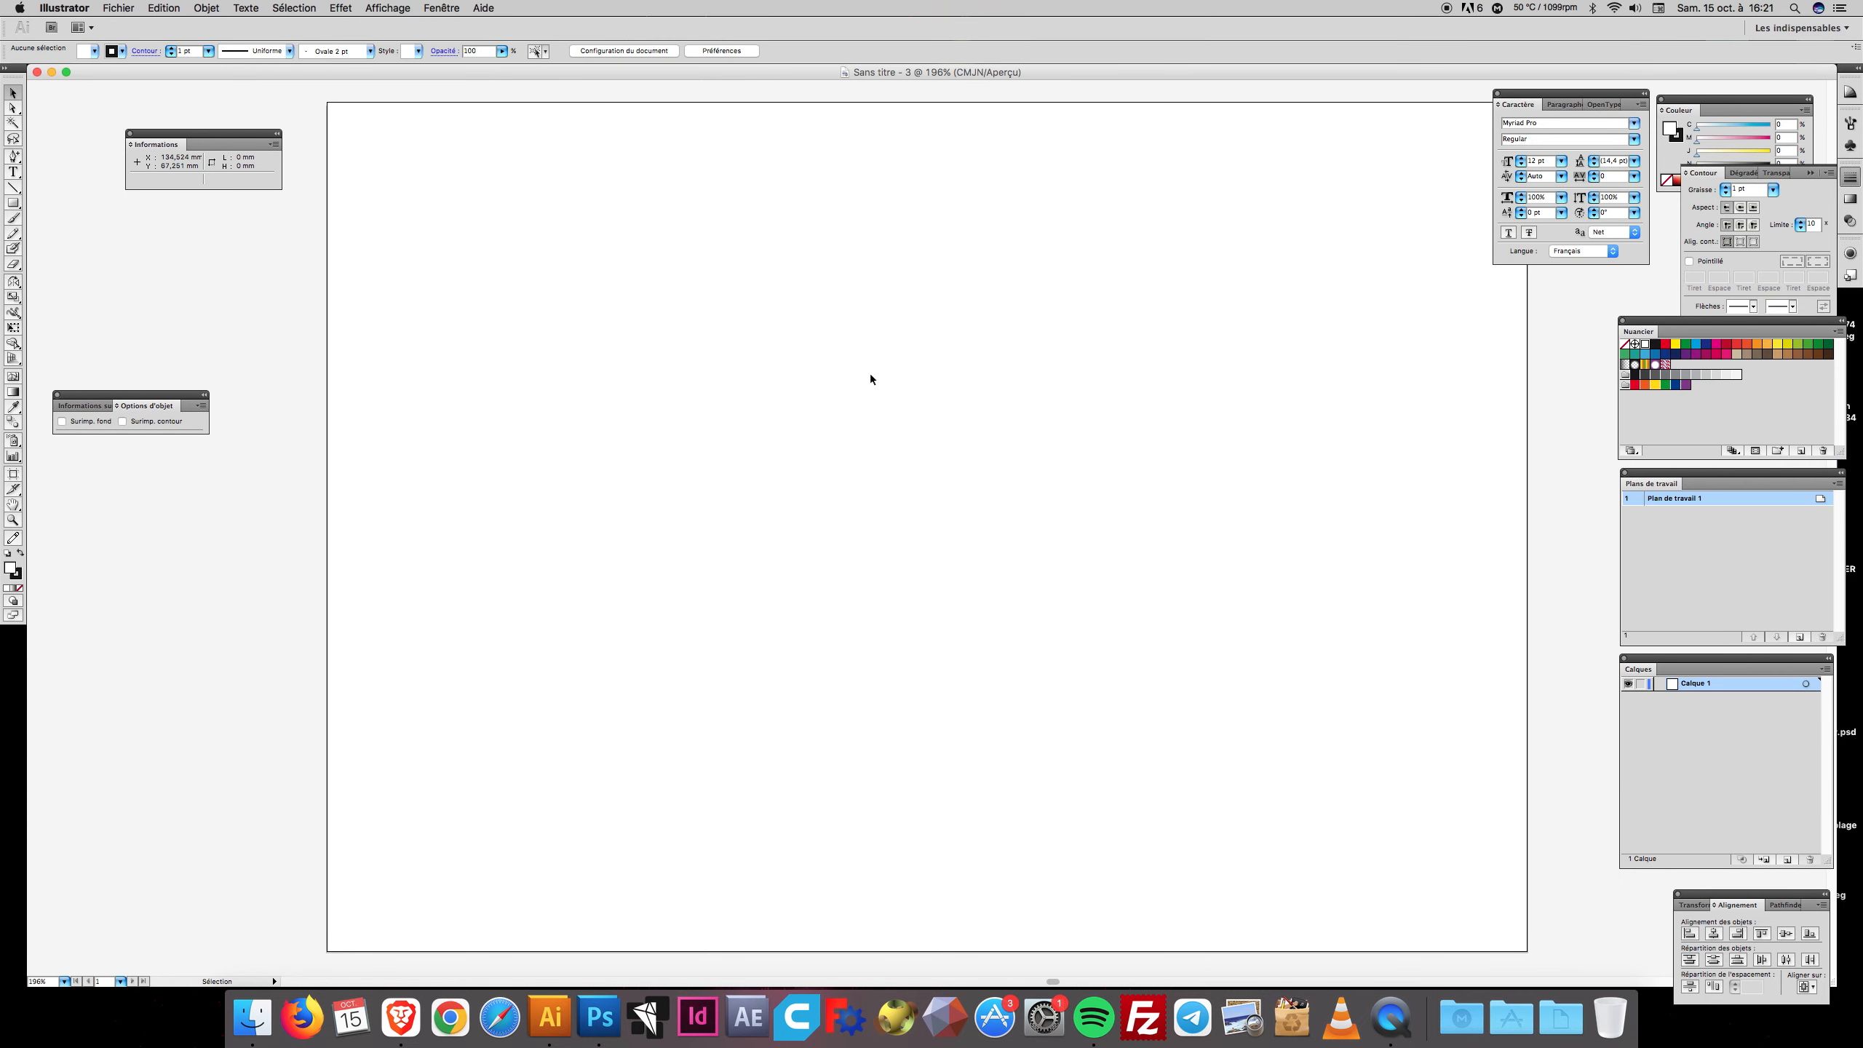
{"action": "key", "text": "super+minus"}
{"action": "key", "text": "super+minus"}
{"action": "key", "text": "super+minus"}
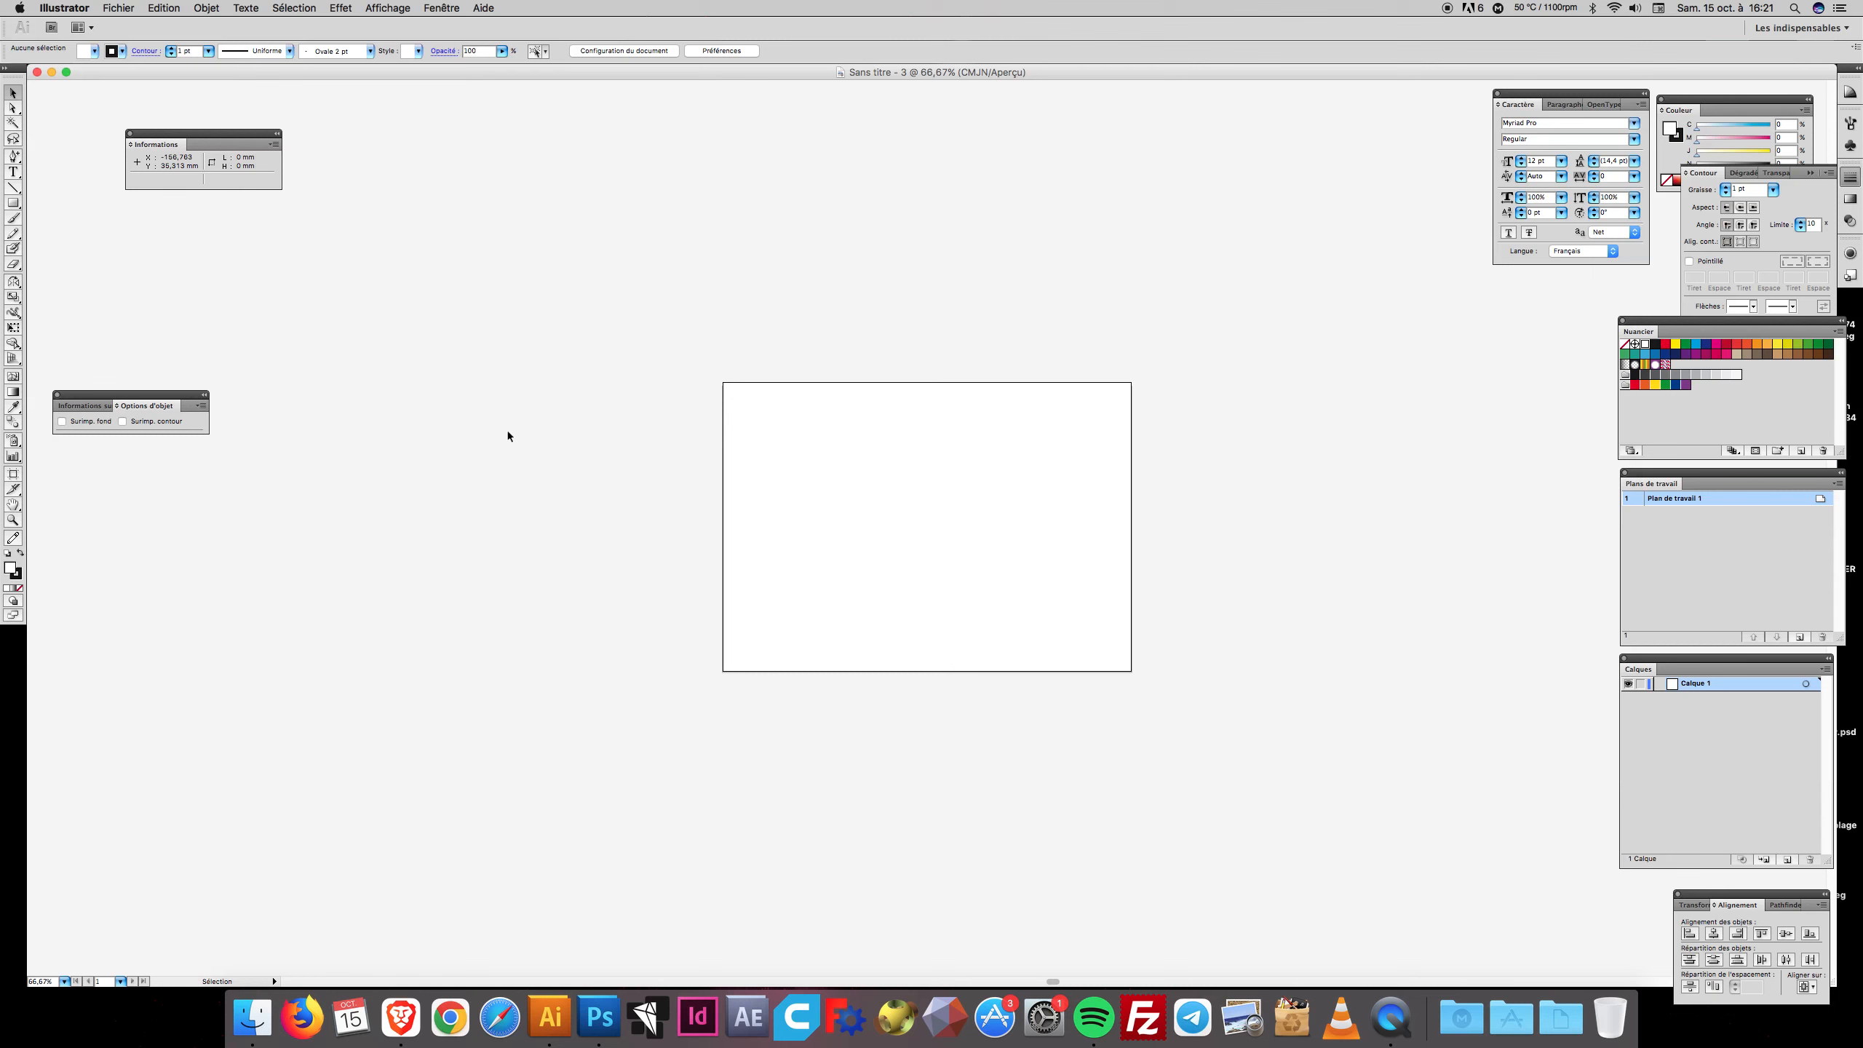
{"action": "left_click", "coordinate": [13, 203]}
{"action": "left_click", "coordinate": [860, 489]}
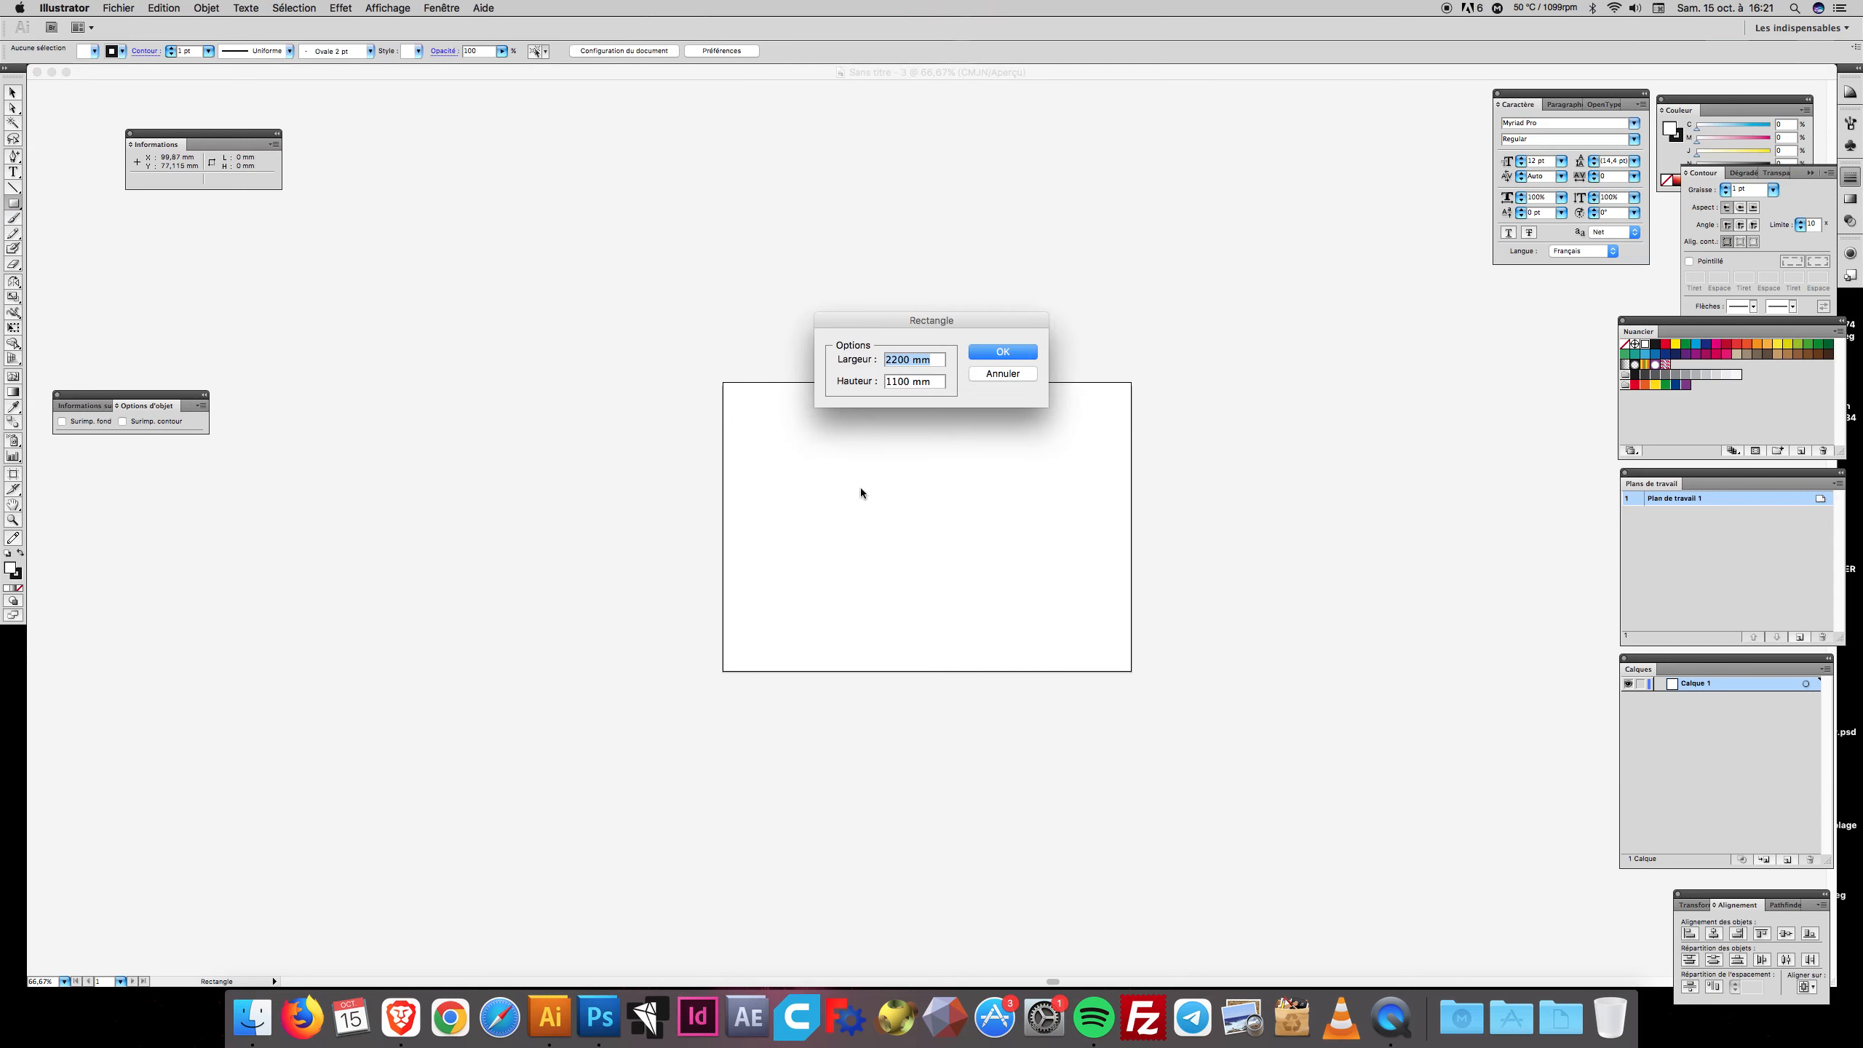
{"action": "type", "text": "4"}
{"action": "left_click", "coordinate": [1008, 373]}
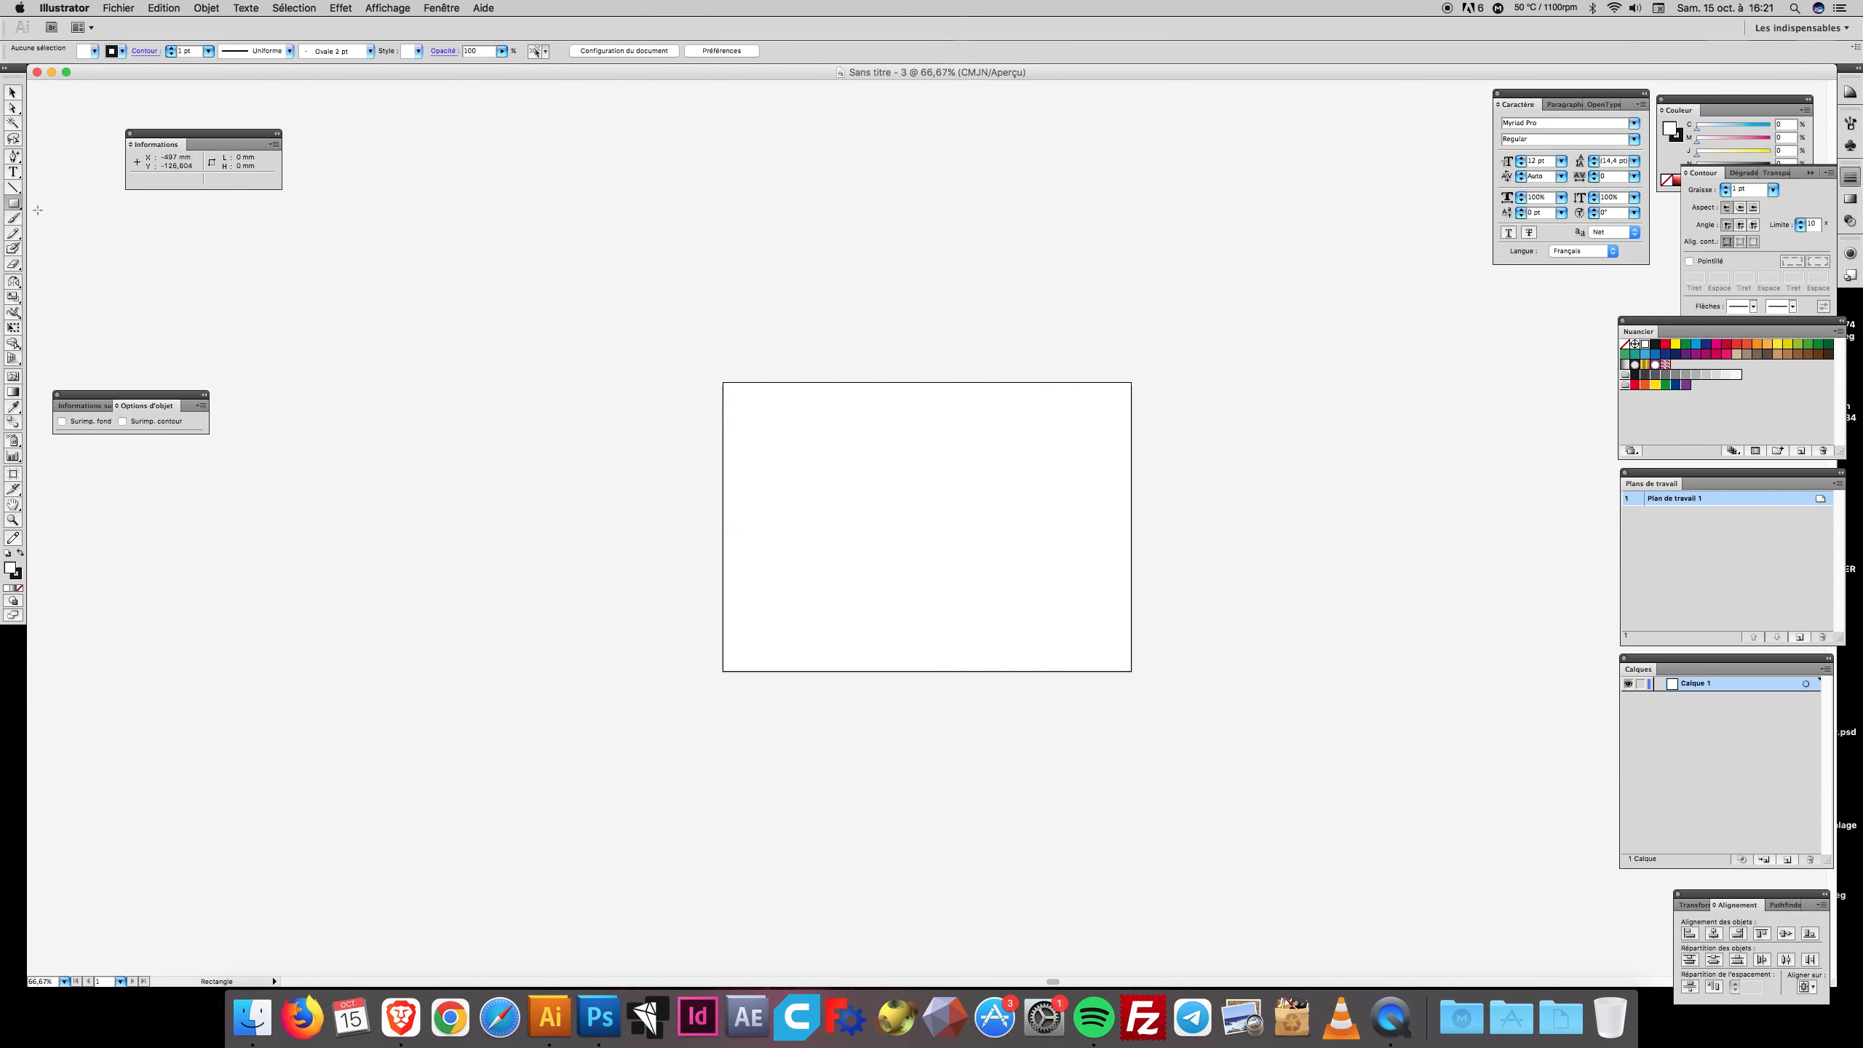
Draw a rectangle of 400 × 400 mm and move it so it surrounds the artboard
{"action": "left_click", "coordinate": [853, 458]}
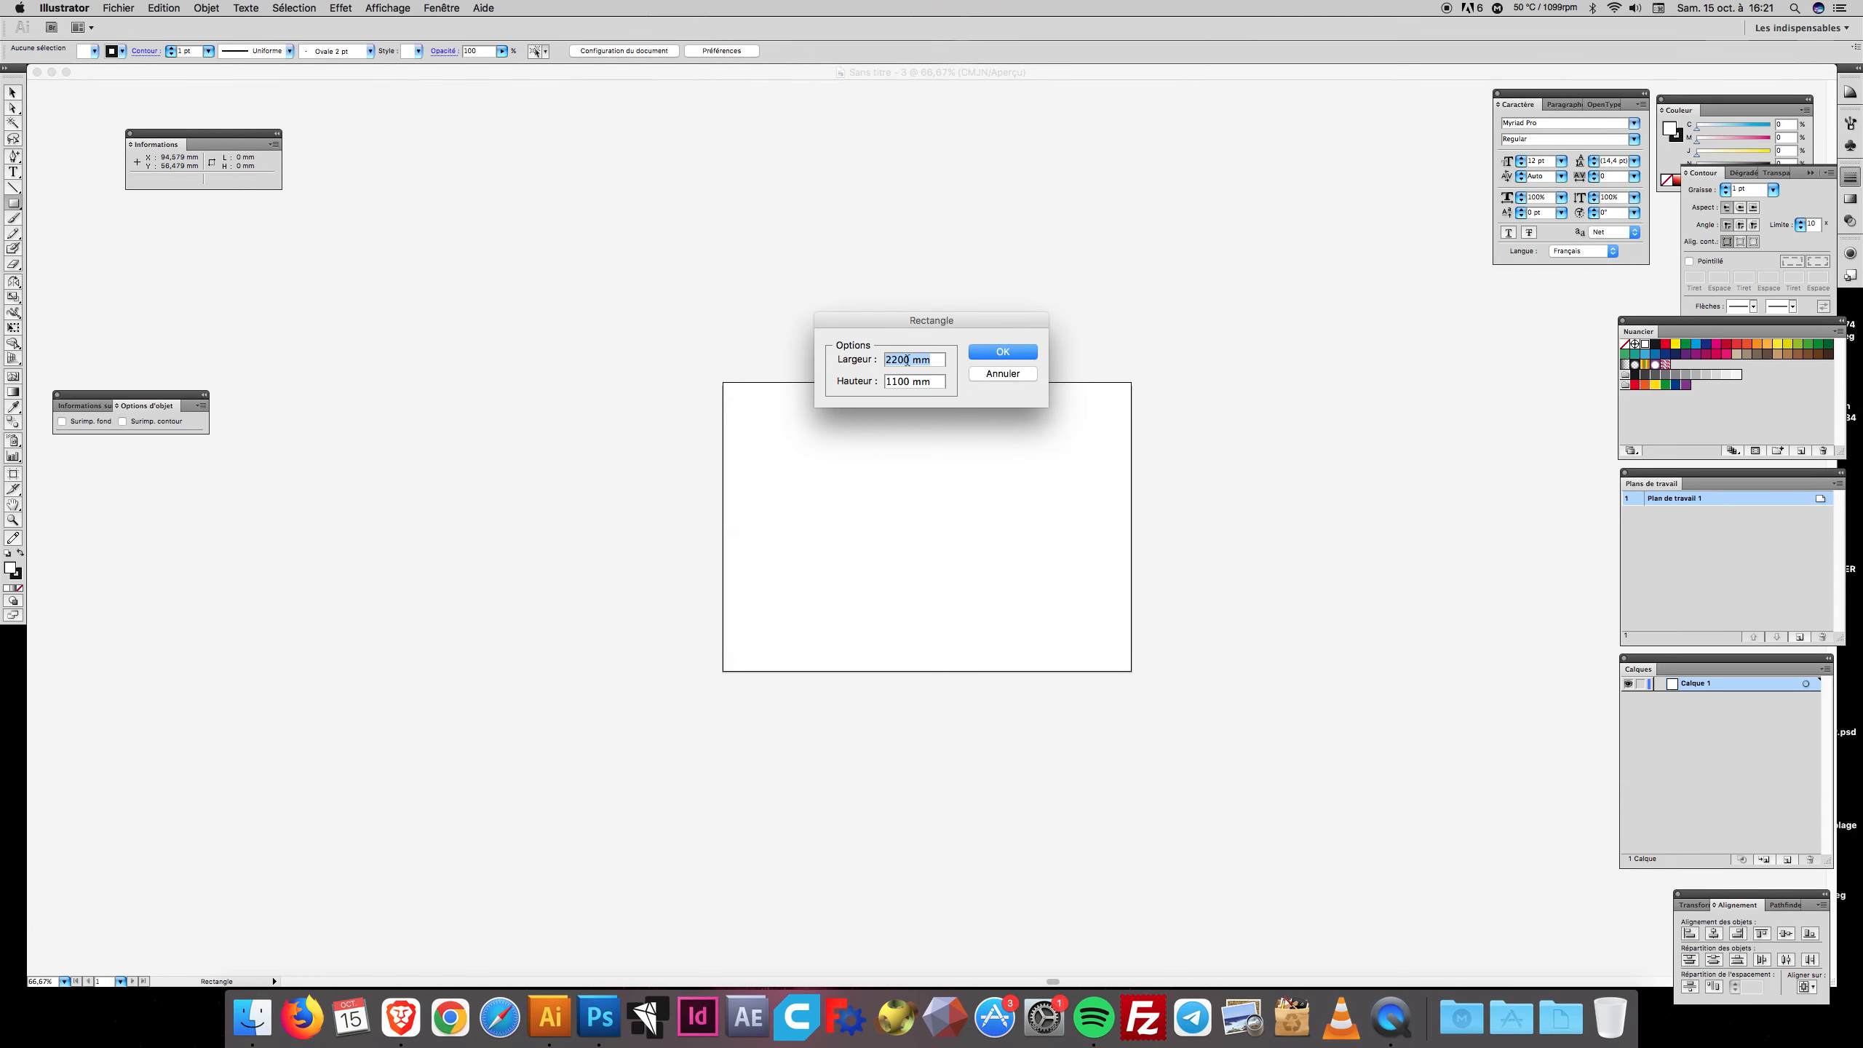
{"action": "type", "text": "400"}
{"action": "key", "text": "Tab"}
{"action": "type", "text": "400"}
{"action": "left_click", "coordinate": [1002, 352]}
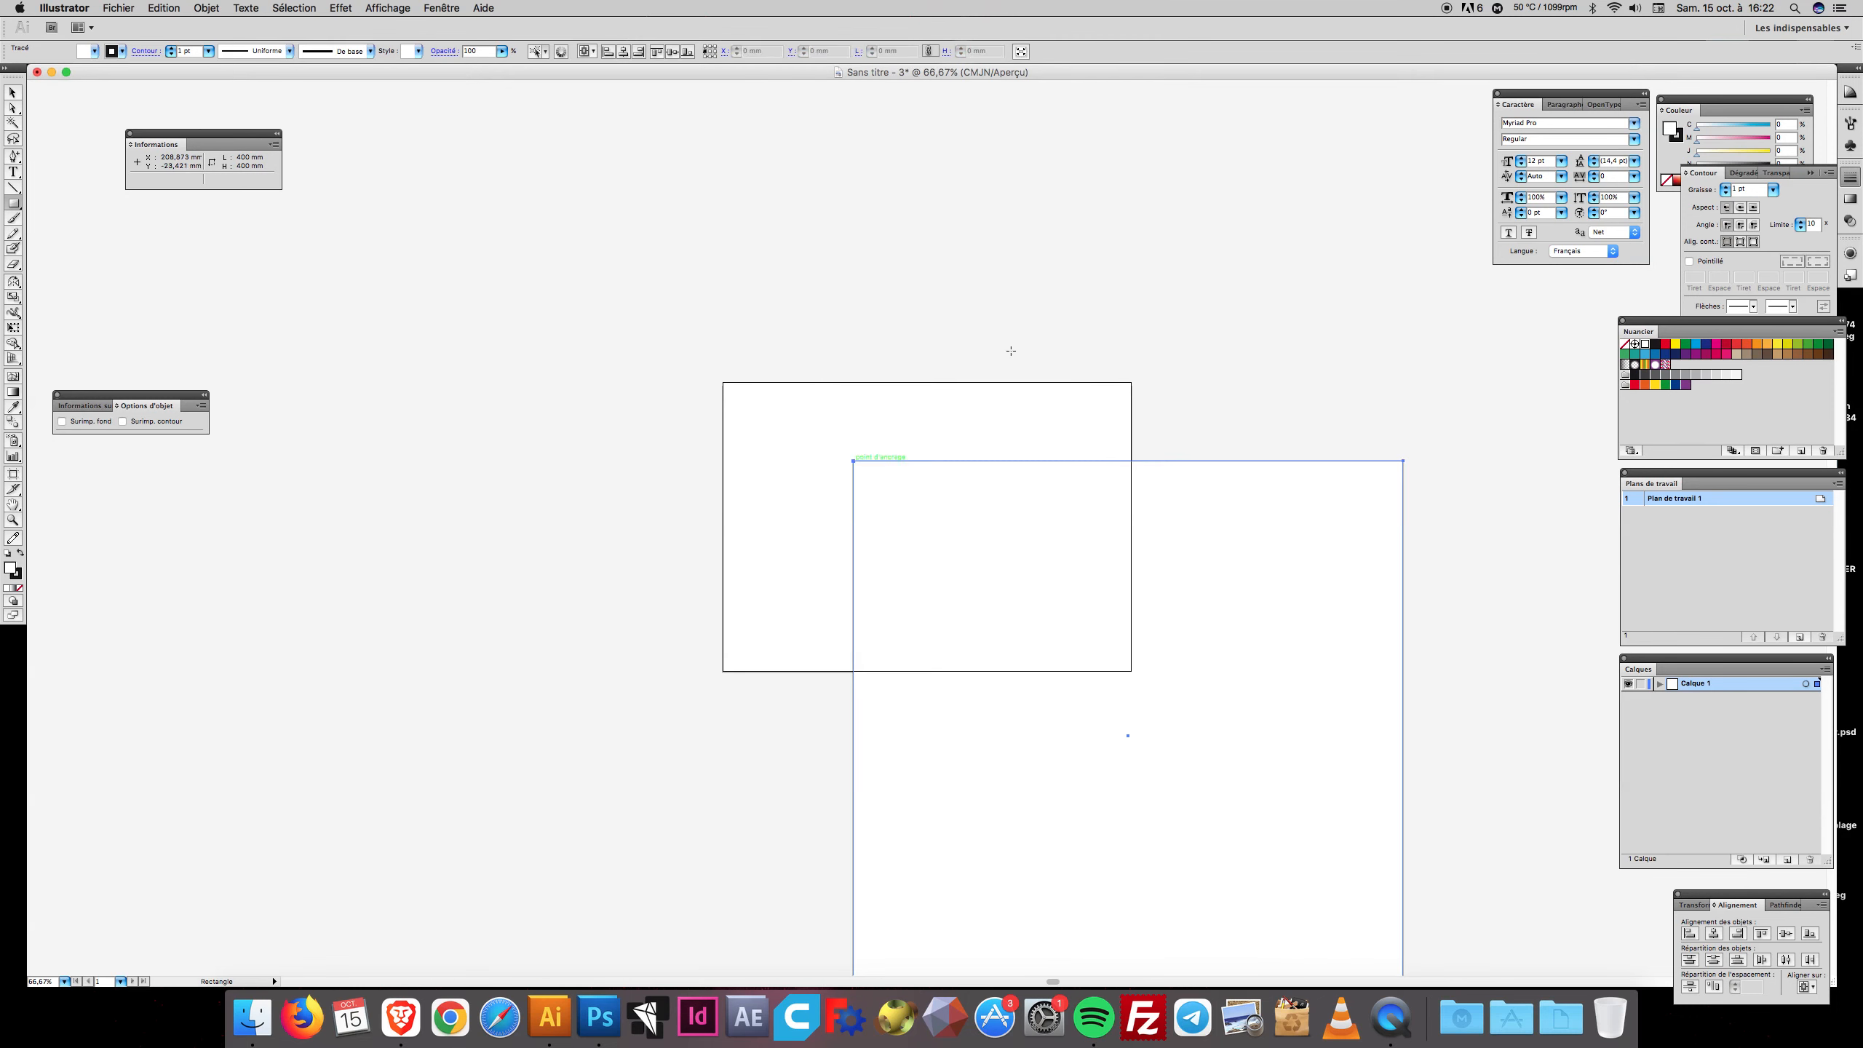
{"action": "left_click", "coordinate": [13, 93]}
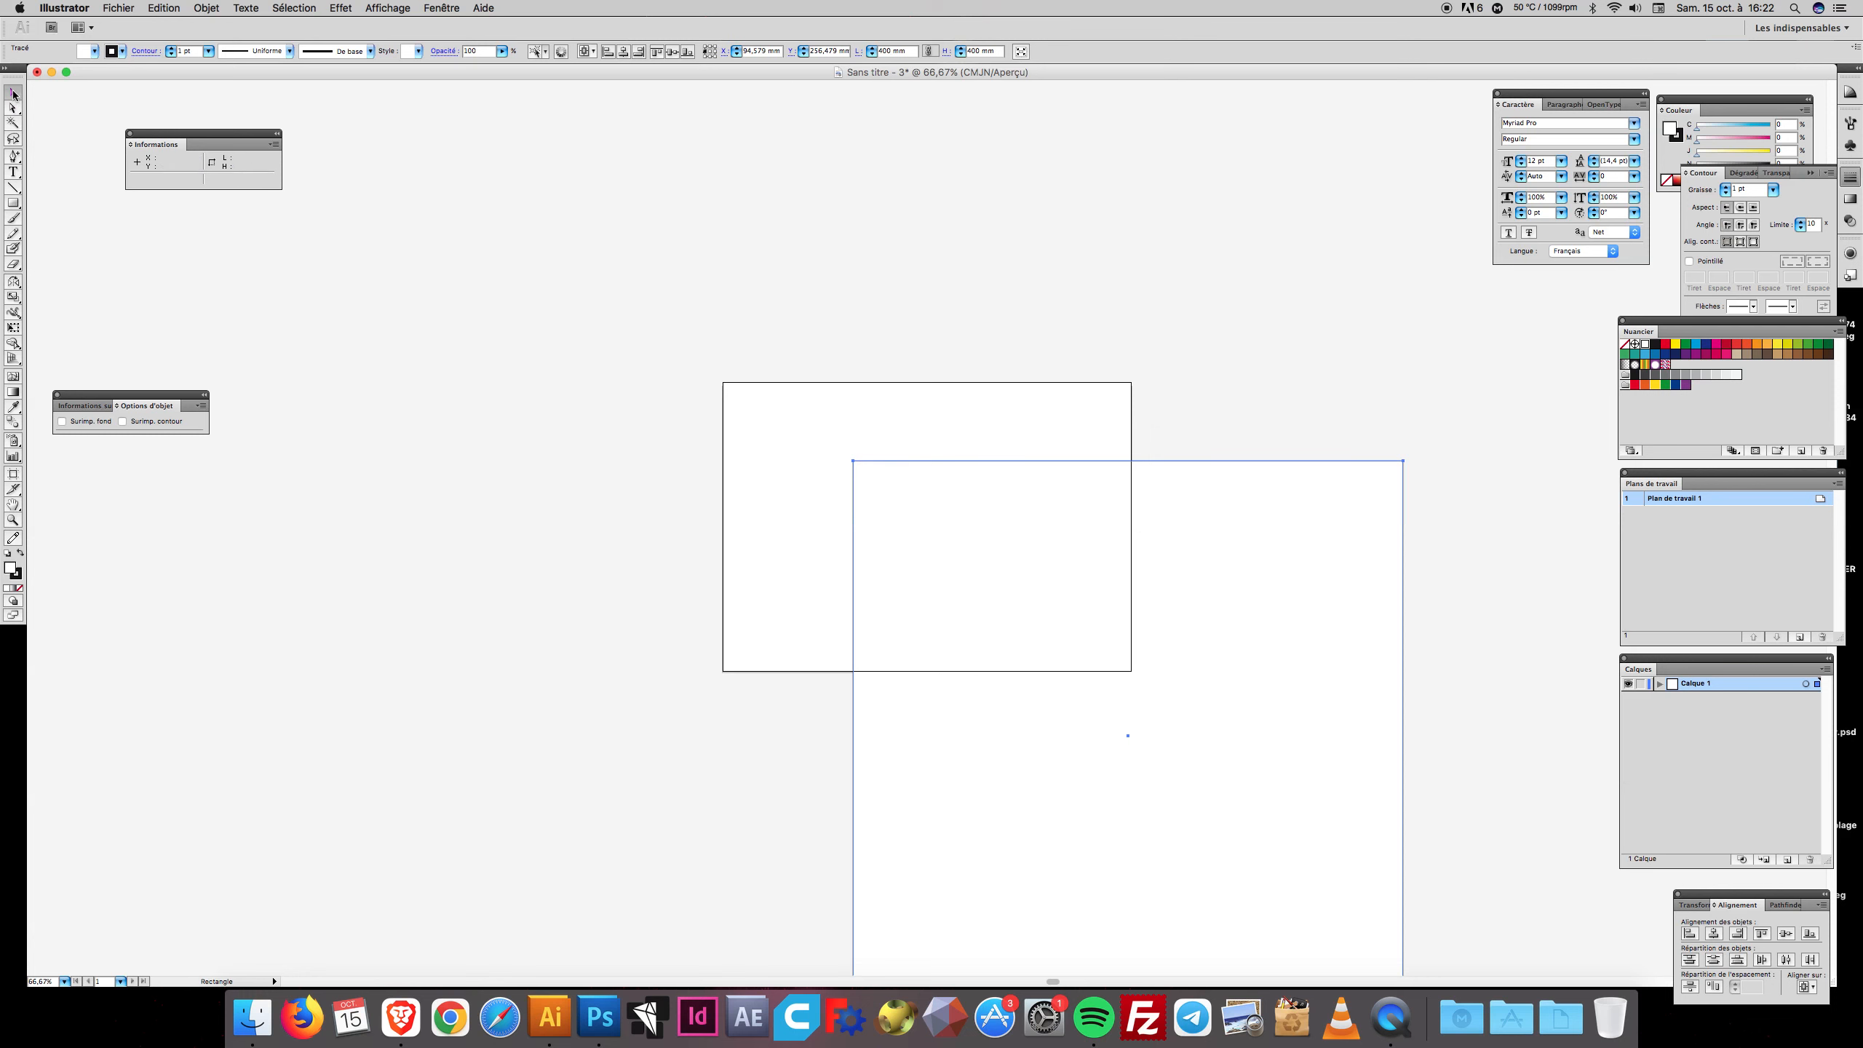
{"action": "left_click_drag", "start_coordinate": [987, 459], "coordinate": [794, 256]}
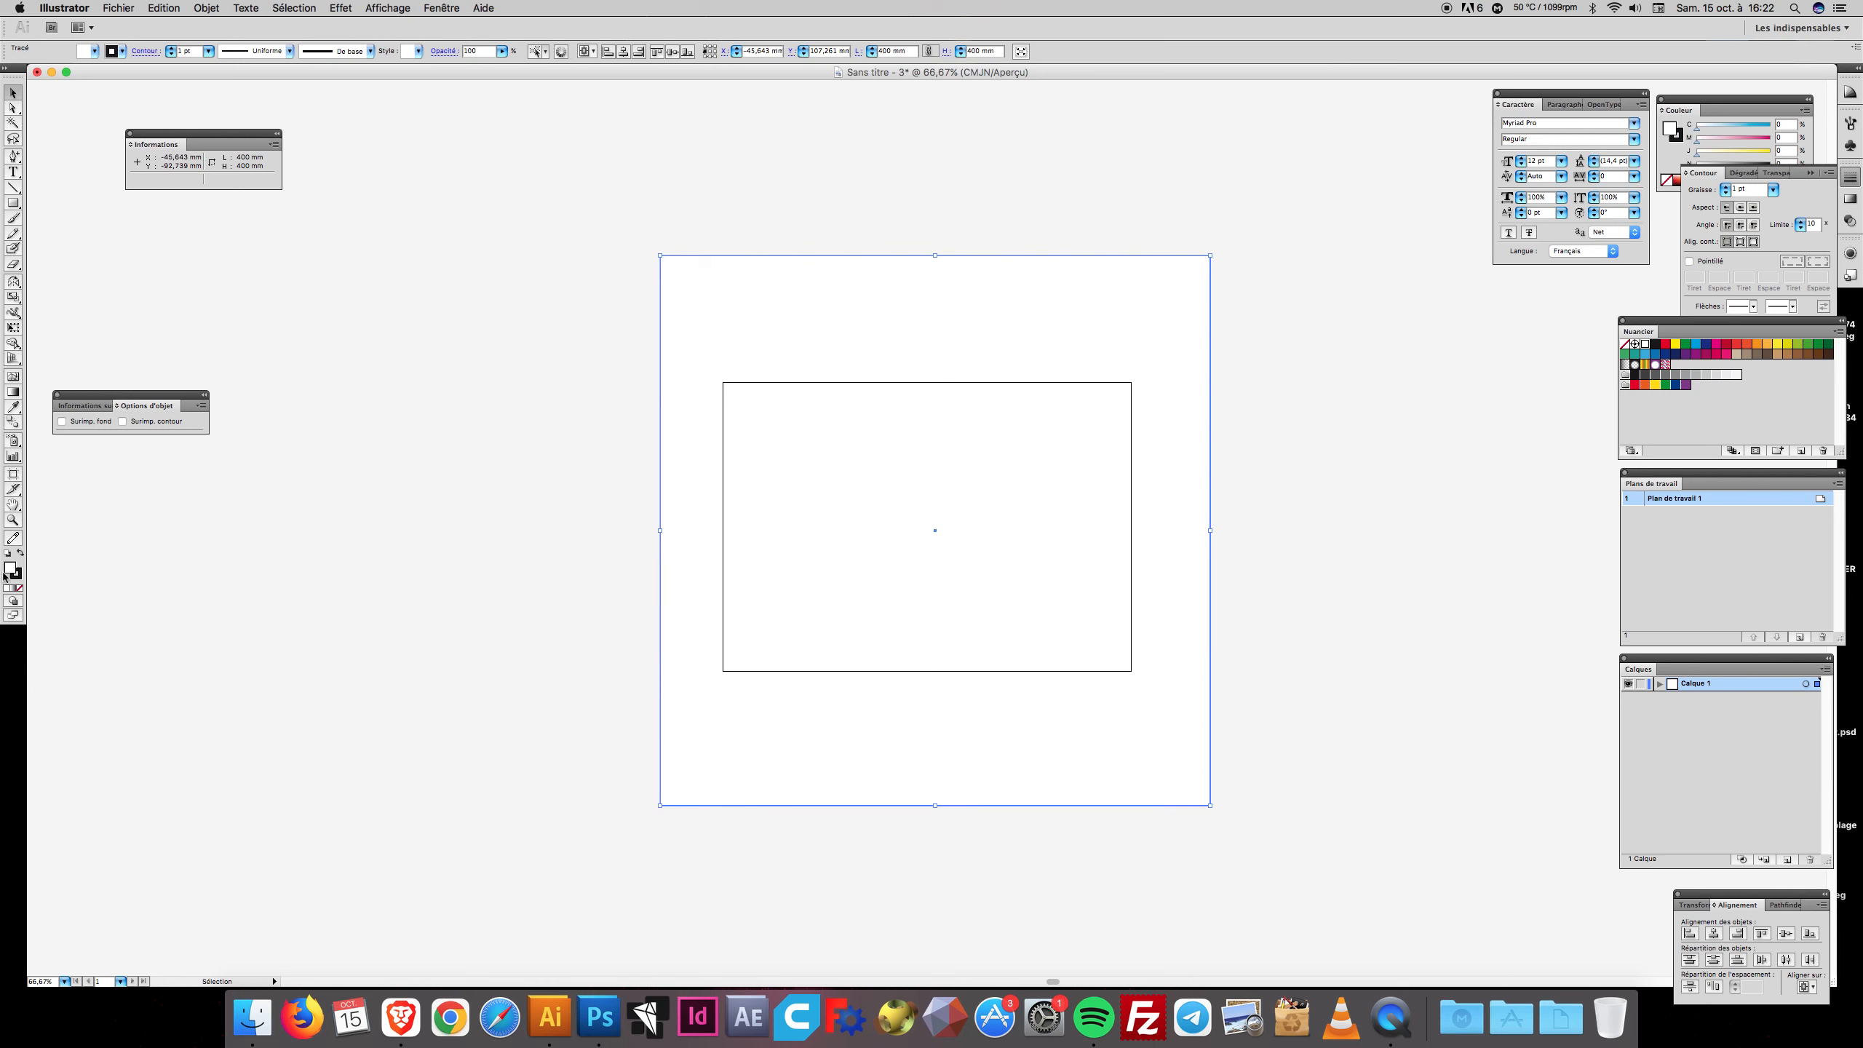
Swap the square's fill and stroke so it is filled black, and remove its stroke
{"action": "left_click", "coordinate": [20, 553]}
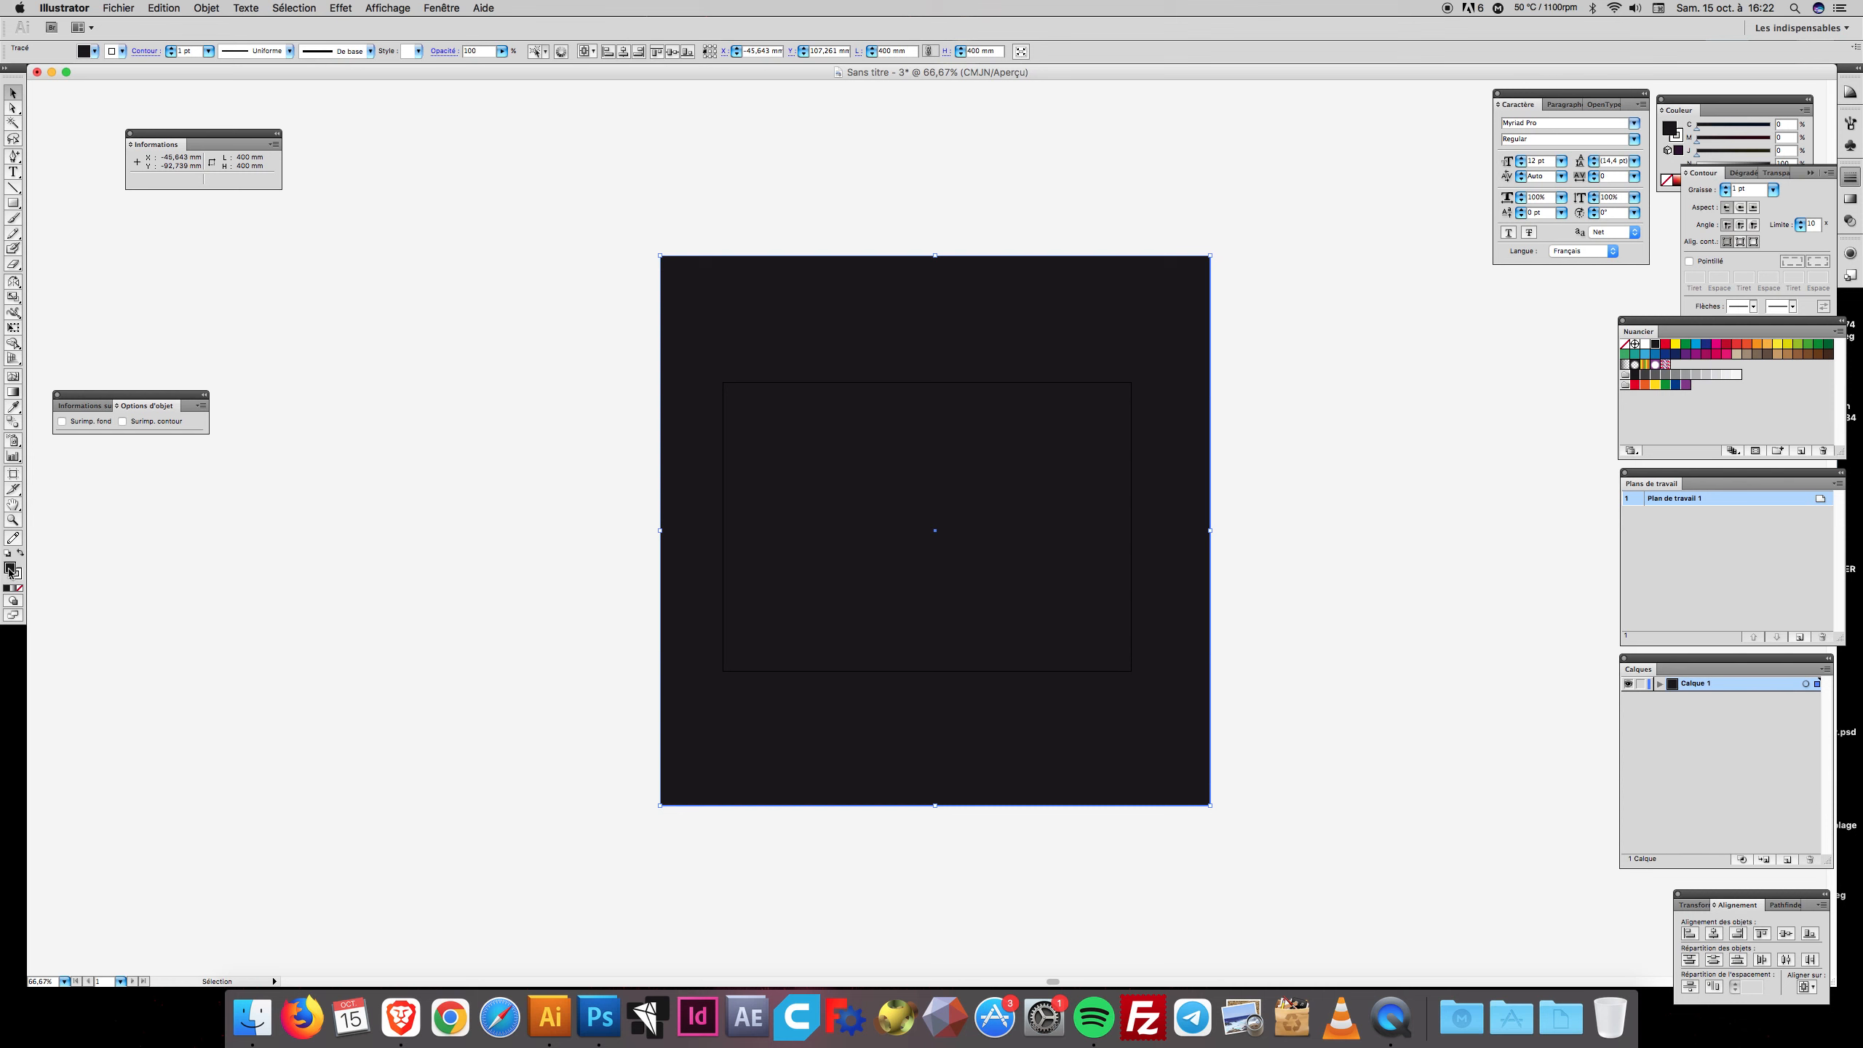
{"action": "left_click", "coordinate": [16, 577]}
{"action": "left_click", "coordinate": [20, 588]}
{"action": "left_click", "coordinate": [322, 620]}
{"action": "left_click", "coordinate": [912, 637]}
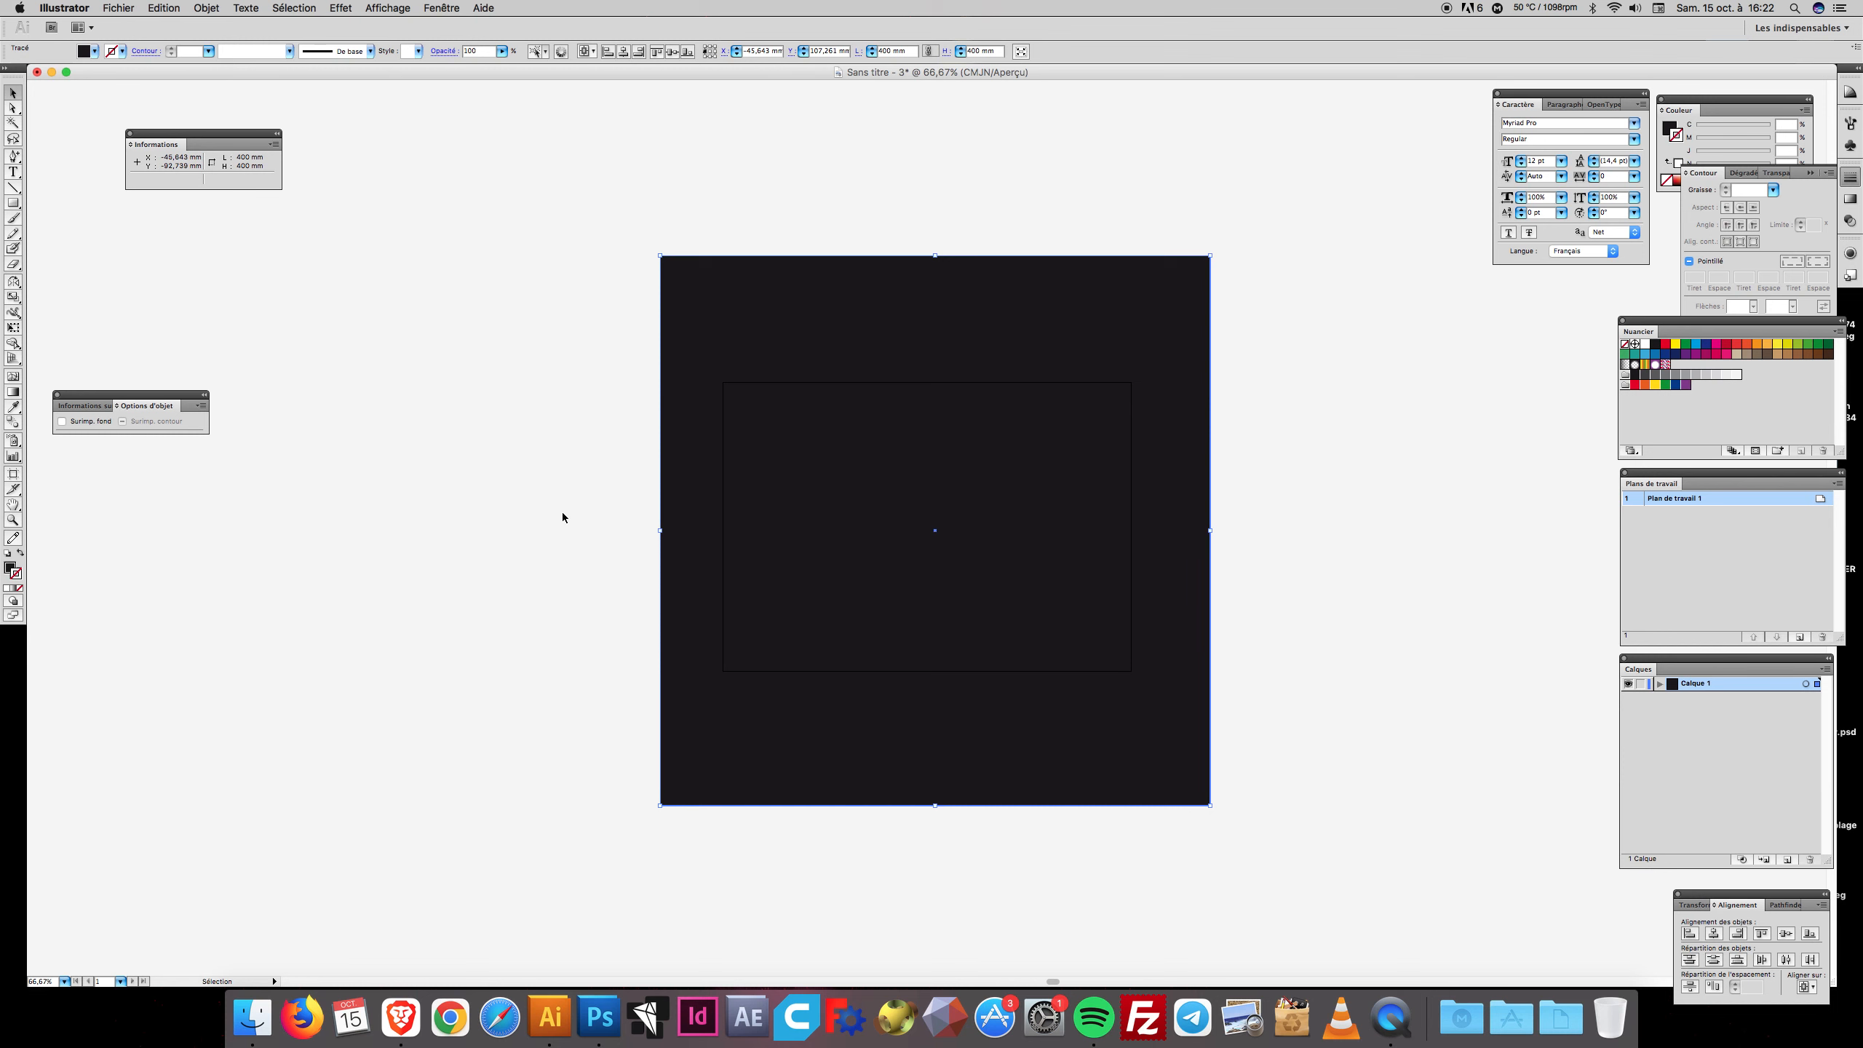
Duplicate the black square straight above the original and delete the copy
{"action": "key", "text": "super+minus"}
{"action": "key", "text": "super+minus"}
{"action": "key", "text": "super+minus"}
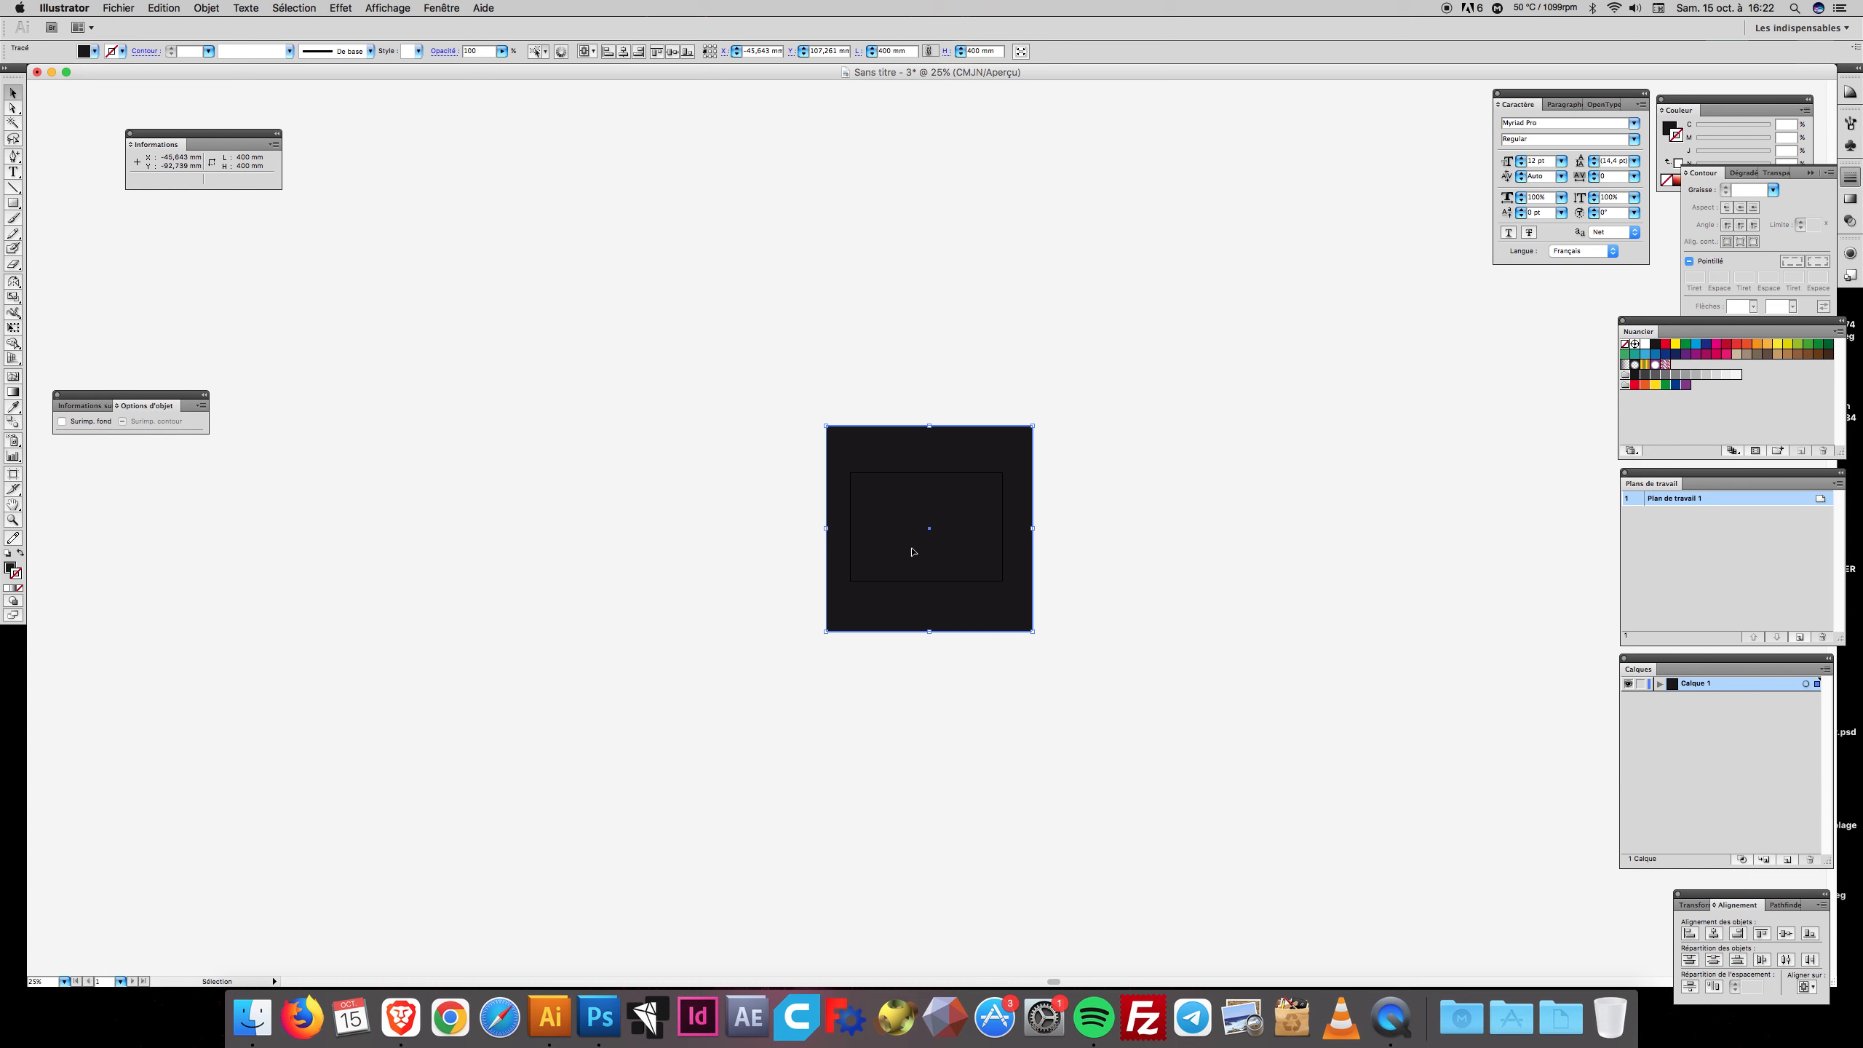
{"action": "left_click", "coordinate": [725, 535]}
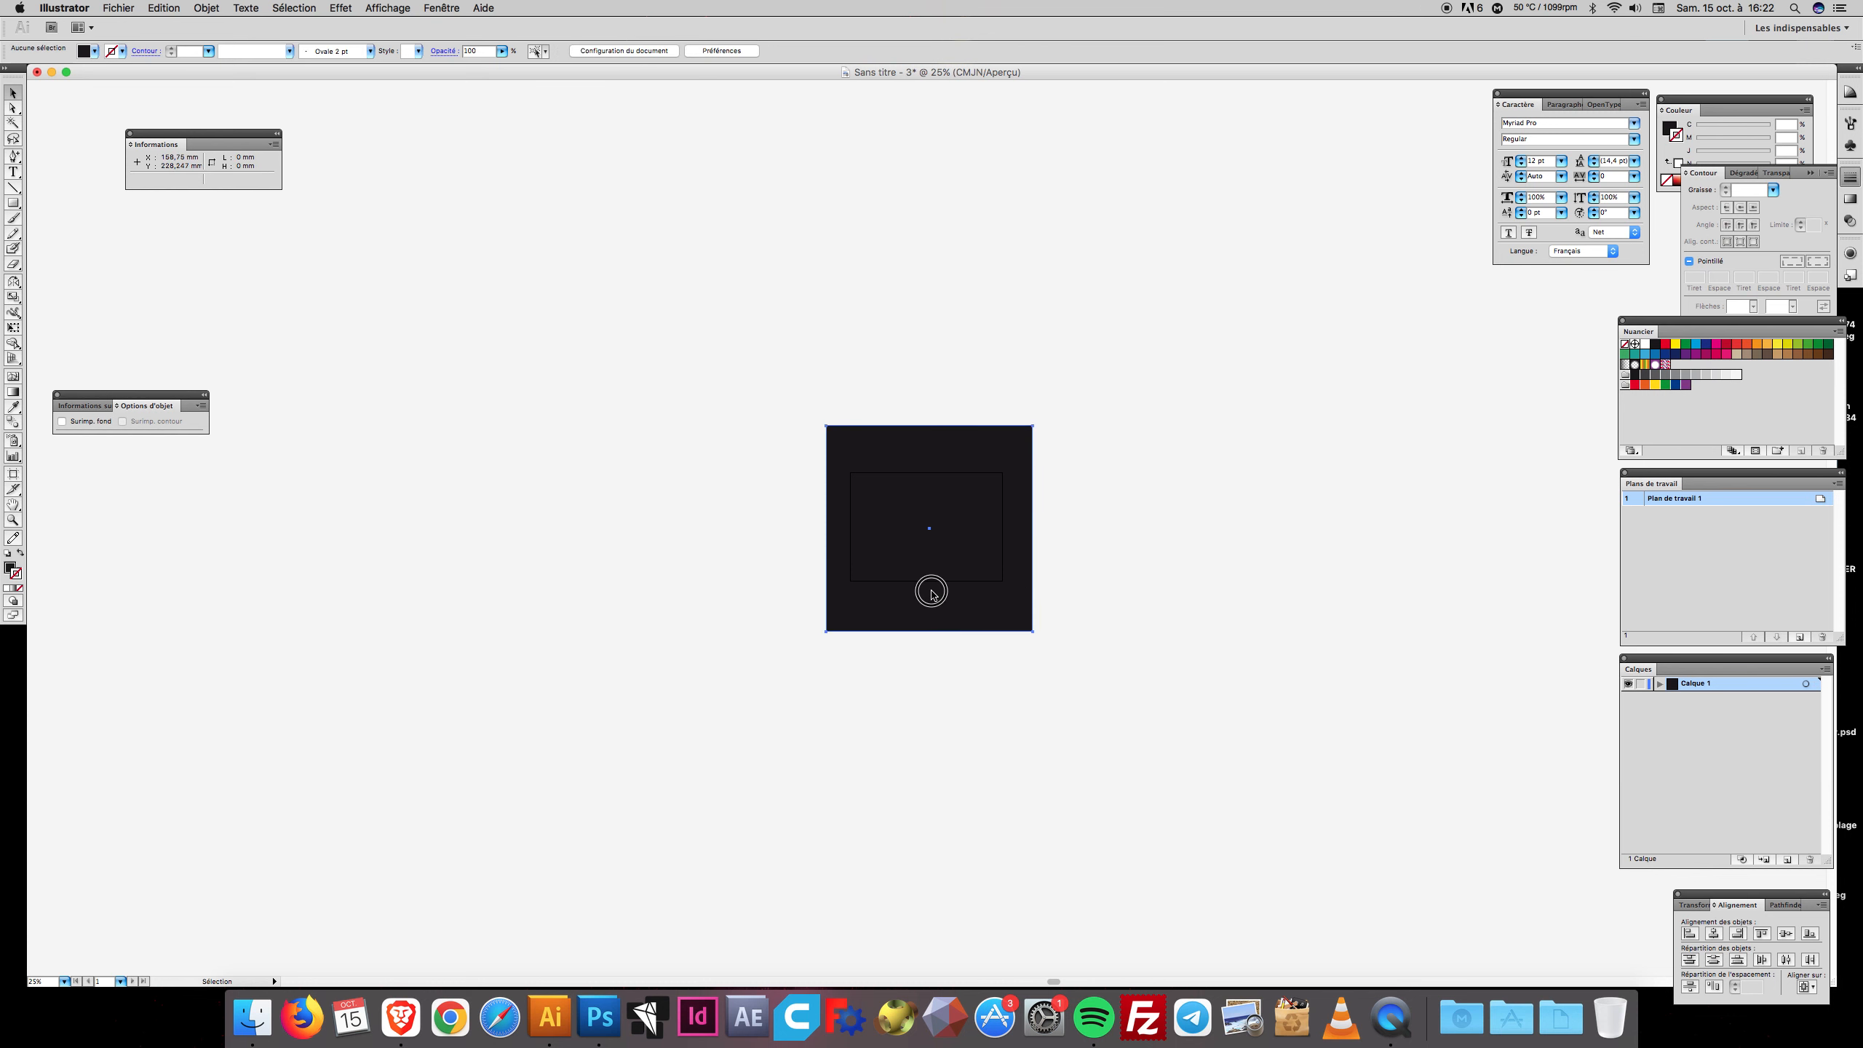
{"action": "left_click_drag", "start_coordinate": [932, 593], "coordinate": [931, 332]}
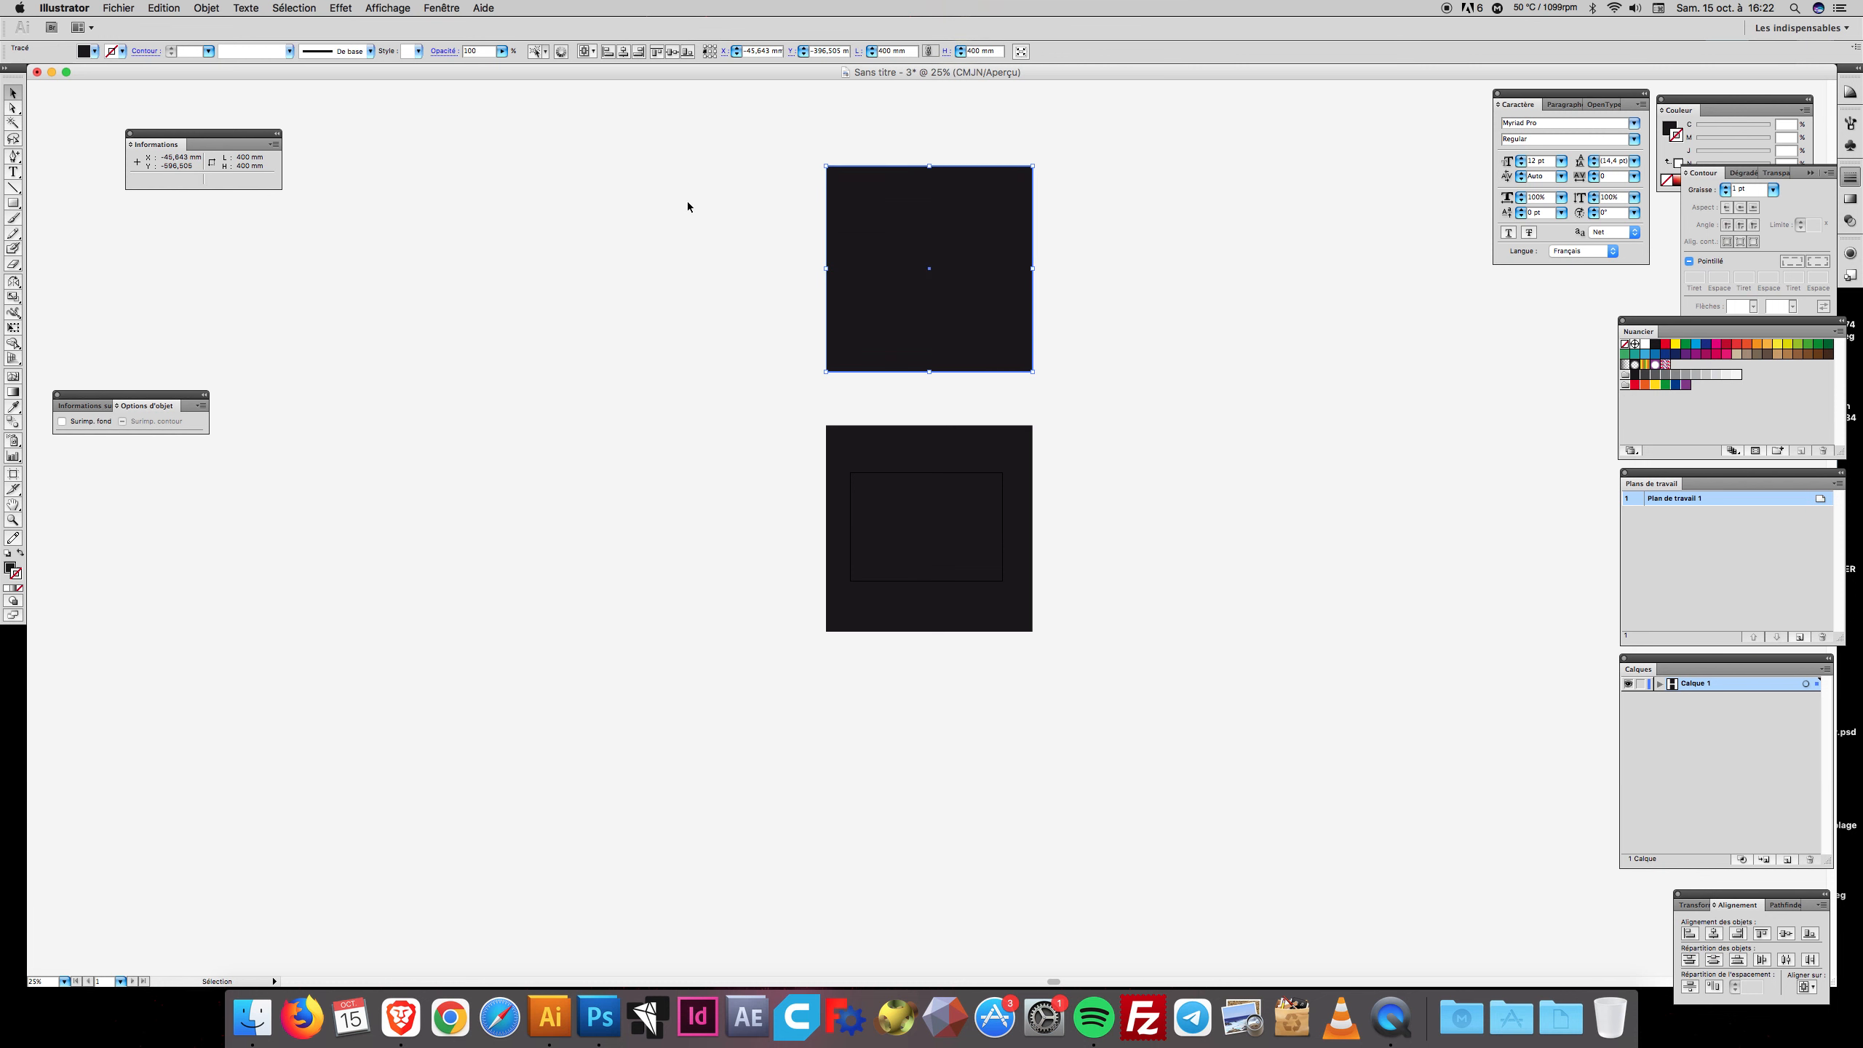
{"action": "key", "text": "Delete"}
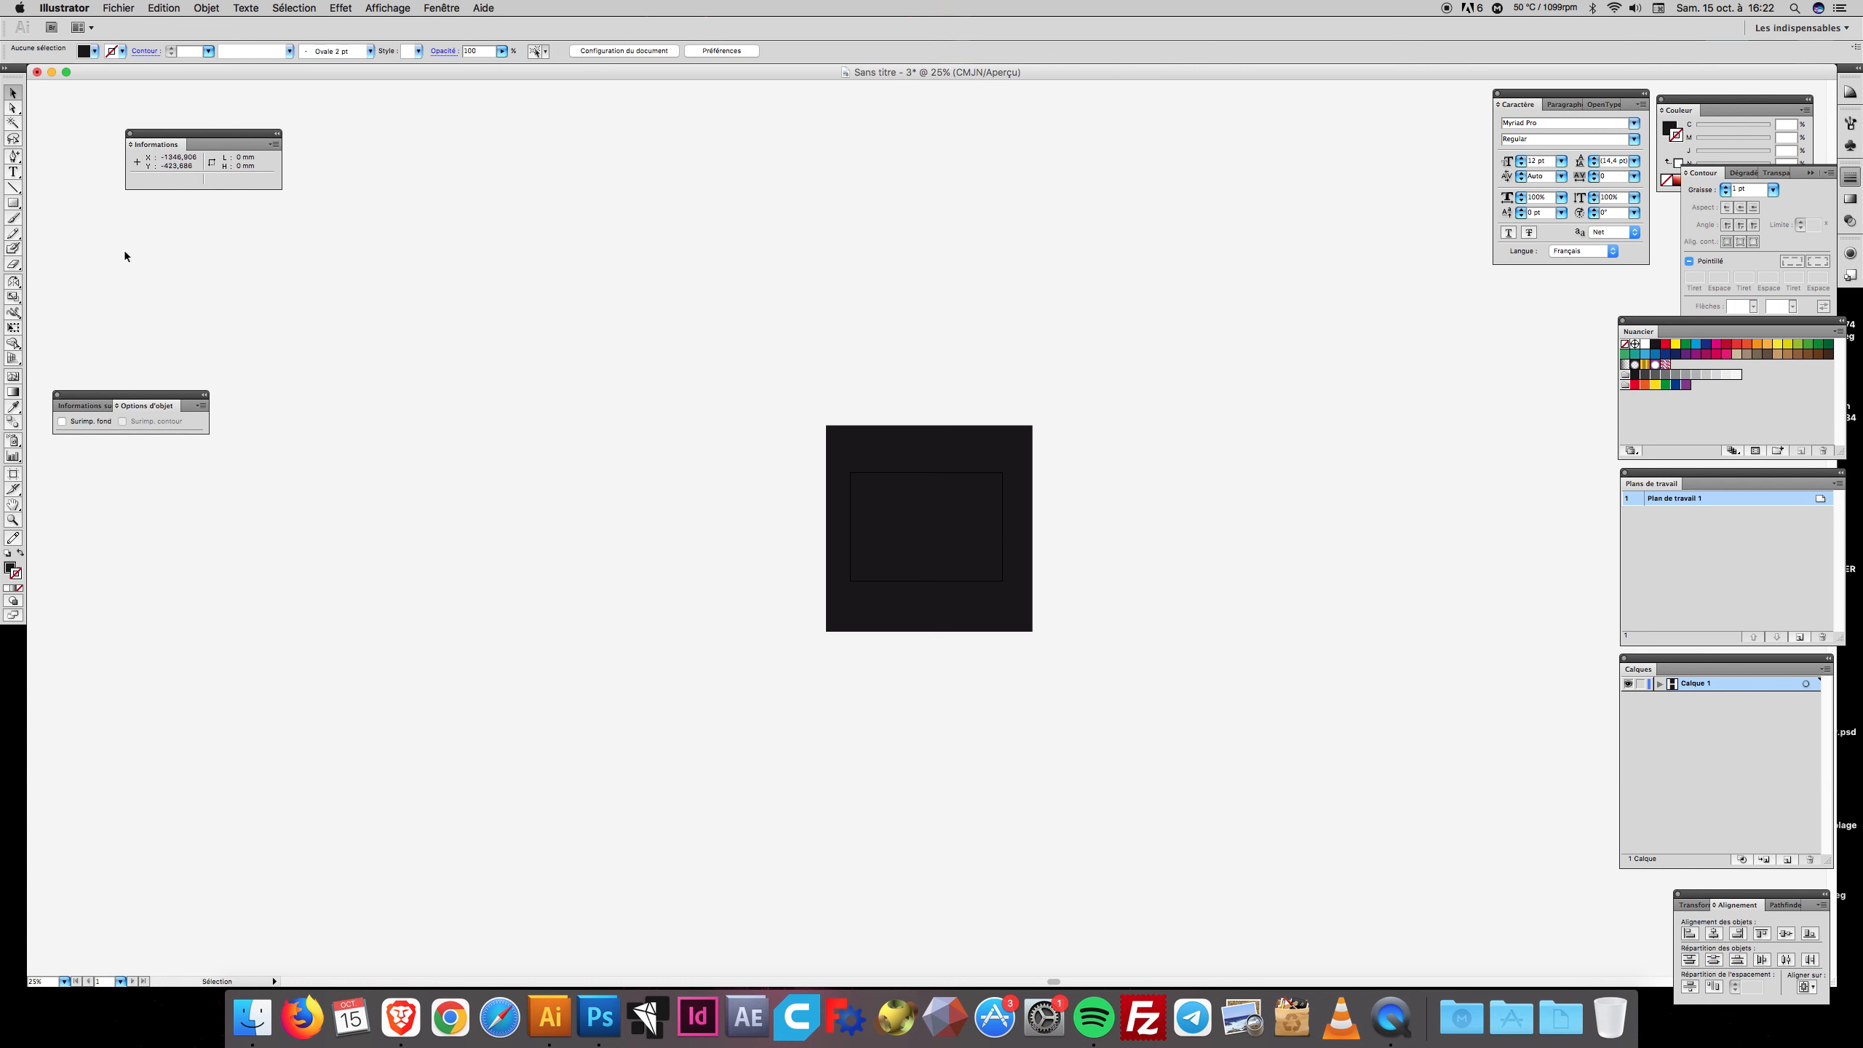
Draw a second black rectangle, 400 mm wide and 150 mm high, above the square
{"action": "left_click", "coordinate": [13, 203]}
{"action": "left_click", "coordinate": [740, 256]}
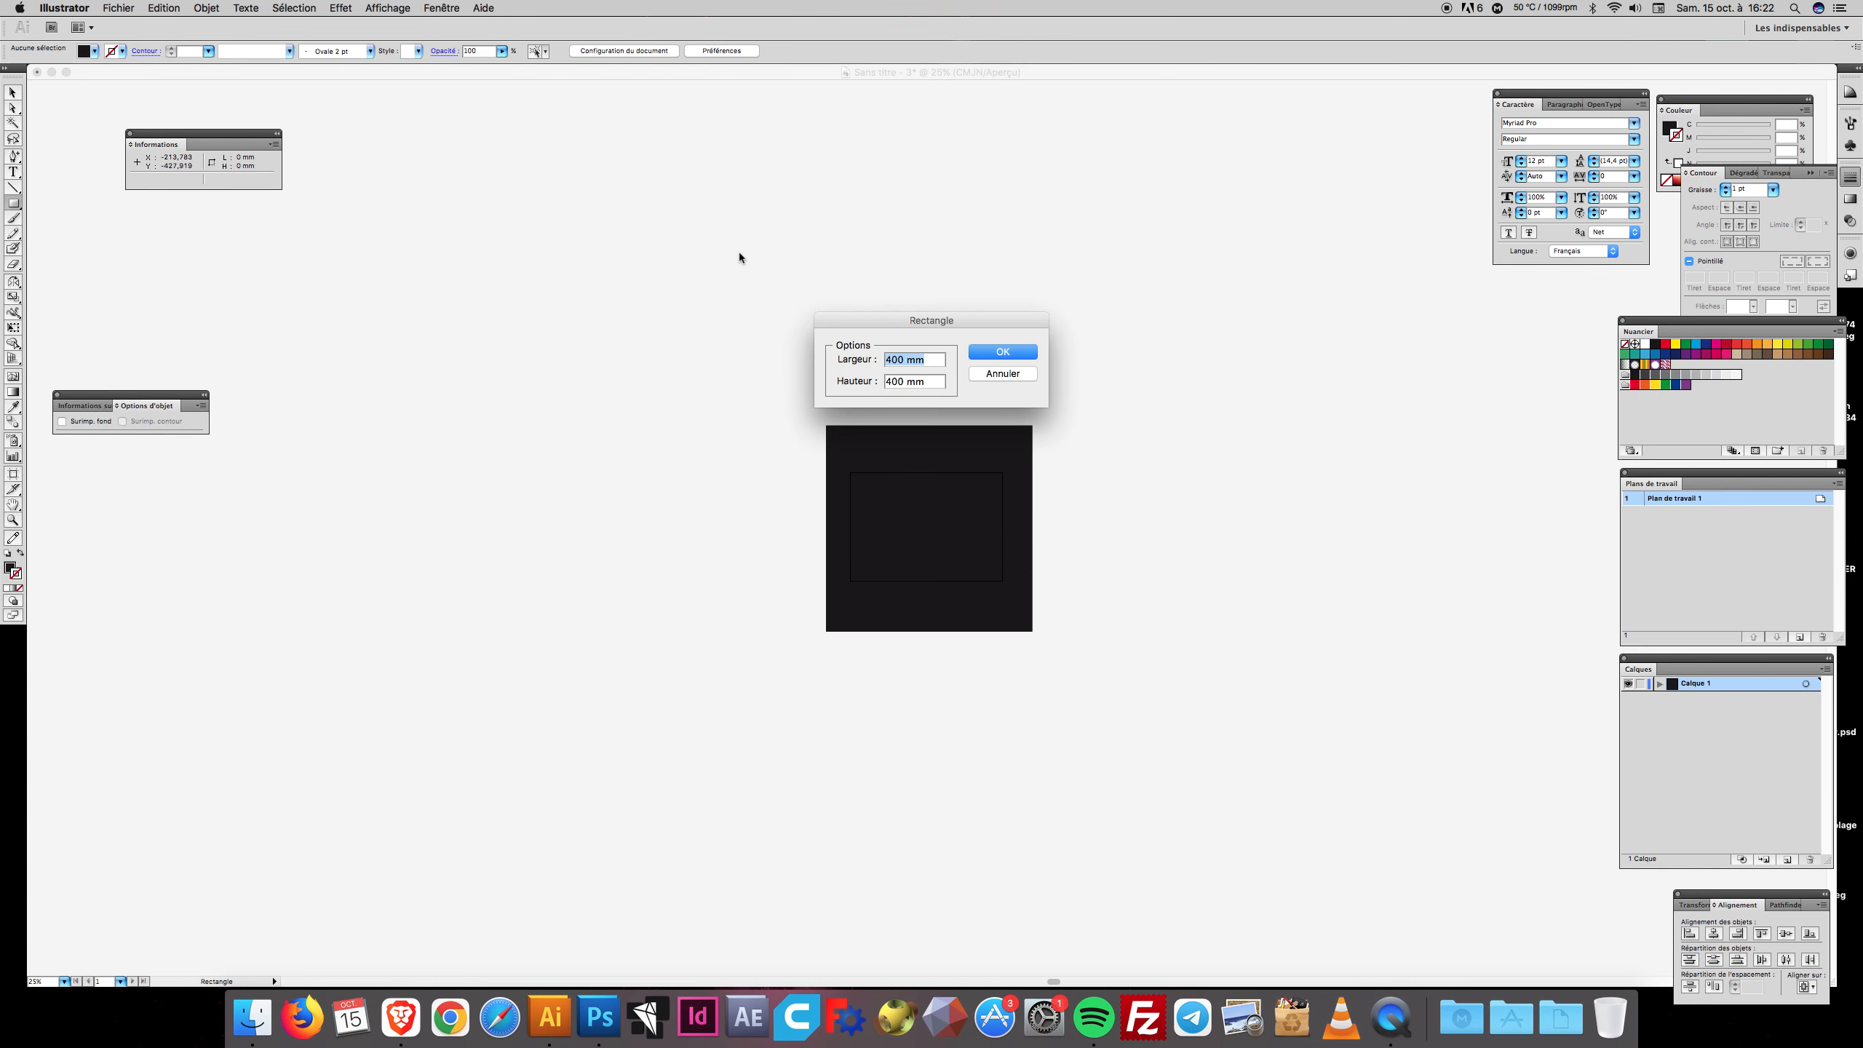
{"action": "key", "text": "Tab"}
{"action": "type", "text": "150"}
{"action": "key", "text": "Return"}
{"action": "left_click", "coordinate": [15, 96]}
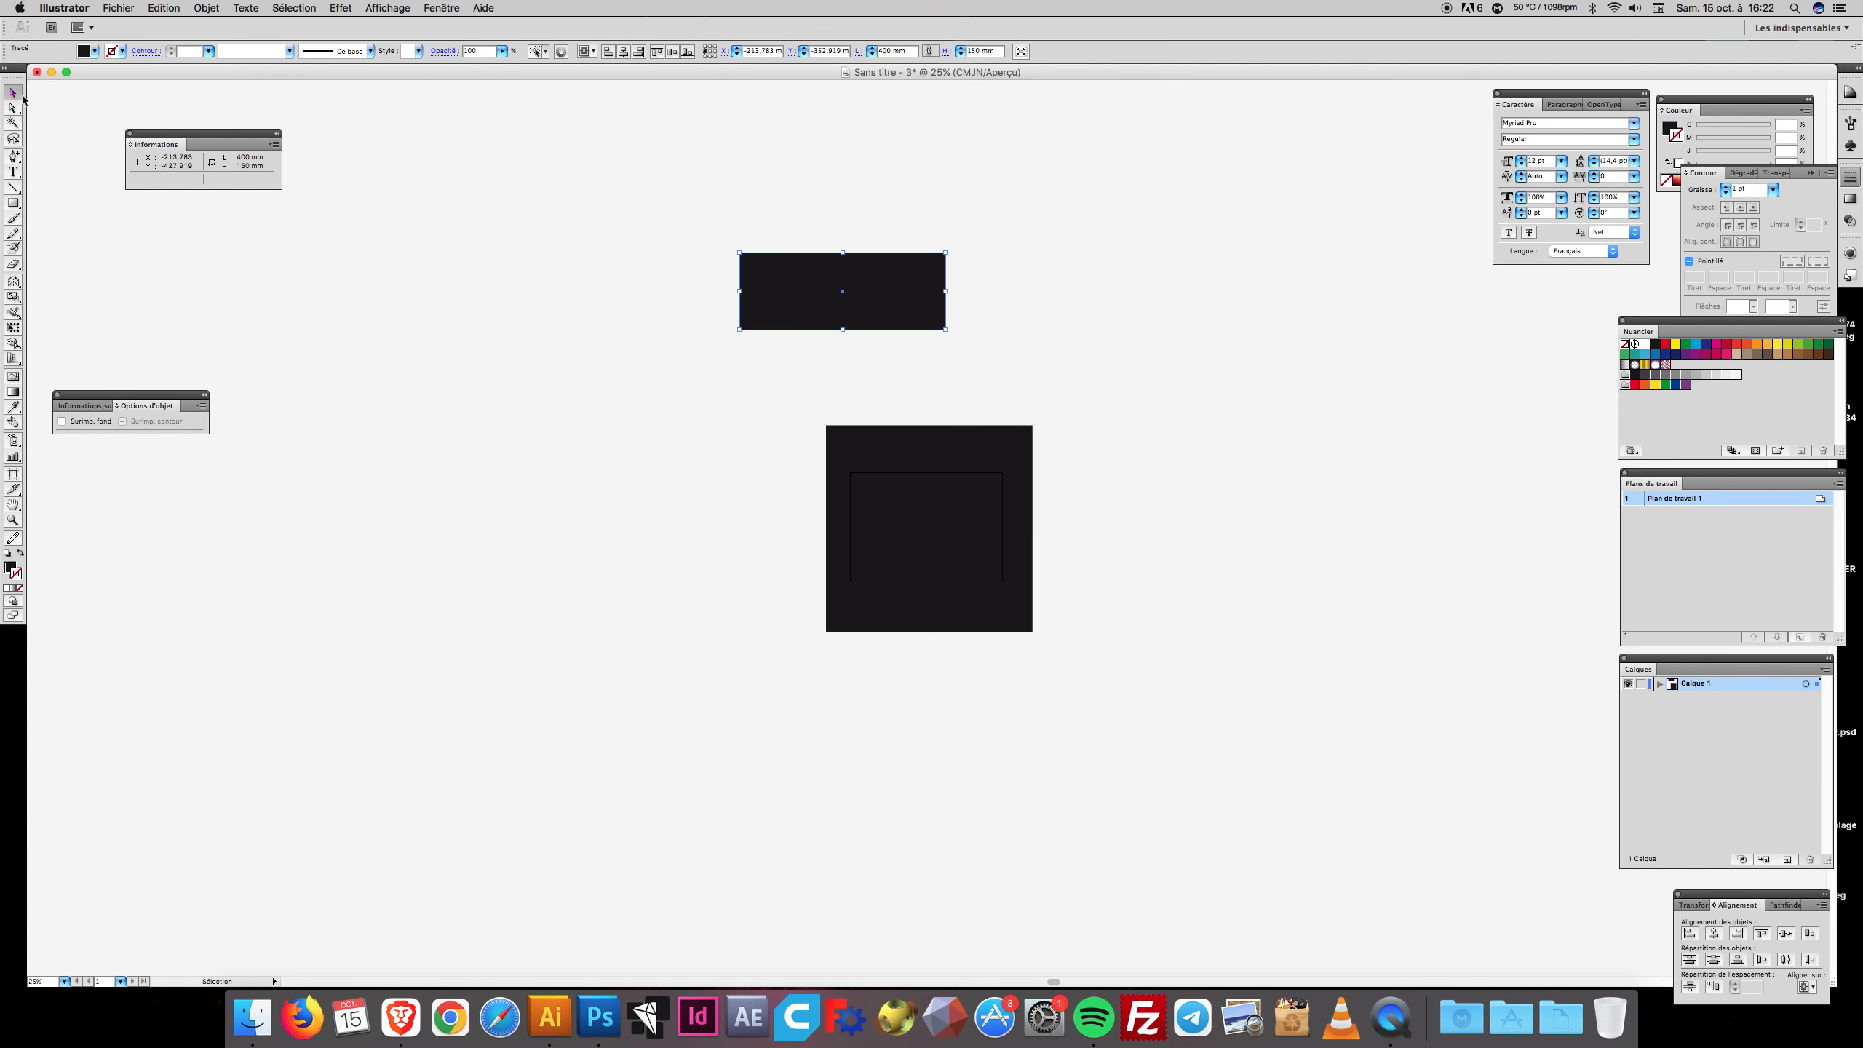
Move the 150 mm high rectangle just above the square, aligning their side edges and leaving a small gap
{"action": "left_click", "coordinate": [426, 253]}
{"action": "left_click_drag", "start_coordinate": [753, 305], "coordinate": [882, 374]}
{"action": "left_click", "coordinate": [757, 398]}
{"action": "scroll", "coordinate": [734, 409], "scroll_direction": "up", "scroll_amount": 2}
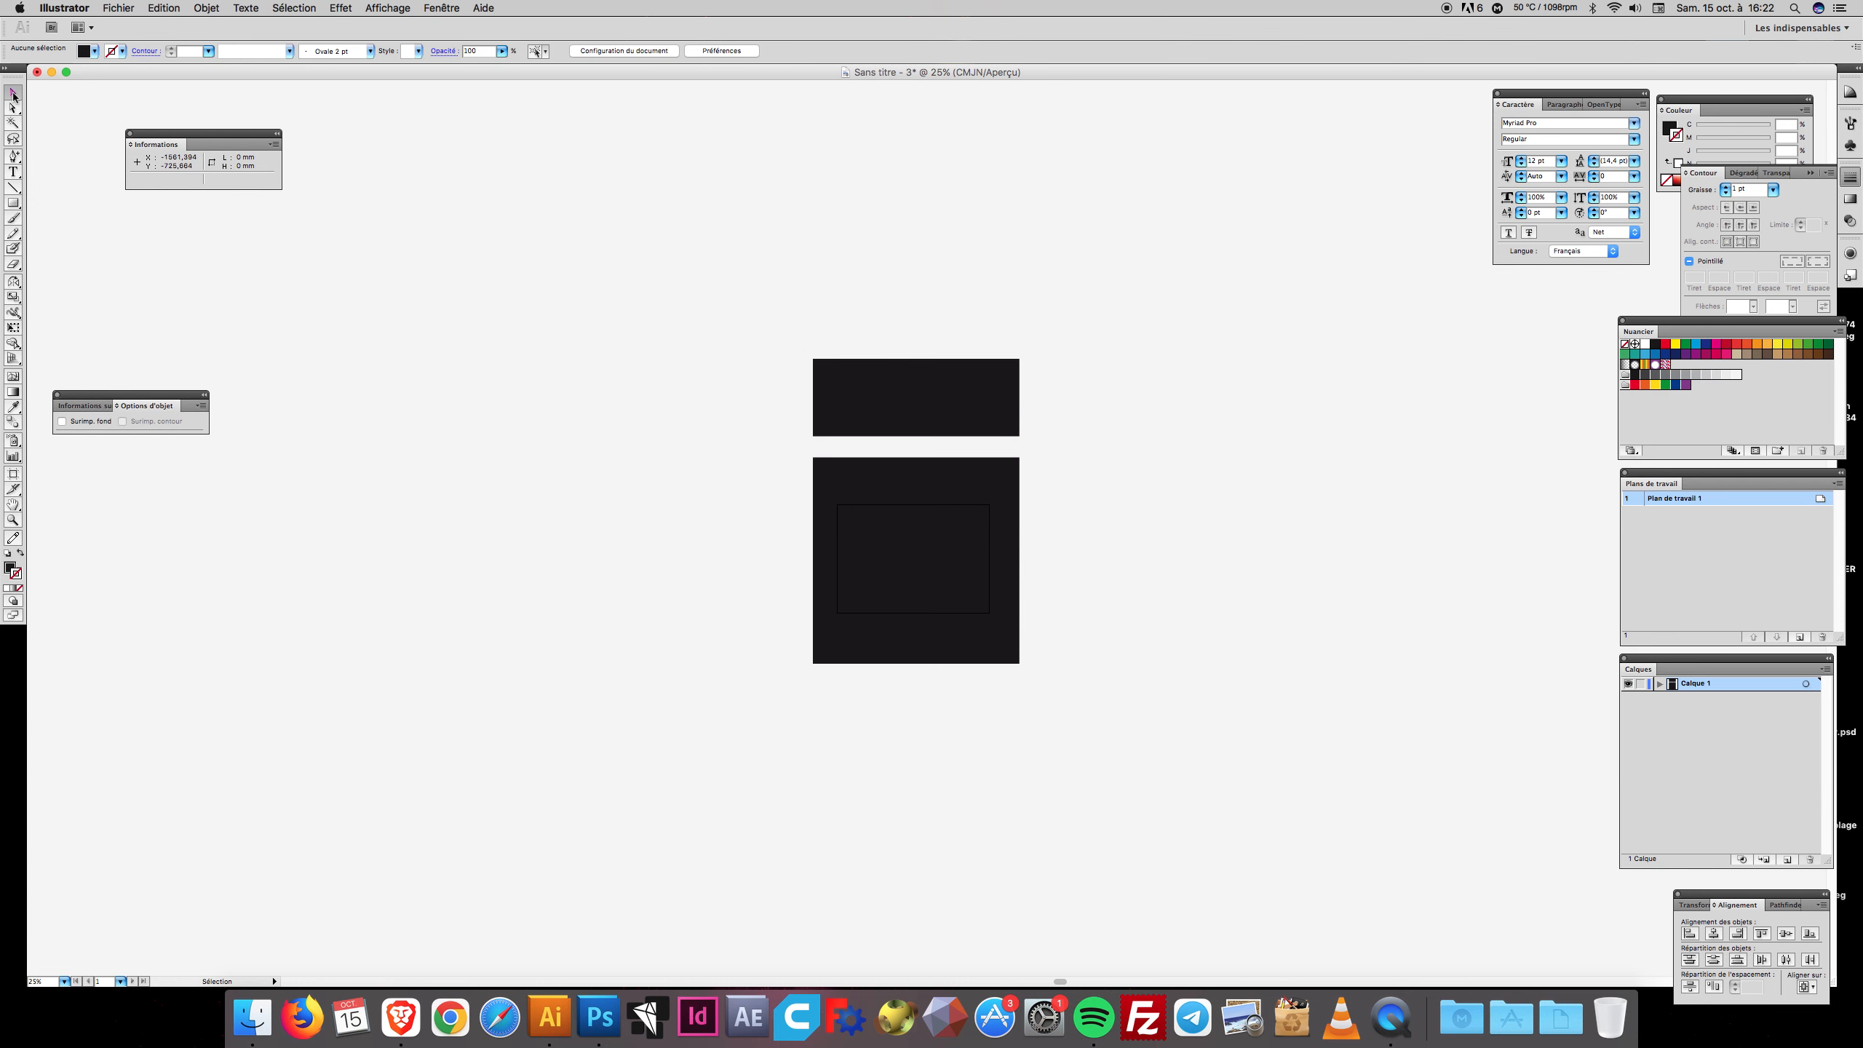
Slant the upper rectangle's right side by moving its top-right anchor point horizontally inward with the Direct Selection tool
{"action": "left_click", "coordinate": [933, 410]}
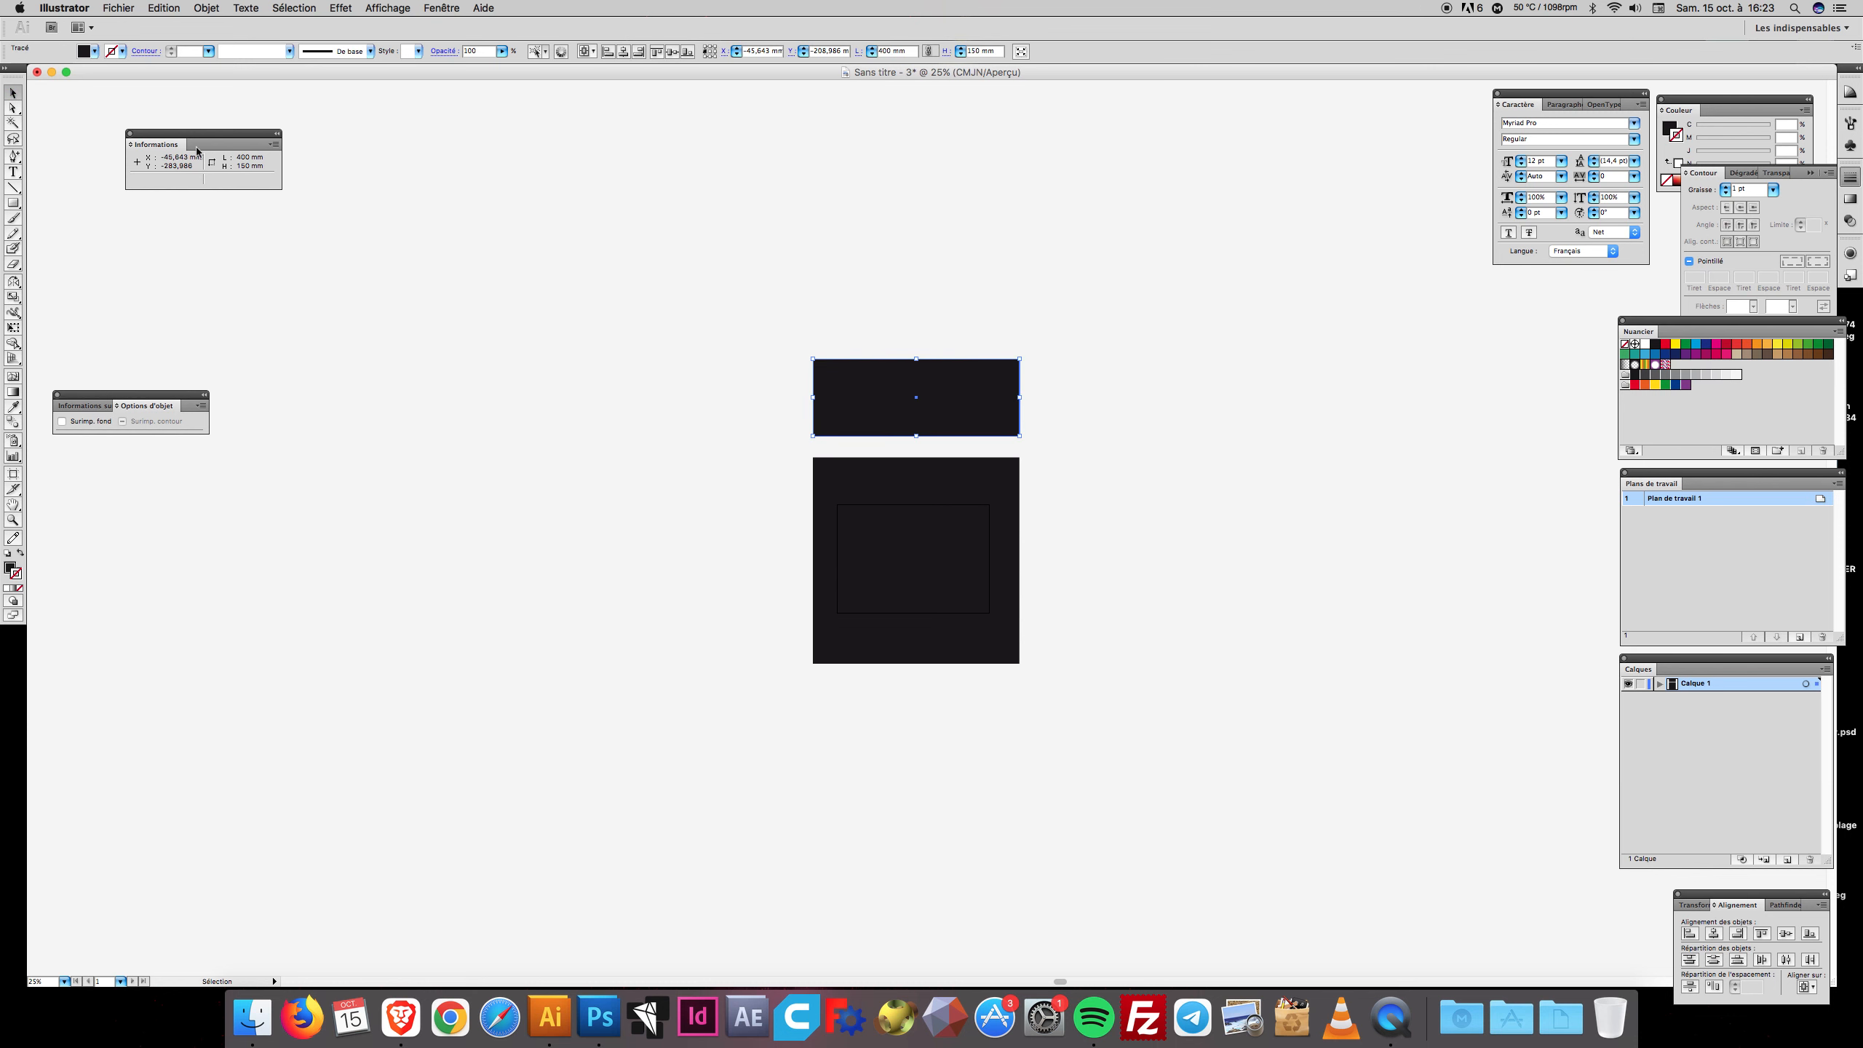
{"action": "left_click", "coordinate": [13, 110]}
{"action": "left_click", "coordinate": [1039, 316]}
{"action": "left_click_drag", "start_coordinate": [1021, 361], "coordinate": [960, 360]}
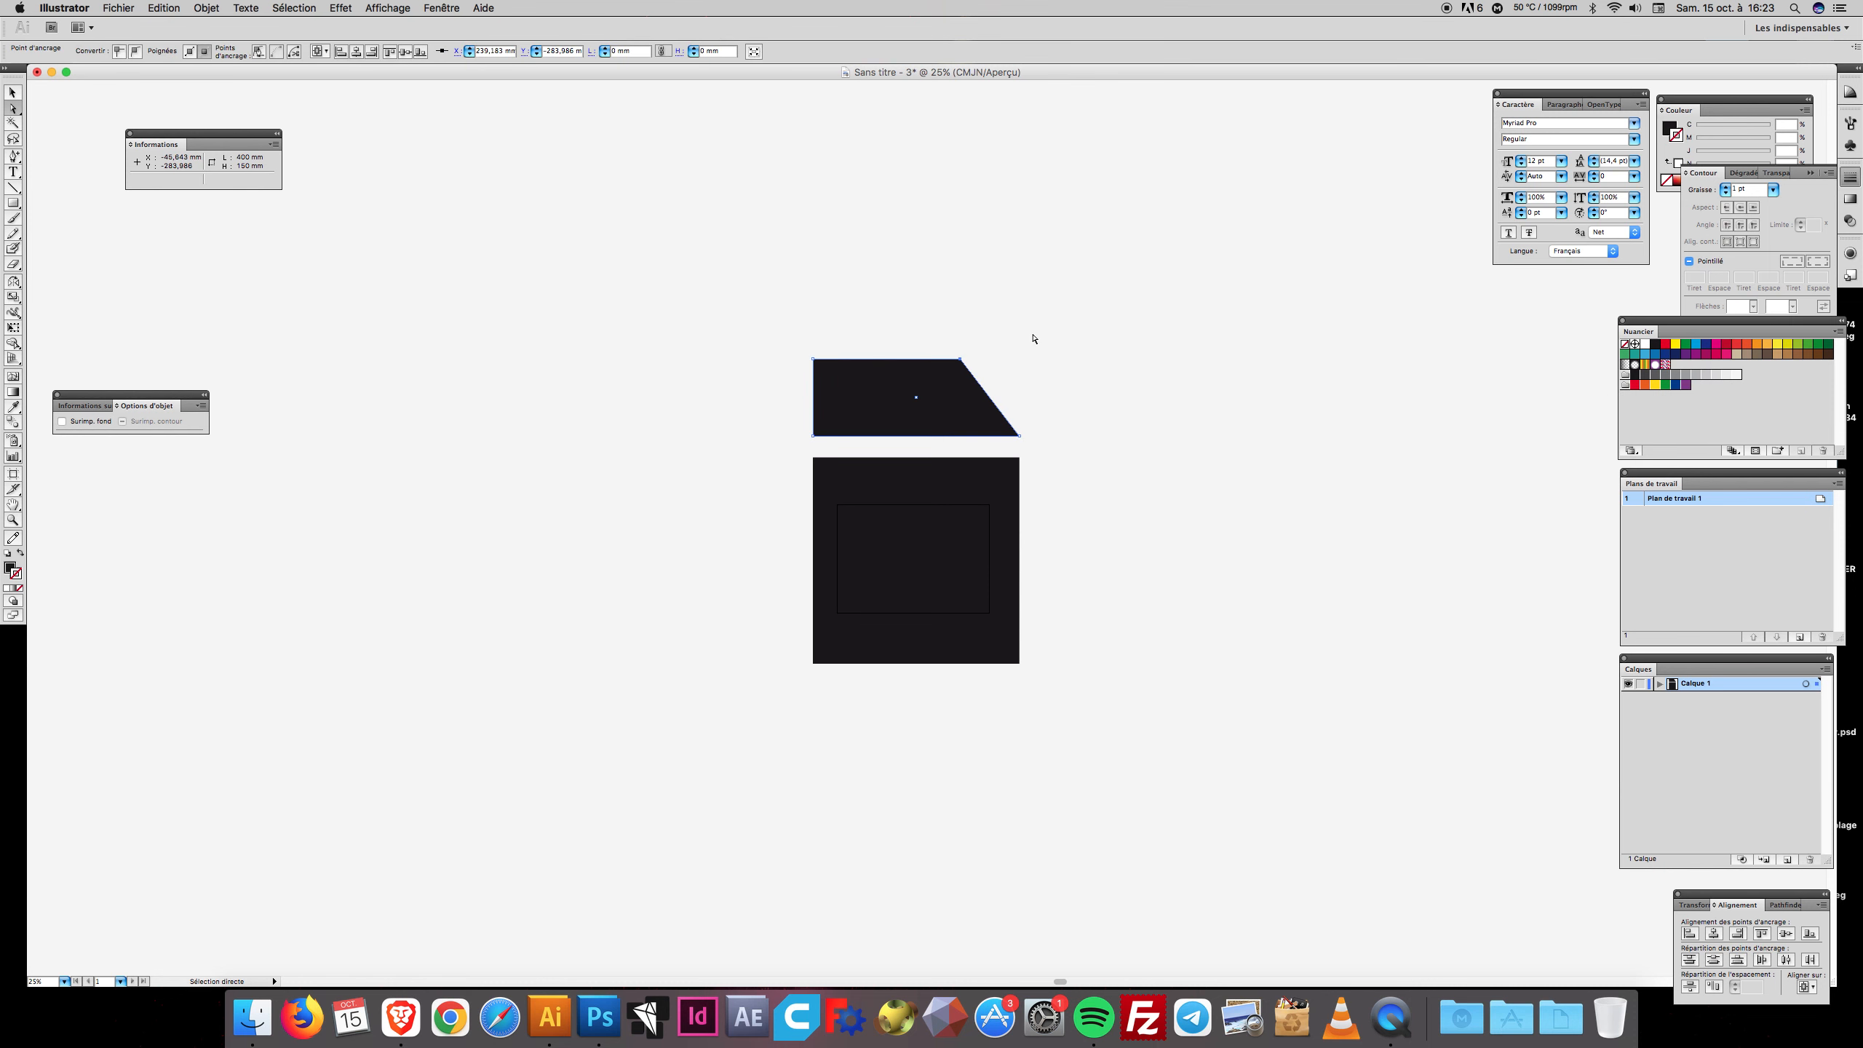
{"action": "left_click", "coordinate": [1033, 339]}
{"action": "key", "text": "v"}
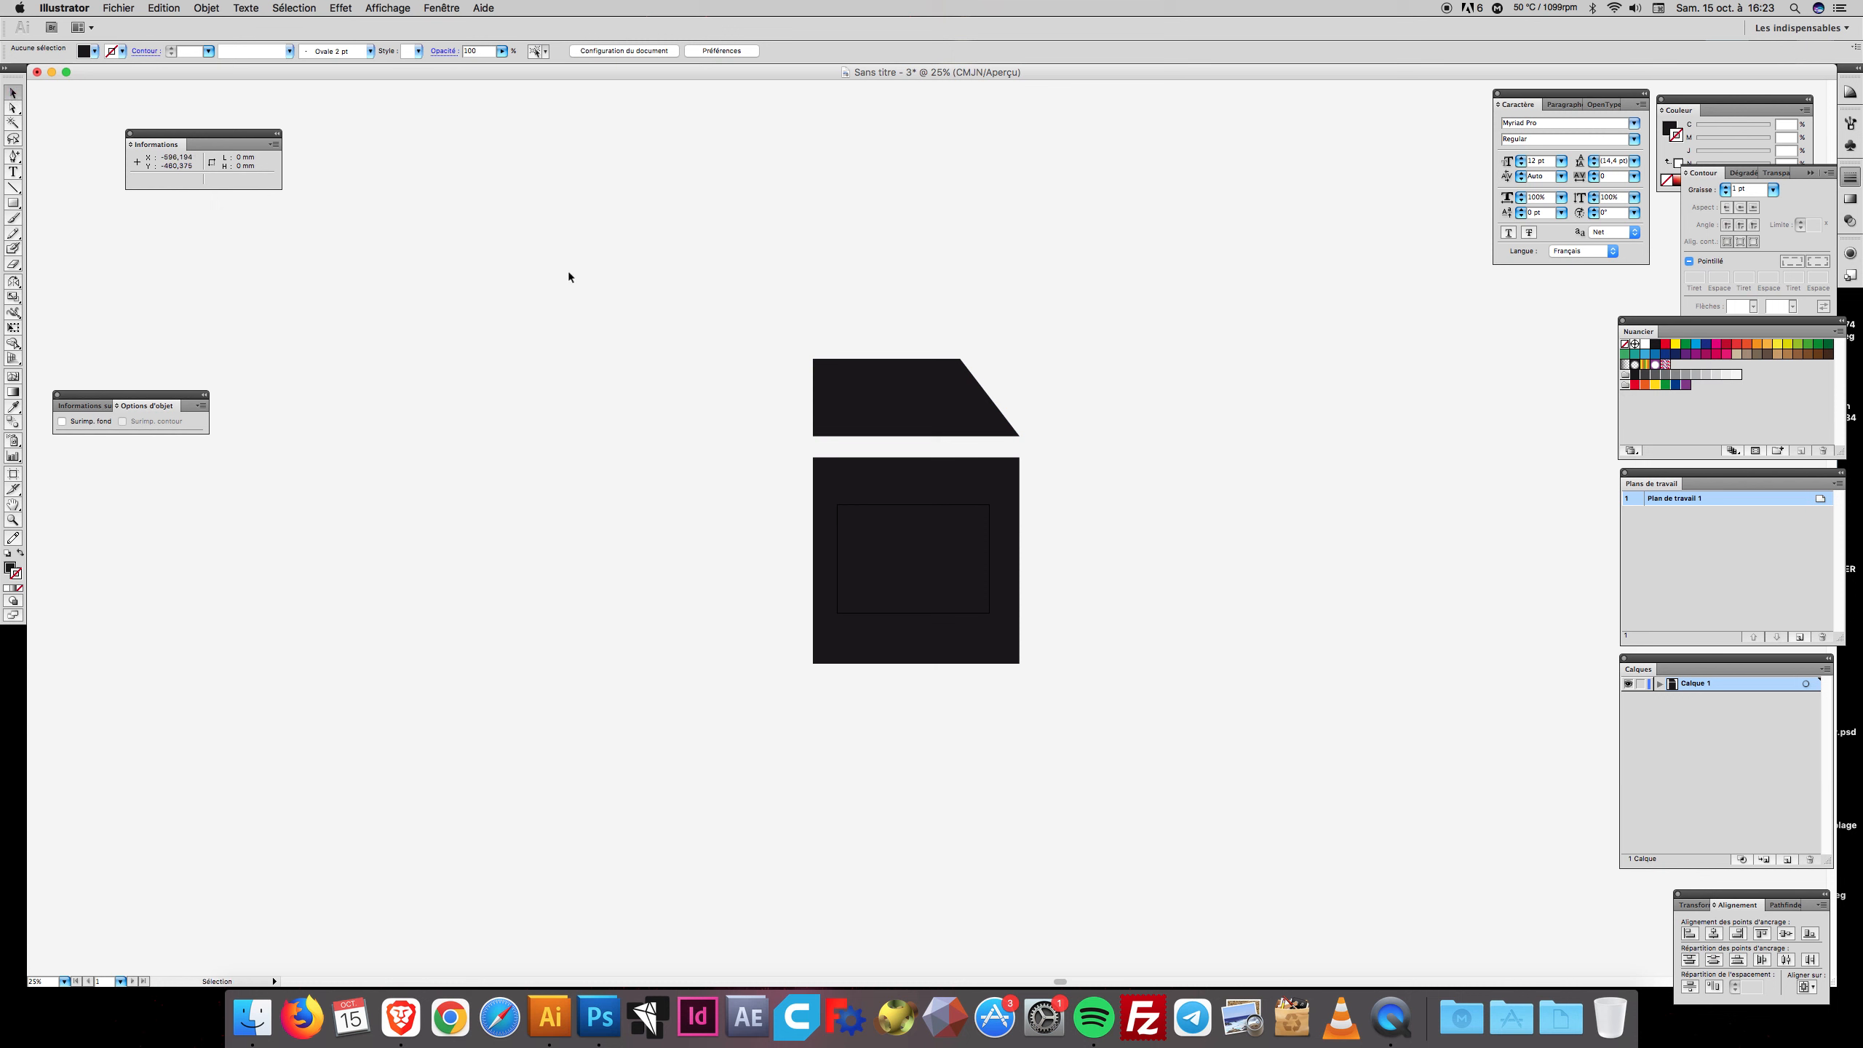
Delete both black shapes together and close the untitled document
{"action": "left_click", "coordinate": [752, 336]}
{"action": "left_click_drag", "start_coordinate": [763, 318], "coordinate": [887, 503]}
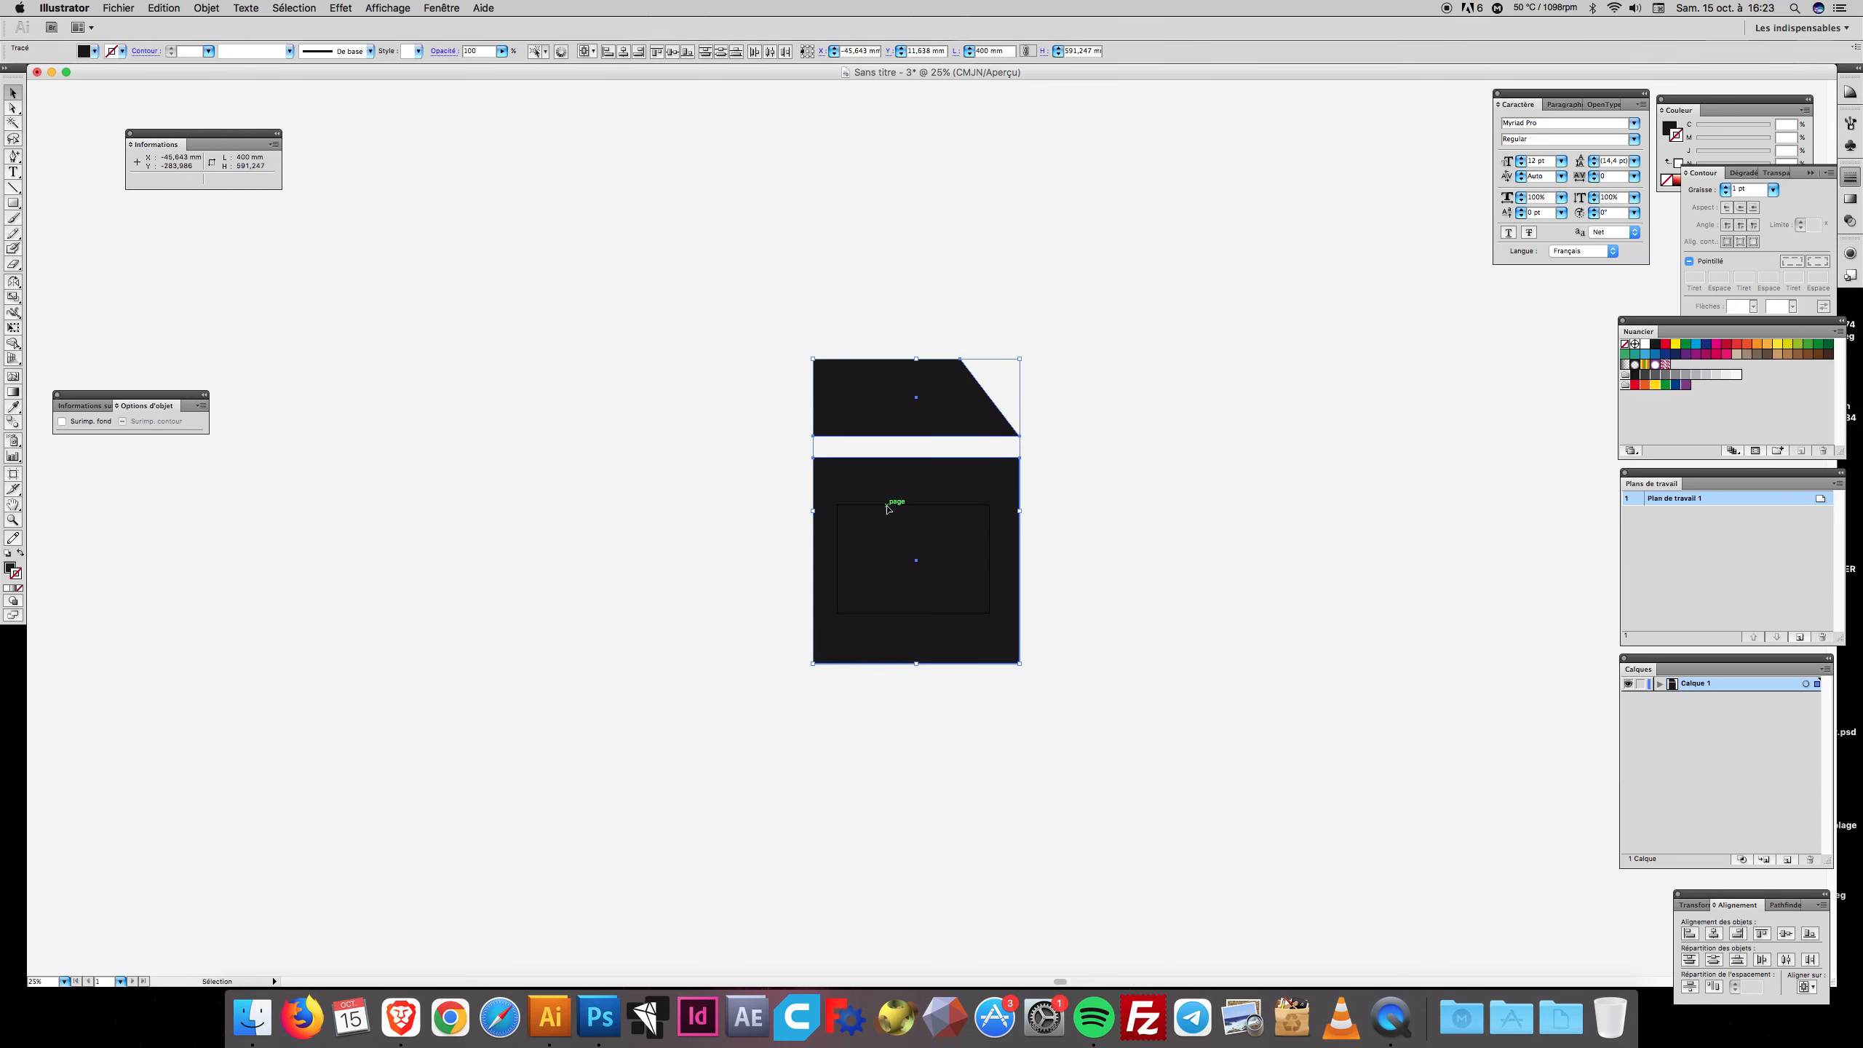
{"action": "key", "text": "Delete"}
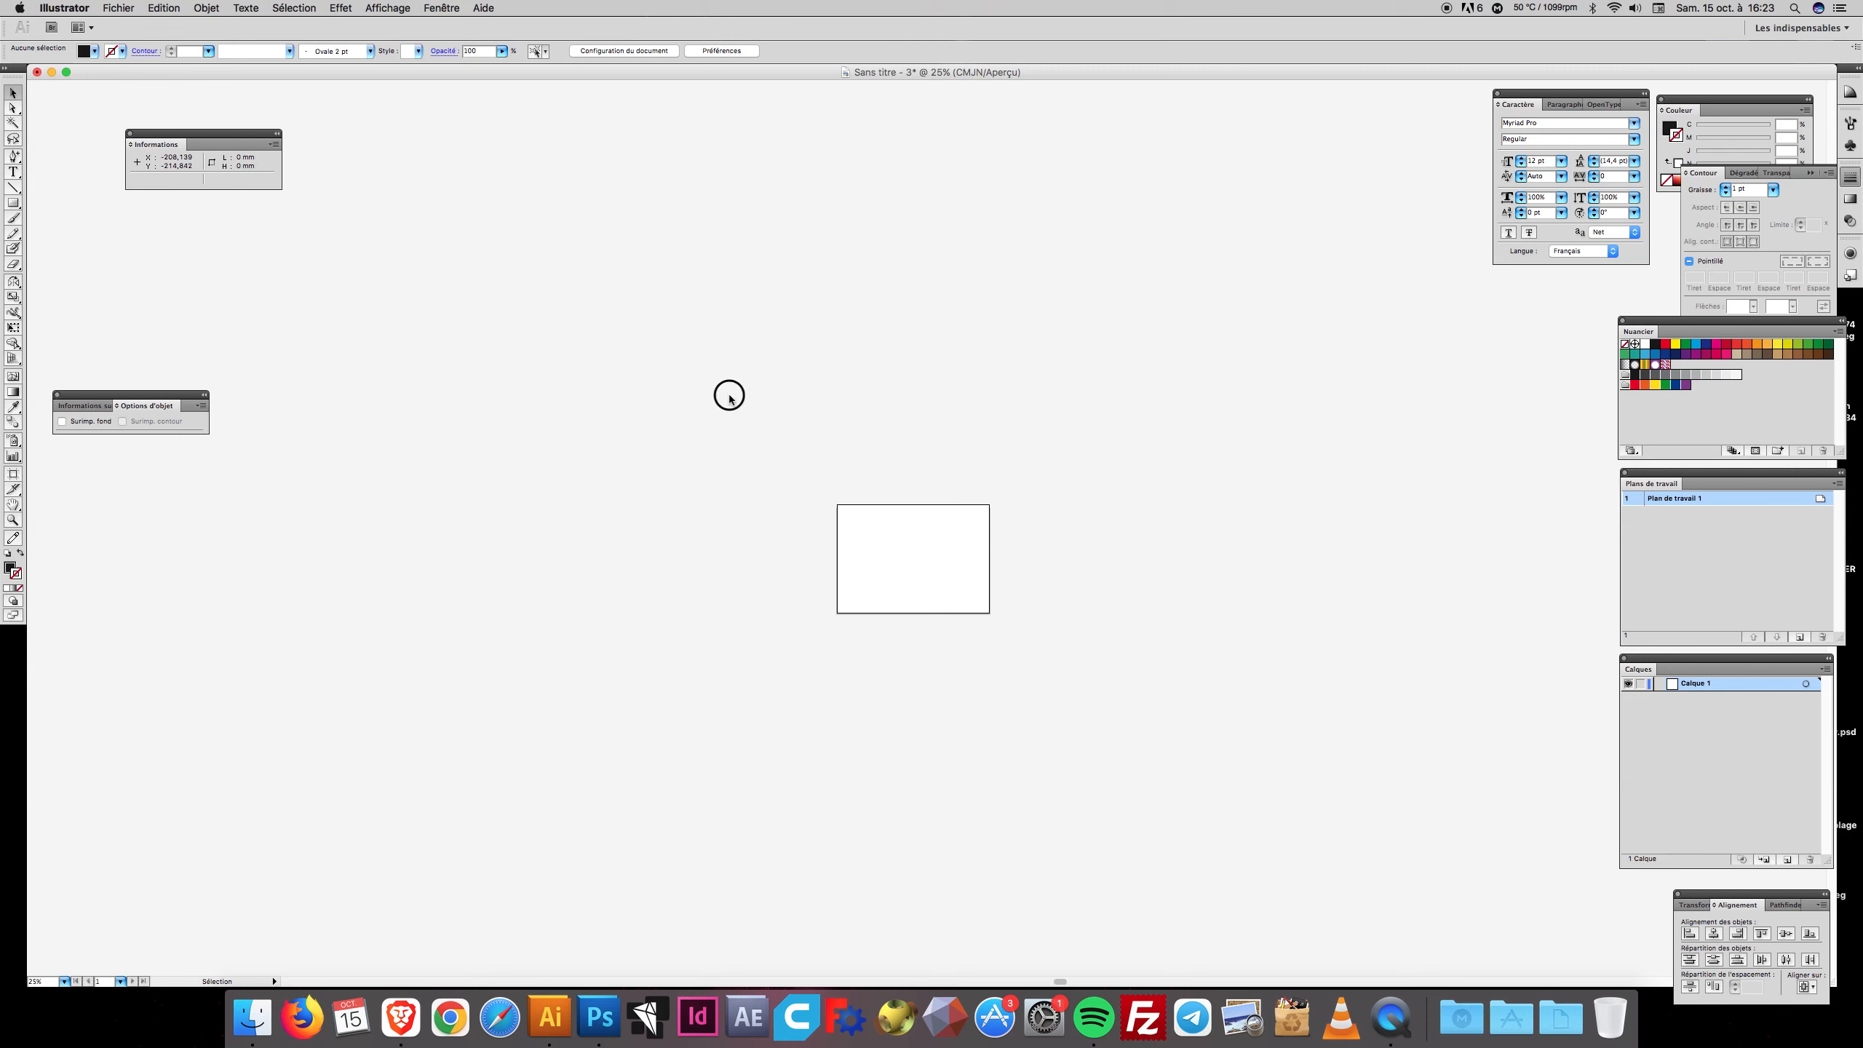
{"action": "key", "text": "a"}
{"action": "key", "text": "v"}
{"action": "key", "text": "super+w"}
{"action": "left_click", "coordinate": [880, 286]}
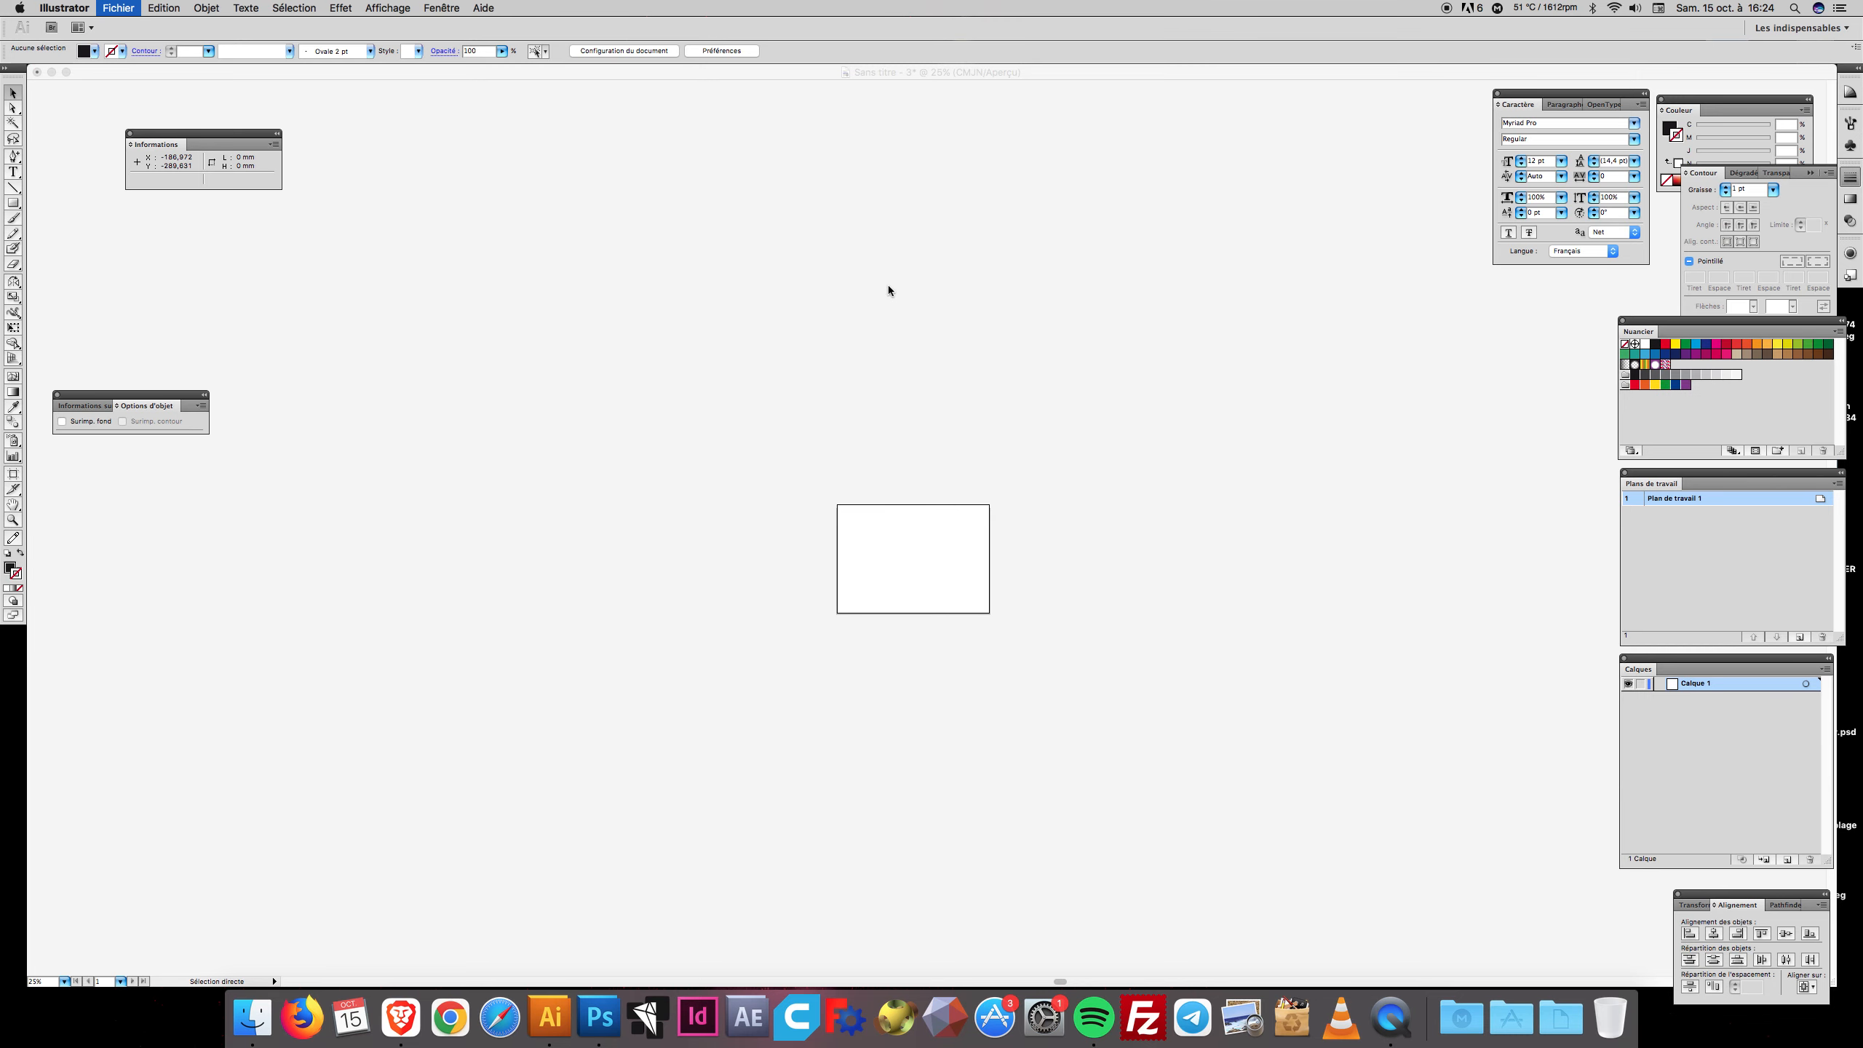
Hide Illustrator and open thierry.ai from the desktop
{"action": "key", "text": "super+h"}
{"action": "left_click", "coordinate": [1727, 535]}
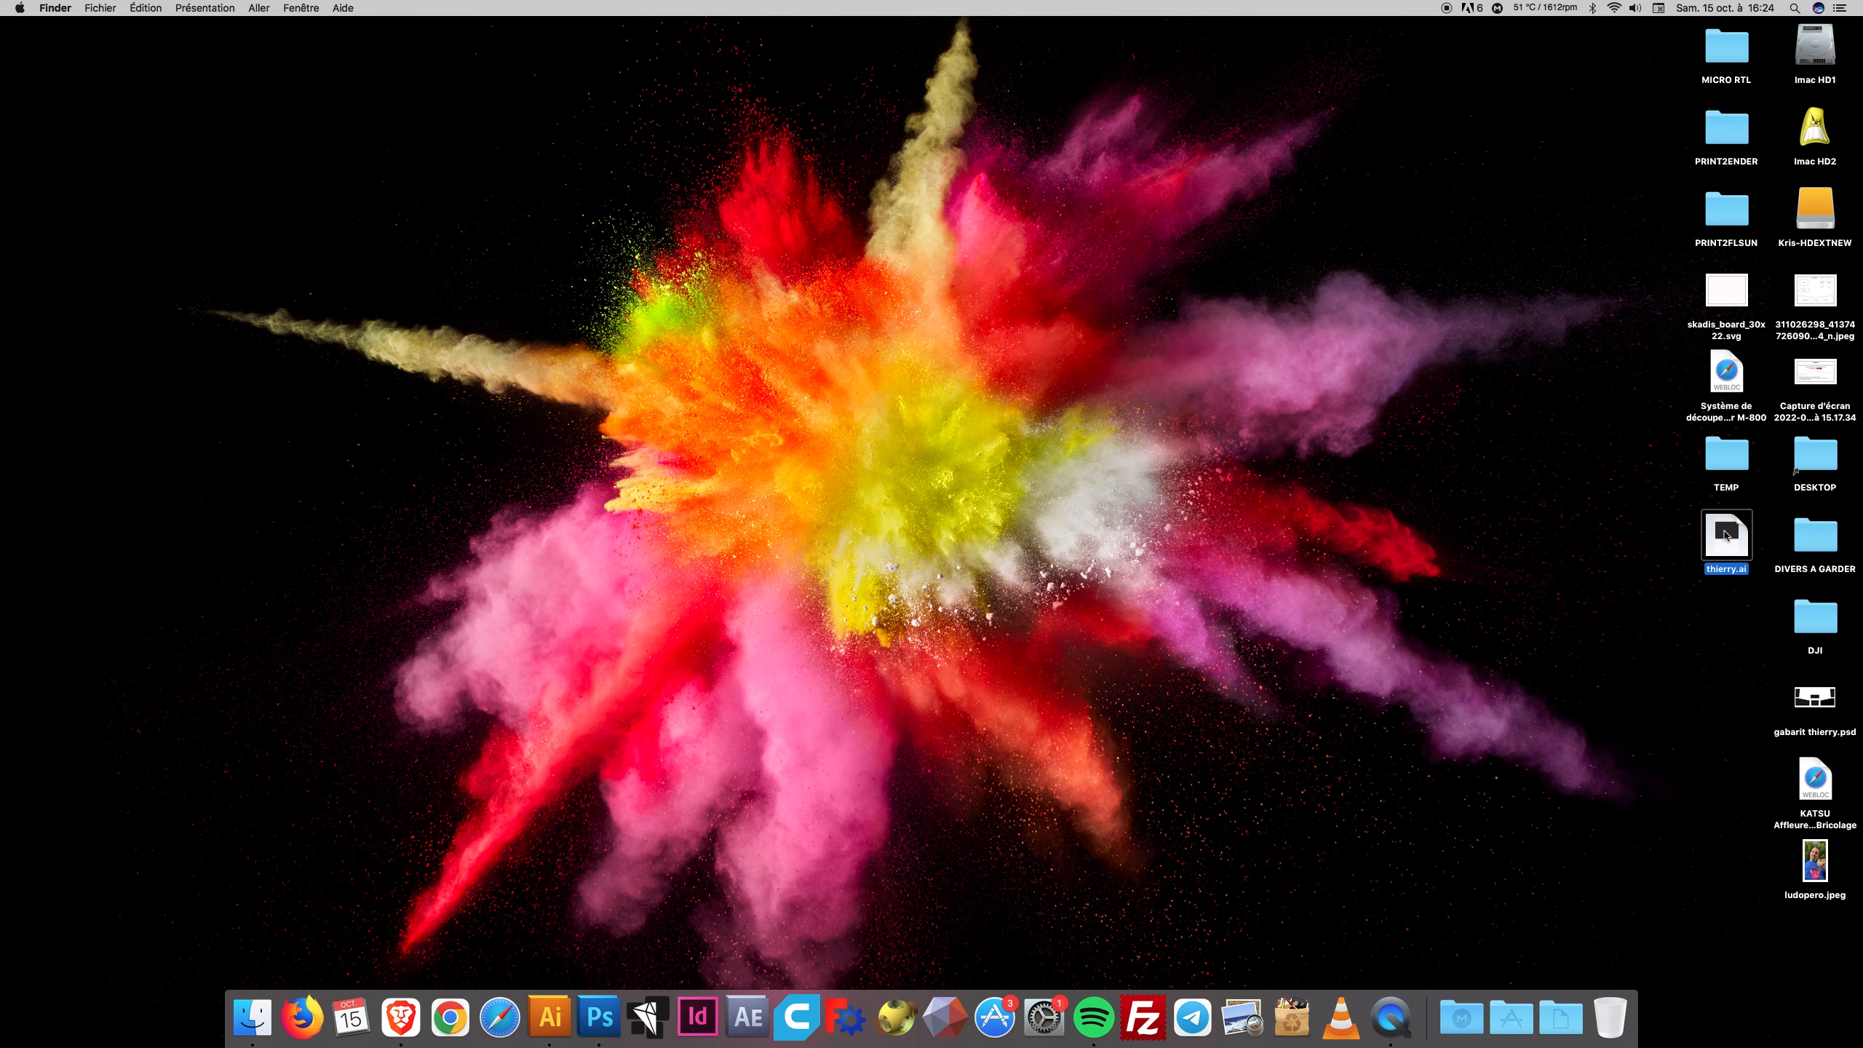
{"action": "double_click", "coordinate": [1727, 535]}
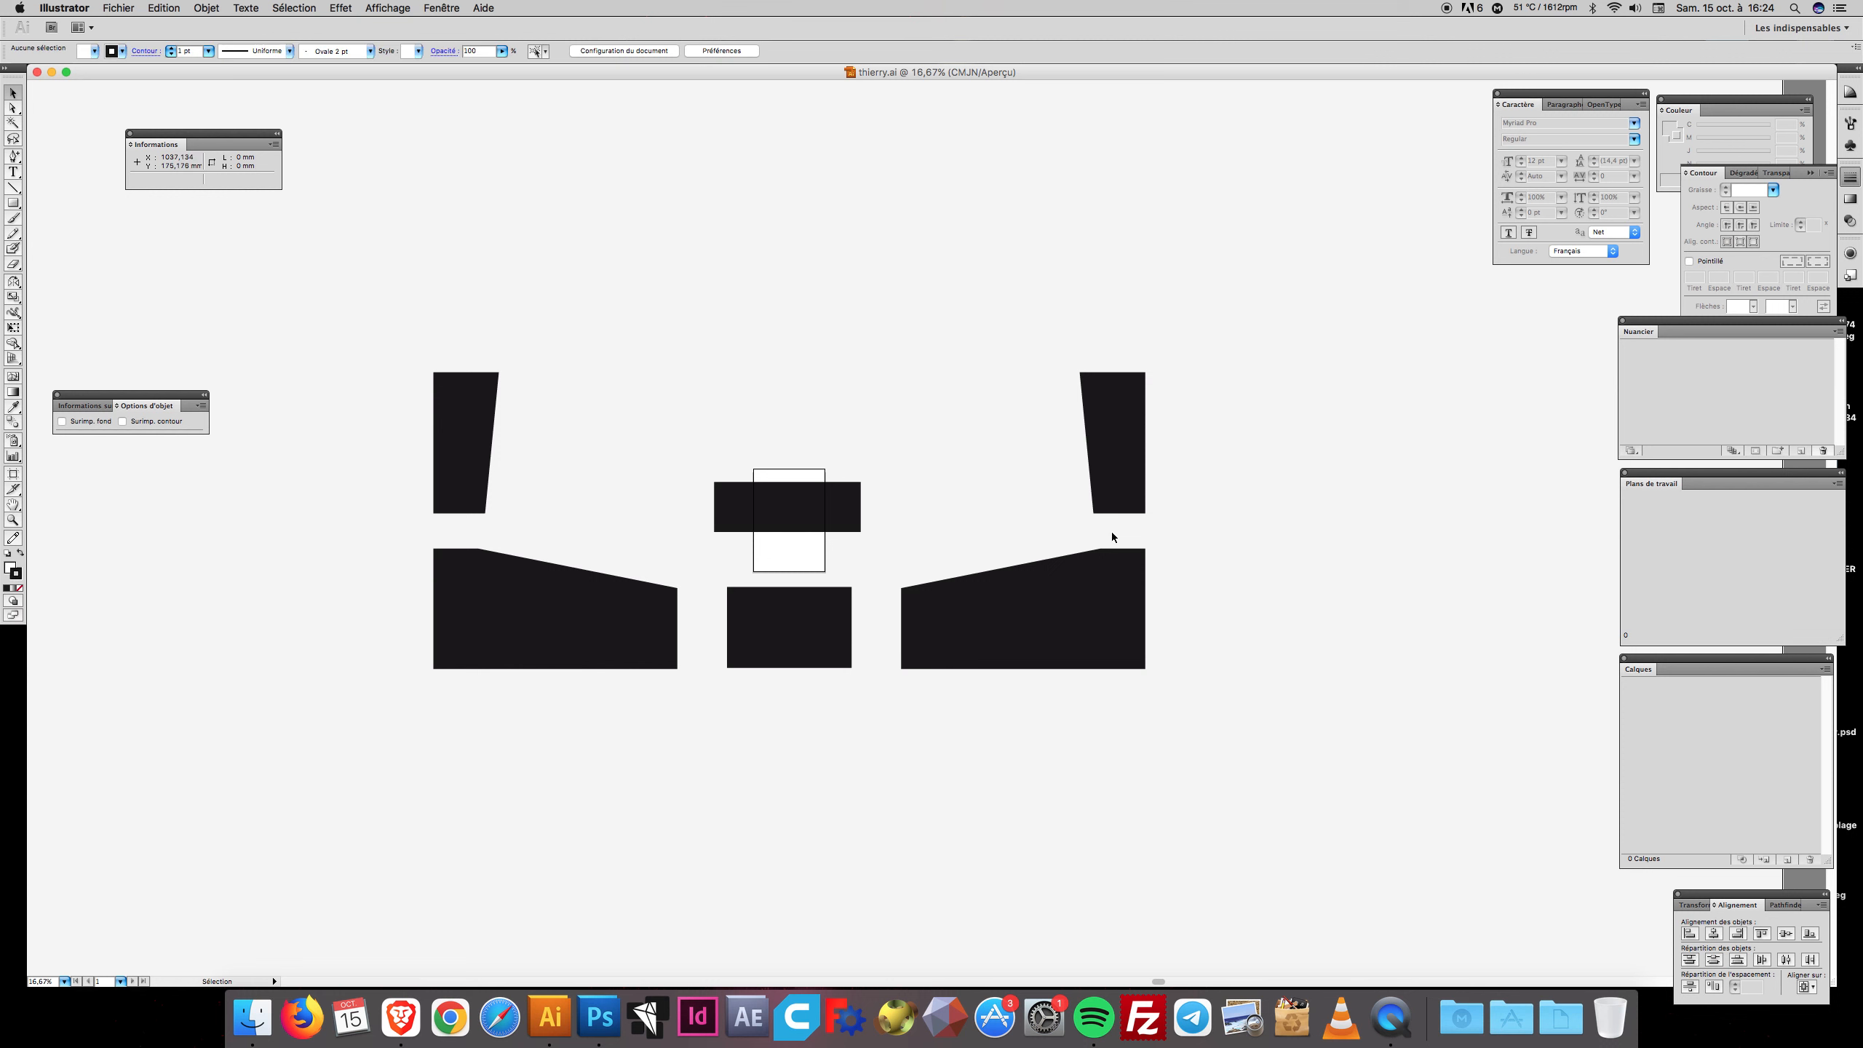
{"action": "left_click_drag", "start_coordinate": [576, 416], "coordinate": [667, 443]}
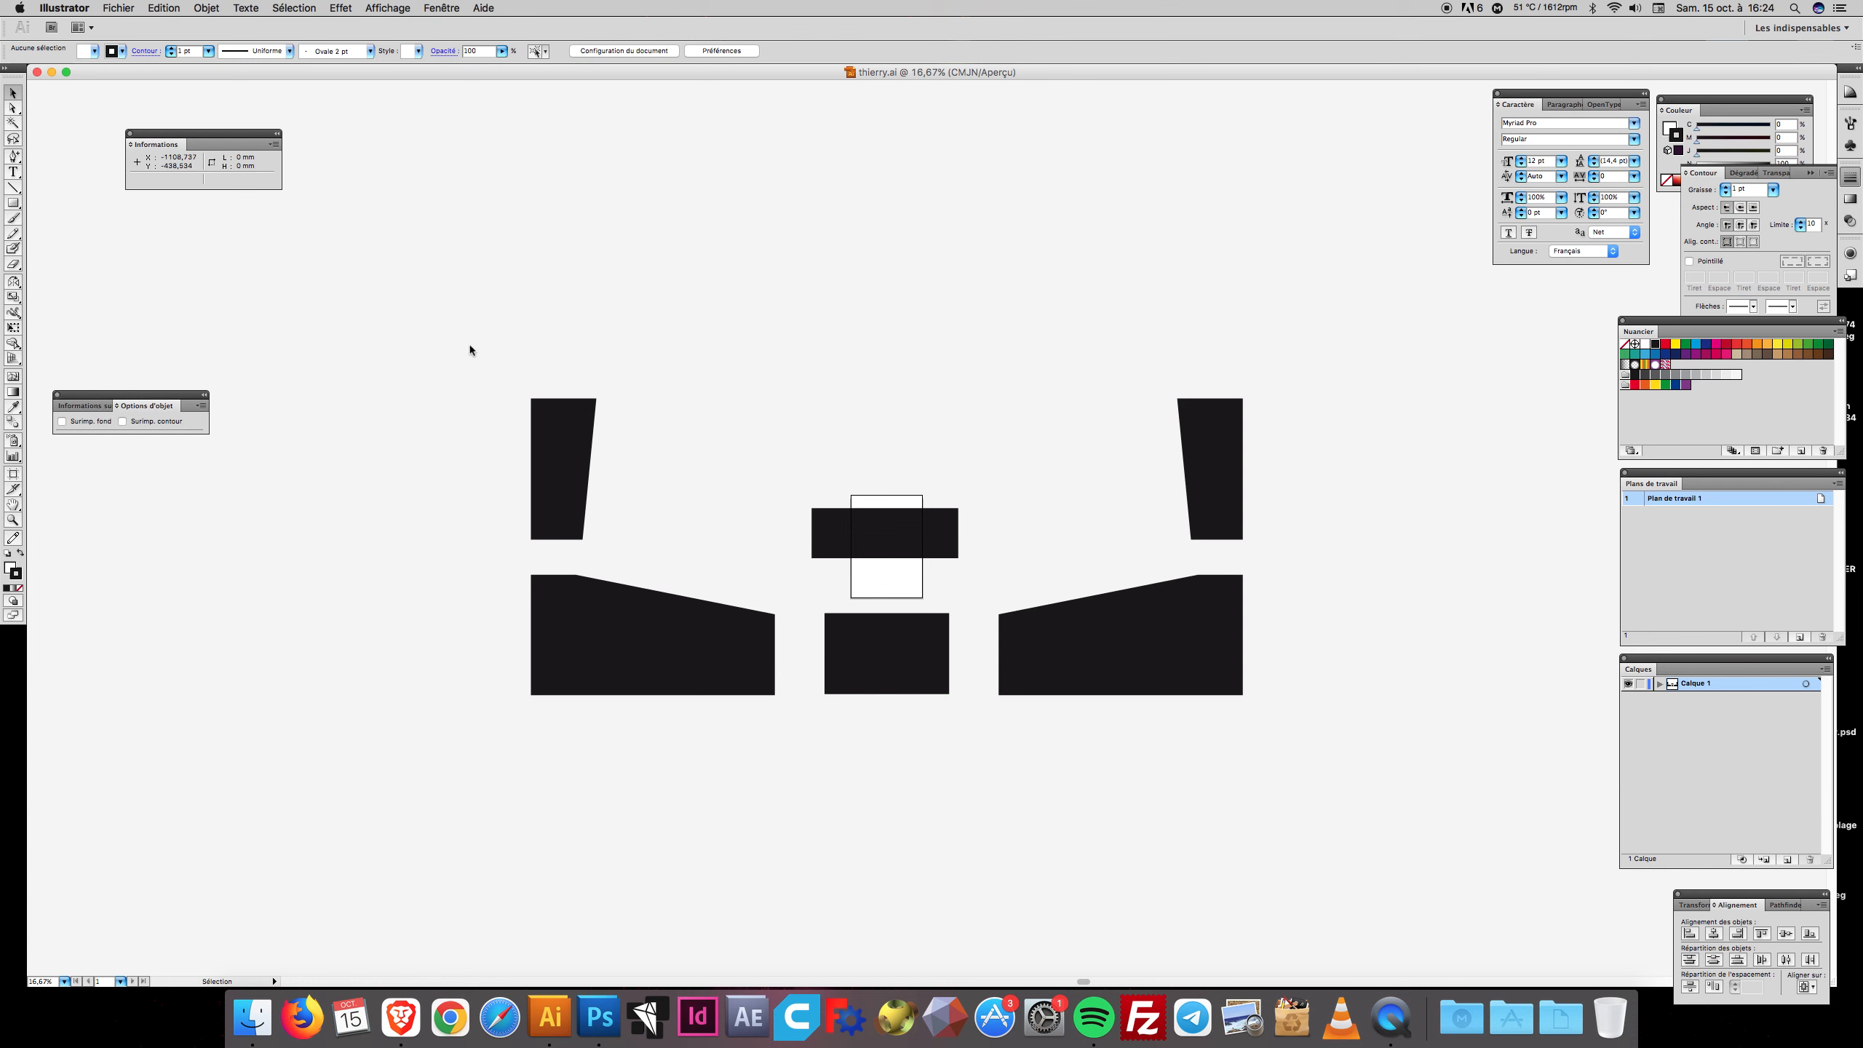
Inspect the template's black side, front and centre panels by selecting them one after another
{"action": "left_click", "coordinate": [566, 463]}
{"action": "left_click", "coordinate": [707, 445]}
{"action": "left_click", "coordinate": [675, 668]}
{"action": "left_click", "coordinate": [861, 670]}
{"action": "left_click", "coordinate": [917, 547]}
{"action": "left_click", "coordinate": [1029, 411]}
{"action": "left_click", "coordinate": [1019, 409]}
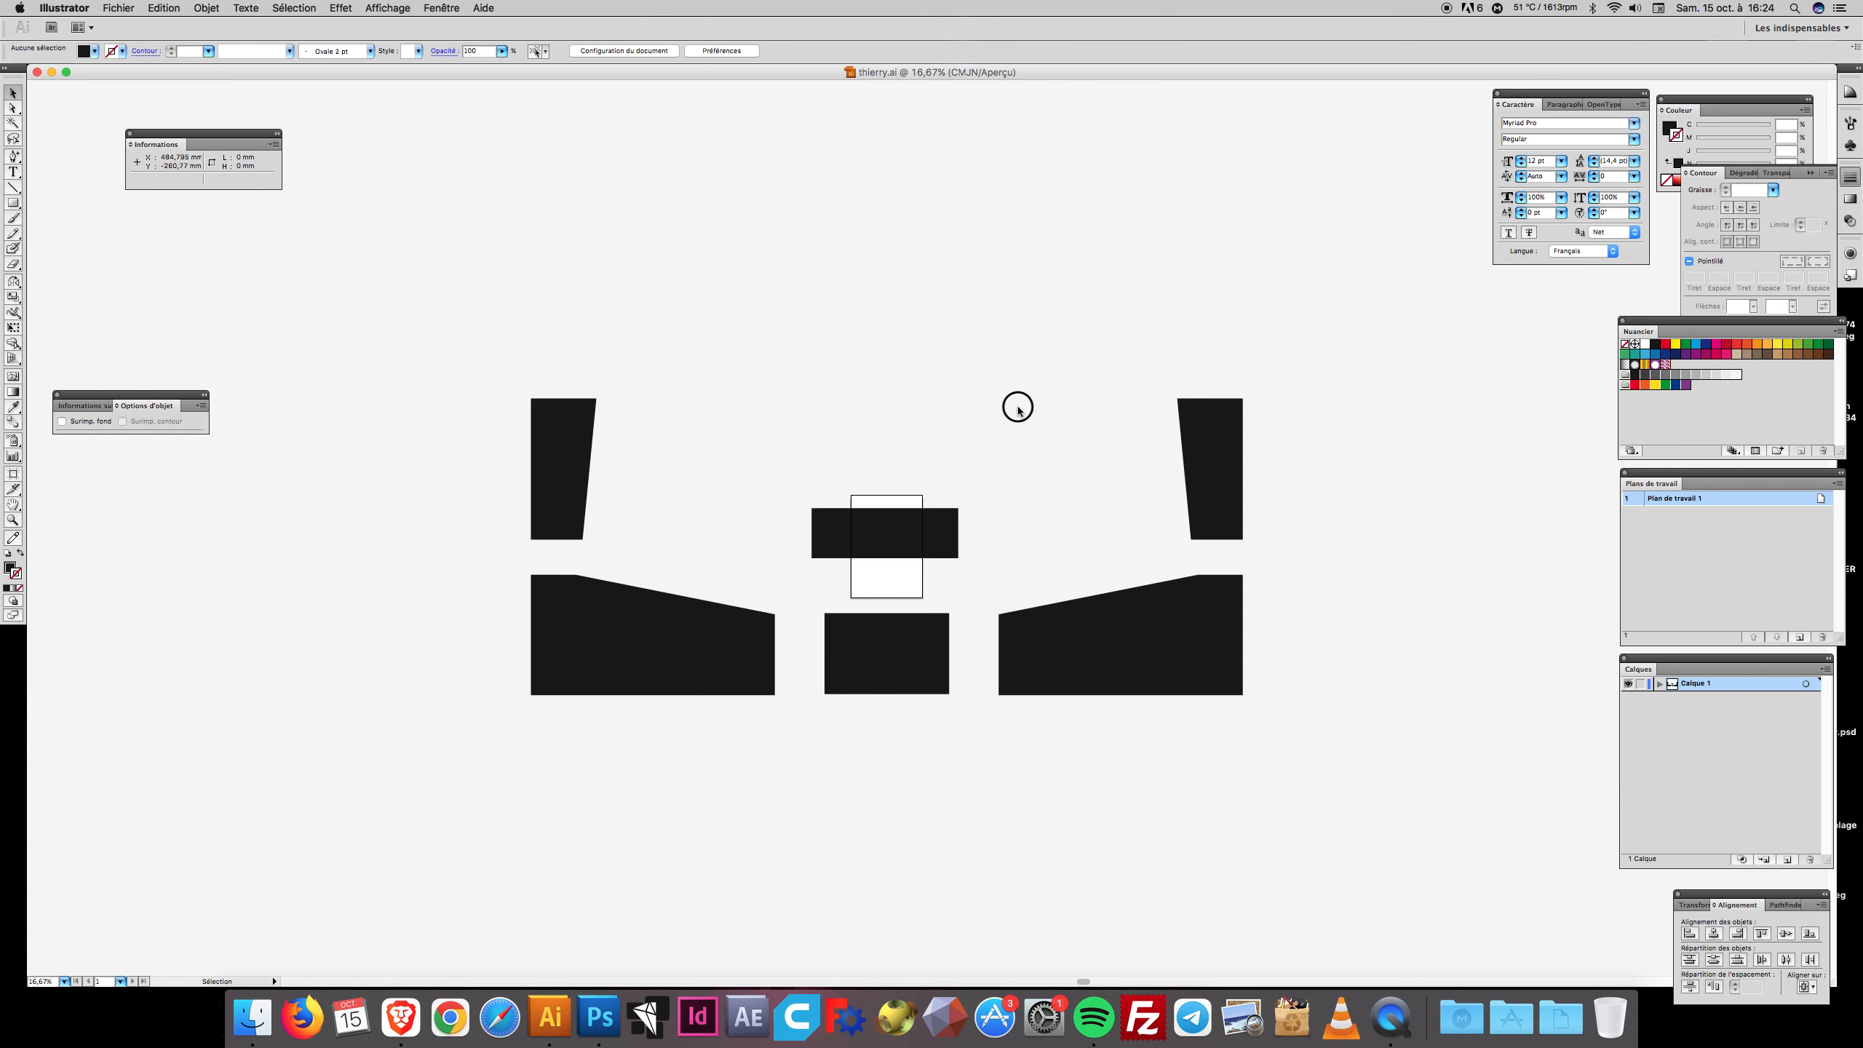
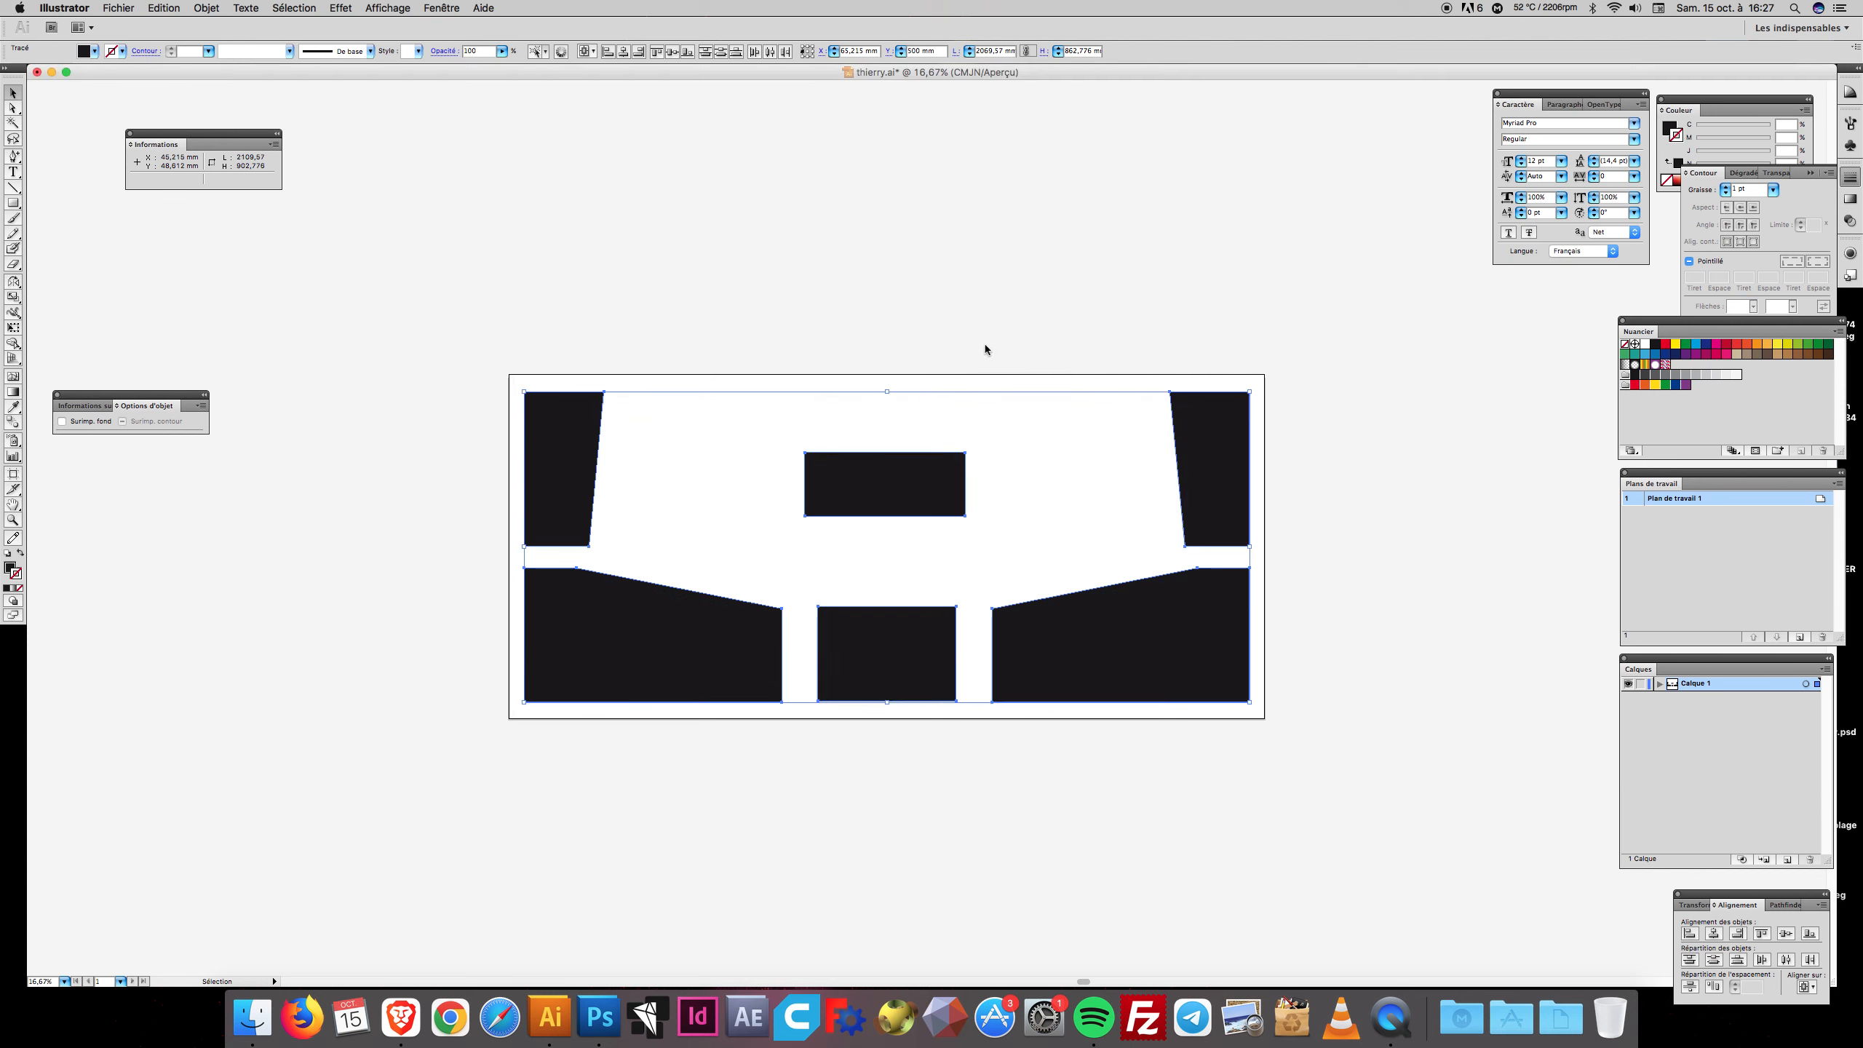
Draw a rectangle without fill or stroke over the whole artboard, 2200 × 1000 mm, from corner to corner
{"action": "left_click", "coordinate": [847, 302]}
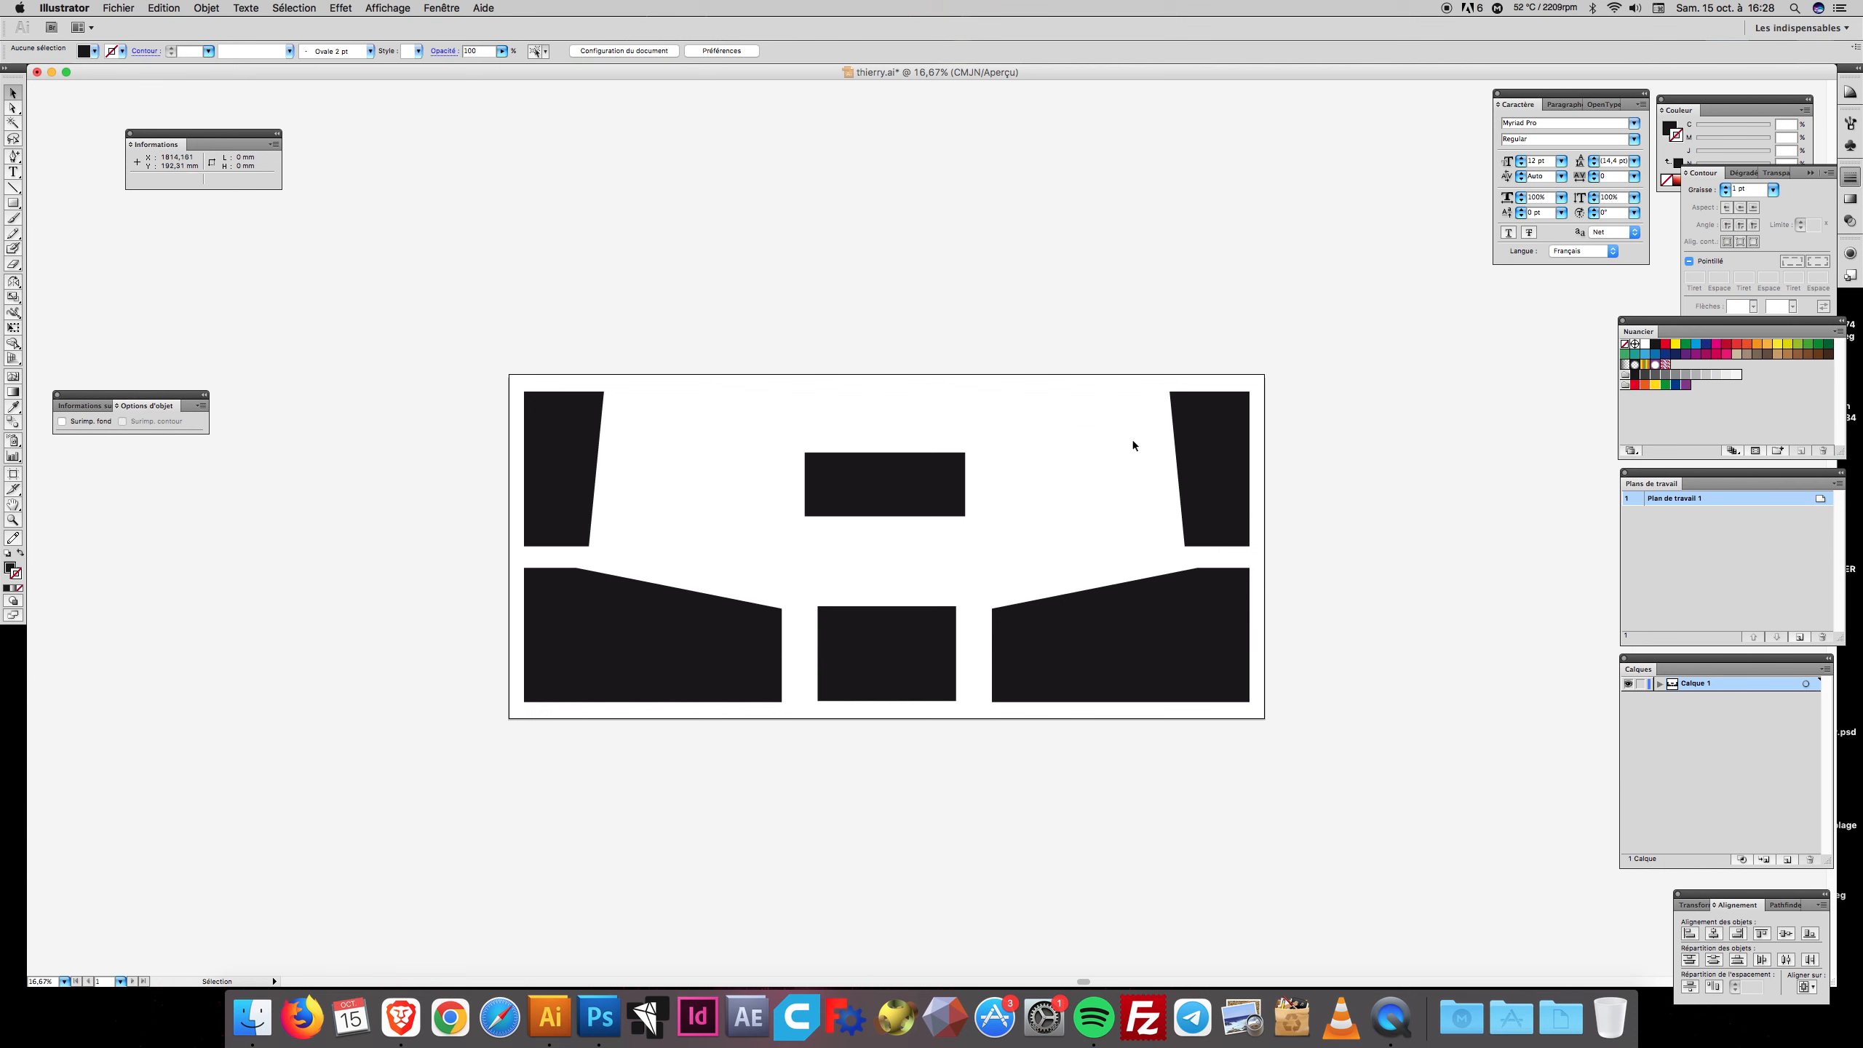
{"action": "left_click", "coordinate": [896, 294]}
{"action": "left_click", "coordinate": [13, 205]}
{"action": "left_click", "coordinate": [12, 570]}
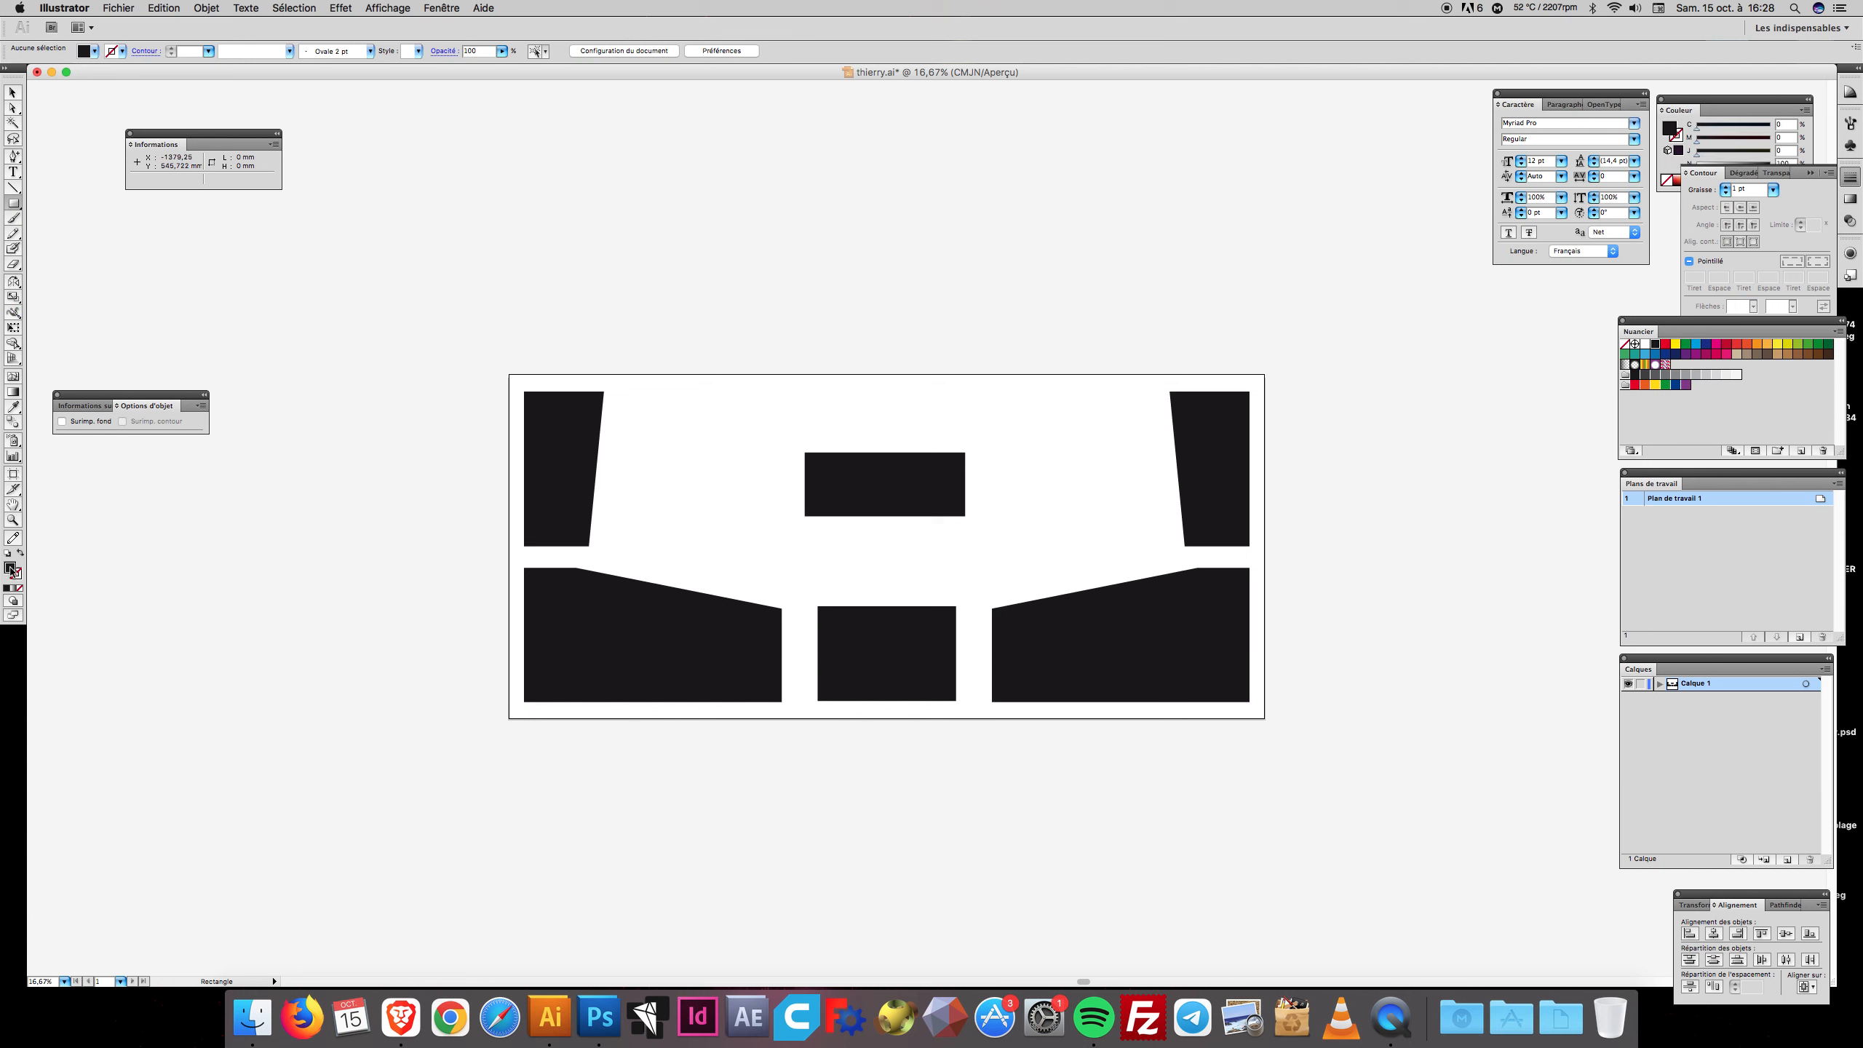
{"action": "left_click", "coordinate": [20, 588]}
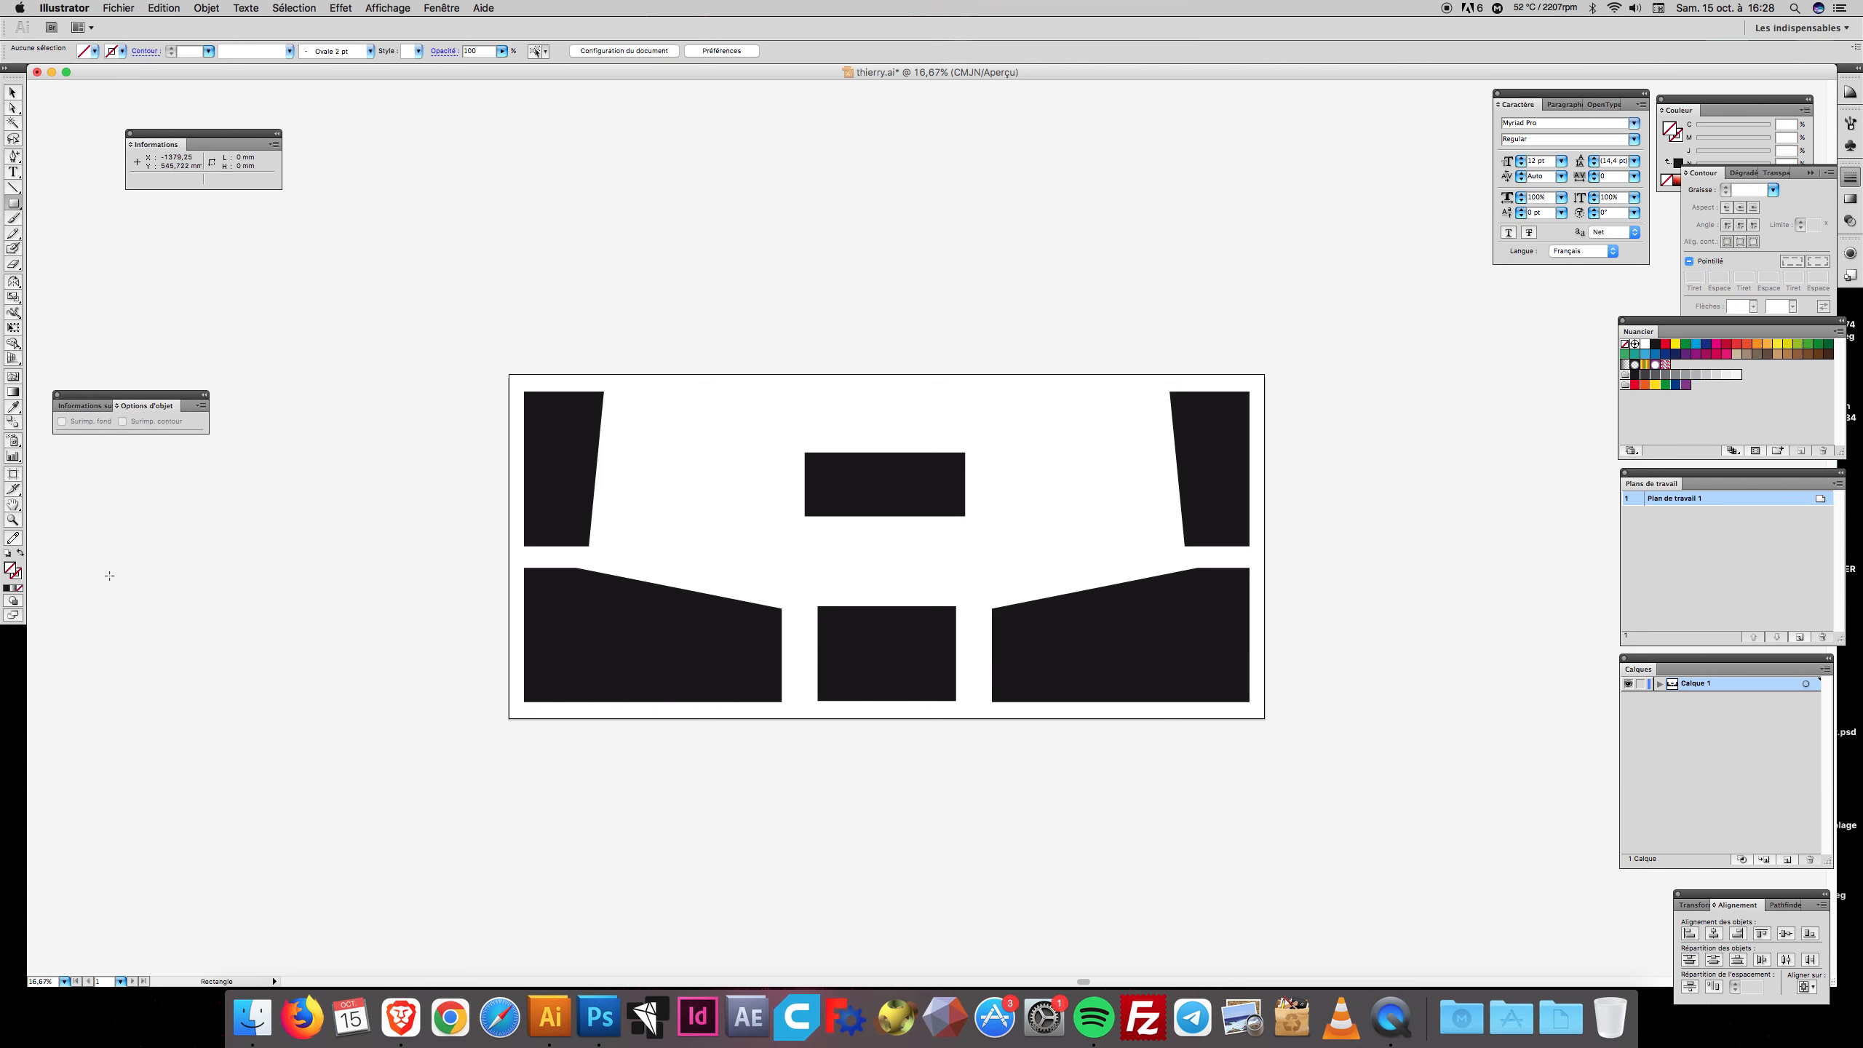
{"action": "left_click_drag", "start_coordinate": [509, 375], "coordinate": [1267, 721]}
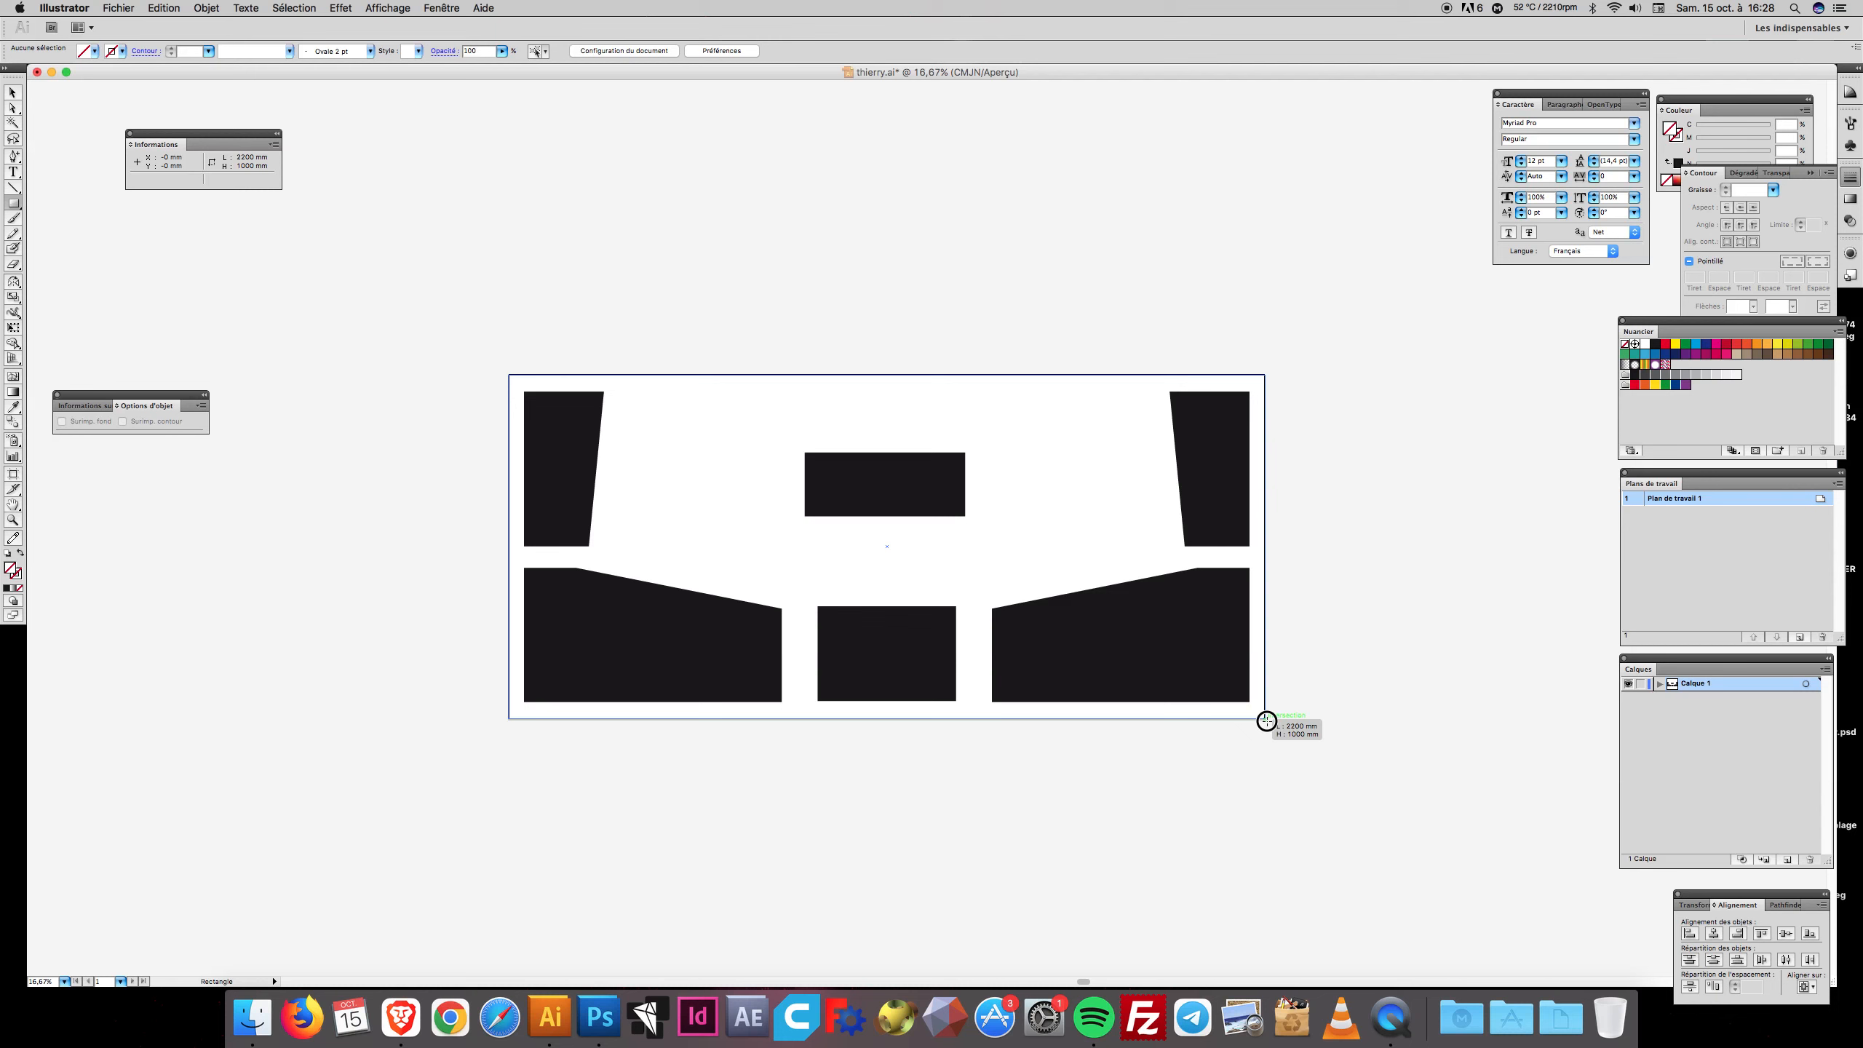
Finish the 2200 × 1000 mm rectangle at the artboard's far corner and deselect it
{"action": "left_click_drag", "start_coordinate": [1266, 721], "coordinate": [1267, 721]}
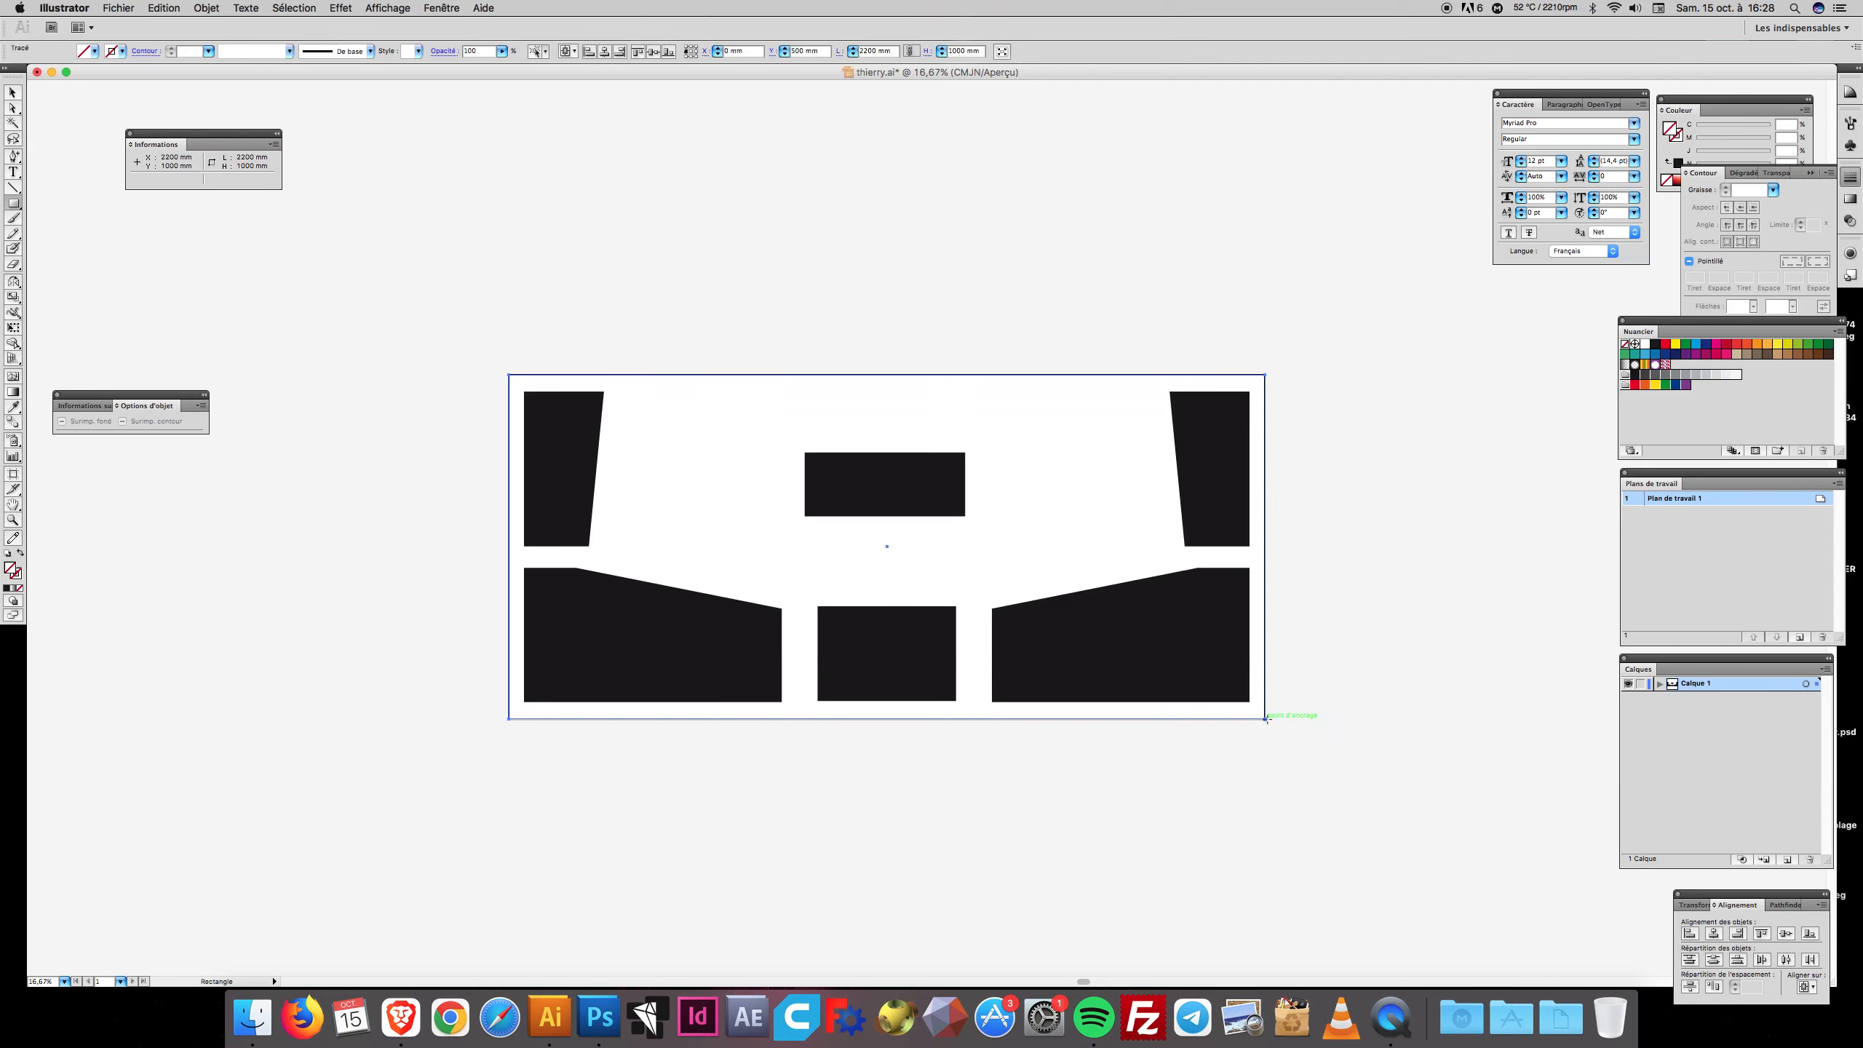
{"action": "left_click", "coordinate": [12, 93]}
{"action": "left_click", "coordinate": [503, 225]}
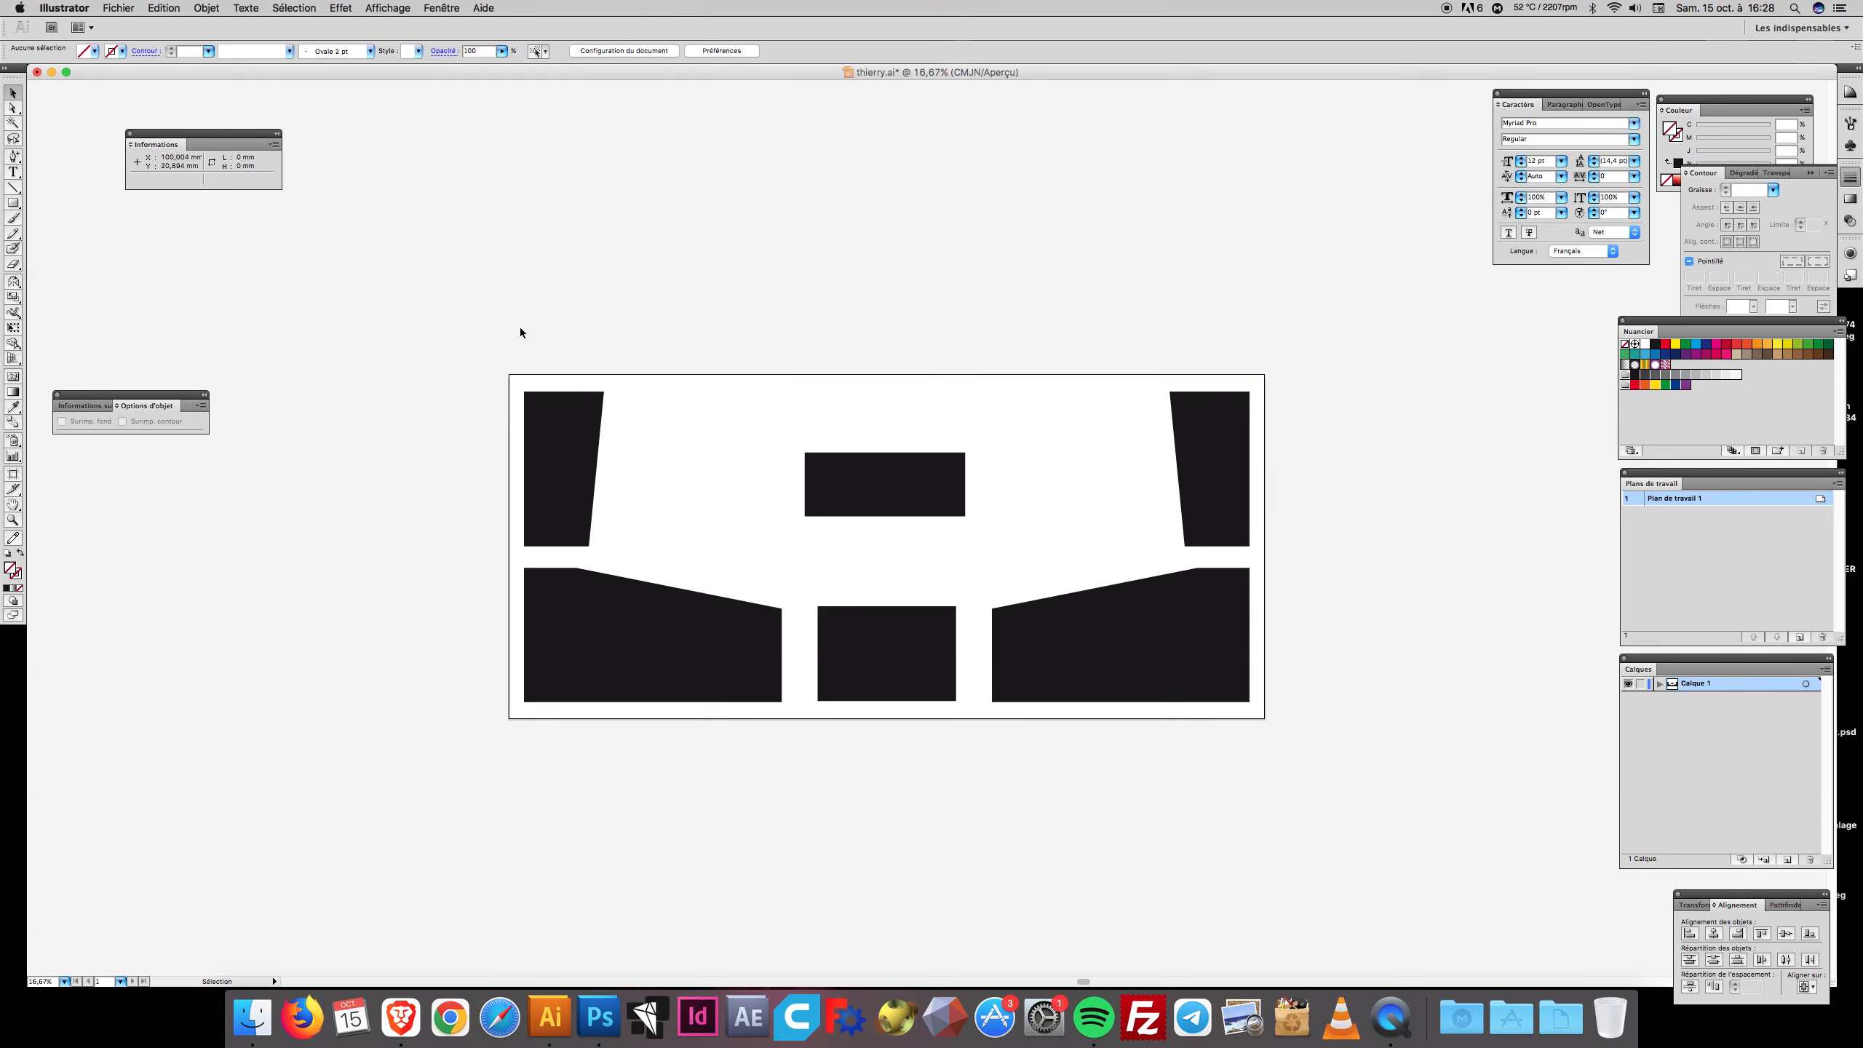
Check that the Repères commentés and Magnétisme du point view options are enabled
{"action": "left_click", "coordinate": [444, 9]}
{"action": "mouse_move", "coordinate": [415, 9]}
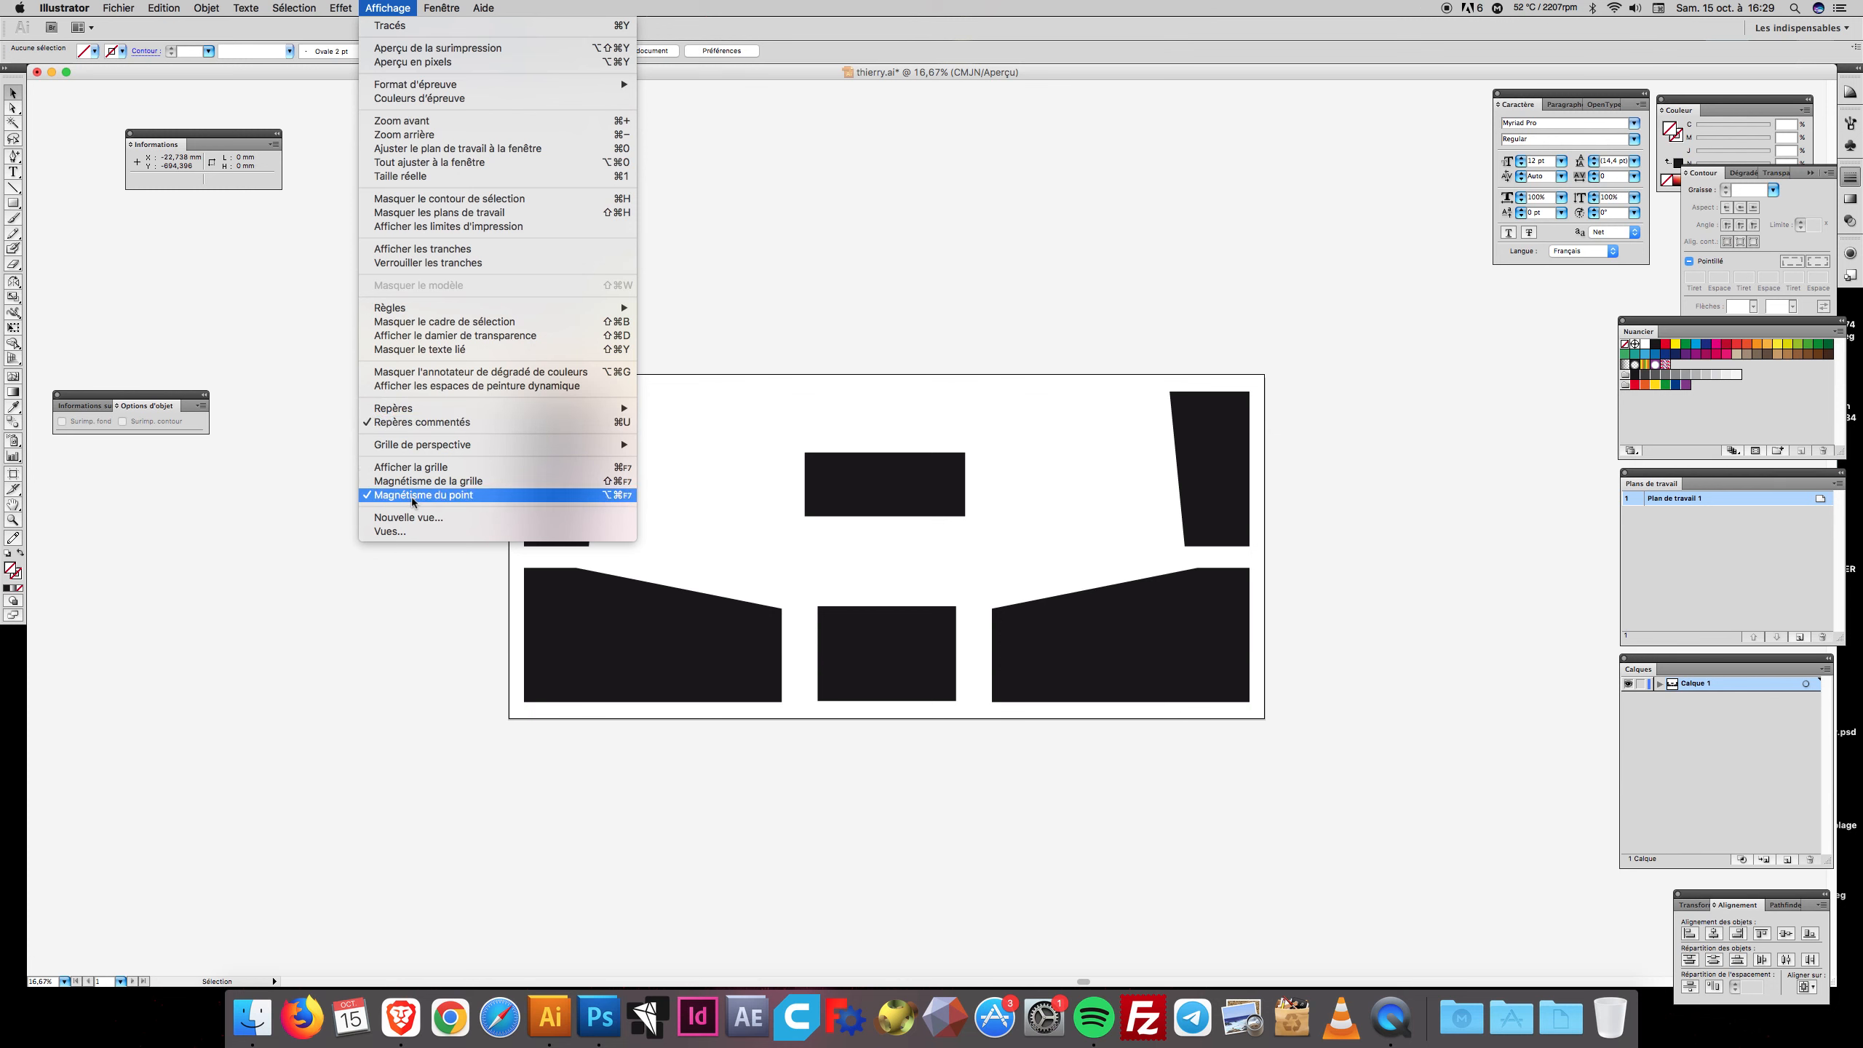
{"action": "left_click", "coordinate": [339, 551]}
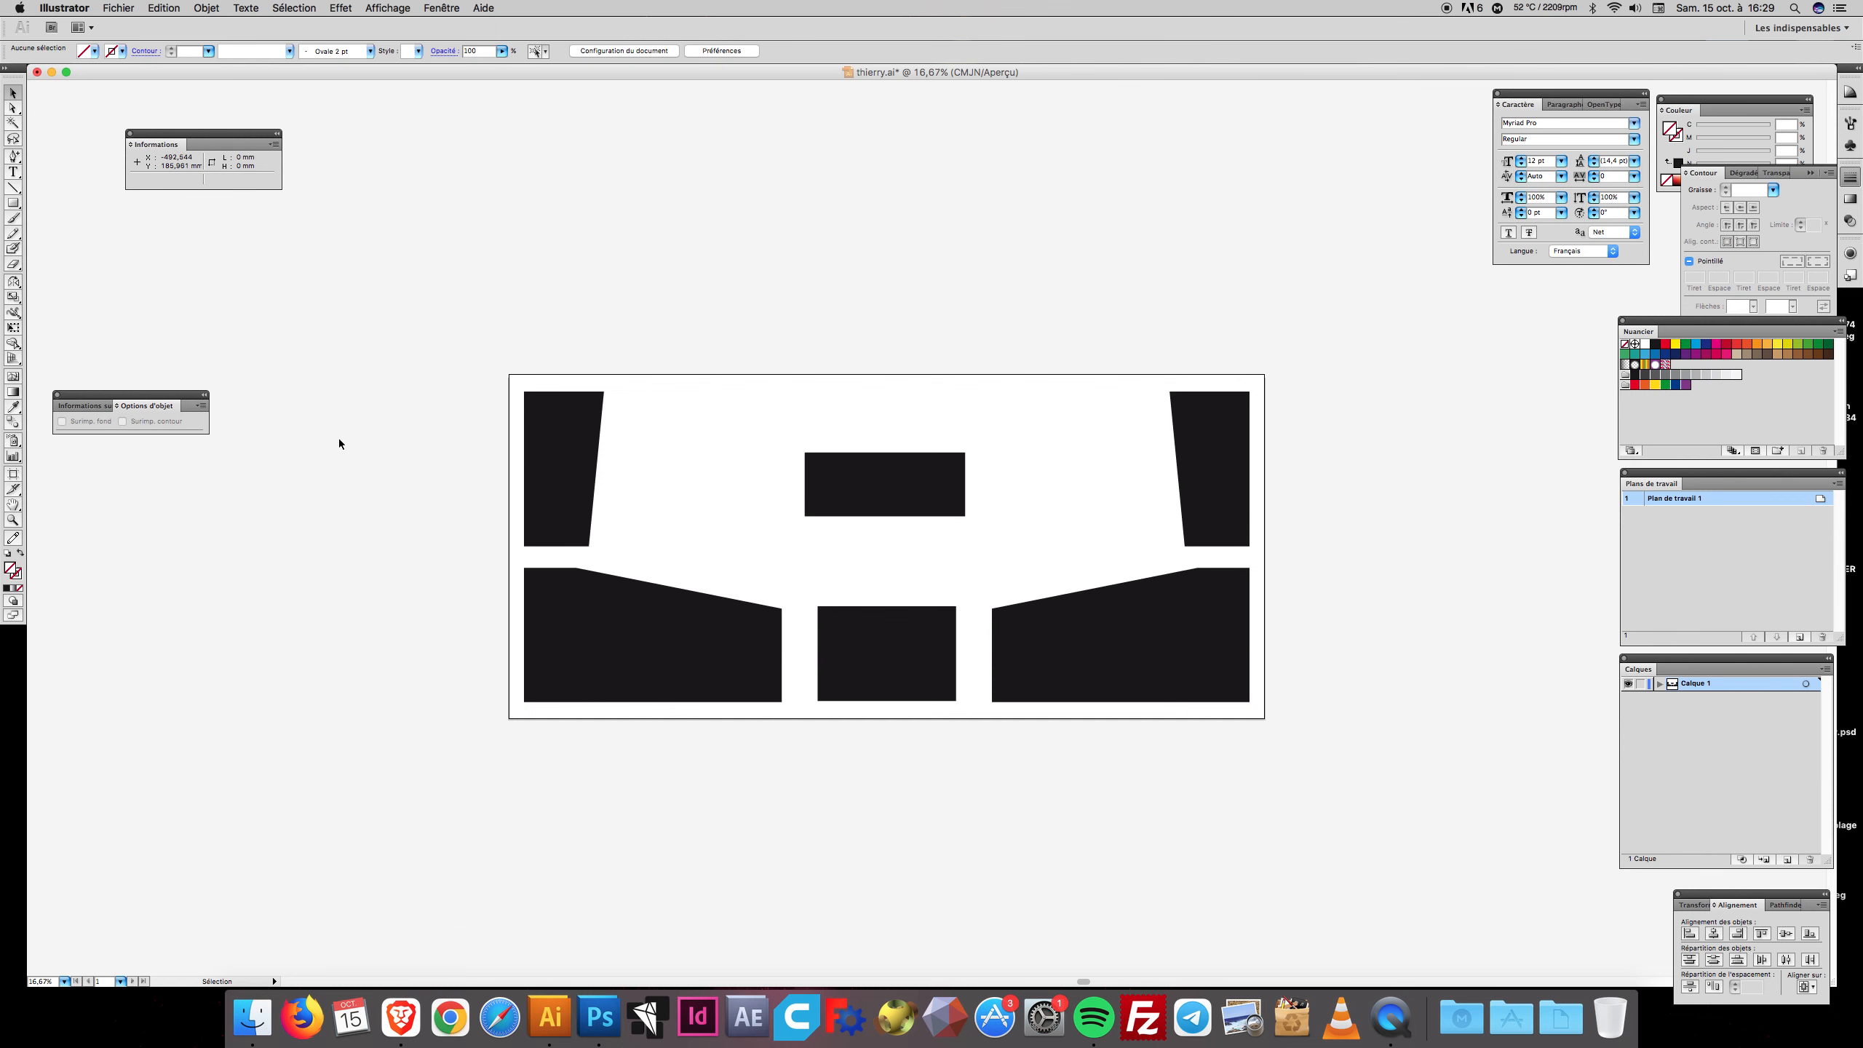
Copy all the black cabinet panels together with the artboard-sized rectangle, then clear the selection
{"action": "left_click_drag", "start_coordinate": [422, 299], "coordinate": [1451, 799]}
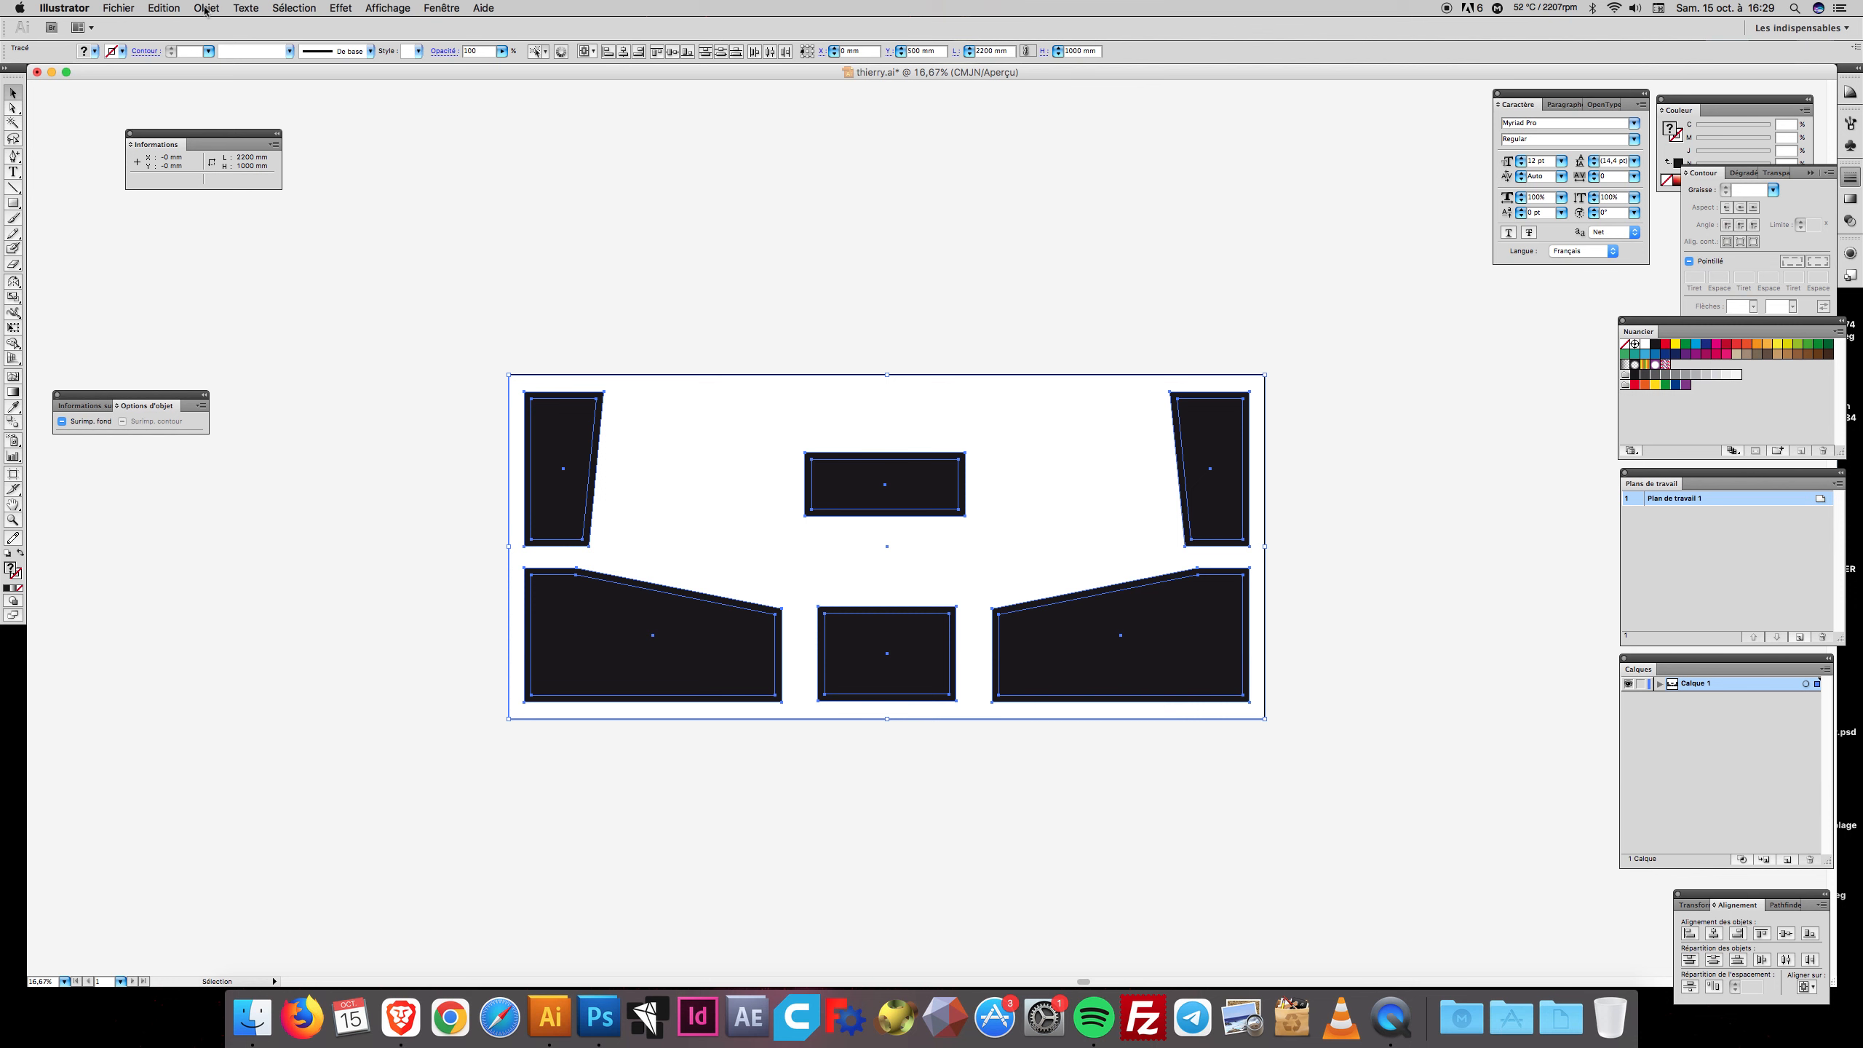
{"action": "left_click", "coordinate": [173, 8]}
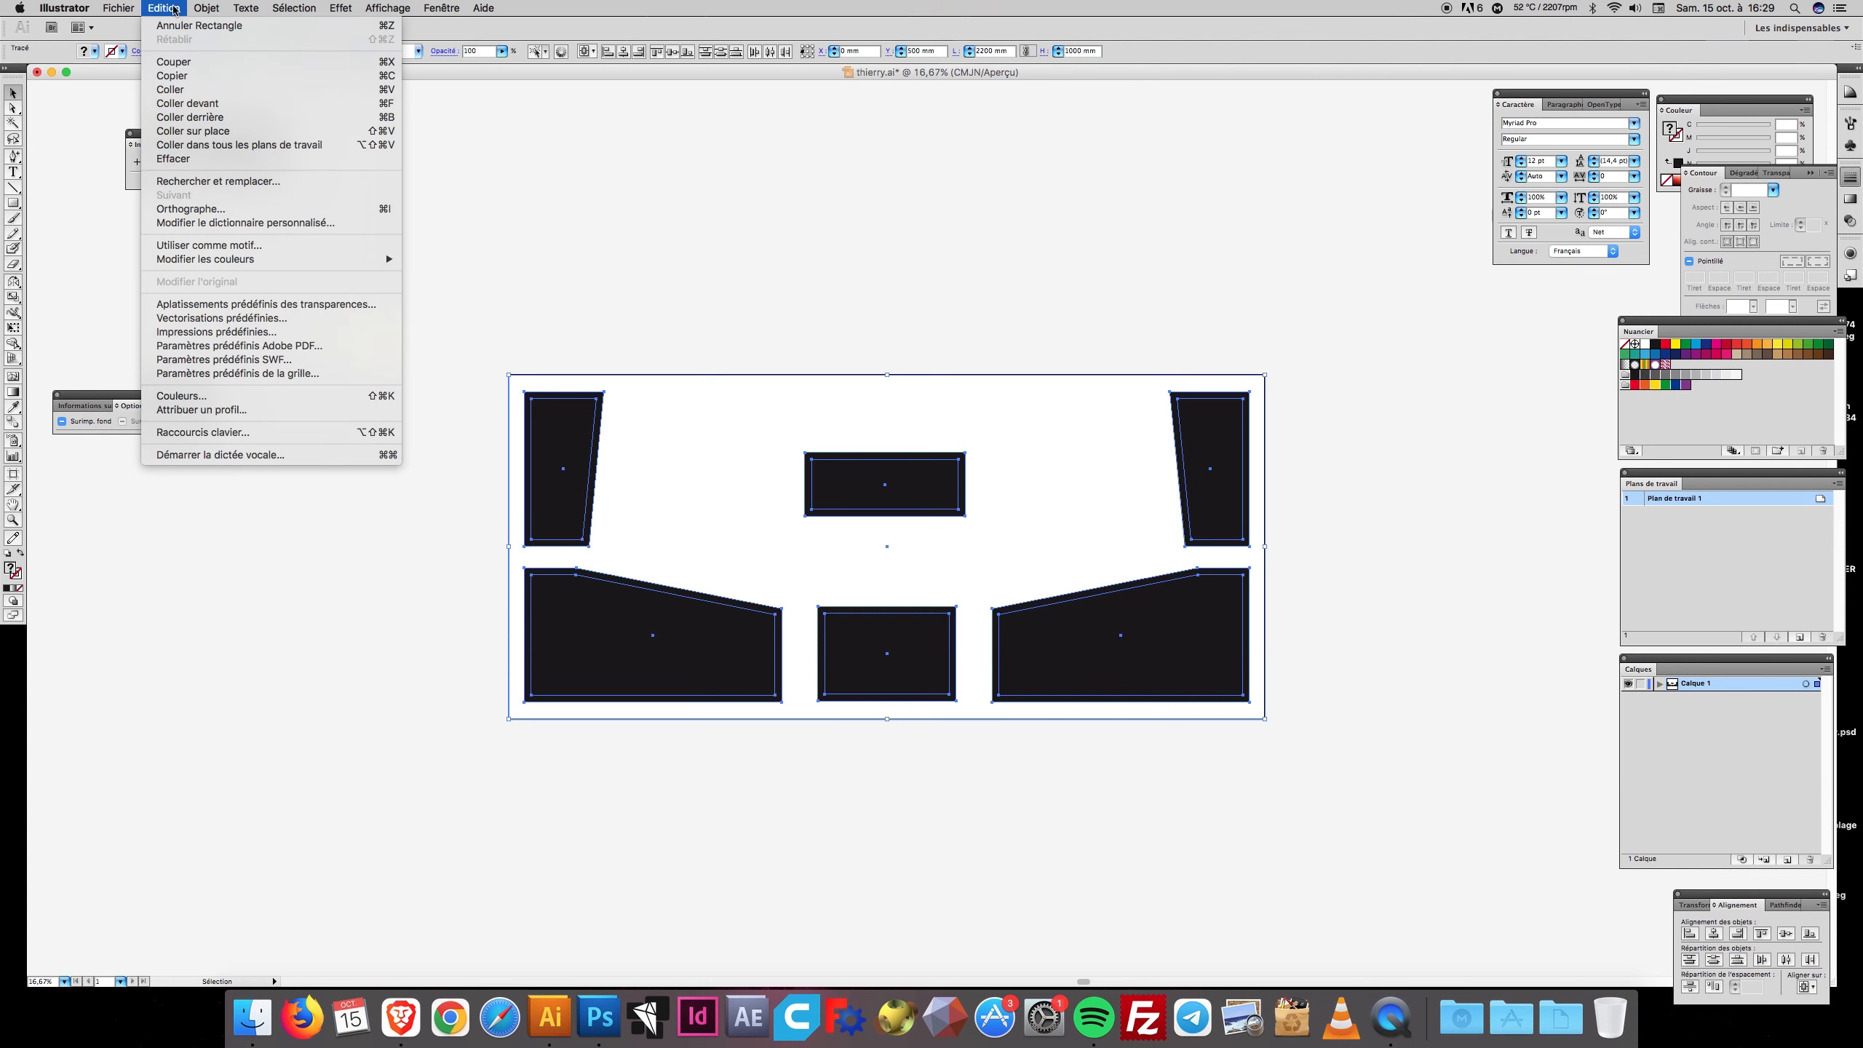
{"action": "left_click", "coordinate": [170, 76]}
{"action": "left_click", "coordinate": [396, 127]}
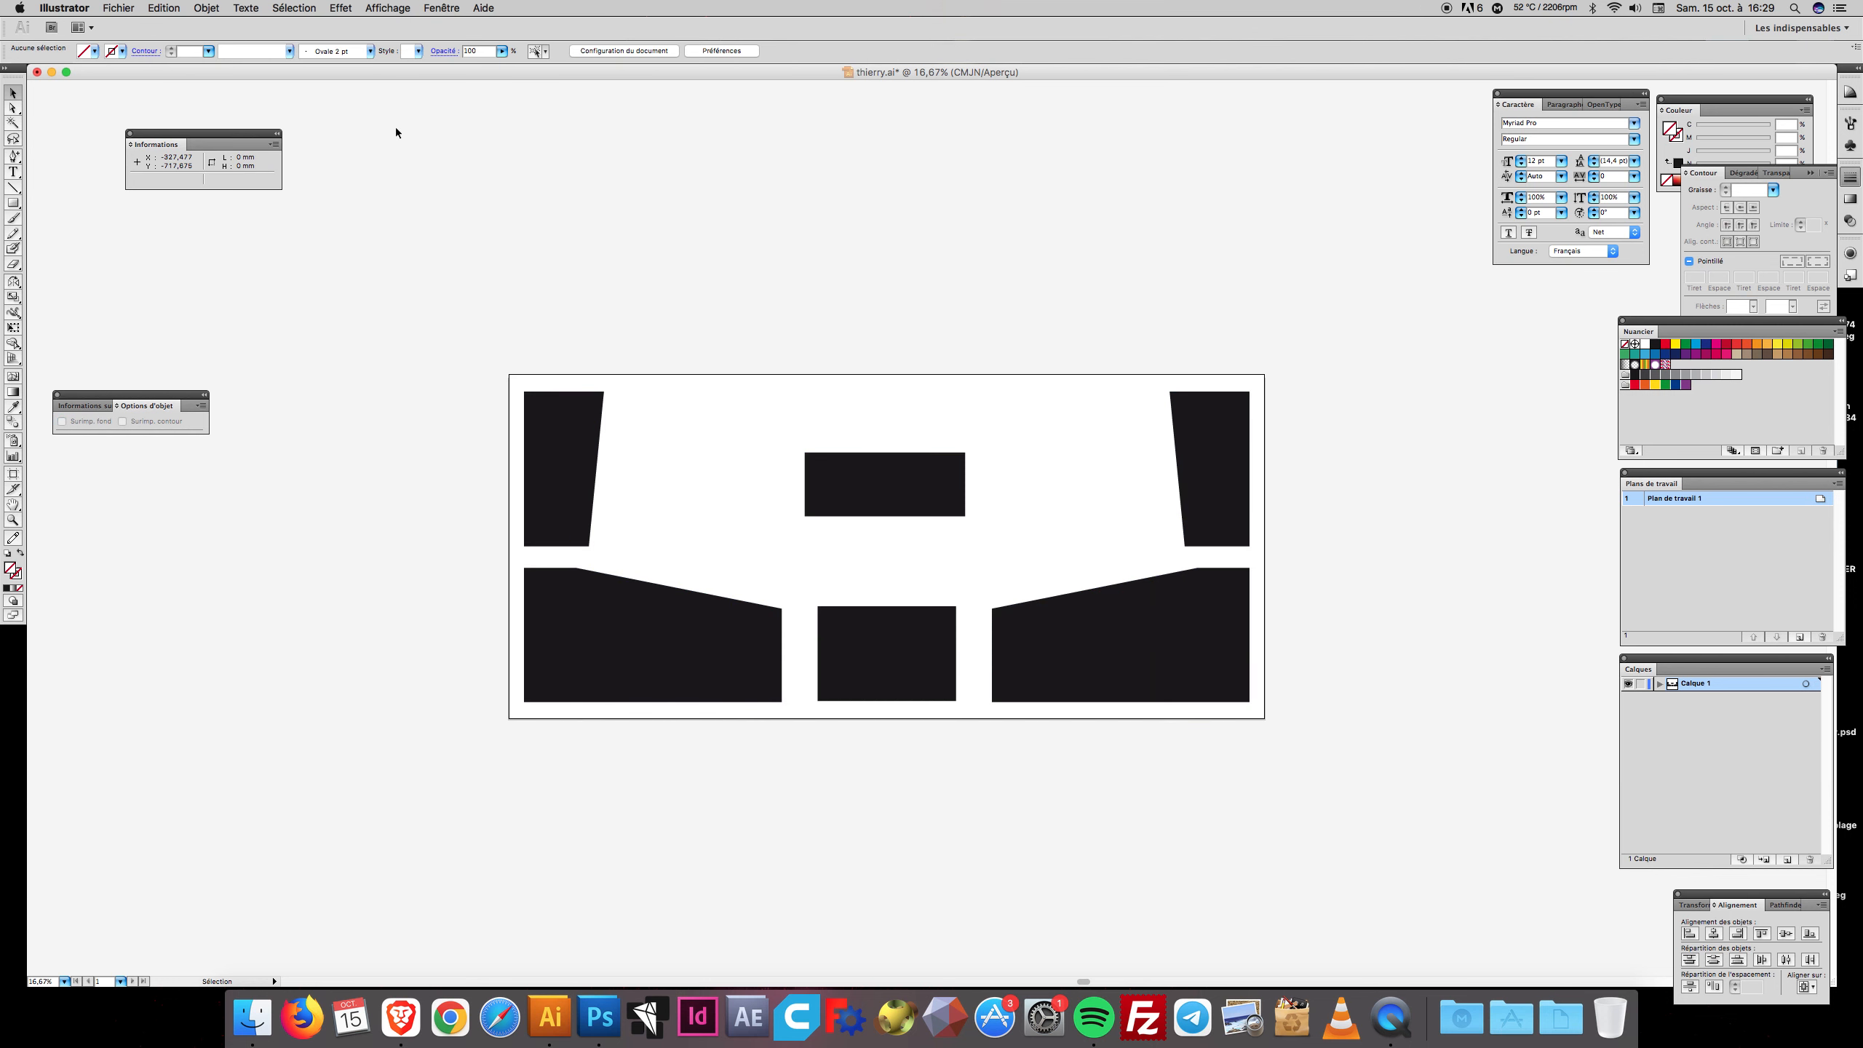
Hide Illustrator and switch to Photoshop
{"action": "left_click", "coordinate": [64, 8]}
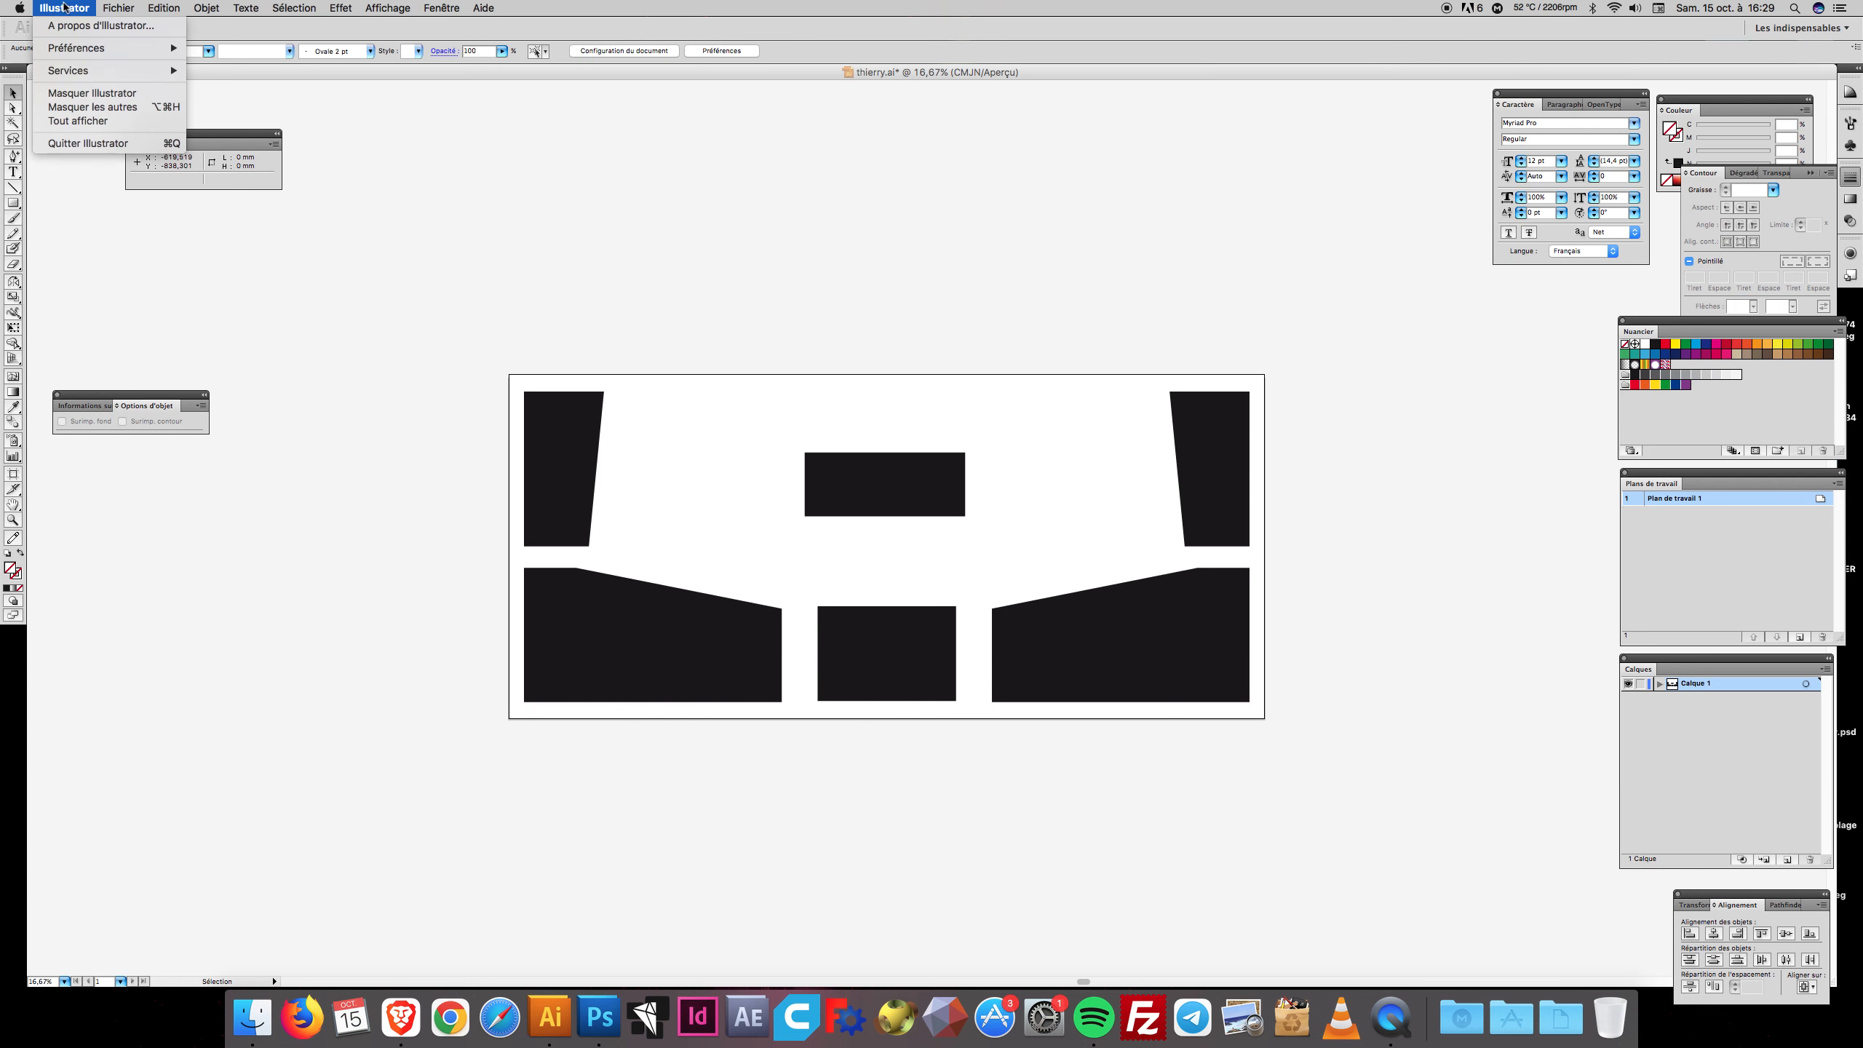
{"action": "left_click", "coordinate": [74, 93]}
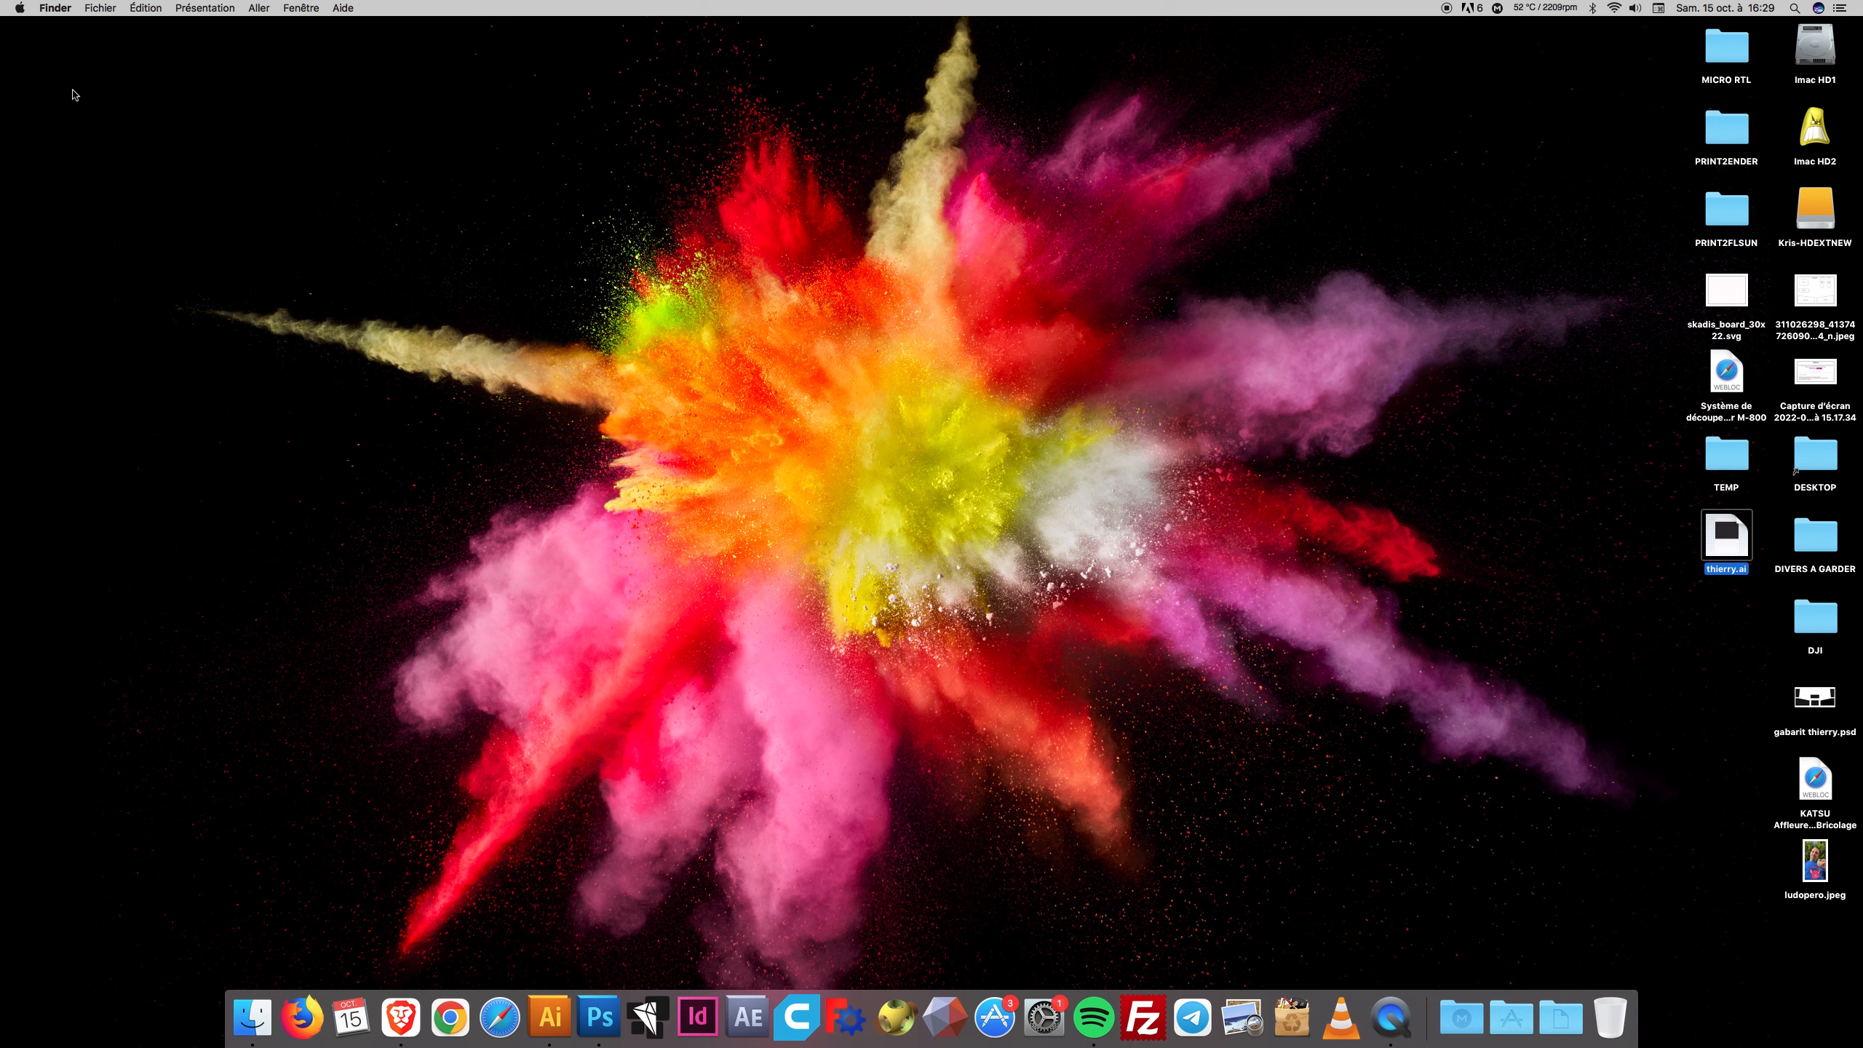
{"action": "key", "text": "super+Tab"}
{"action": "key", "text": "super+Tab"}
{"action": "key", "text": "super+Tab"}
{"action": "key", "text": "super+Tab"}
{"action": "key", "text": "super+Tab"}
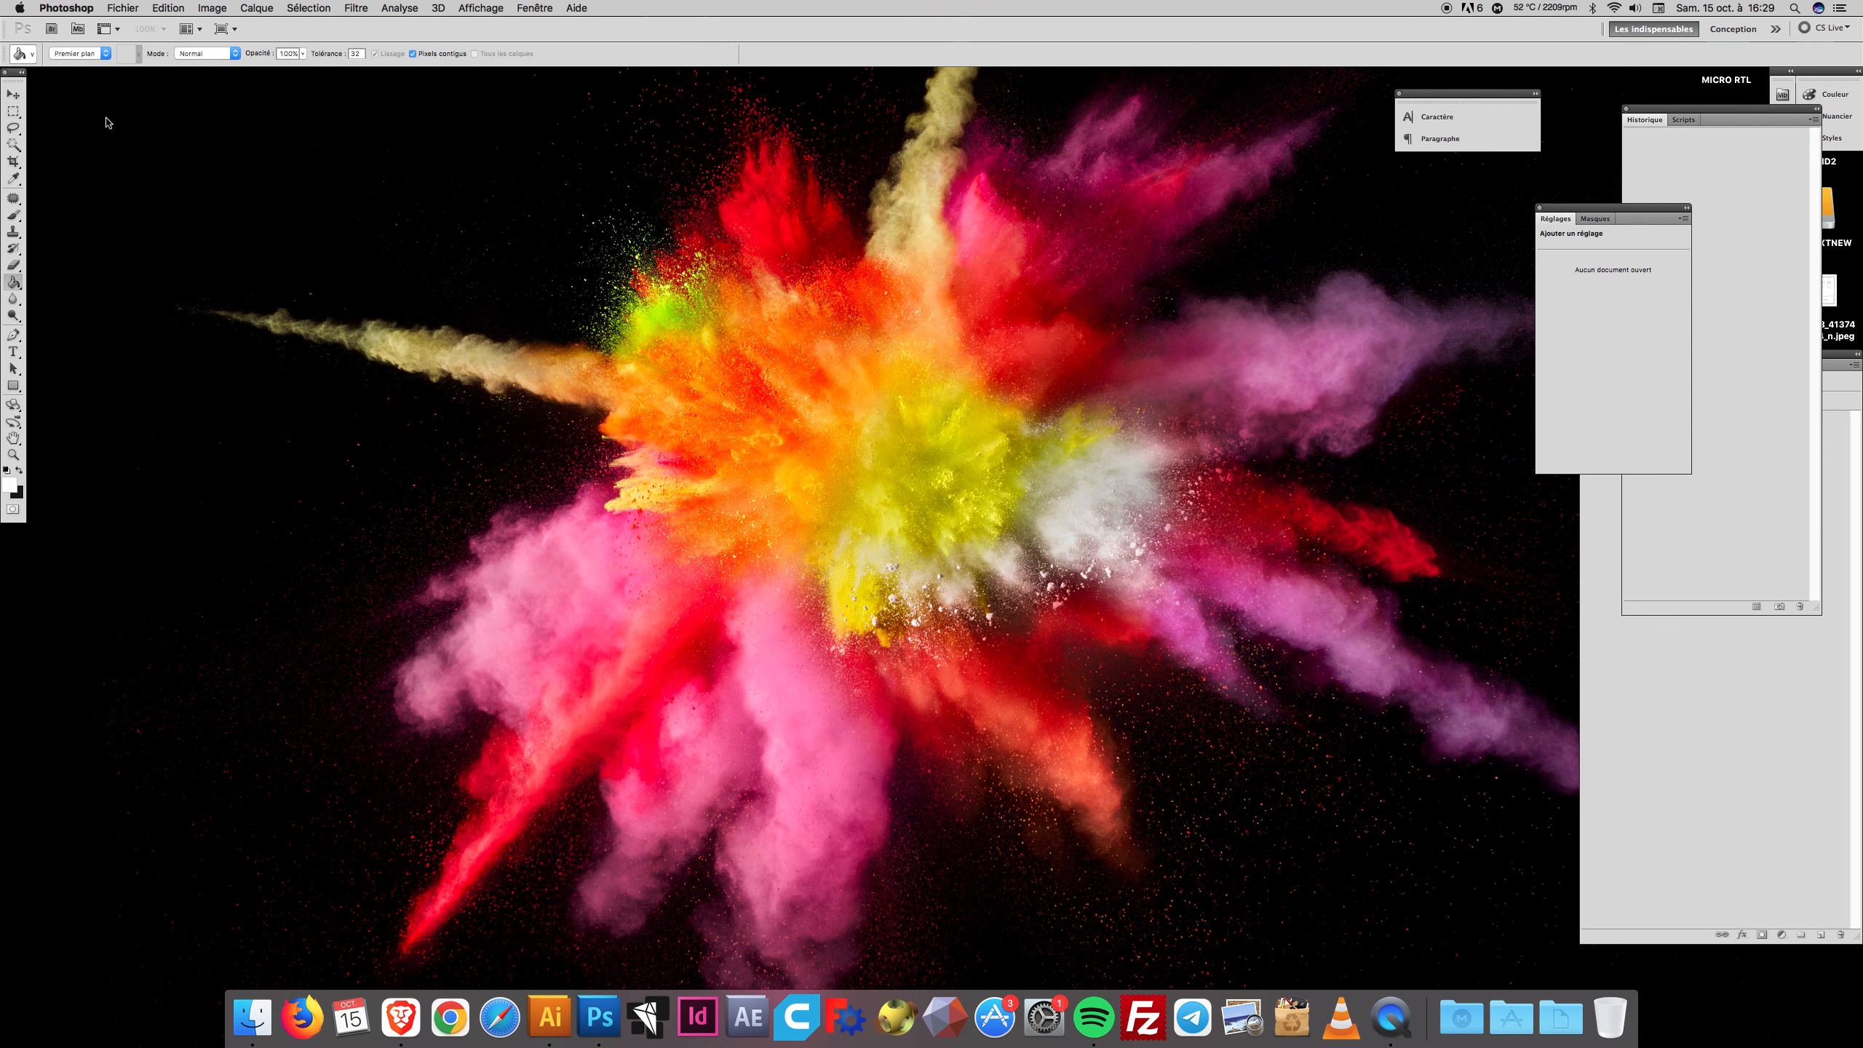
Create a new document from the Presse-papiers preset, using mm as the unit, at 100 pixels/pouce in RGB with a white background
{"action": "left_click", "coordinate": [122, 8]}
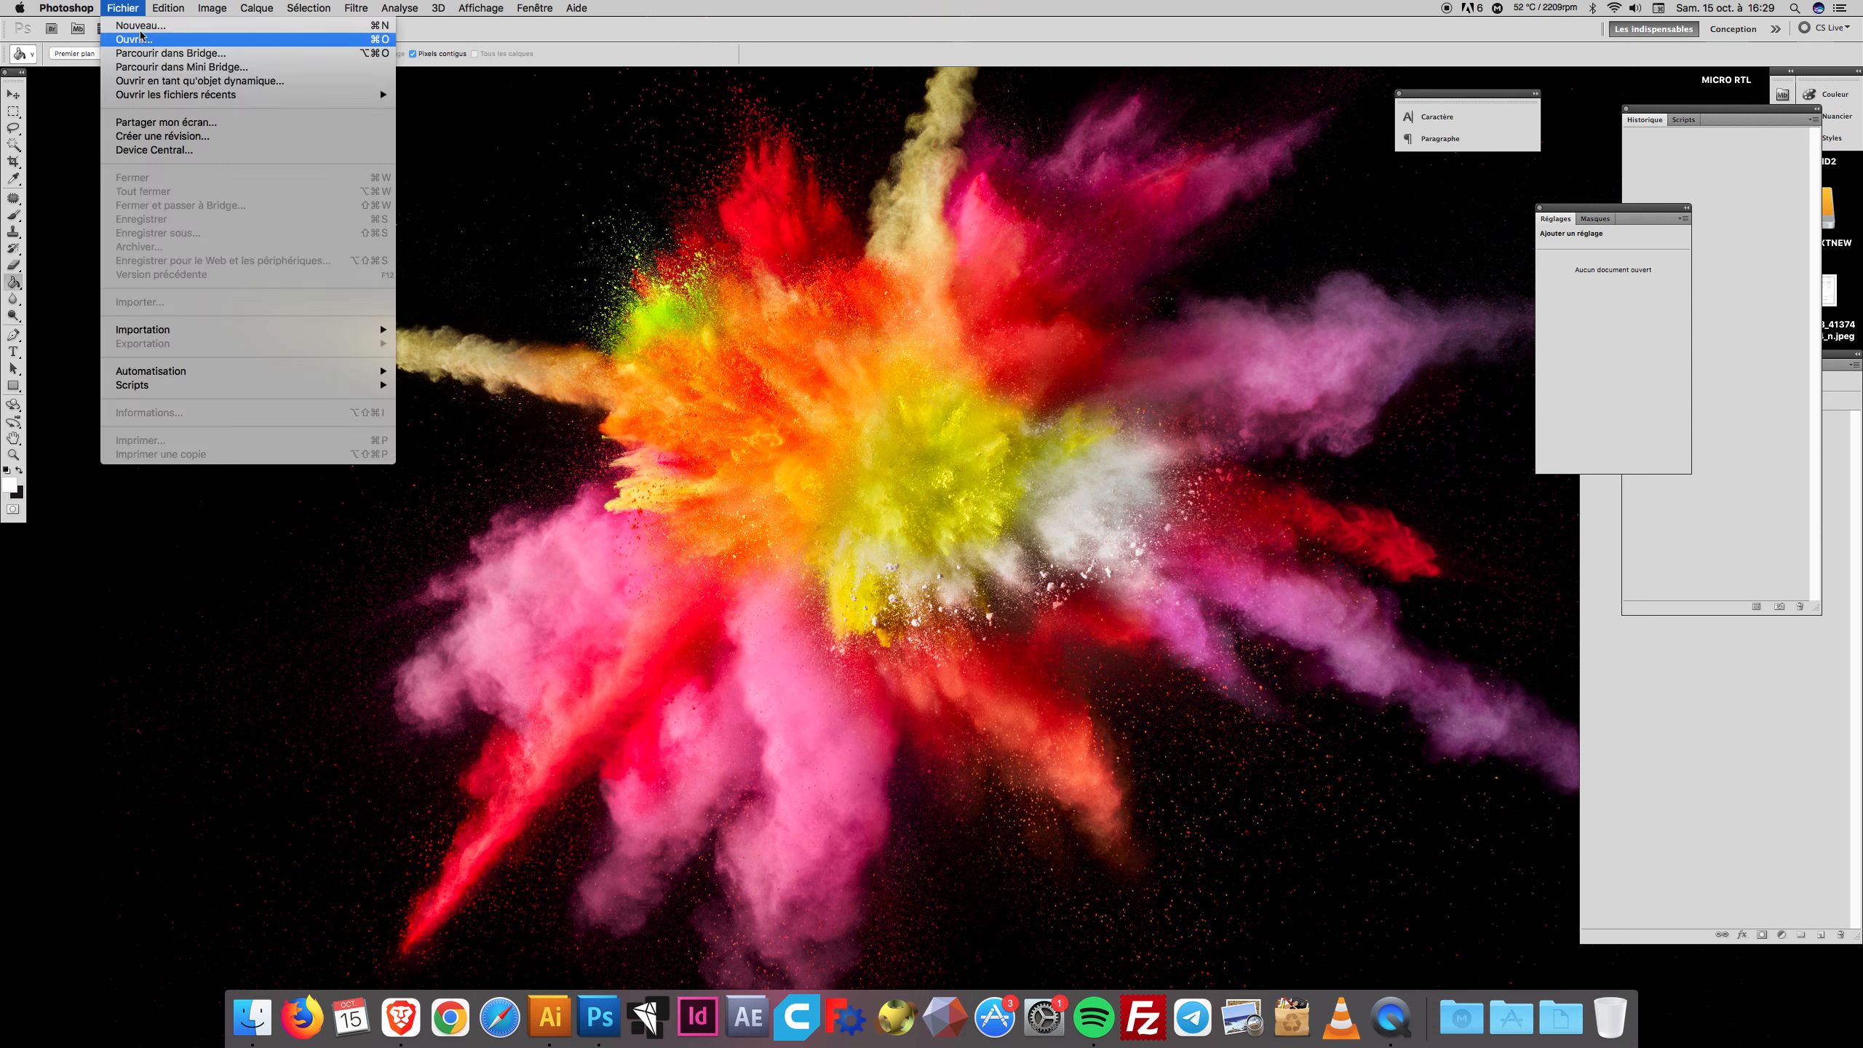
{"action": "left_click", "coordinate": [141, 37]}
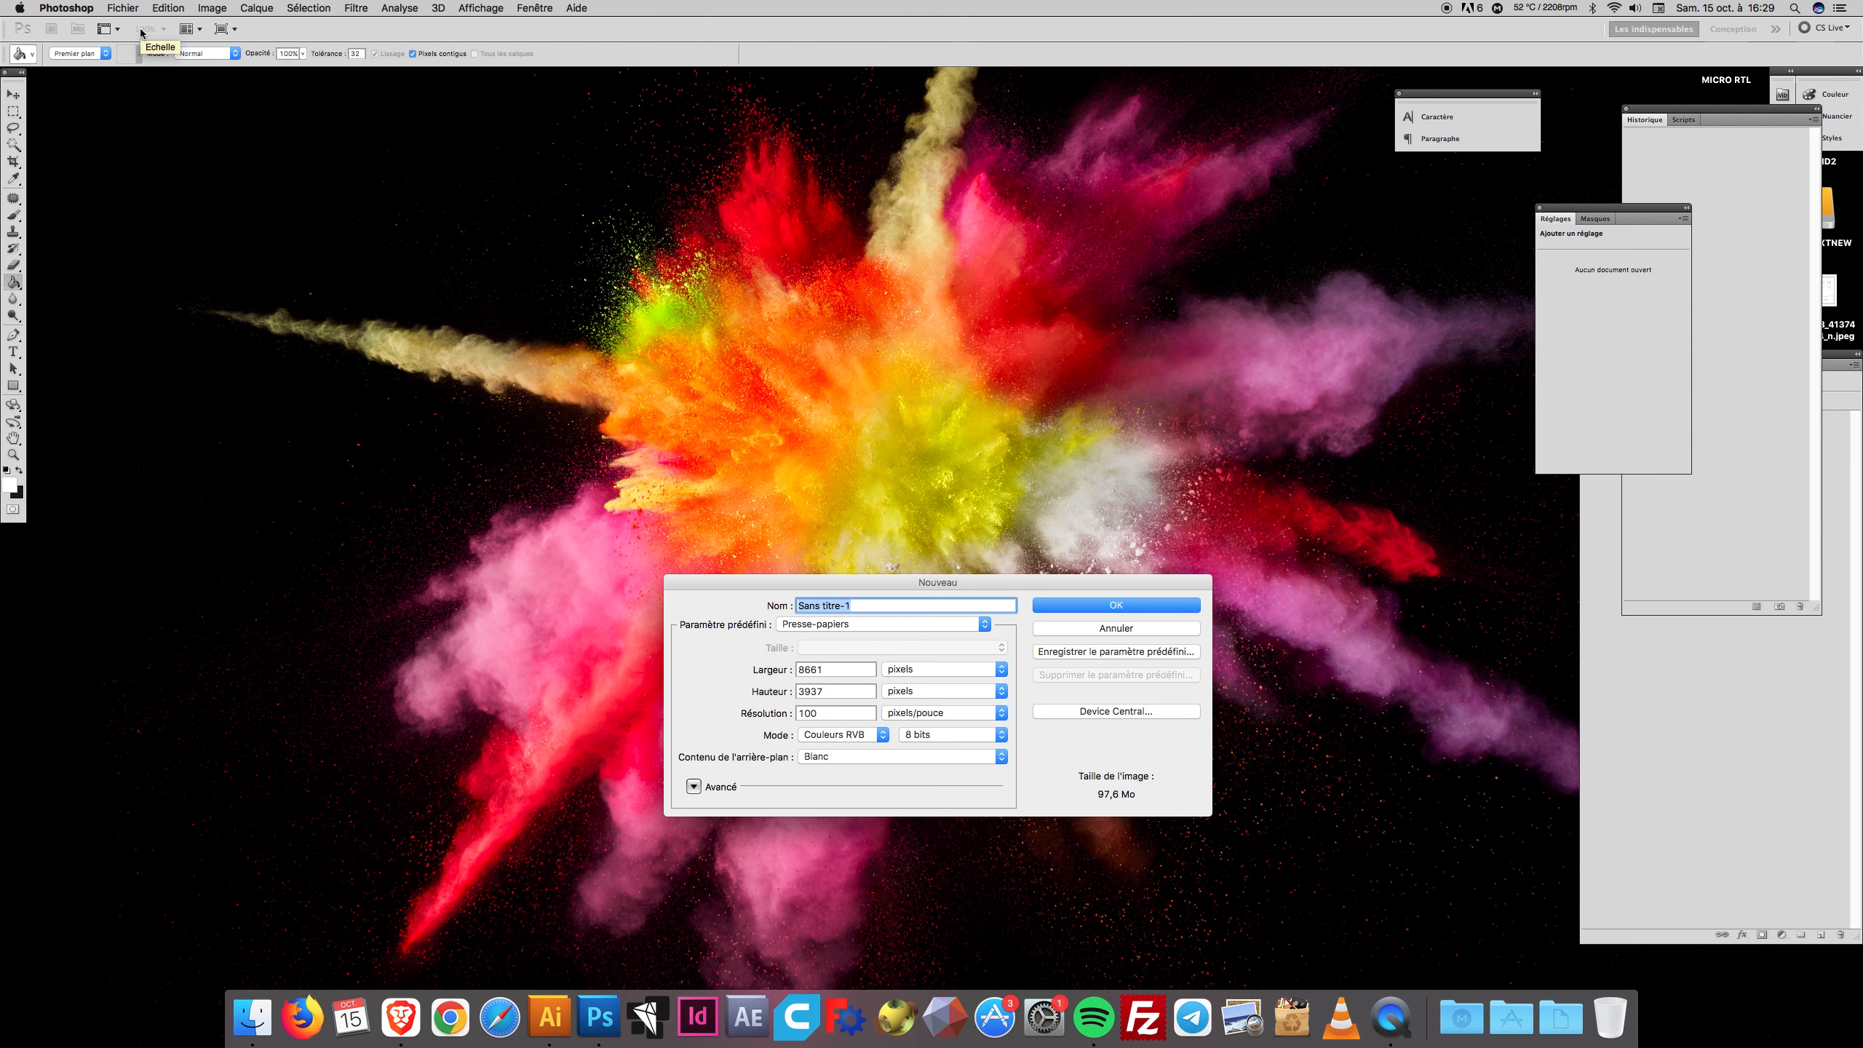
{"action": "left_click_drag", "start_coordinate": [904, 587], "coordinate": [924, 373]}
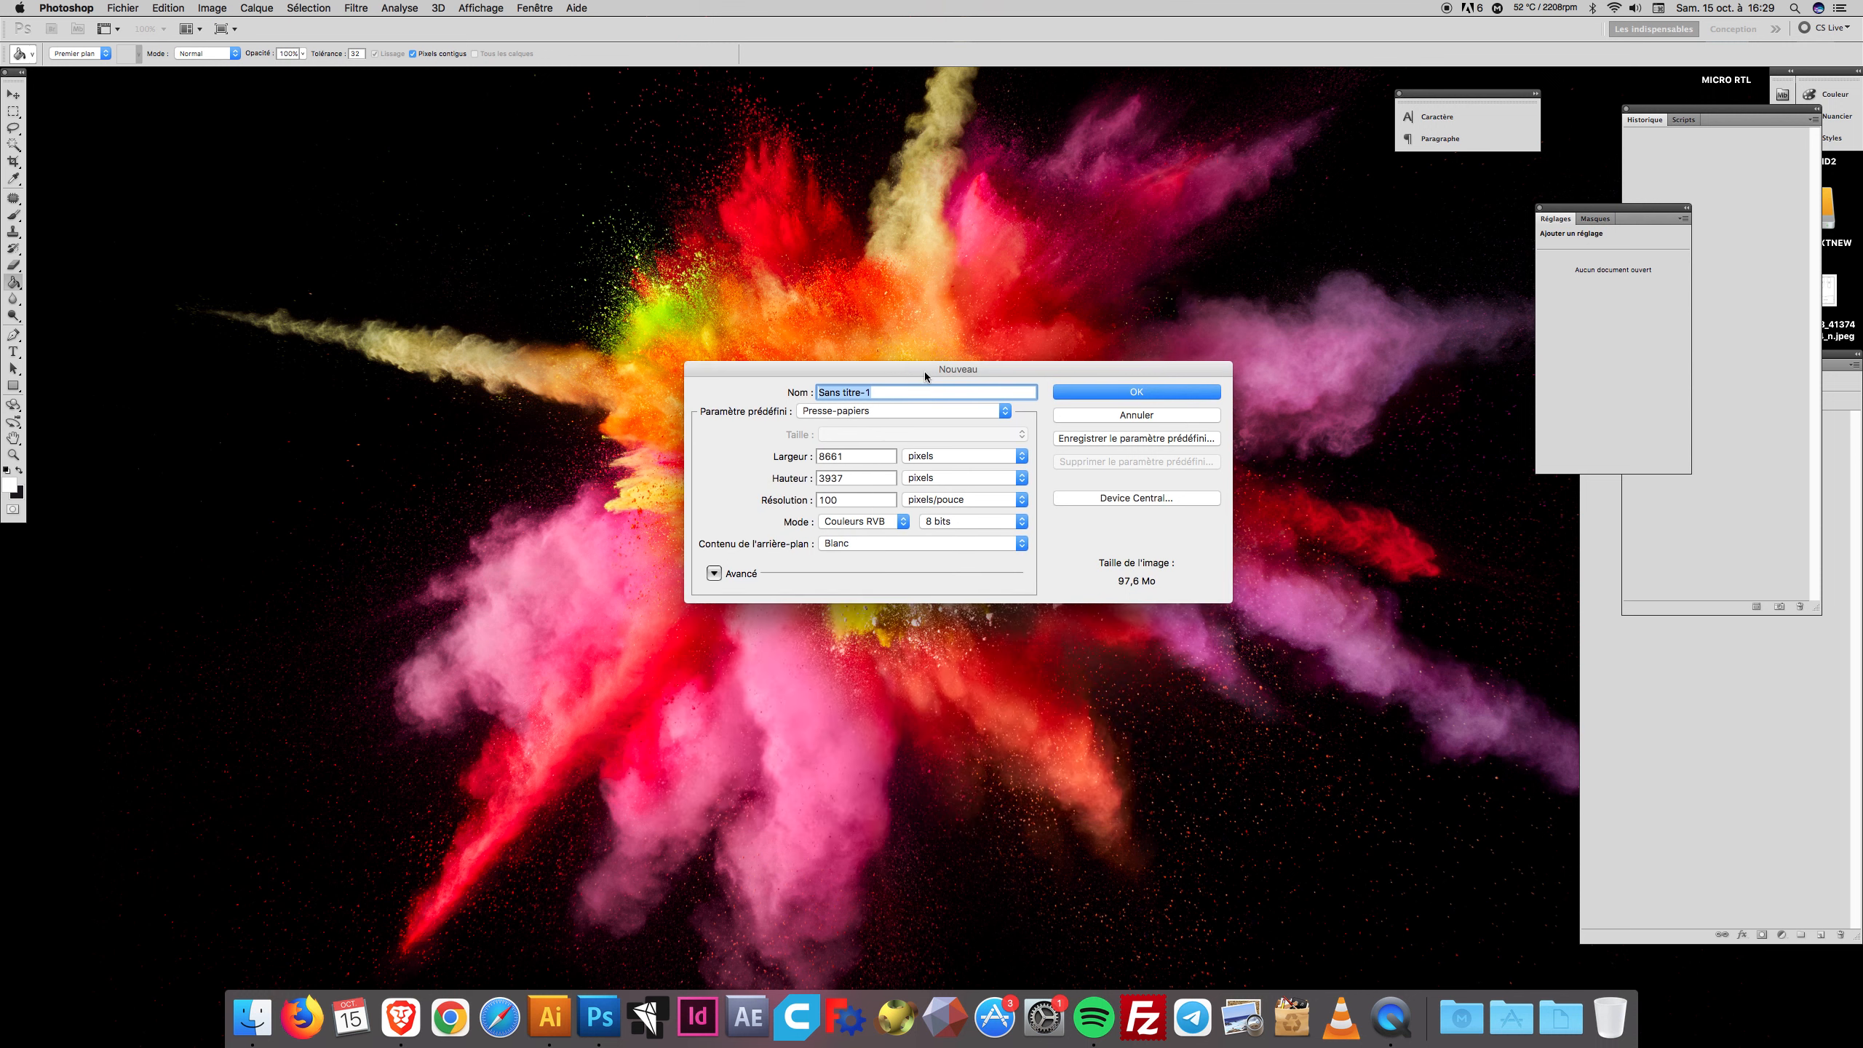
{"action": "left_click", "coordinate": [963, 455]}
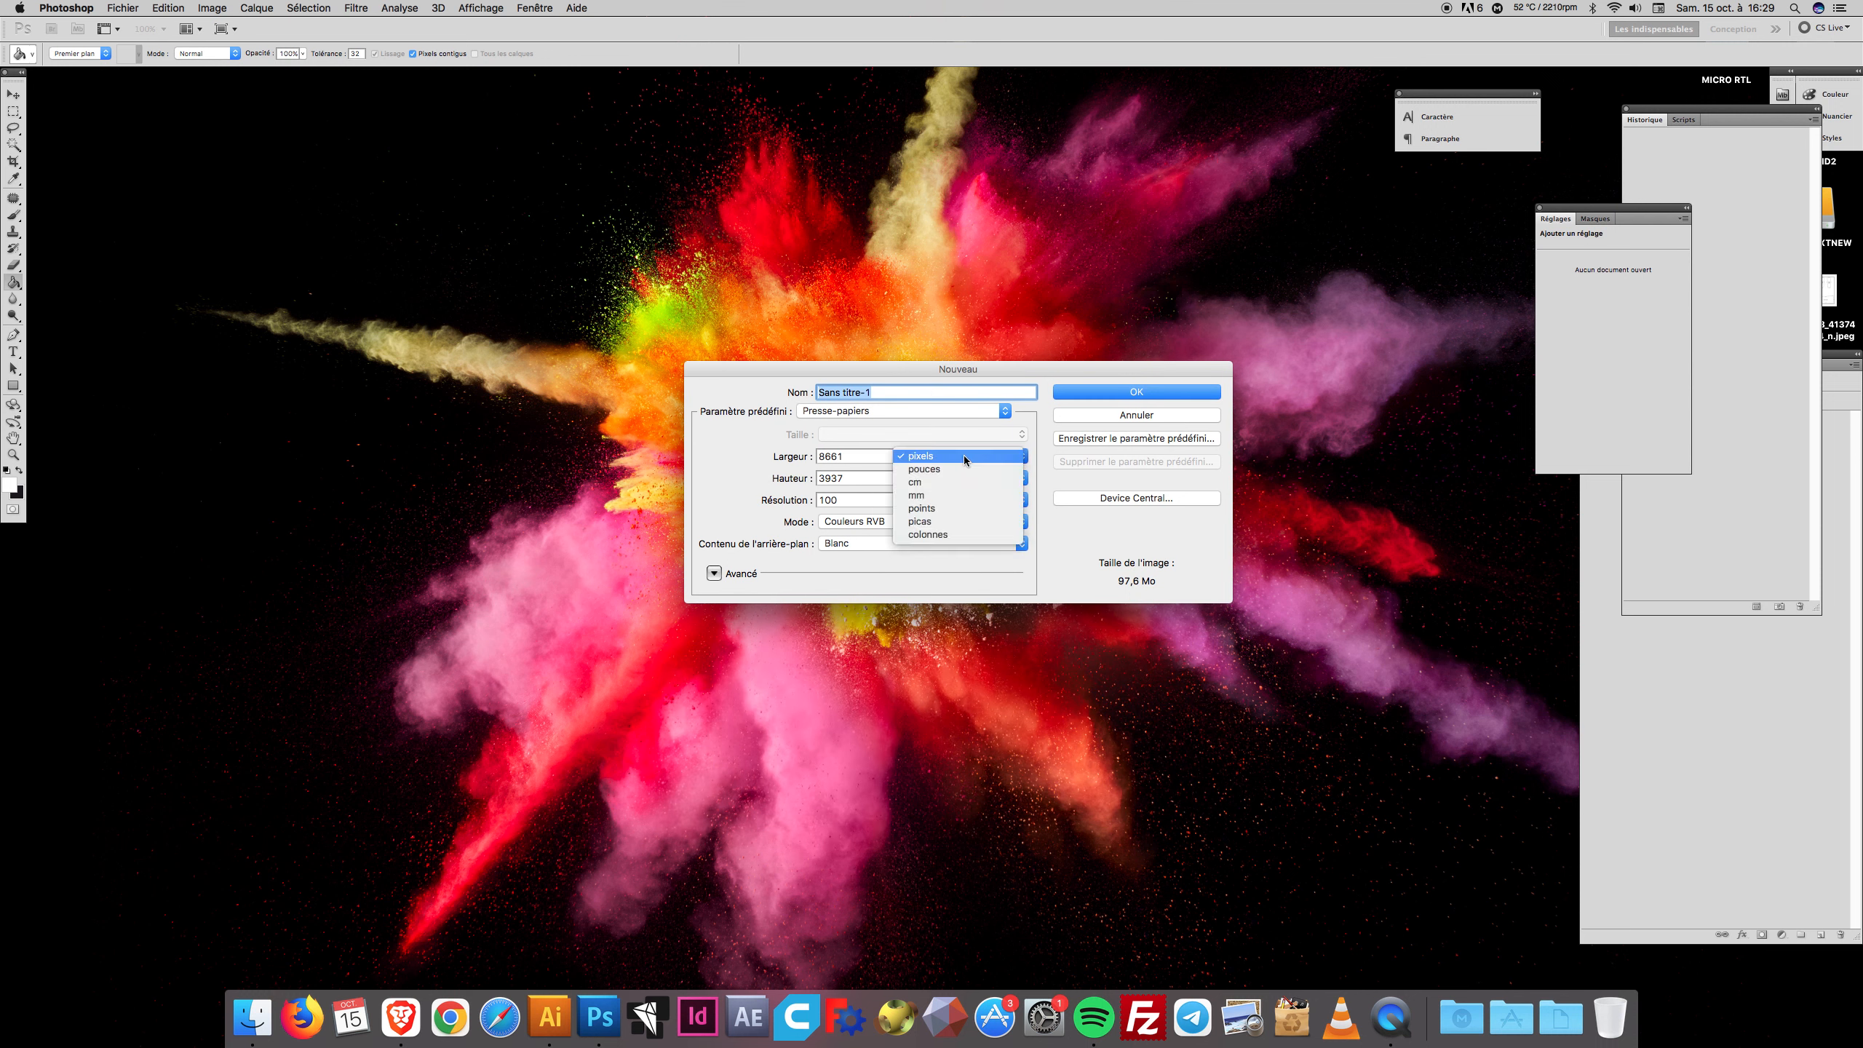
{"action": "left_click", "coordinate": [959, 498]}
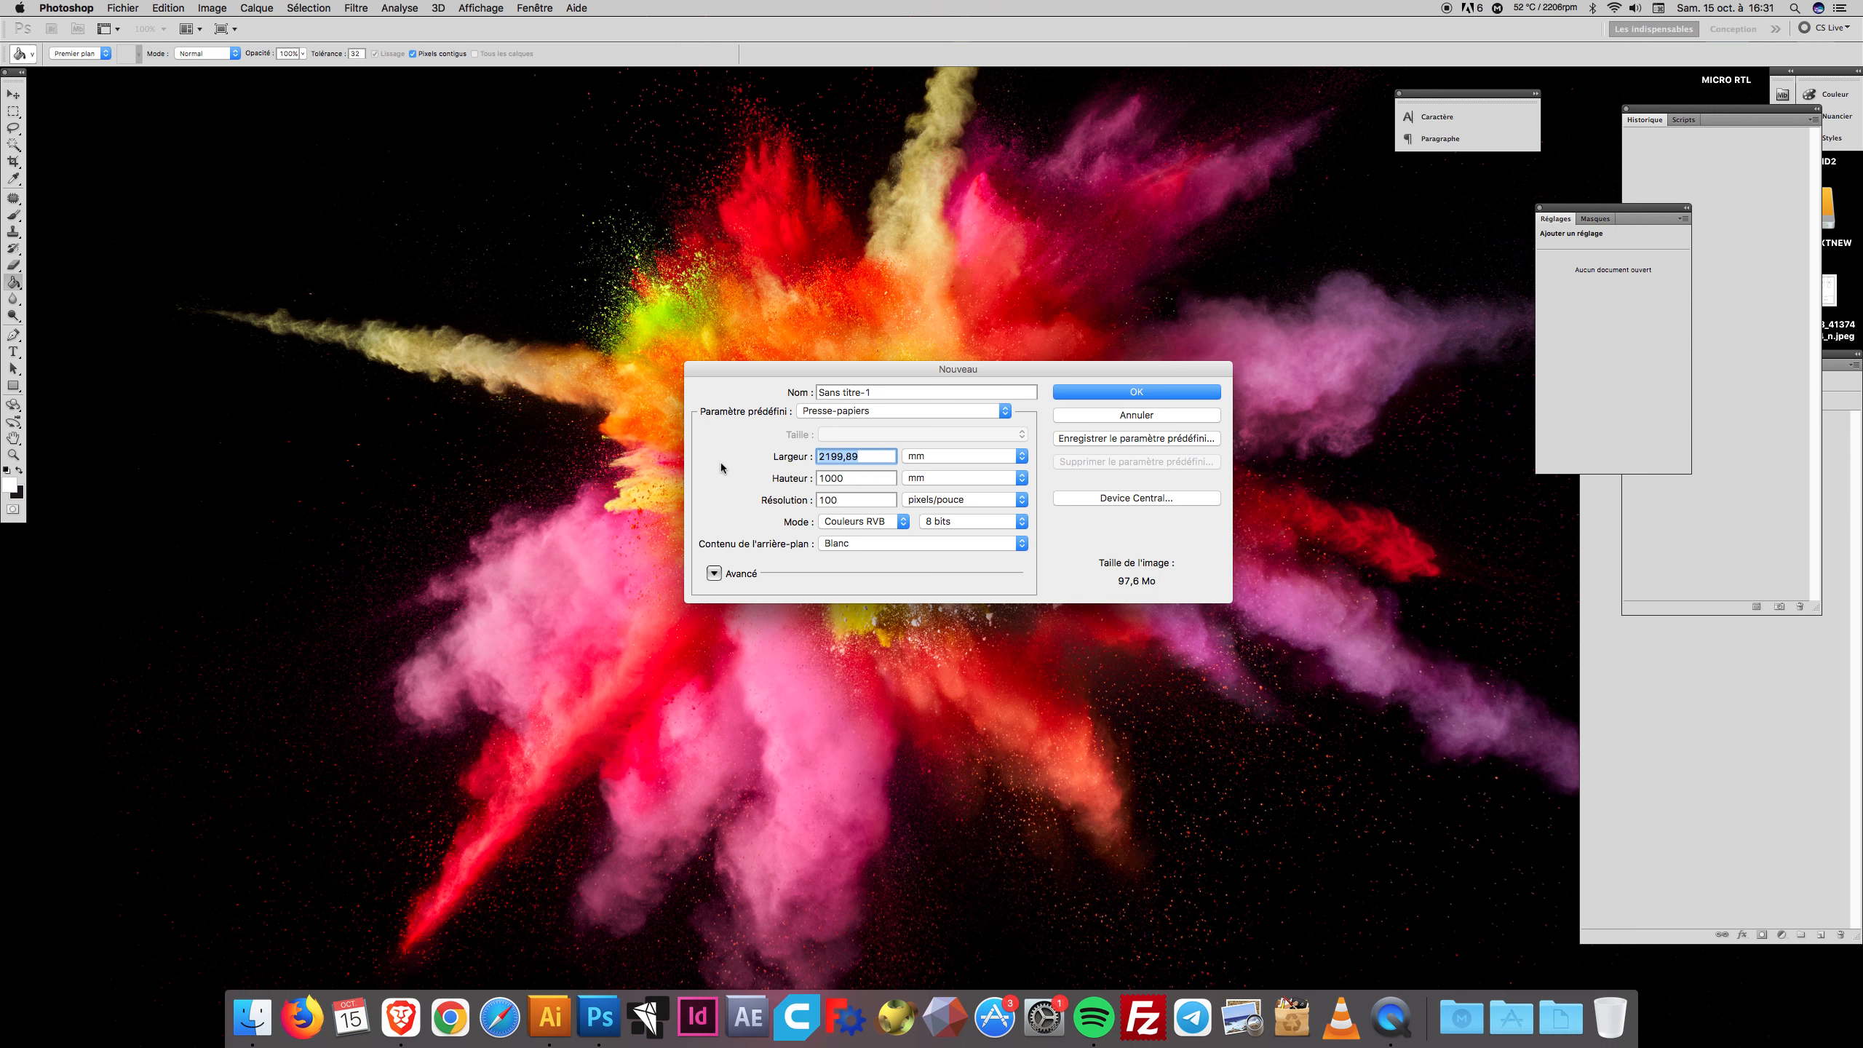
{"action": "left_click", "coordinate": [1134, 389]}
{"action": "left_click_drag", "start_coordinate": [698, 76], "coordinate": [933, 186]}
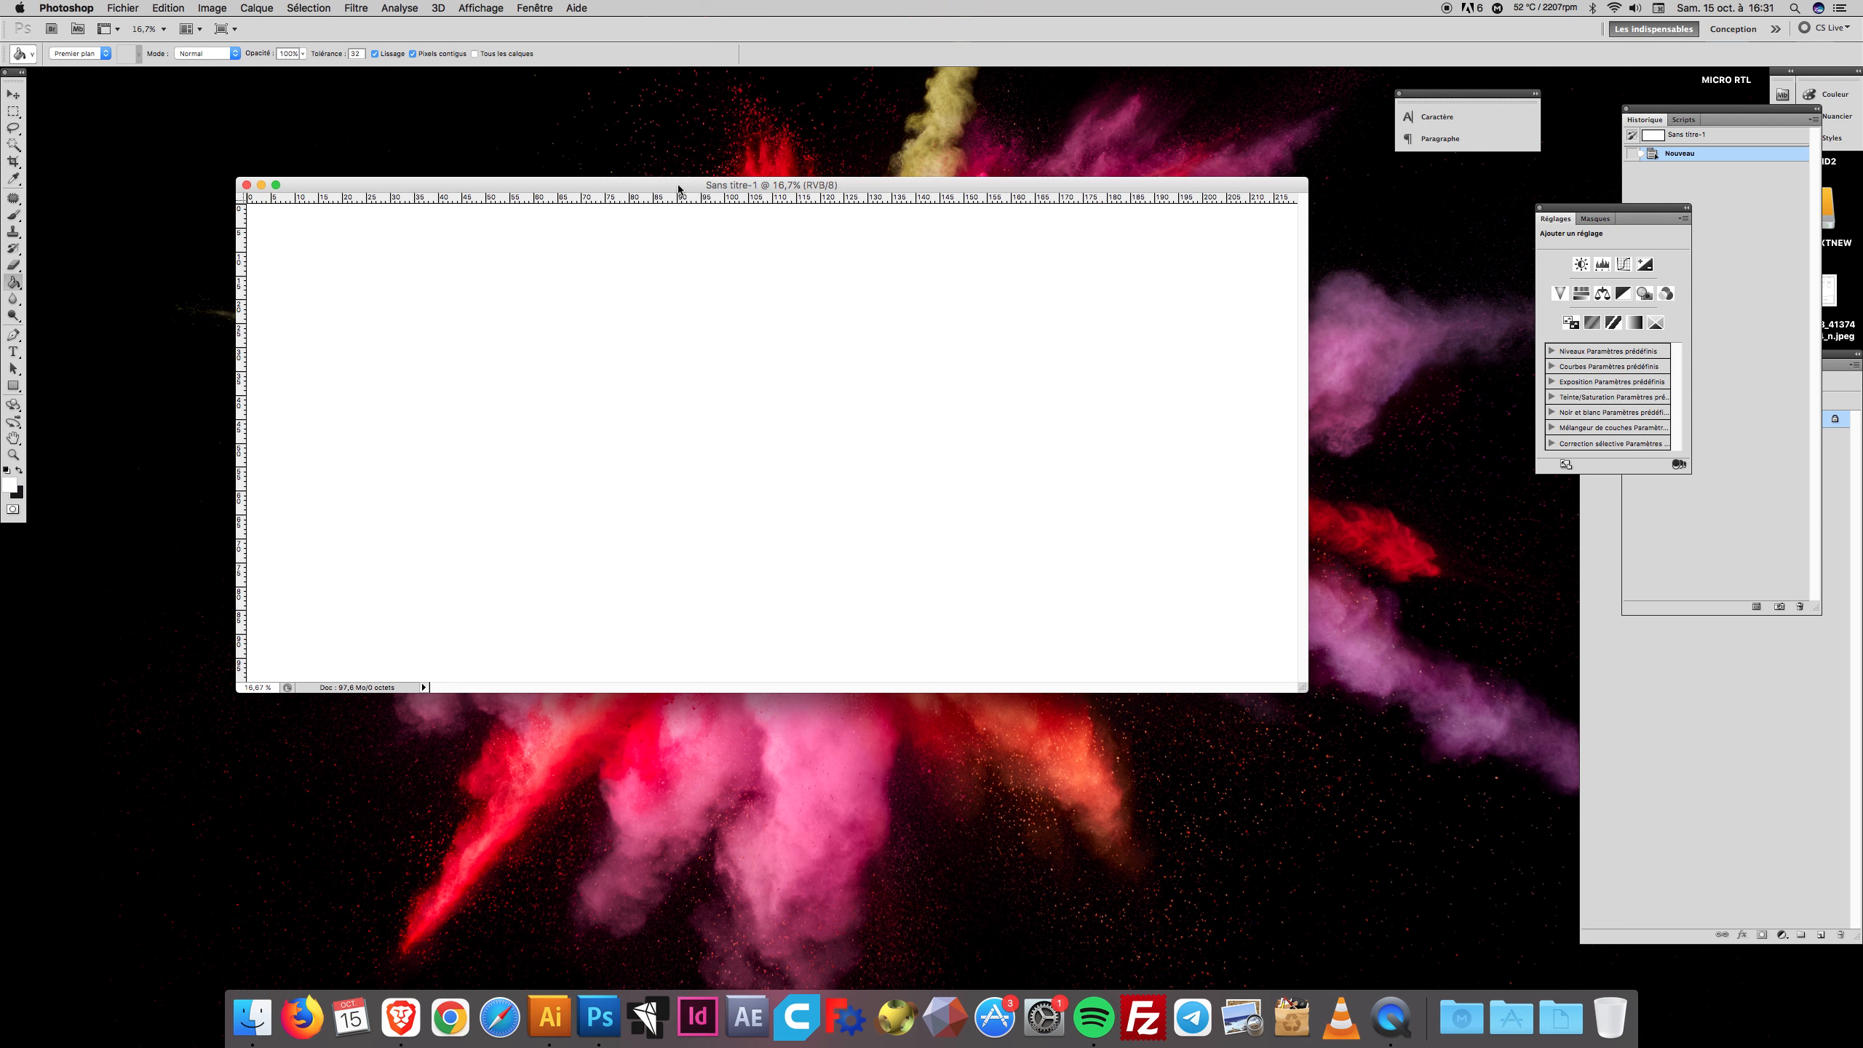
{"action": "left_click_drag", "start_coordinate": [684, 185], "coordinate": [708, 189]}
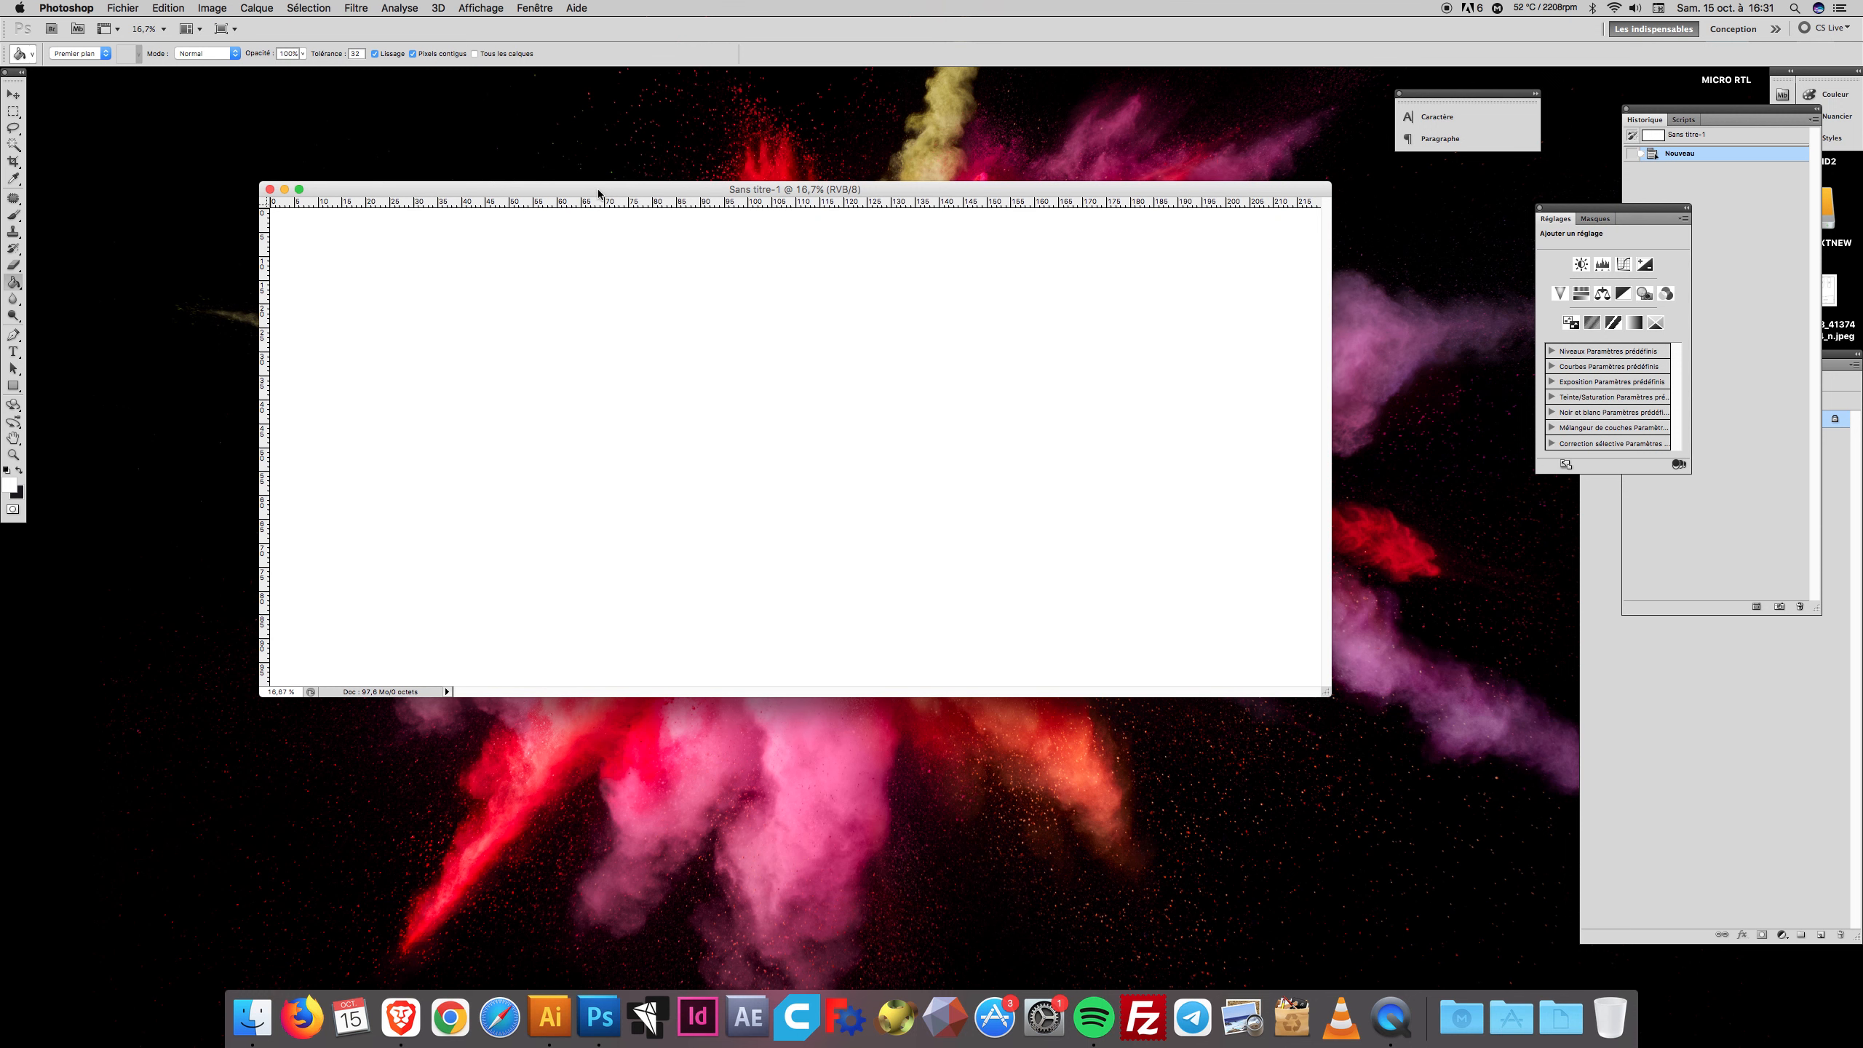
Paste the copied panels into the new document as an Objet dynamique and validate the placement
{"action": "left_click", "coordinate": [171, 8]}
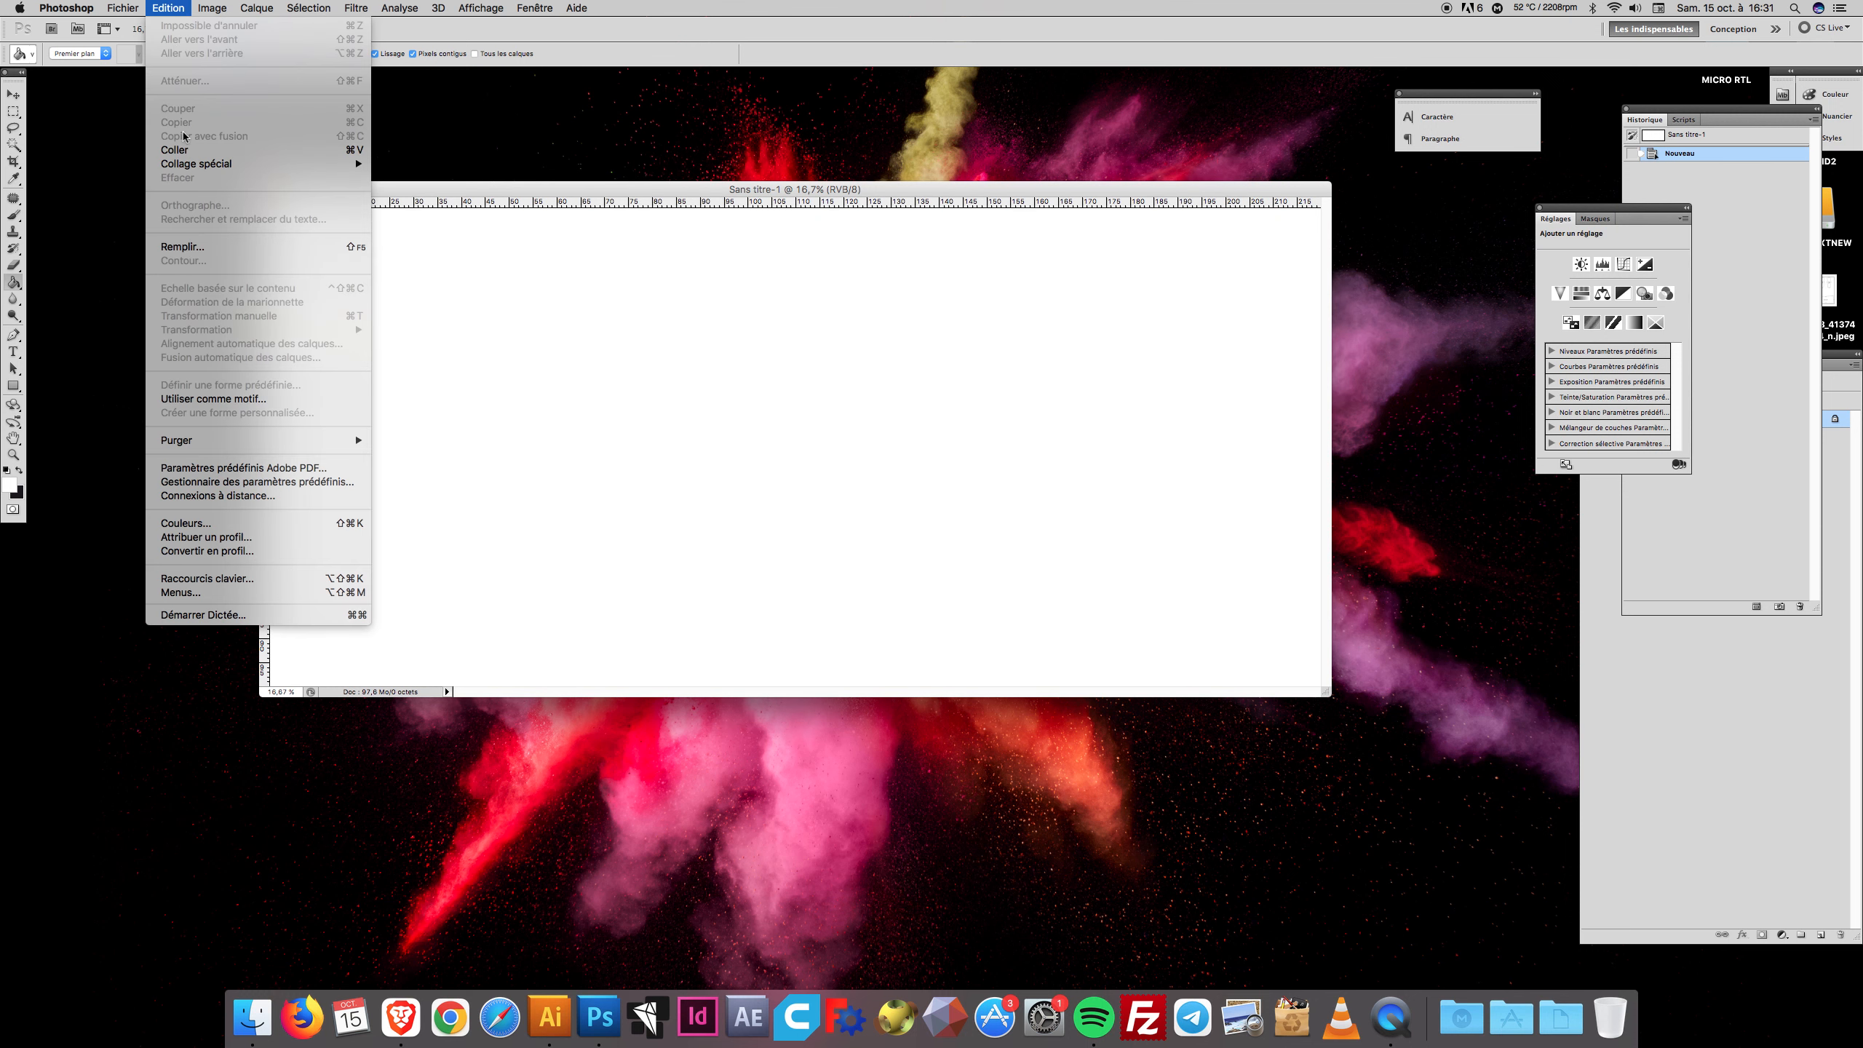
{"action": "left_click", "coordinate": [188, 150]}
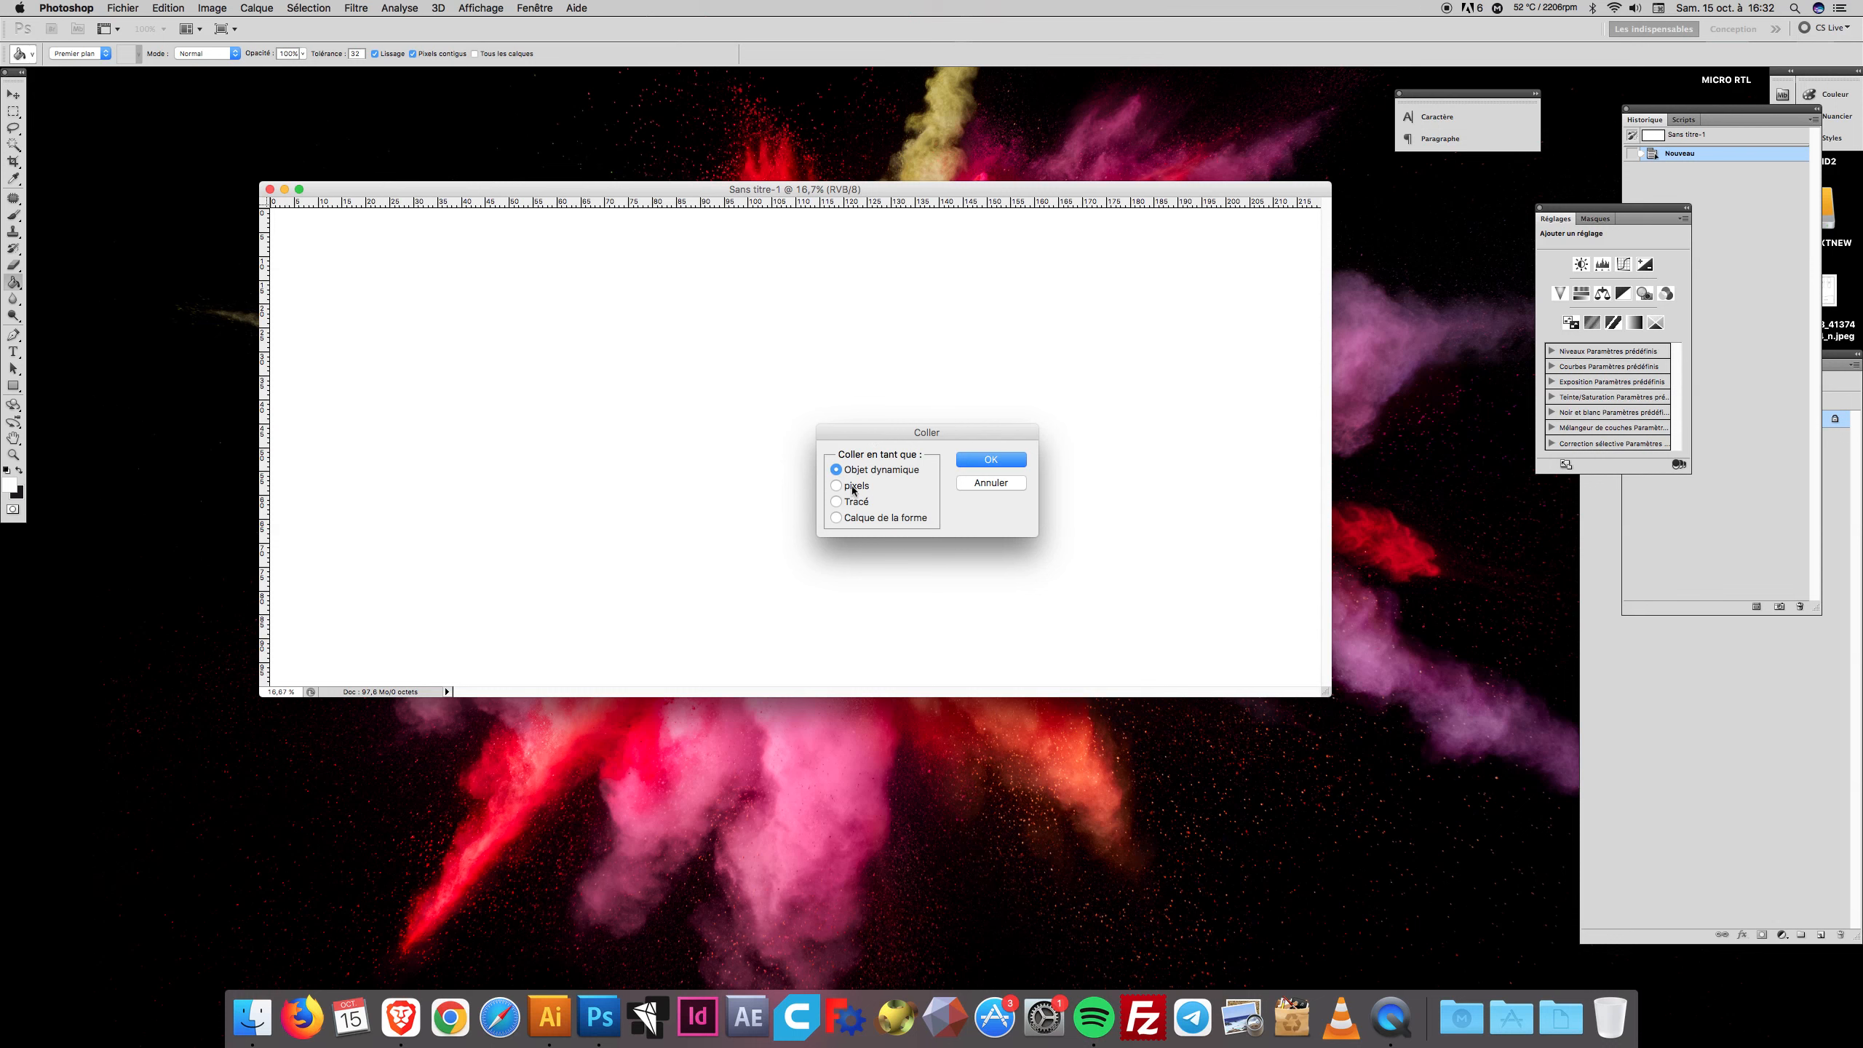
{"action": "left_click", "coordinate": [988, 460]}
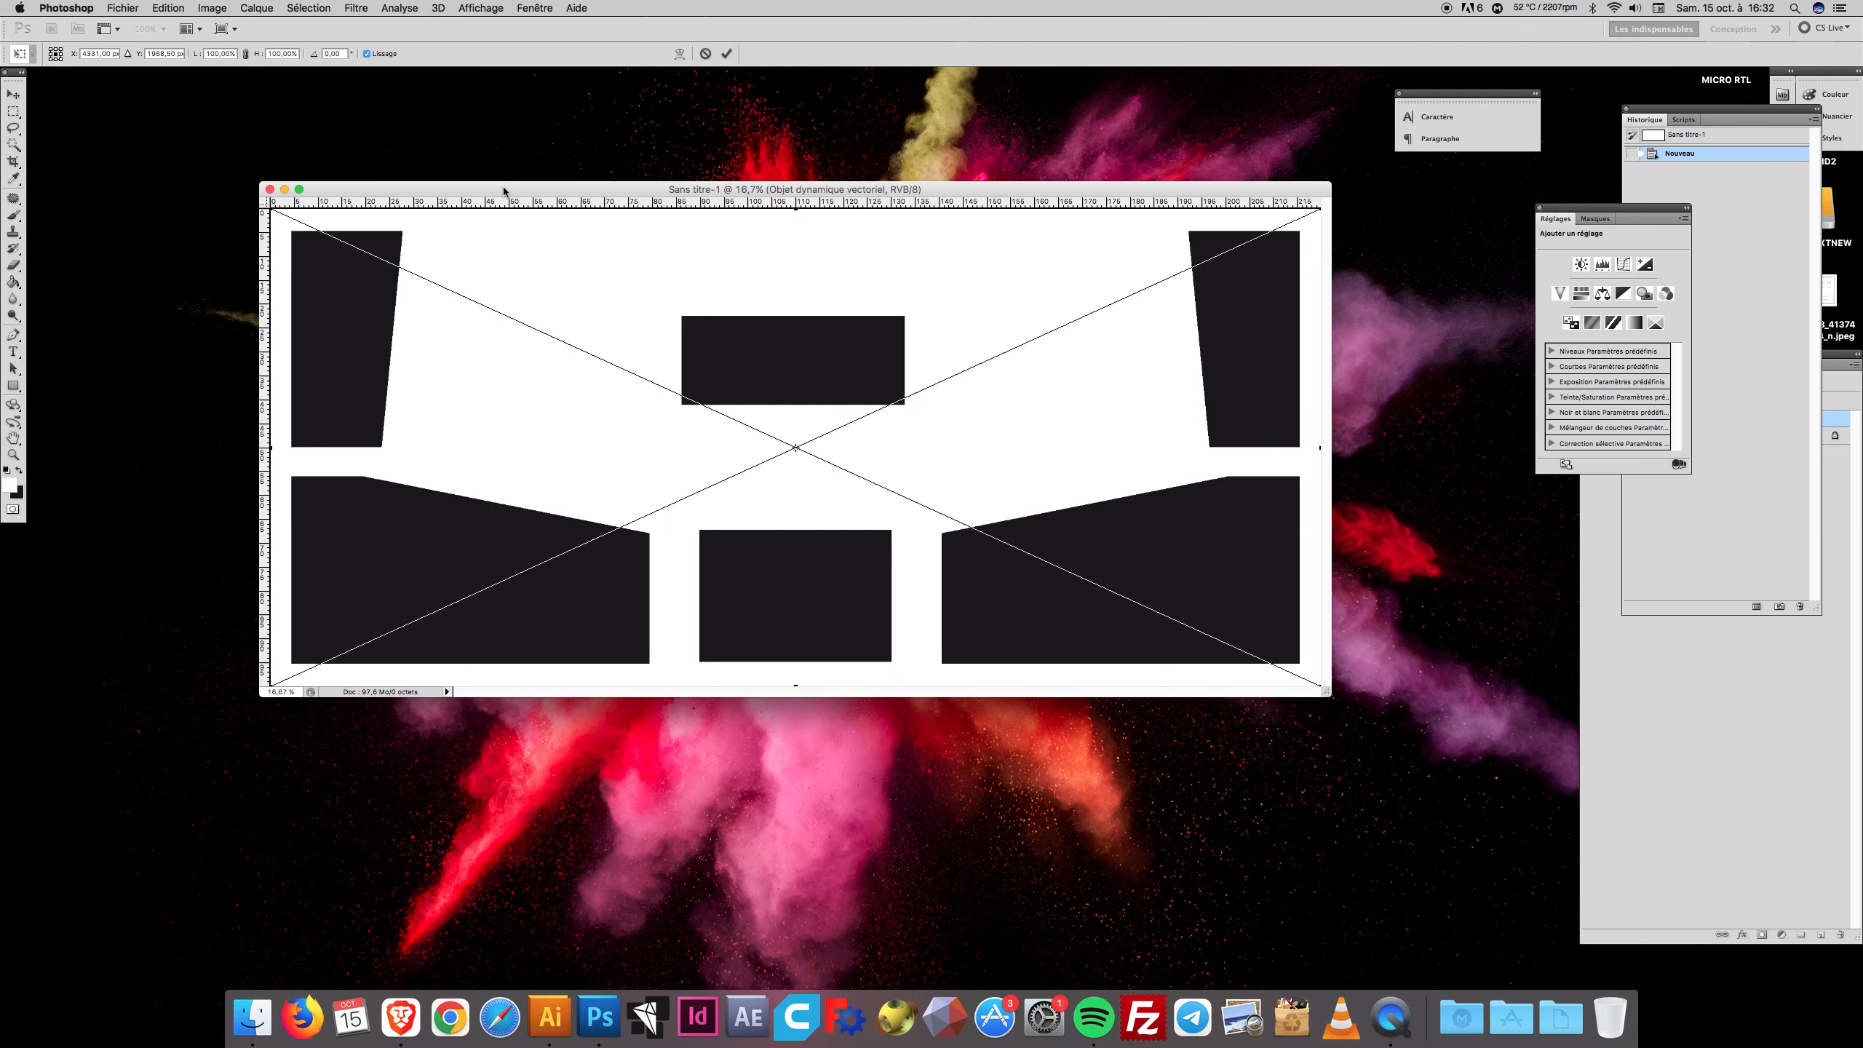
{"action": "key", "text": "g"}
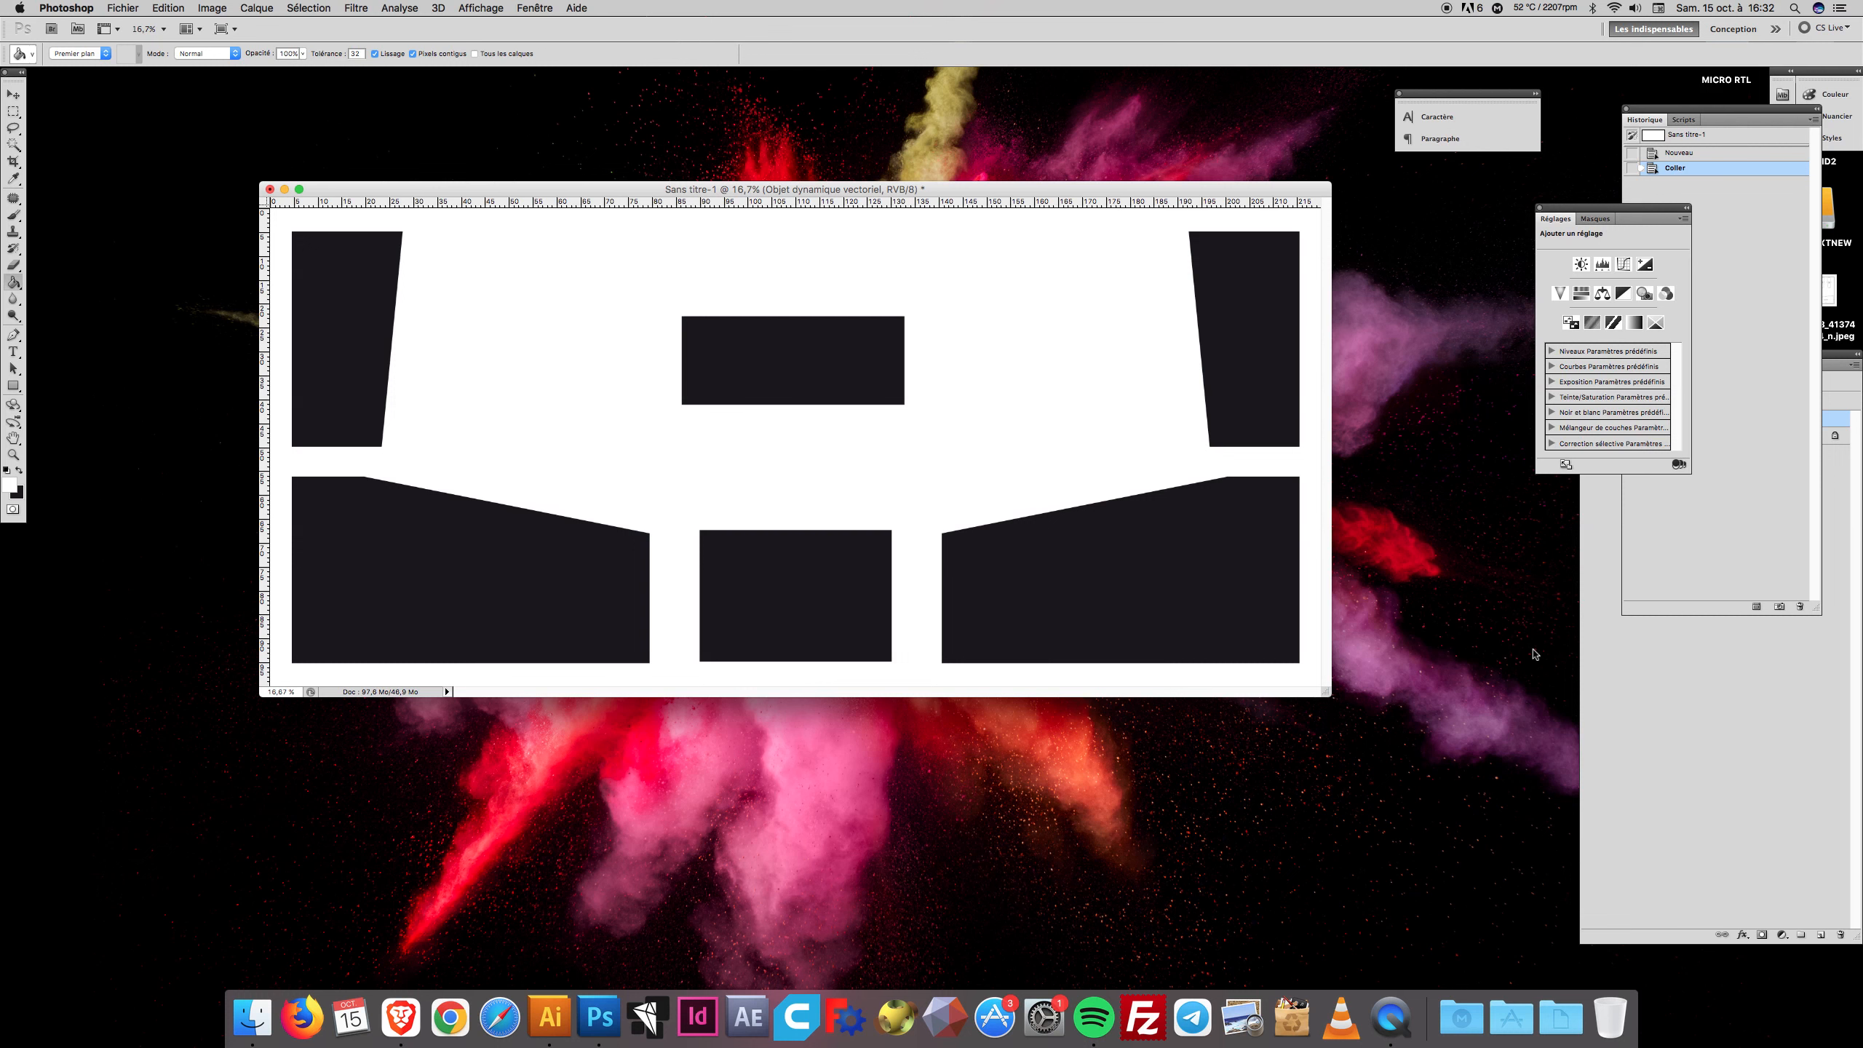
{"action": "mouse_move", "coordinate": [913, 195]}
{"action": "left_mouse_down"}
{"action": "mouse_move", "coordinate": [921, 233]}
{"action": "mouse_move", "coordinate": [925, 209]}
{"action": "left_mouse_up"}
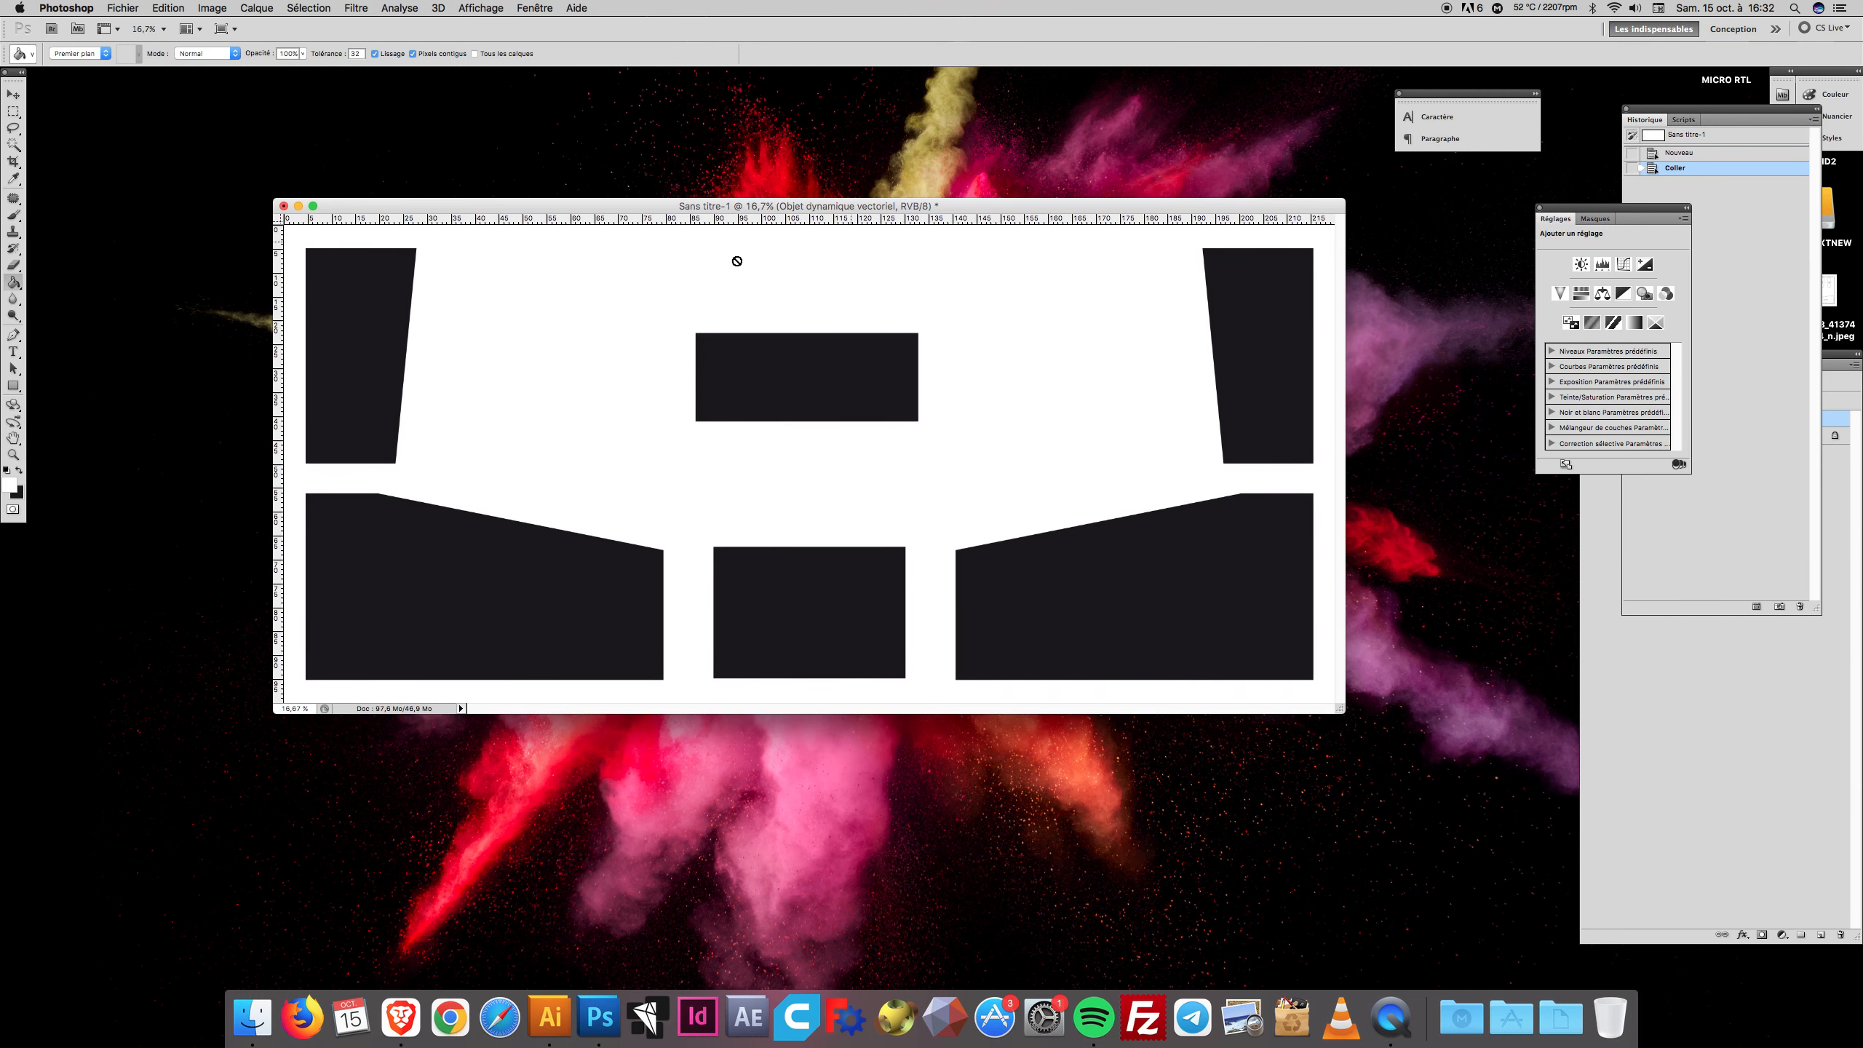
{"action": "left_click_drag", "start_coordinate": [661, 205], "coordinate": [655, 211]}
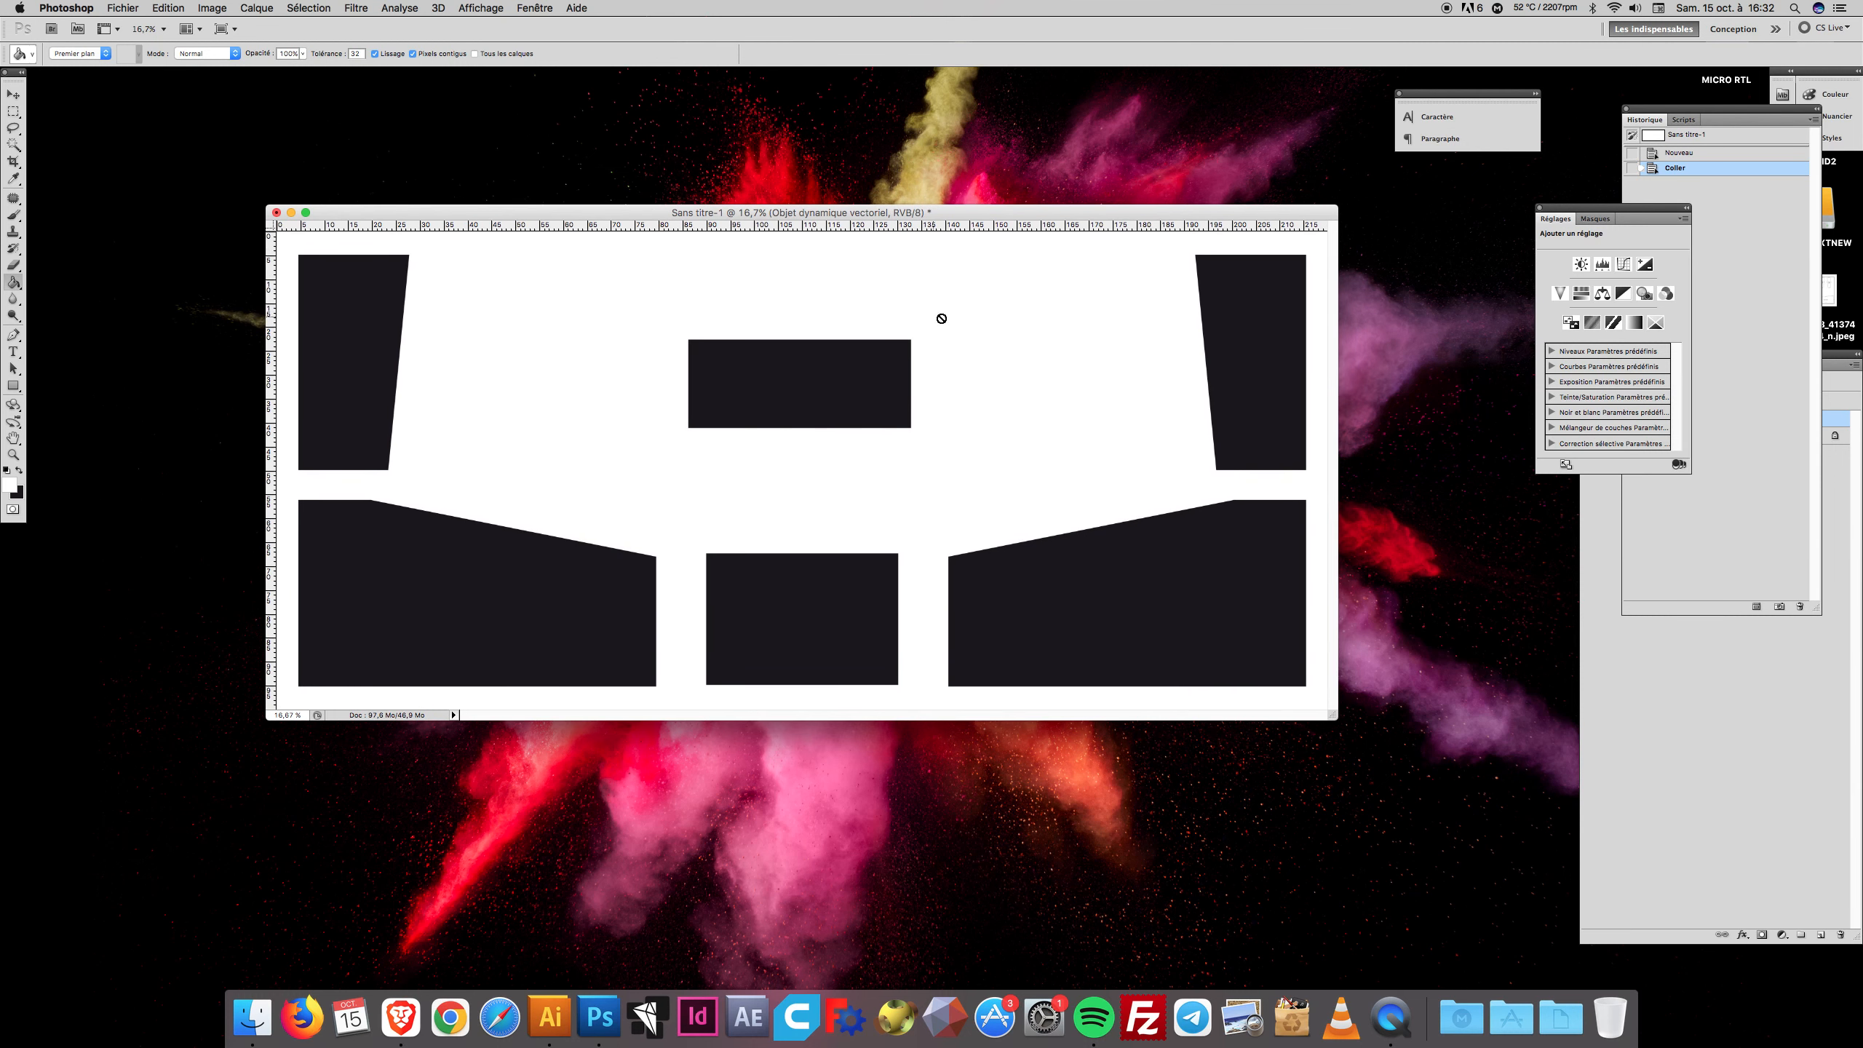
Load the outlines of the Objet dynamique vectoriel layer as a selection and add a new empty layer above it
{"action": "left_click", "coordinate": [1652, 677]}
{"action": "left_click", "coordinate": [1652, 677]}
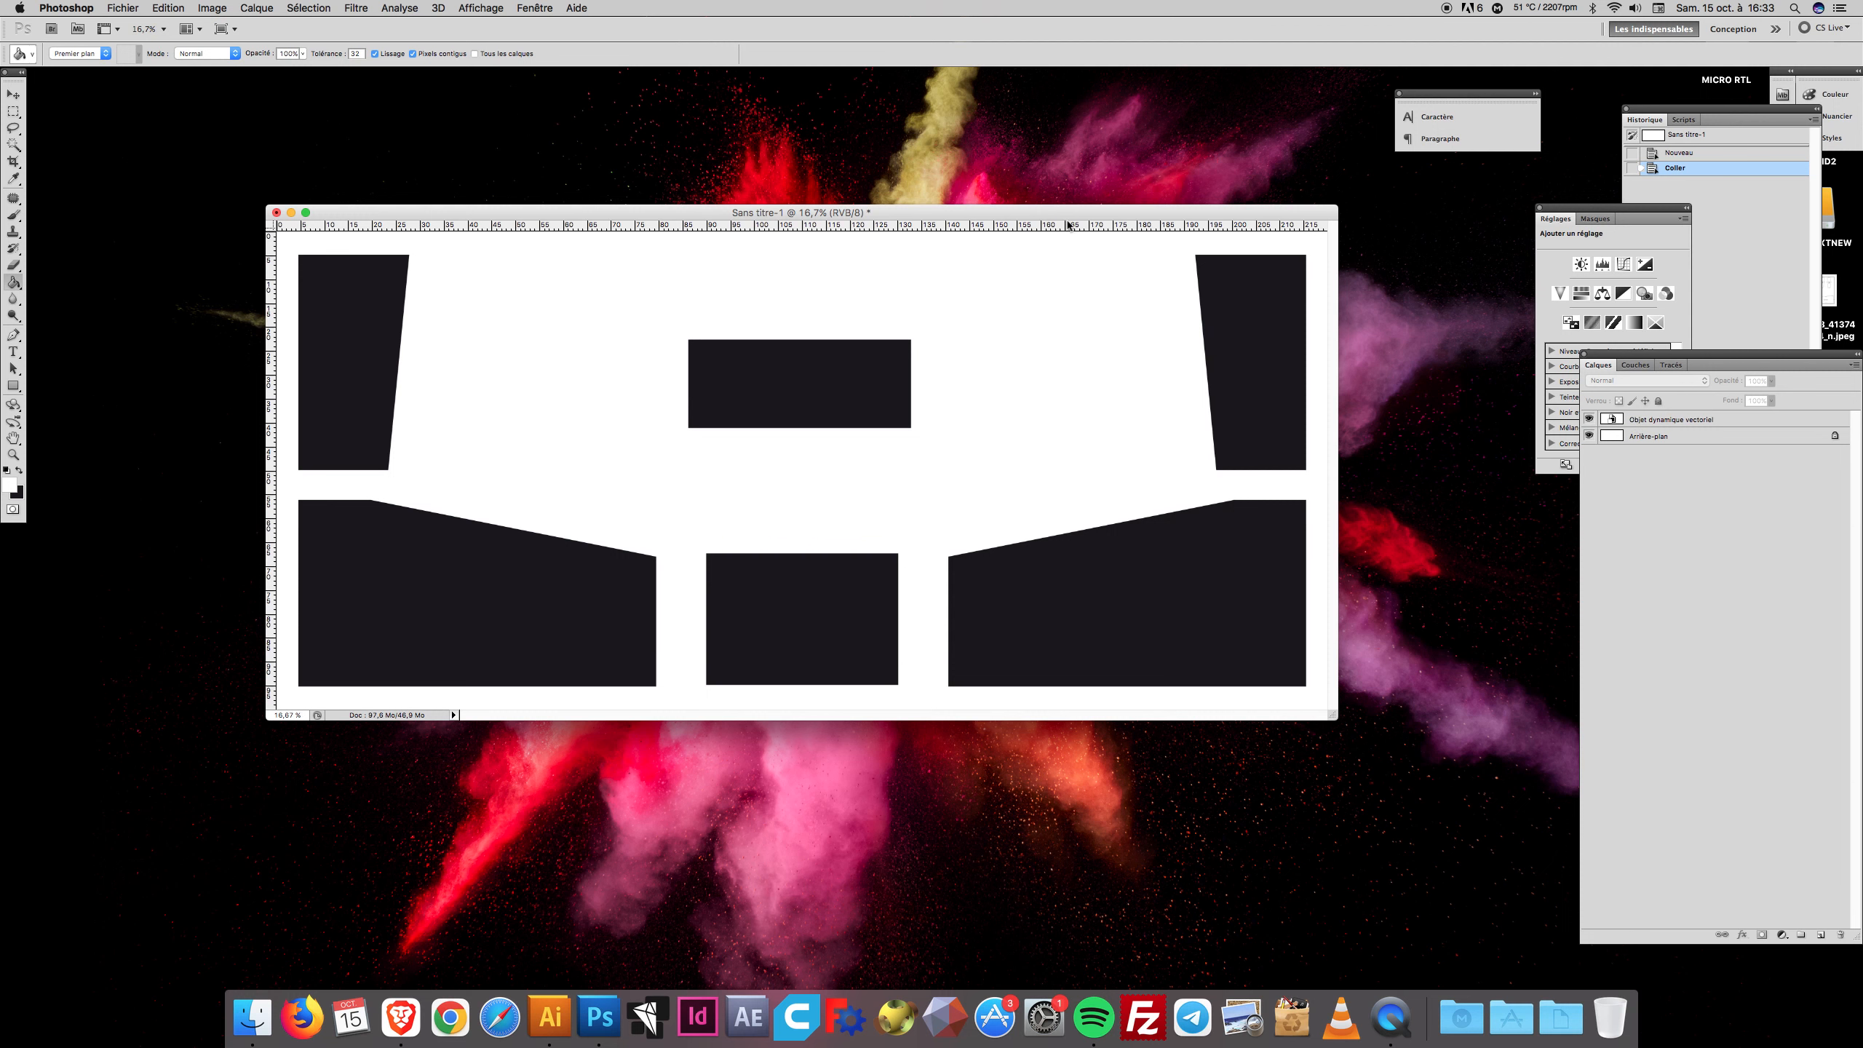
{"action": "left_click_drag", "start_coordinate": [1057, 214], "coordinate": [1059, 208]}
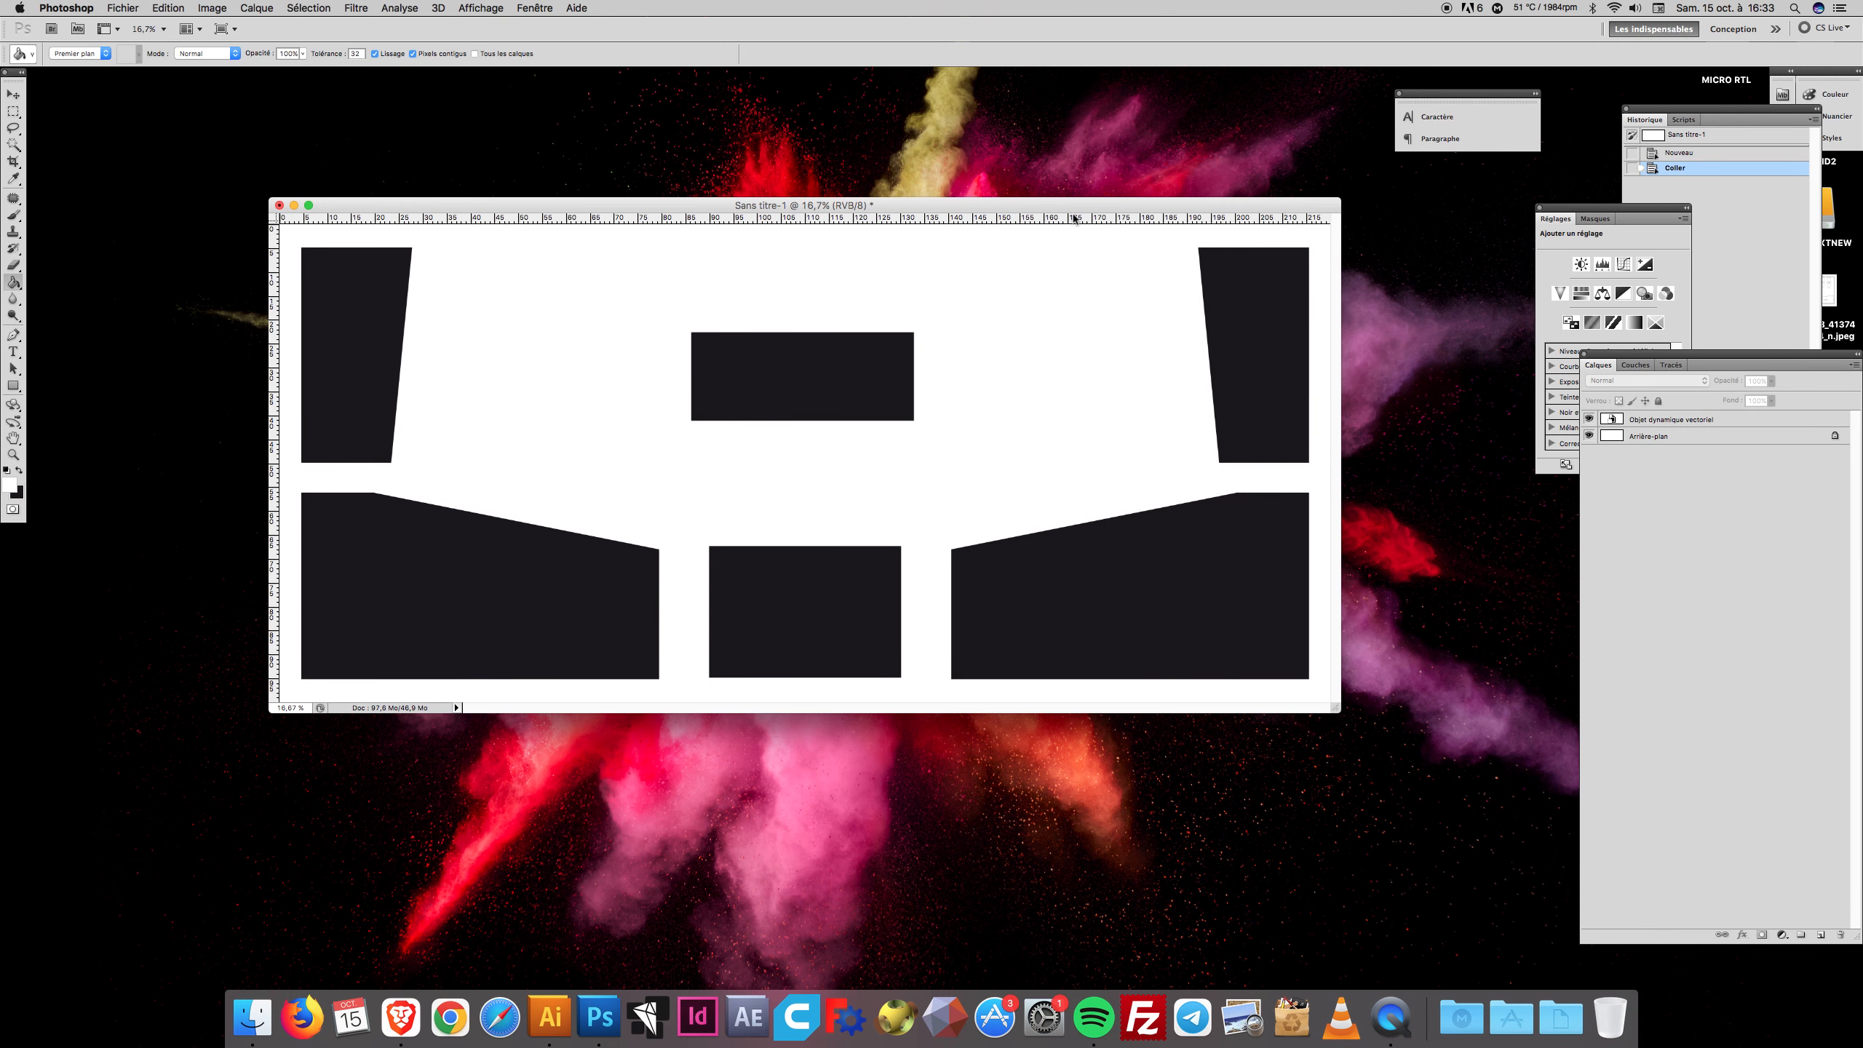
{"action": "left_click", "coordinate": [1731, 423]}
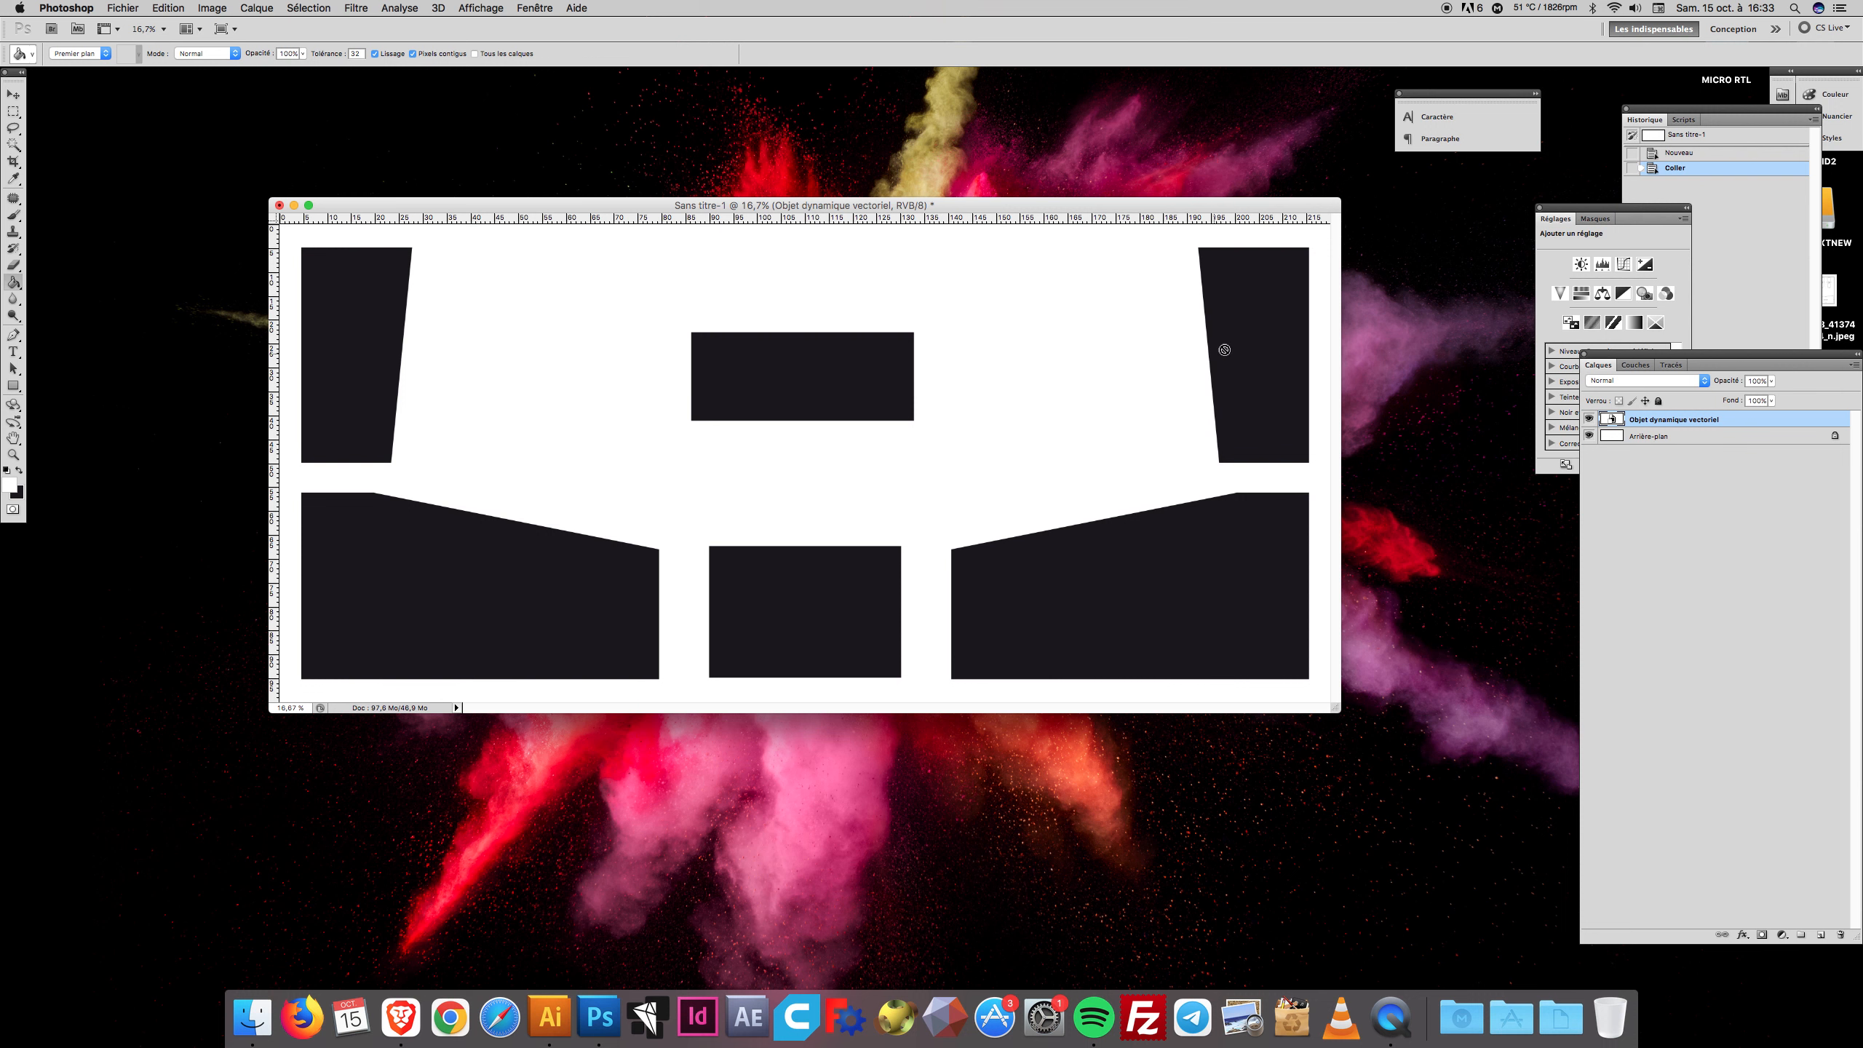
{"action": "left_click", "coordinate": [1611, 420], "text": "super"}
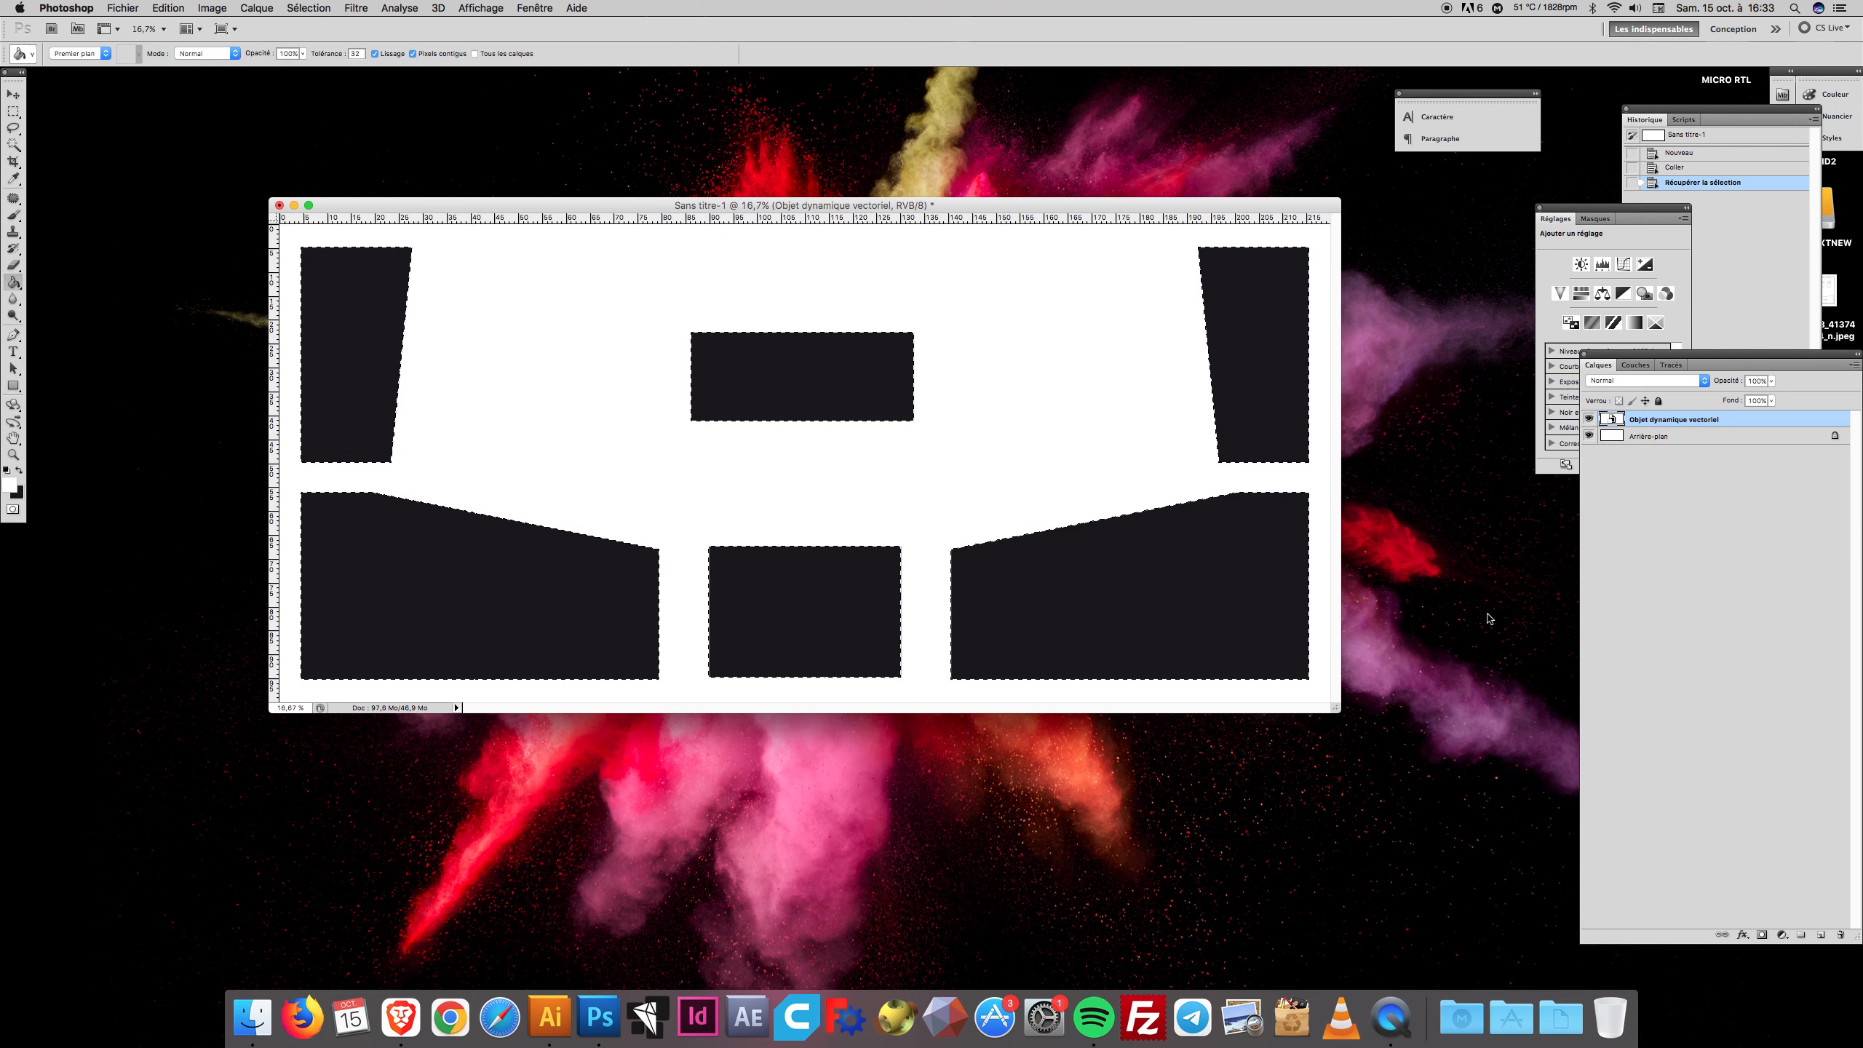
{"action": "left_click", "coordinate": [1822, 935]}
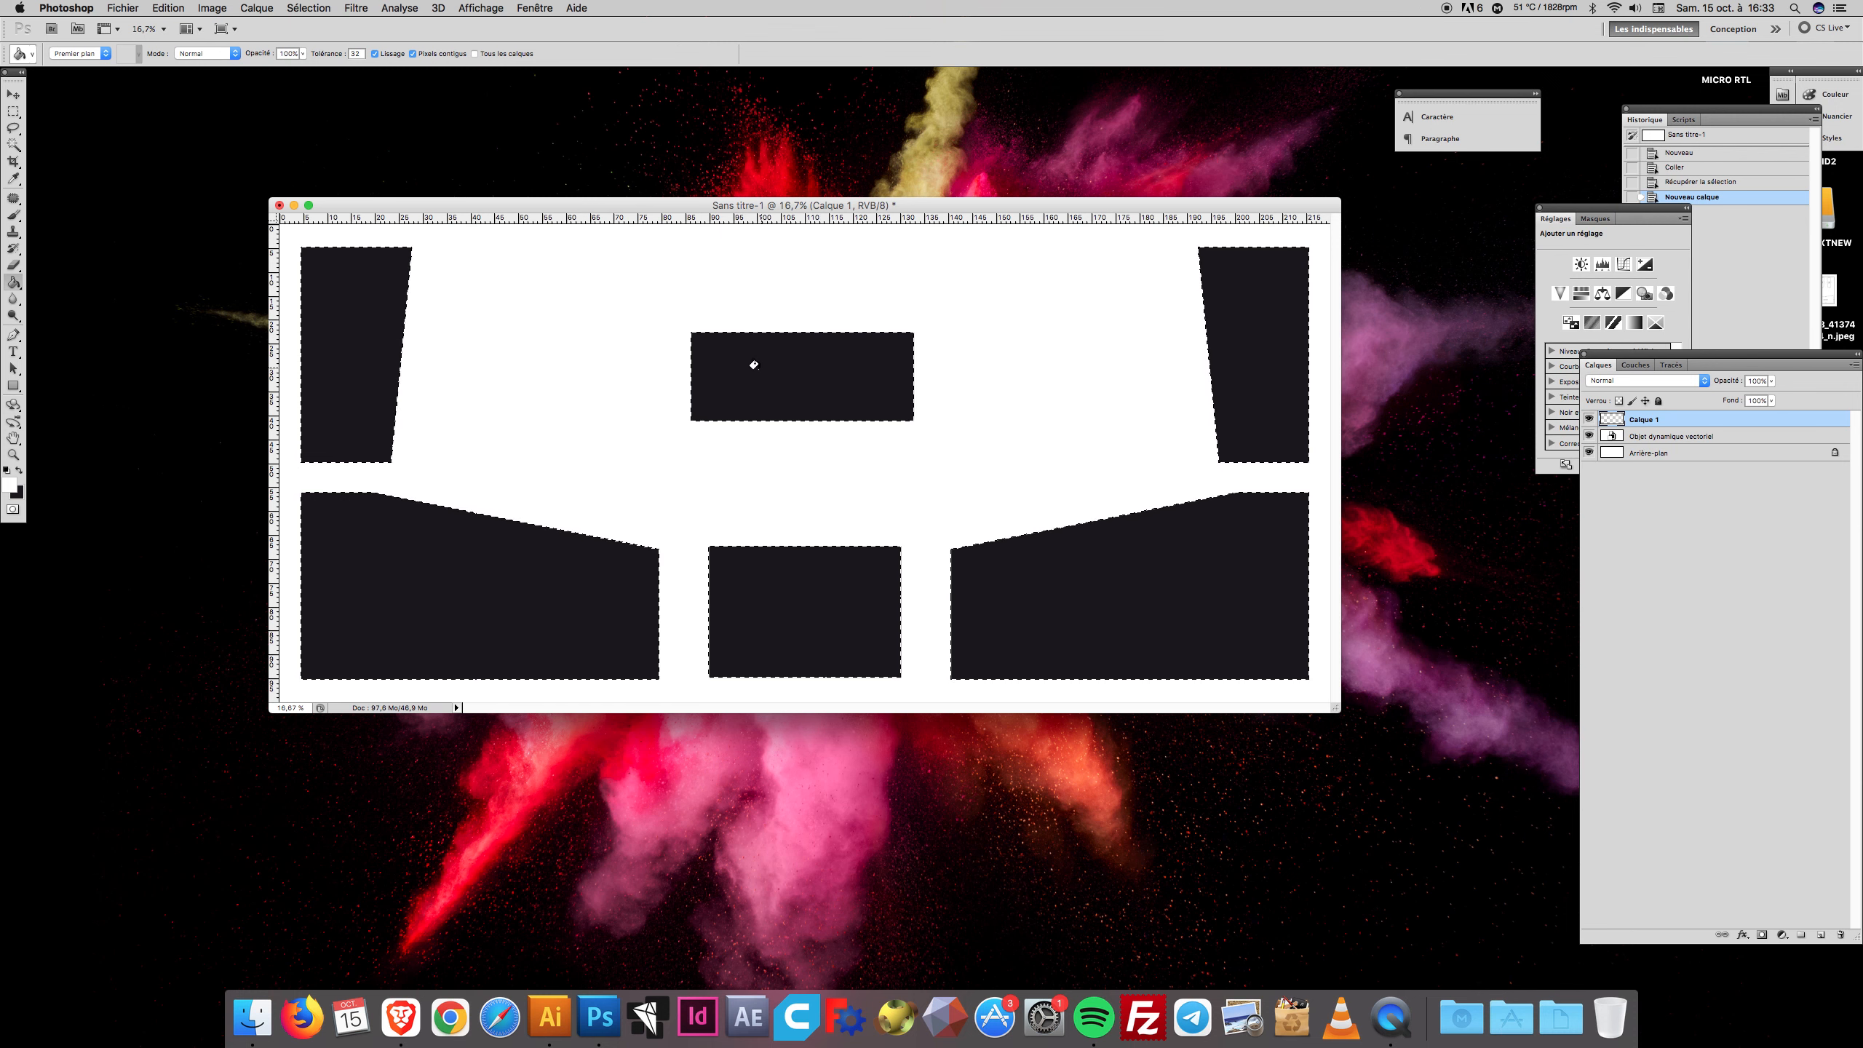
Set the foreground colour to red and the background colour to purple a425ce
{"action": "left_click", "coordinate": [12, 486]}
{"action": "left_click", "coordinate": [1044, 690]}
{"action": "left_click", "coordinate": [1195, 660]}
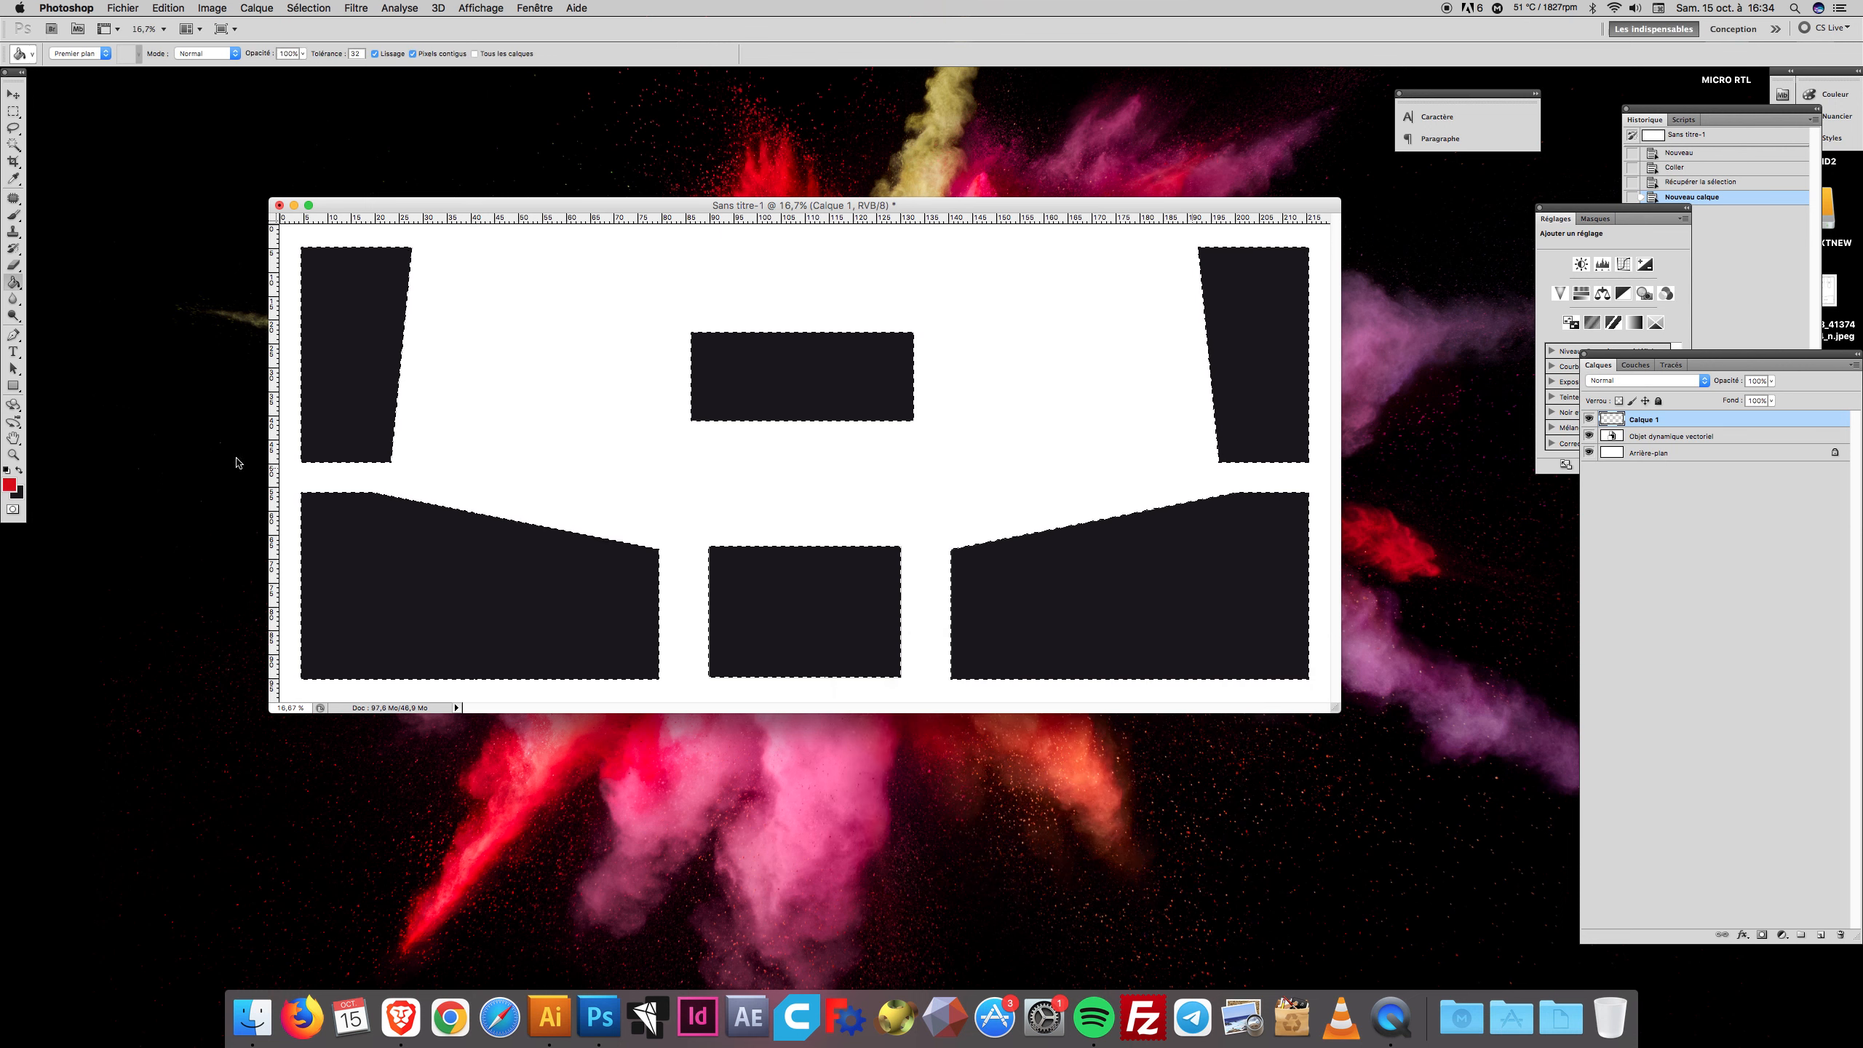
{"action": "left_click", "coordinate": [18, 494]}
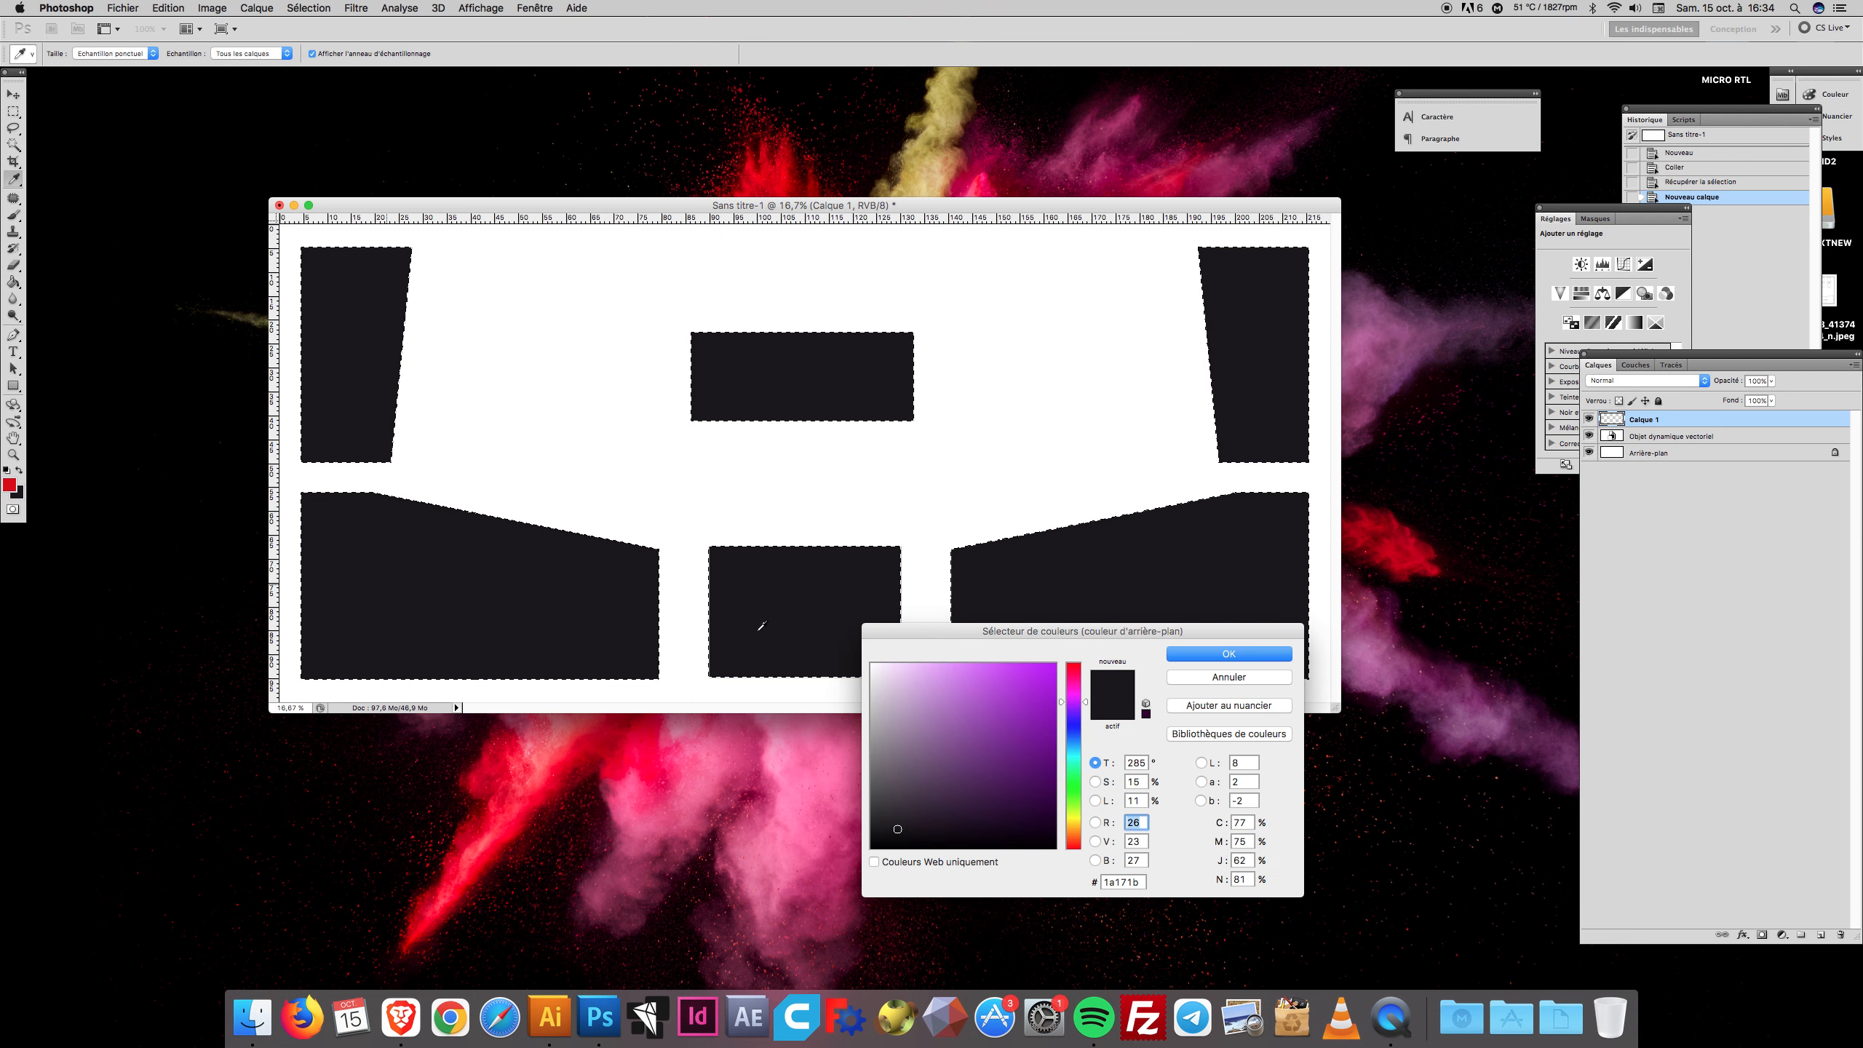
{"action": "left_click", "coordinate": [1022, 699]}
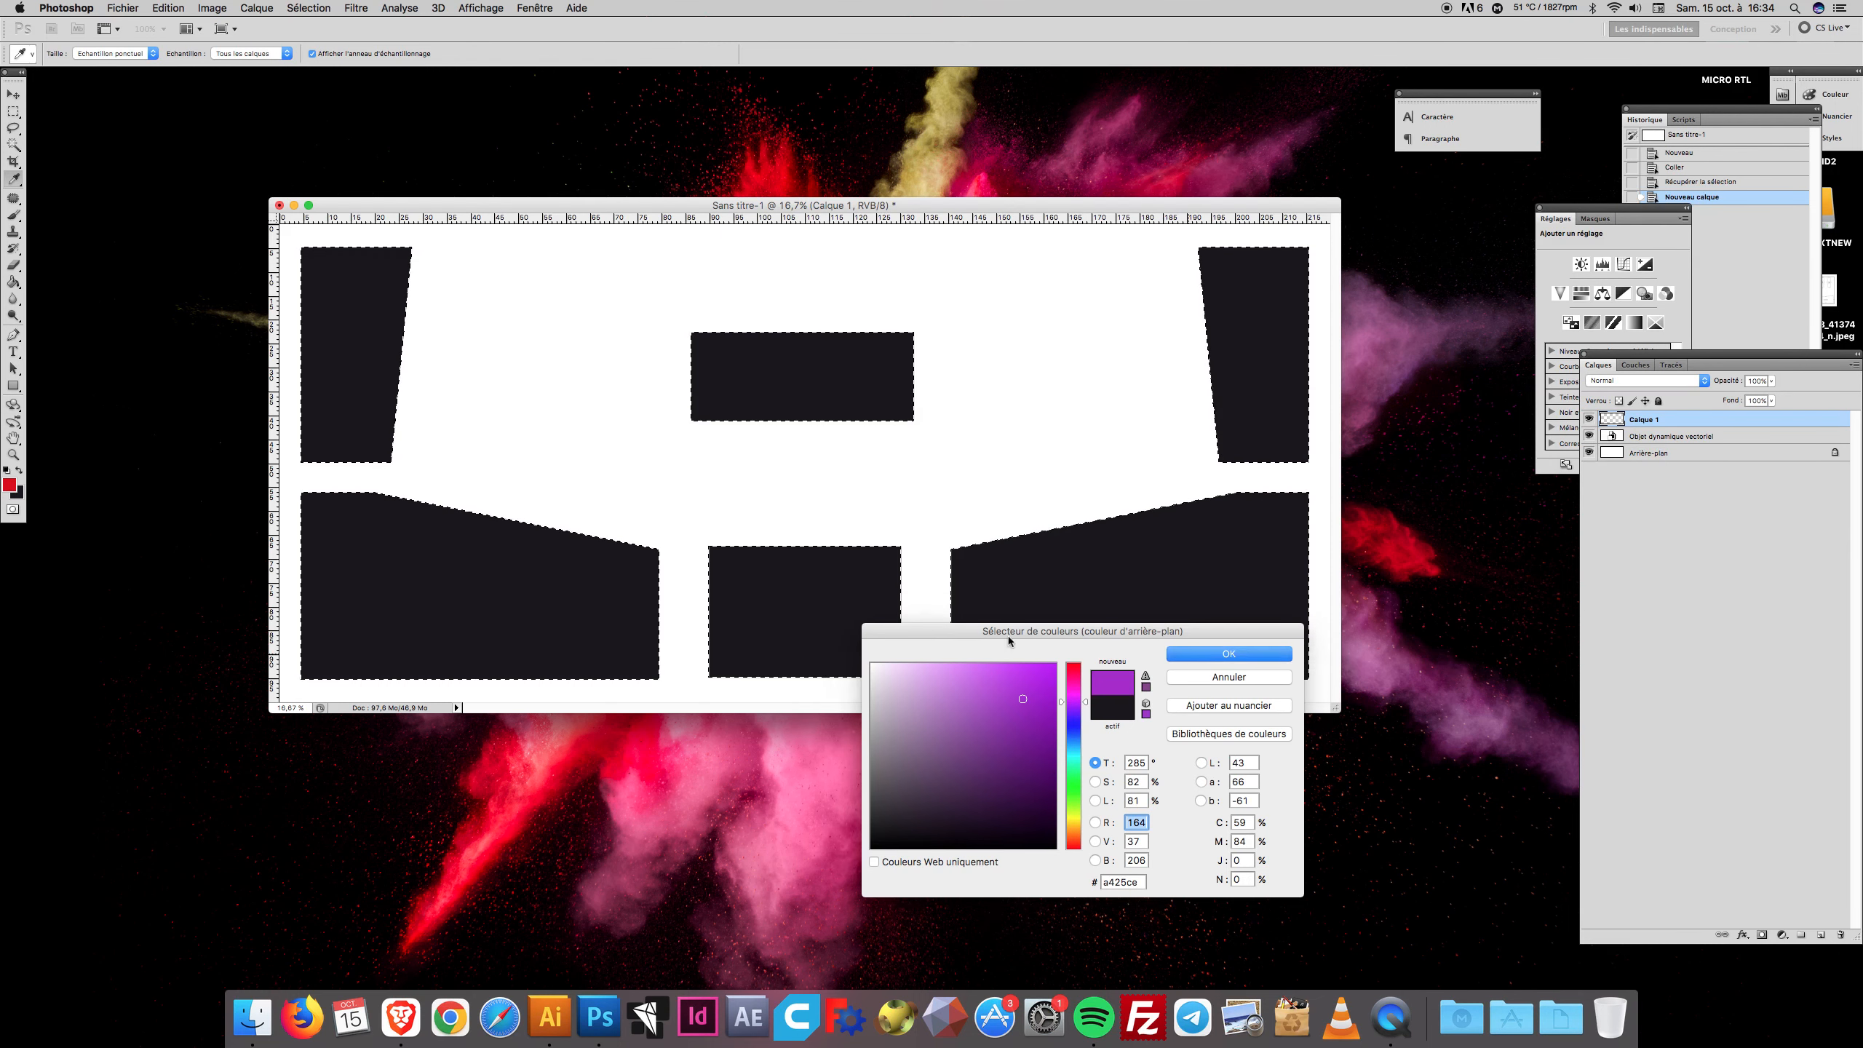
{"action": "left_click", "coordinate": [1190, 653]}
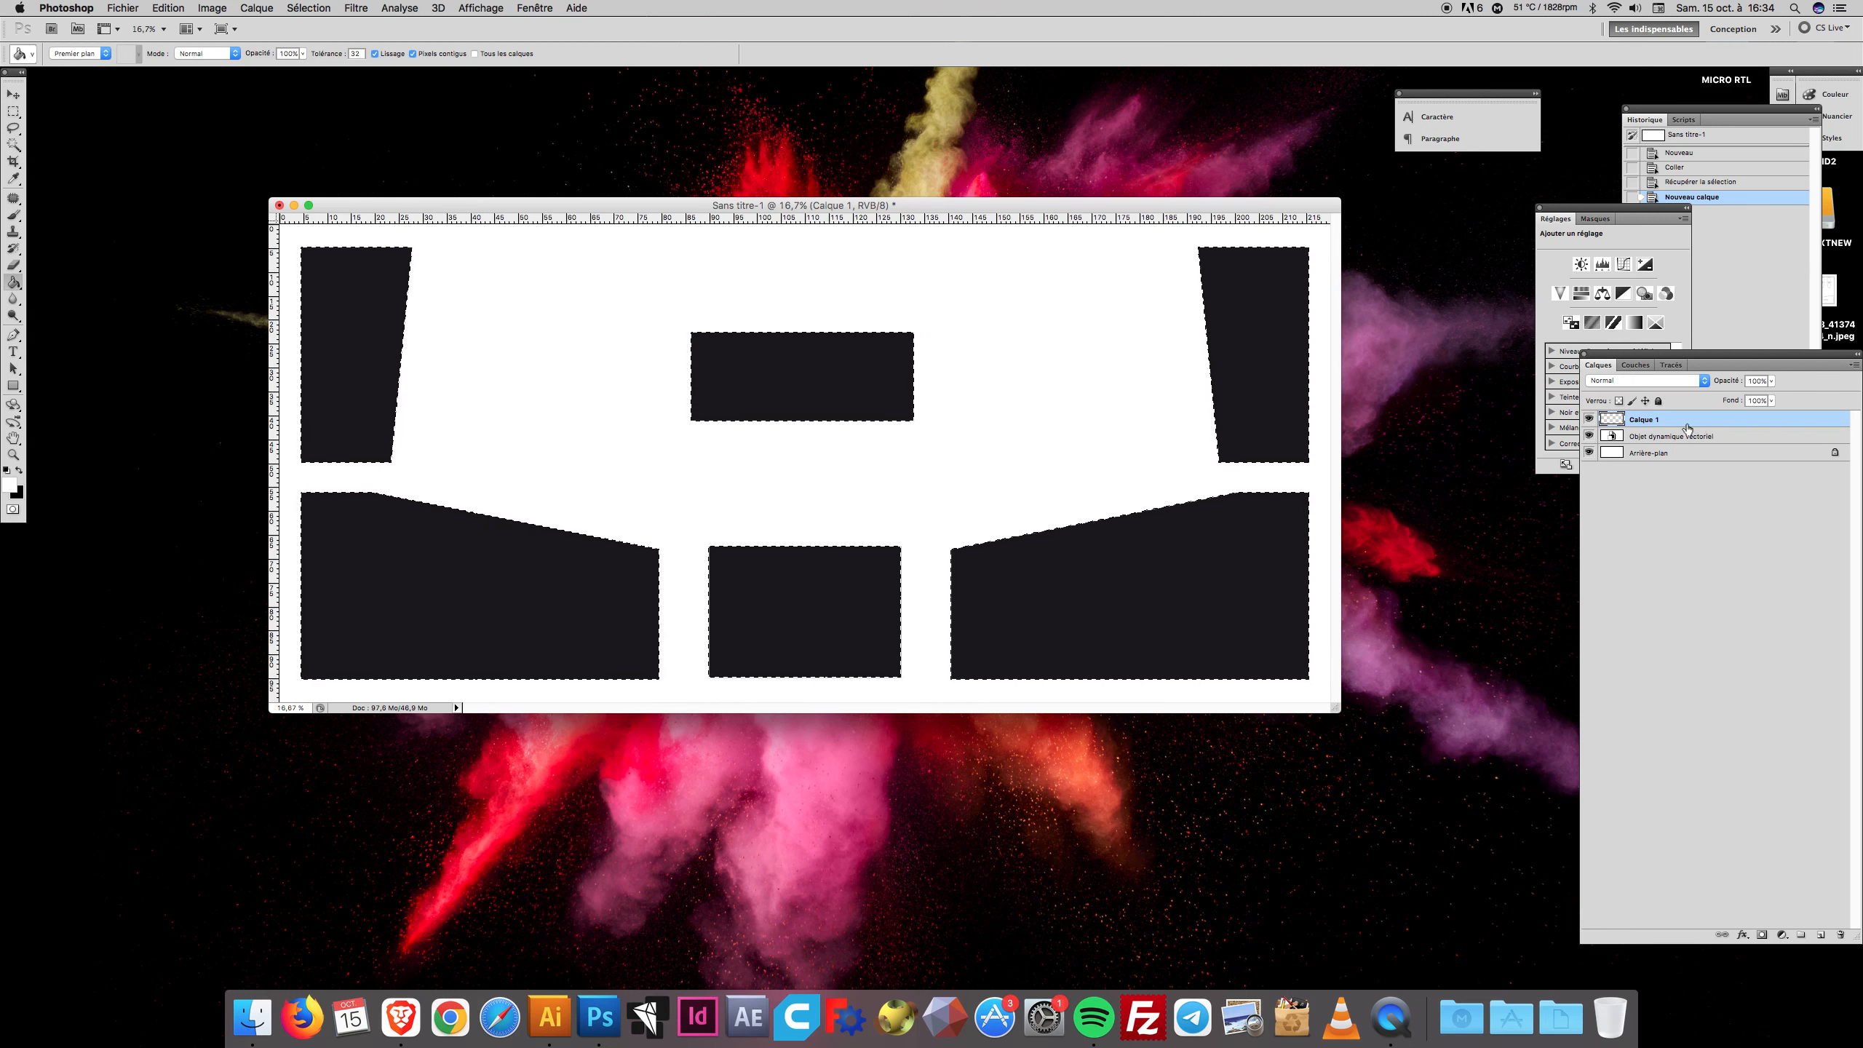
Invert the selection and fill the area around the panels with white on the new layer using the Paint Bucket
{"action": "left_click", "coordinate": [311, 8]}
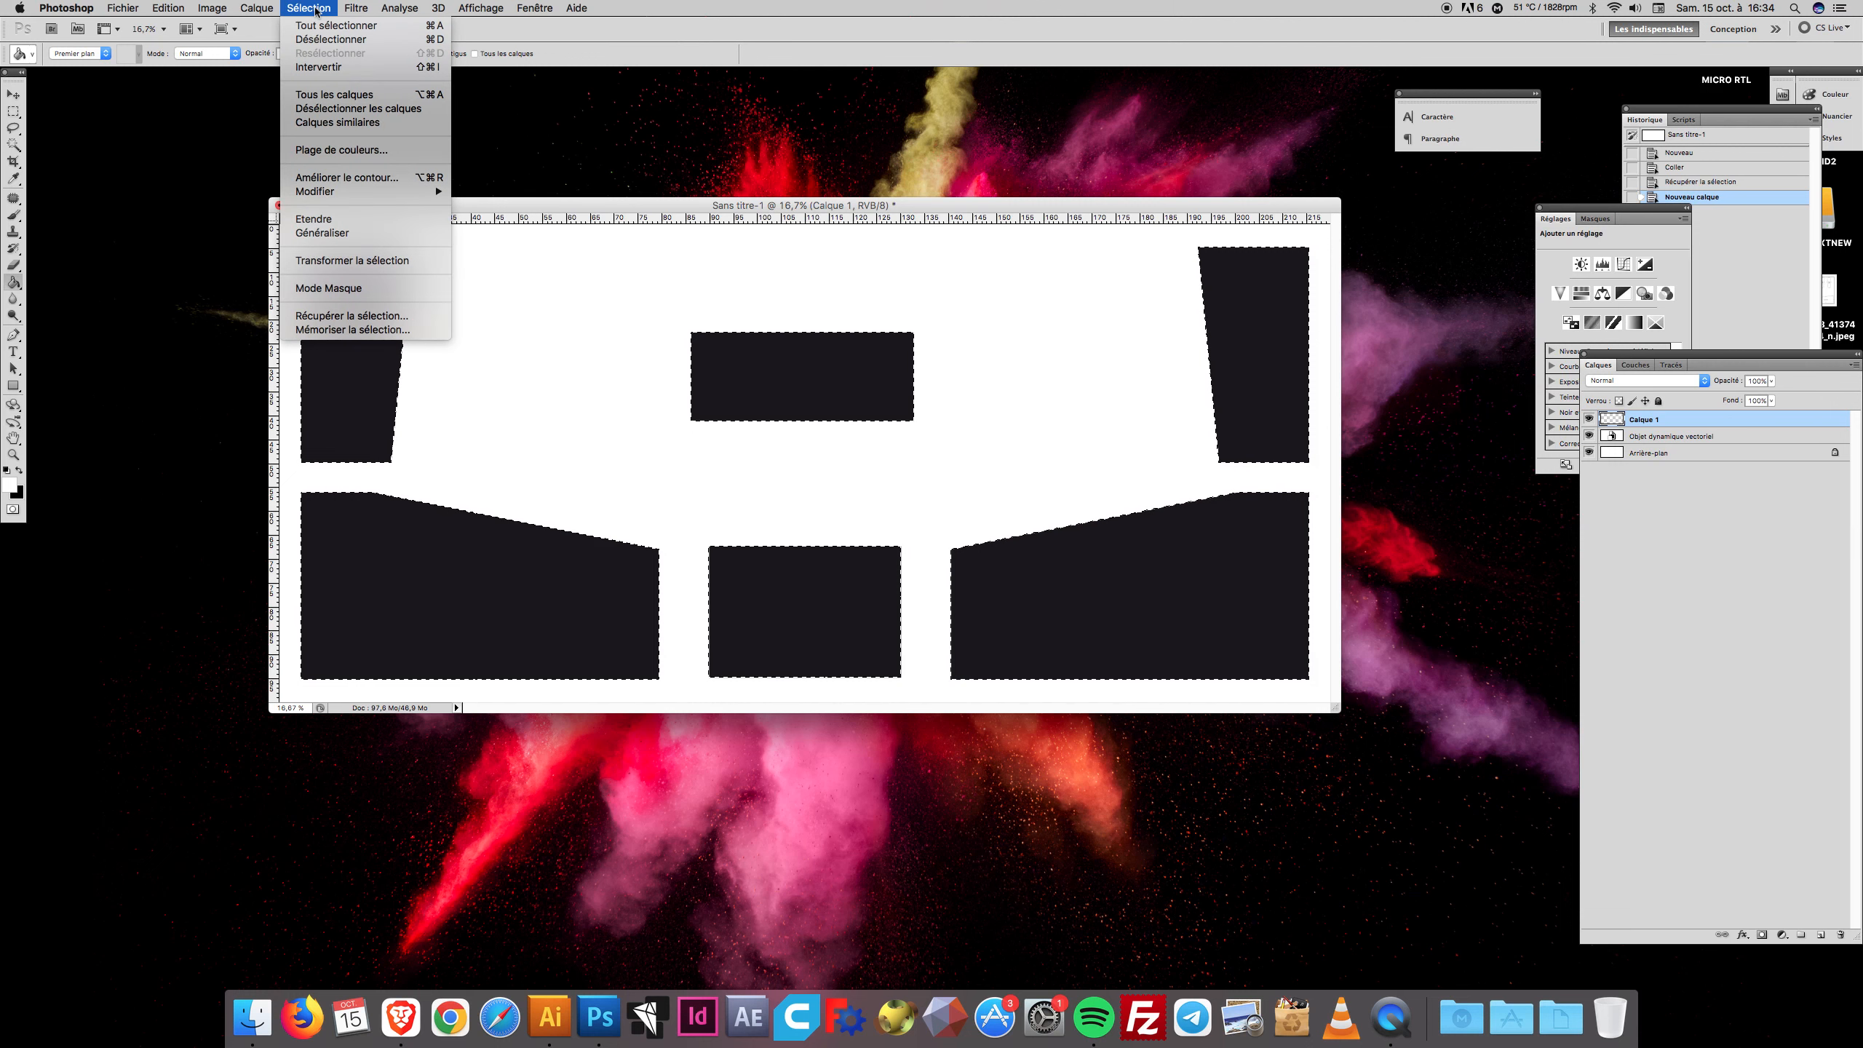
{"action": "left_click", "coordinate": [329, 68]}
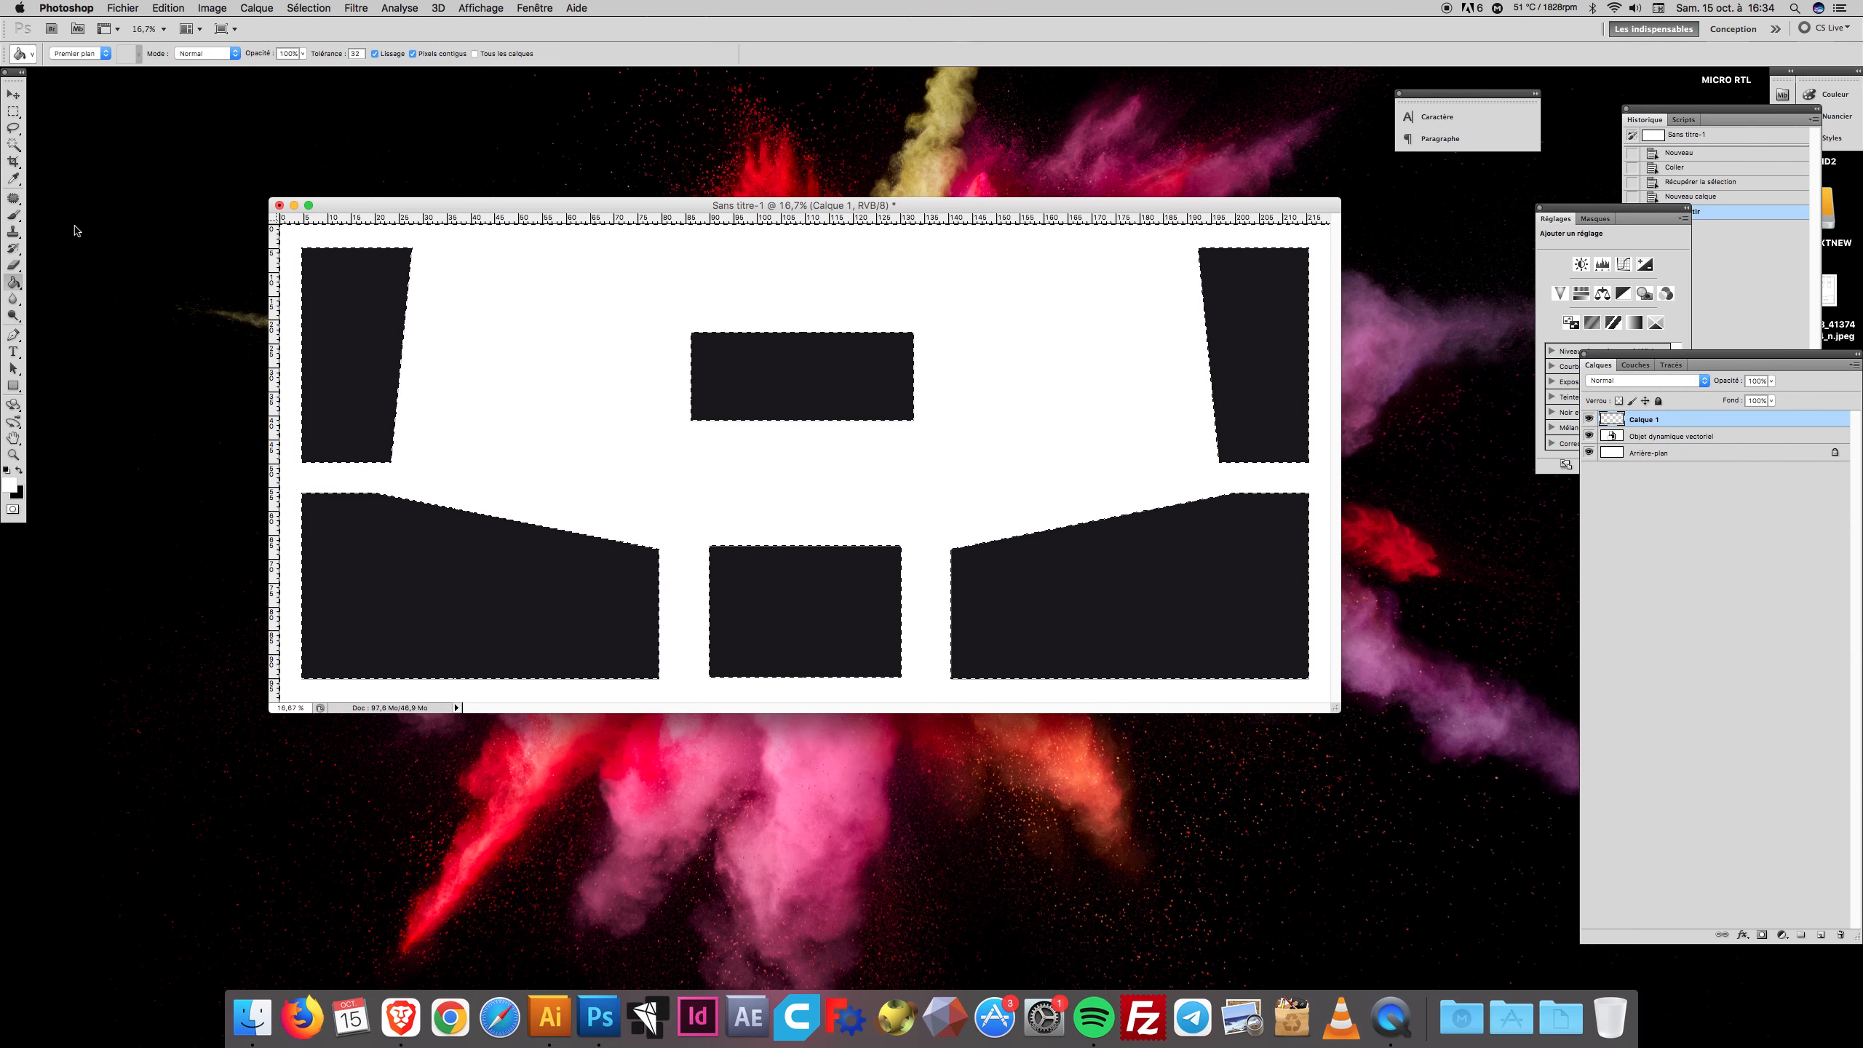
{"action": "left_click", "coordinate": [500, 317]}
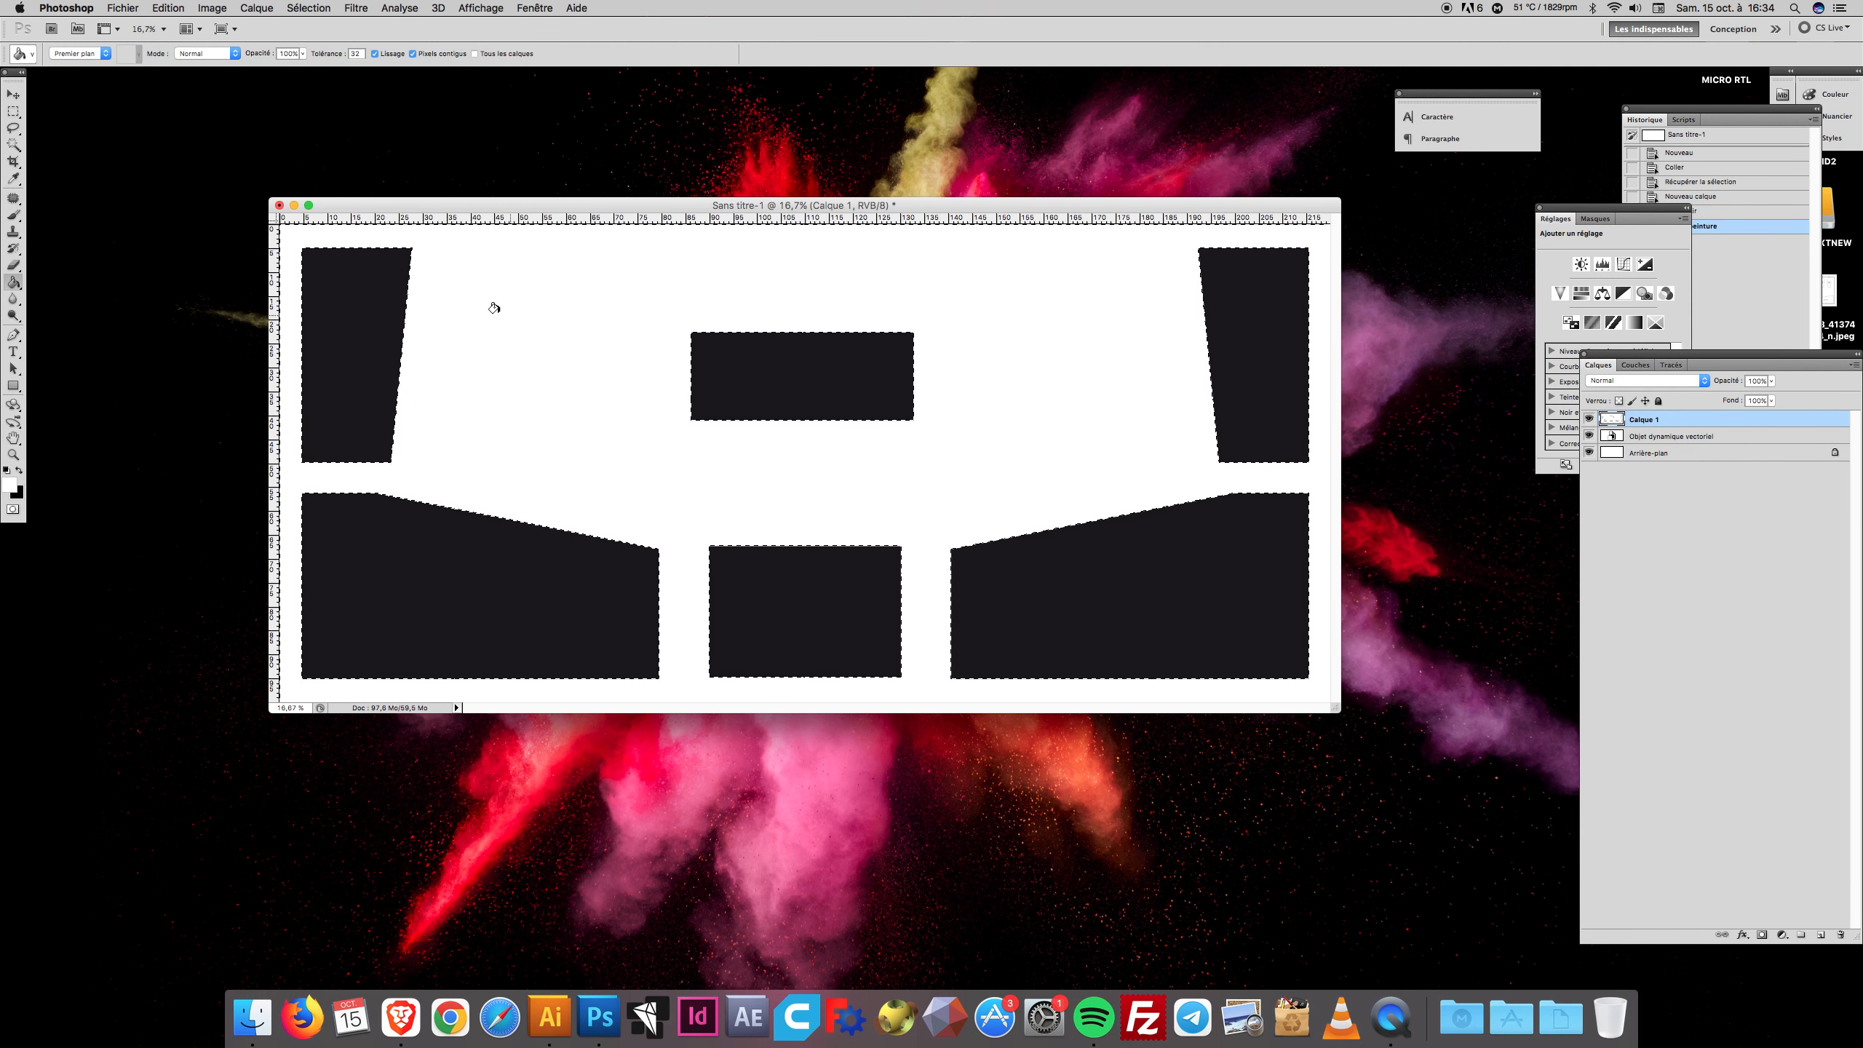
Select the entire canvas and rename the white fill layer masque
{"action": "left_click", "coordinate": [309, 8]}
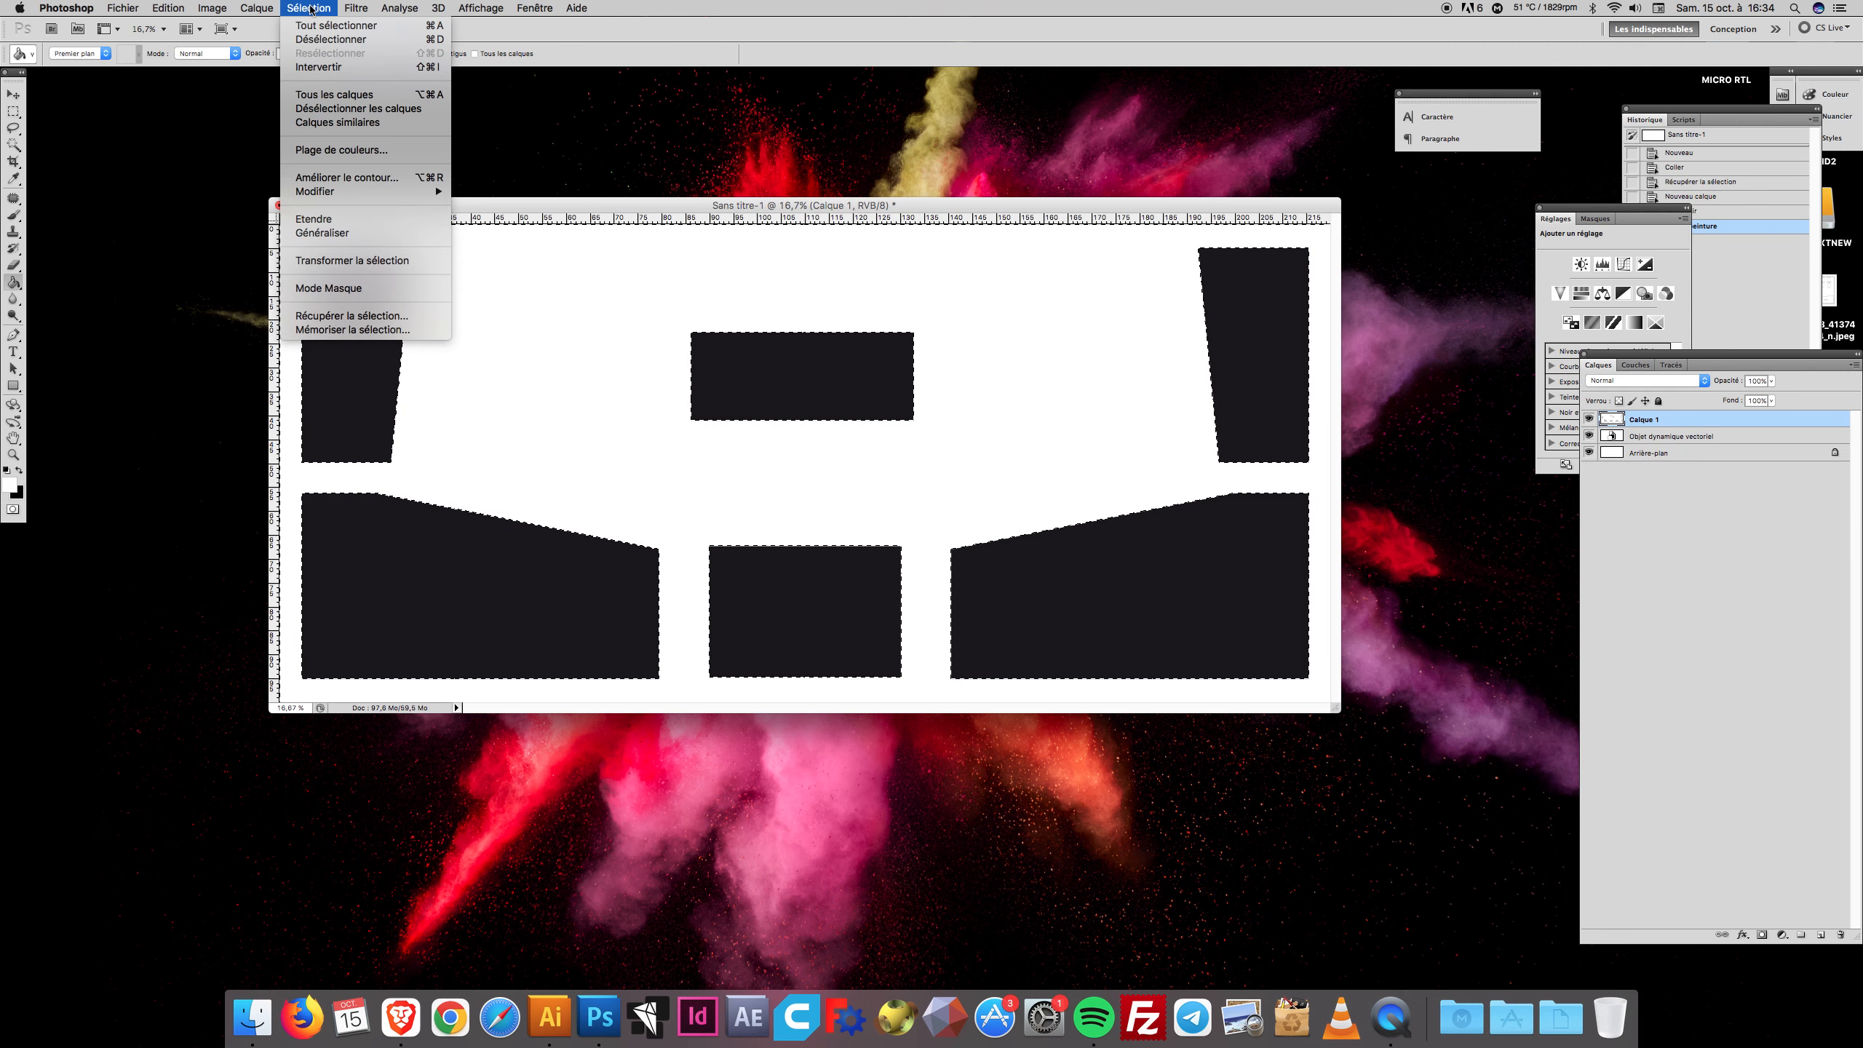
{"action": "left_click", "coordinate": [323, 25]}
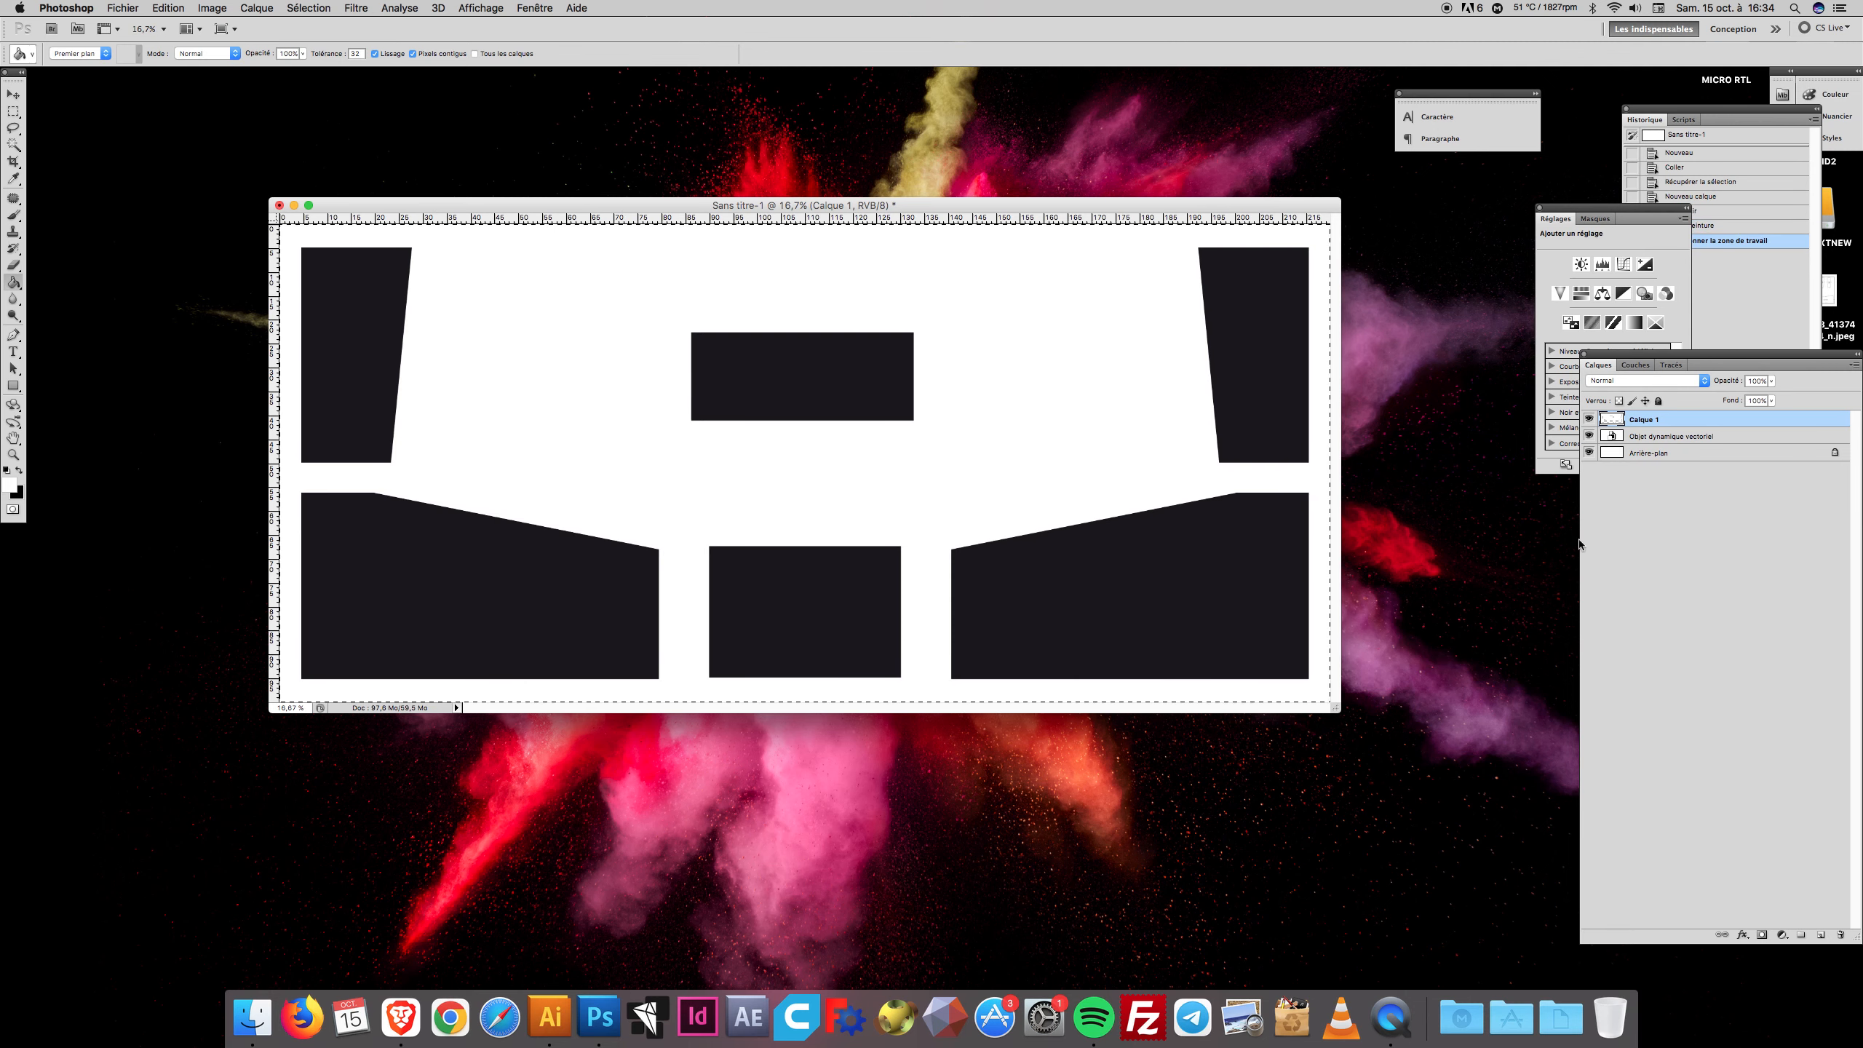
{"action": "left_click", "coordinate": [1647, 523]}
{"action": "left_click", "coordinate": [1637, 424]}
{"action": "double_click", "coordinate": [1645, 419]}
{"action": "type", "text": "masque"}
{"action": "key", "text": "Return"}
{"action": "left_click", "coordinate": [1646, 512]}
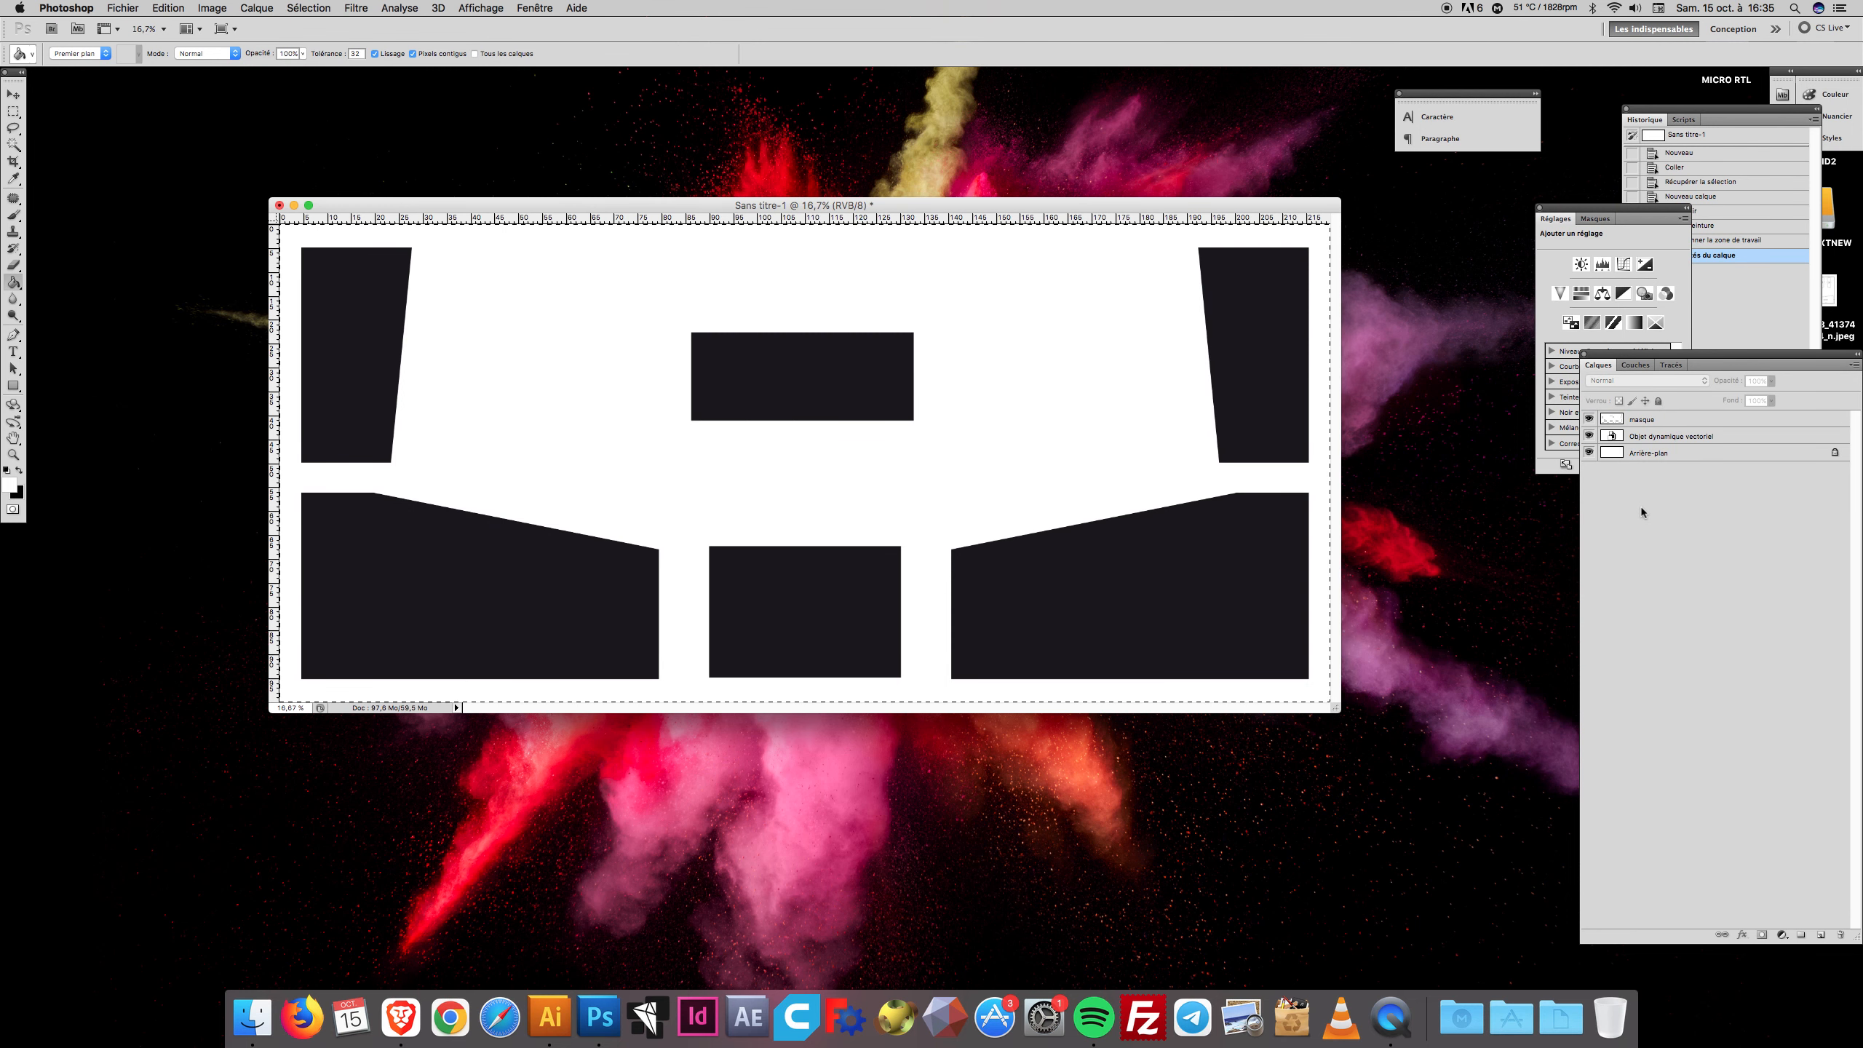
Hide the masque layer and clear the selection
{"action": "left_click", "coordinate": [1590, 419]}
{"action": "key", "text": "super+d"}
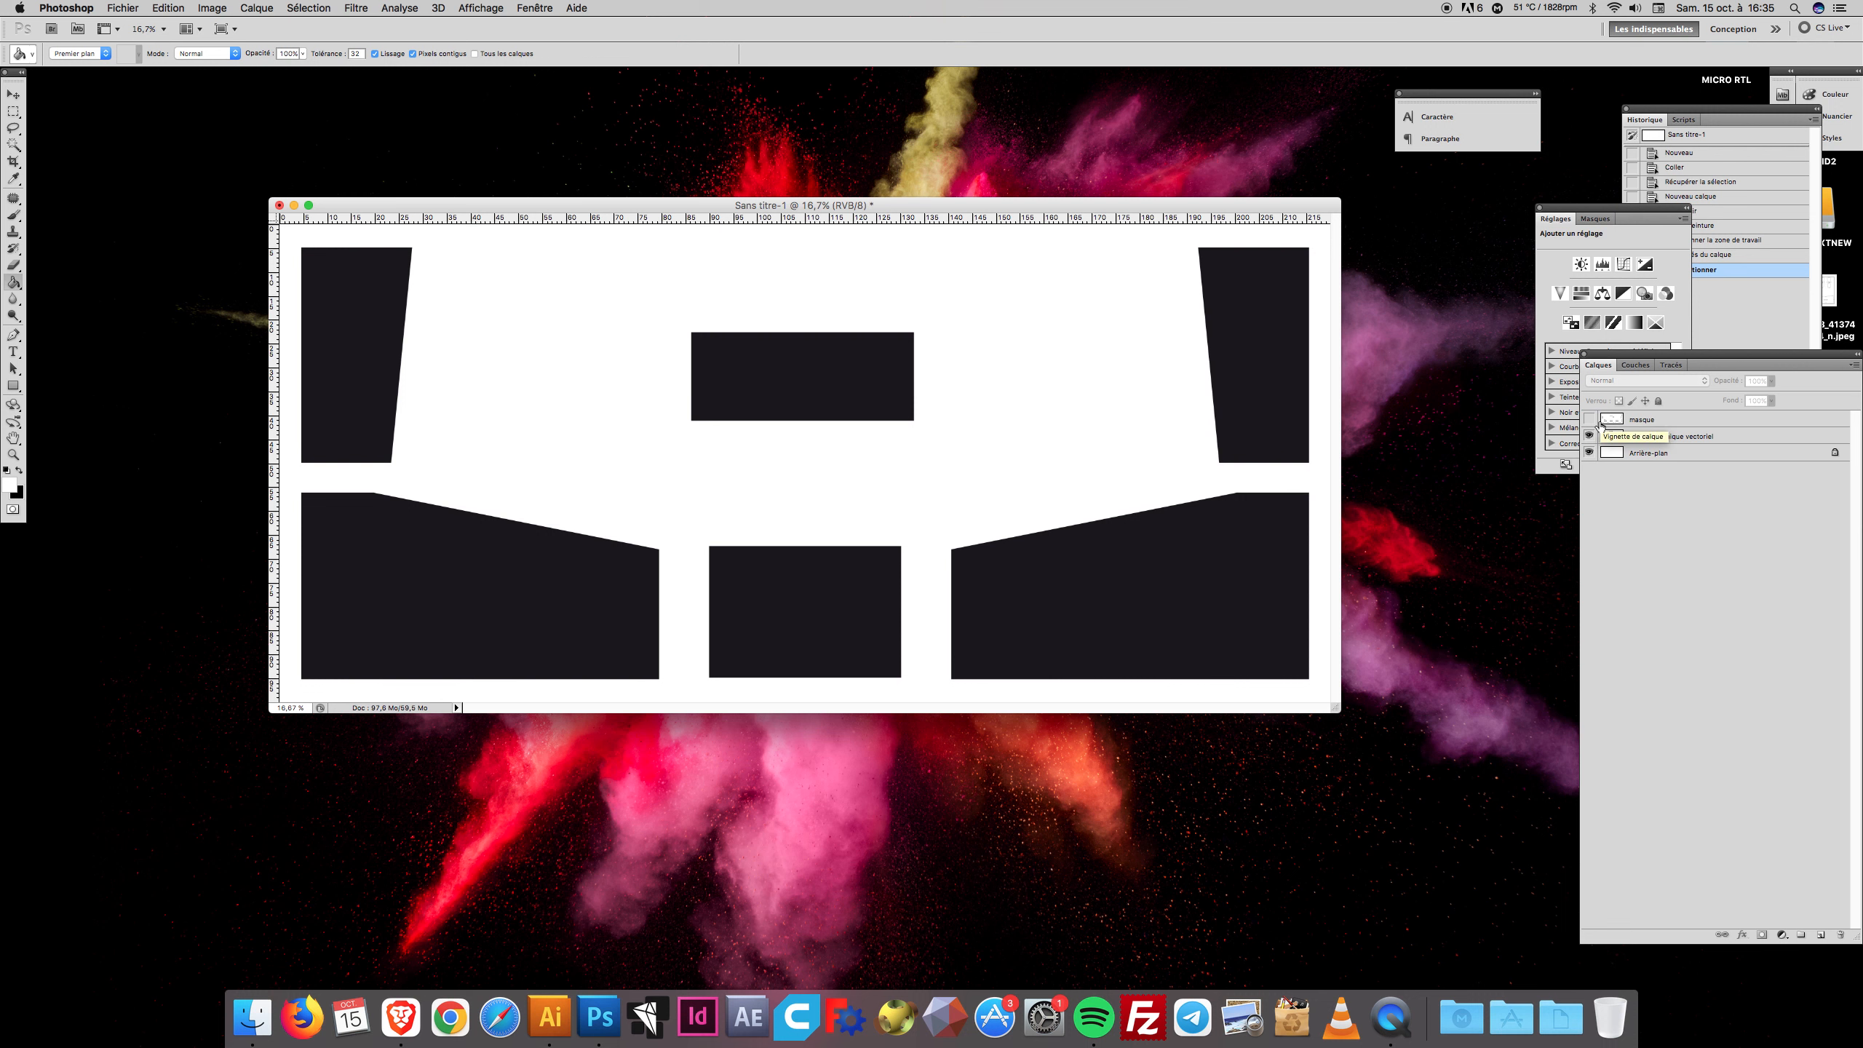
{"action": "left_click", "coordinate": [1615, 438]}
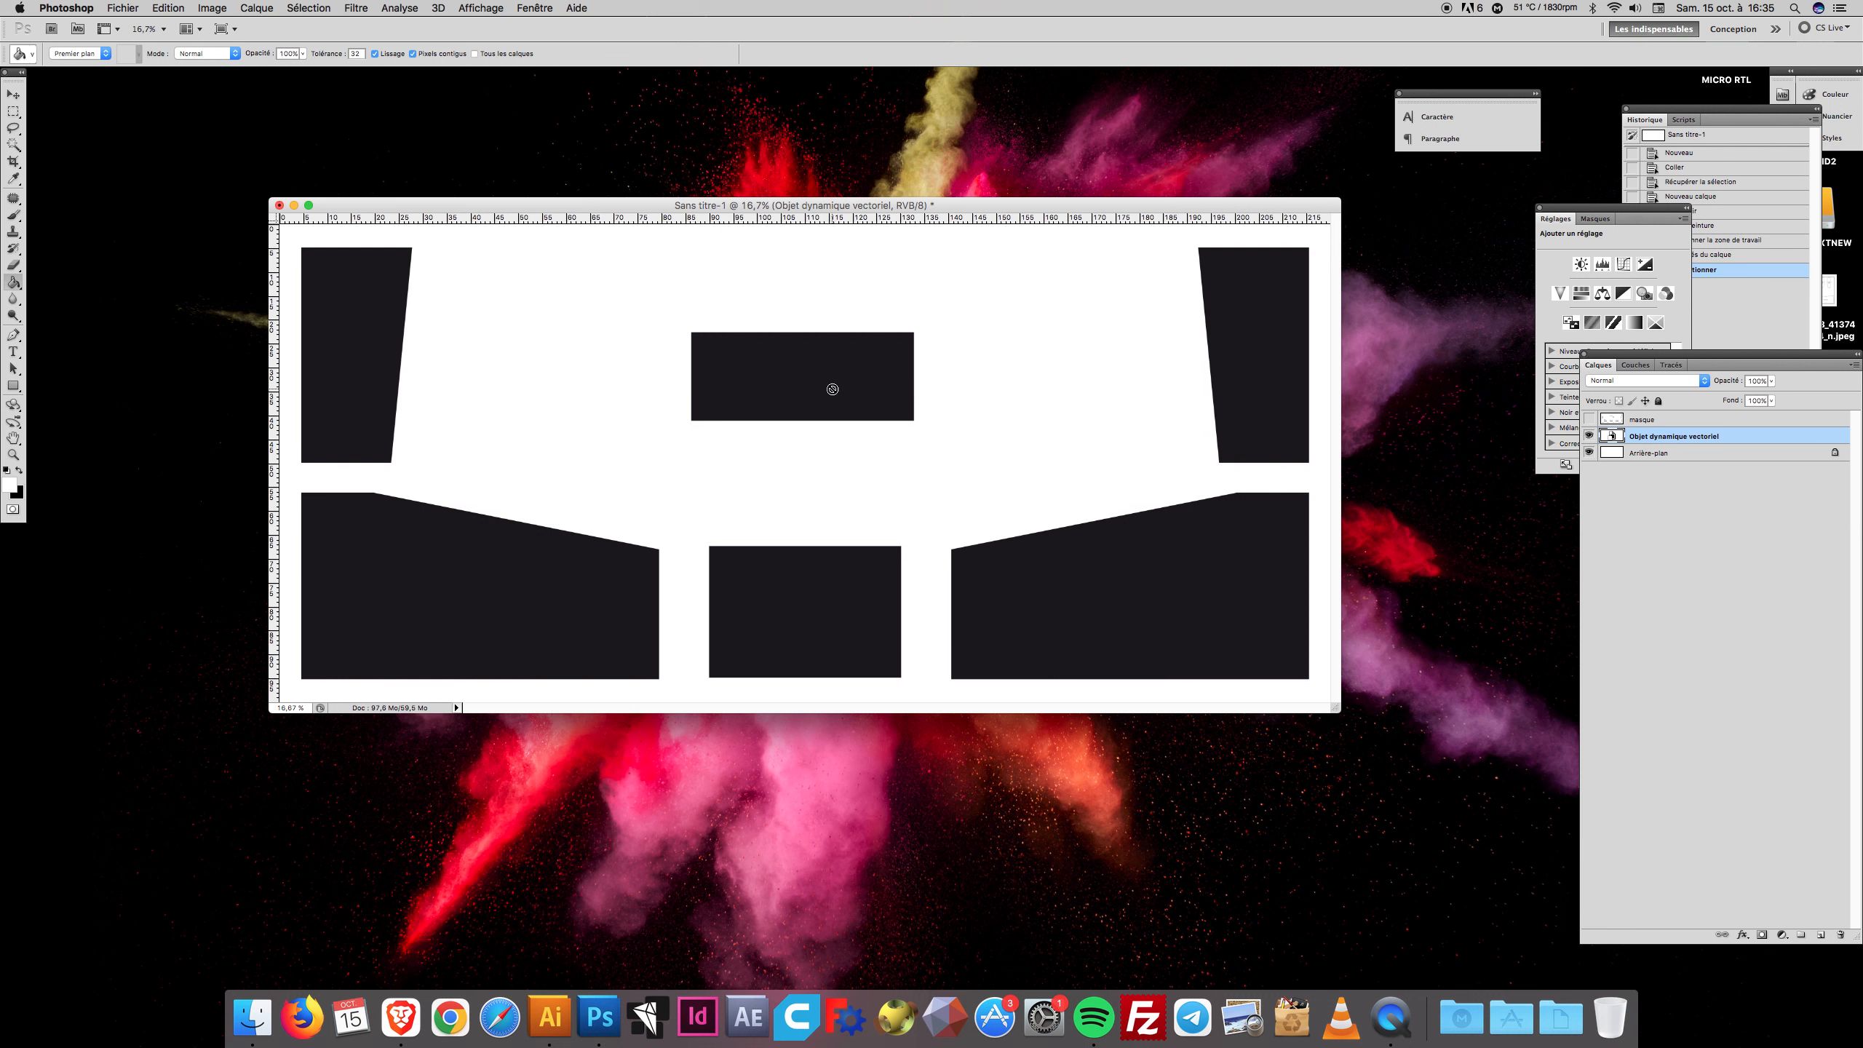
{"action": "left_click", "coordinate": [1695, 563]}
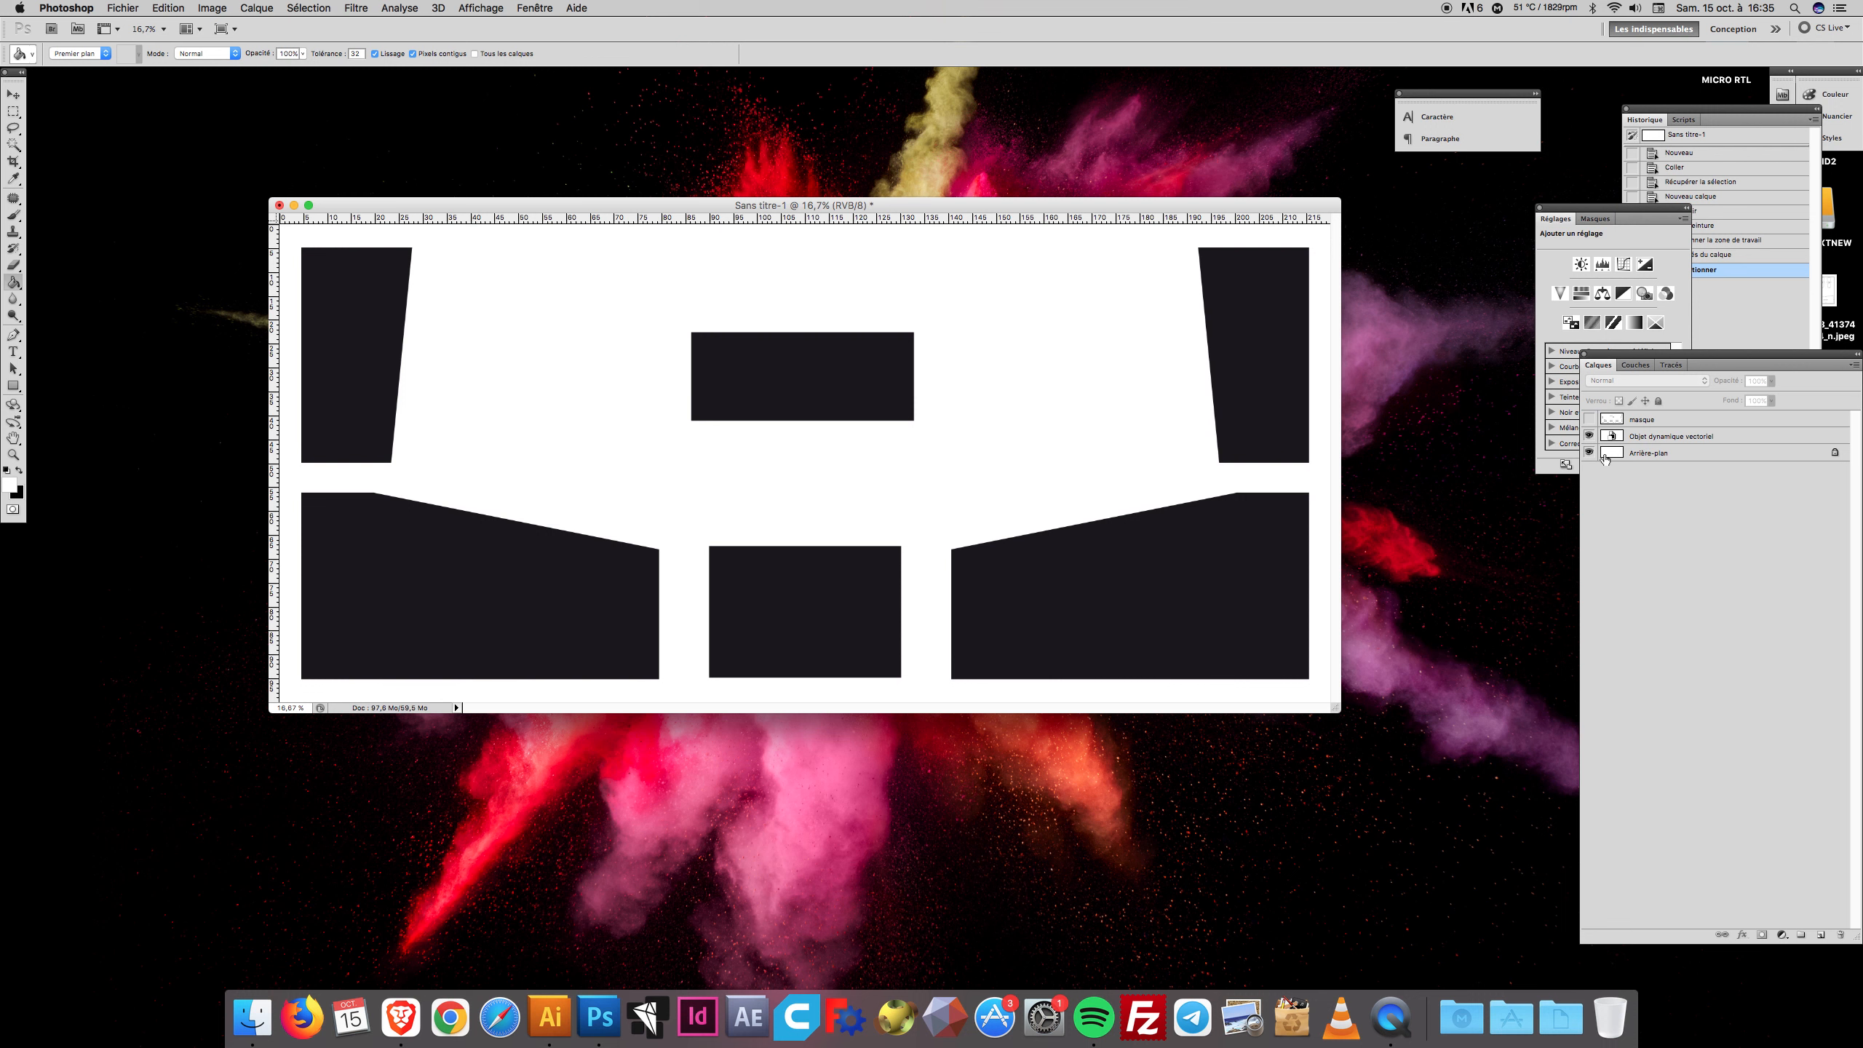
Select the lower-right side panel of the Objet dynamique vectoriel layer with the Magic Wand and add an empty layer above it
{"action": "left_click", "coordinate": [1619, 437]}
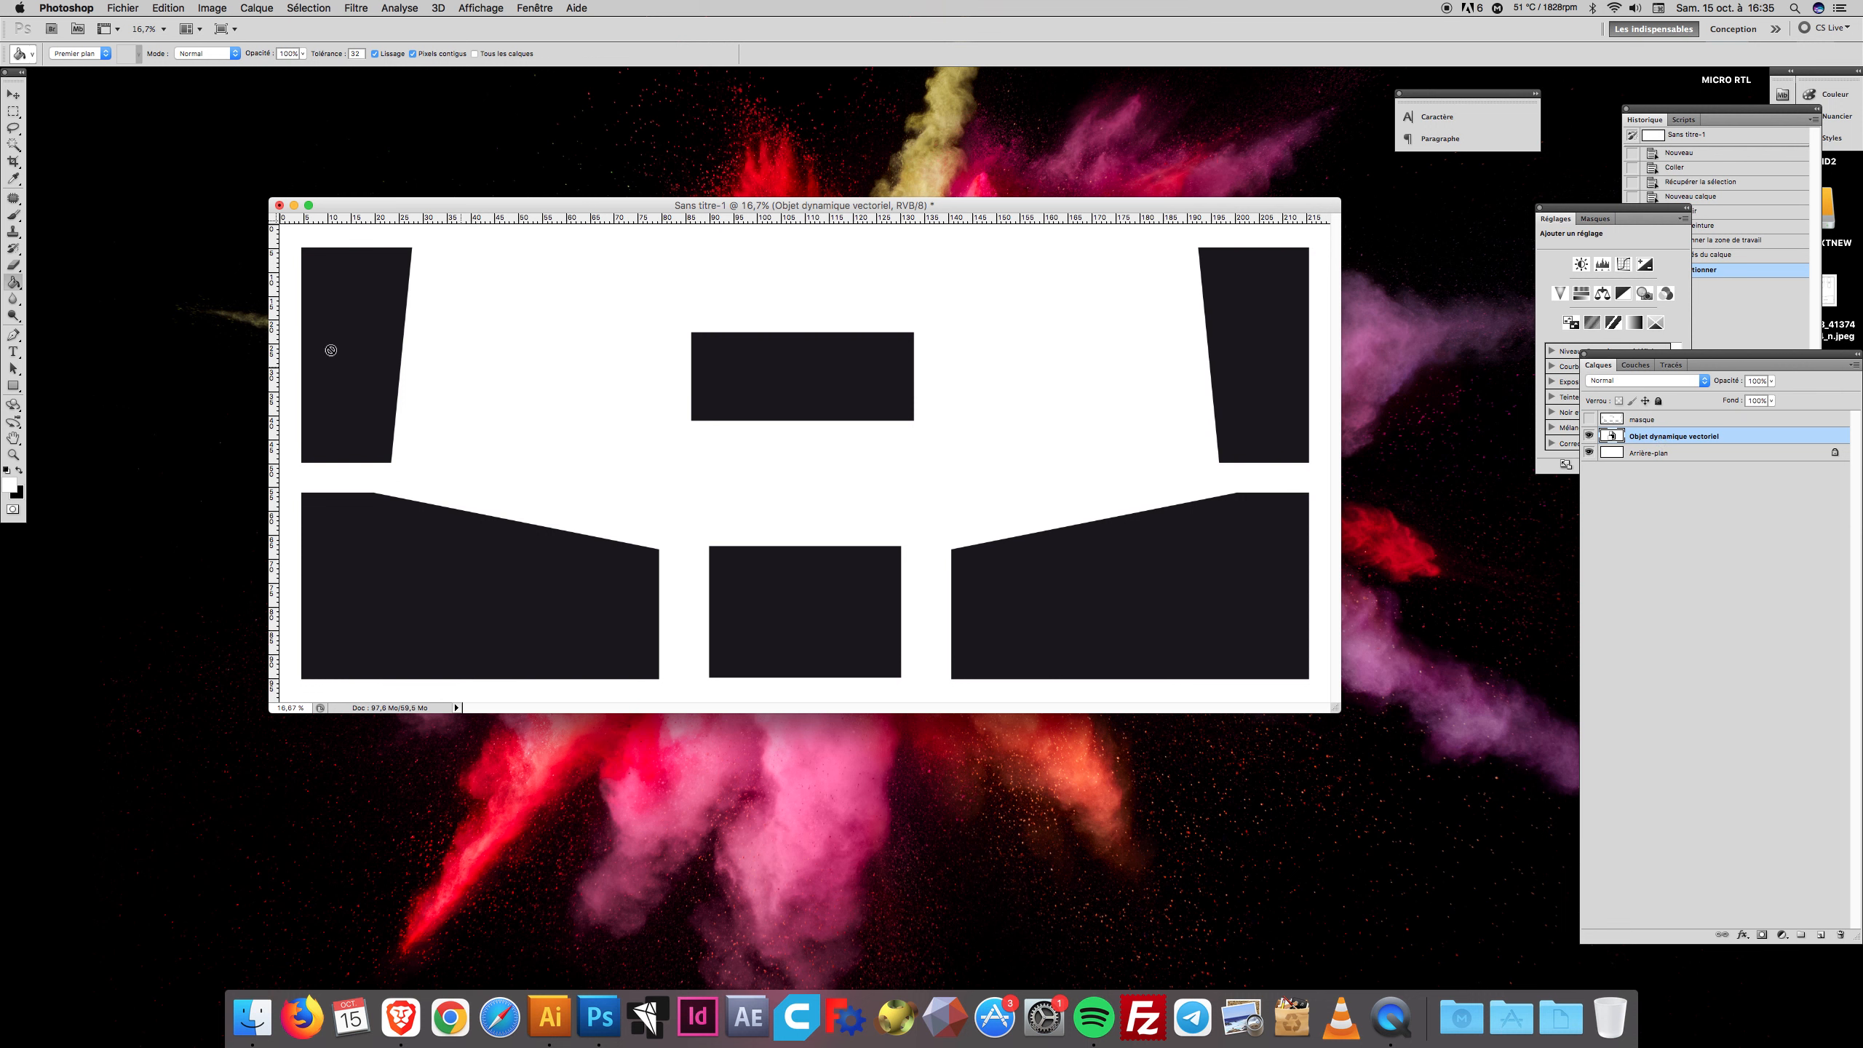
{"action": "left_click", "coordinate": [14, 146]}
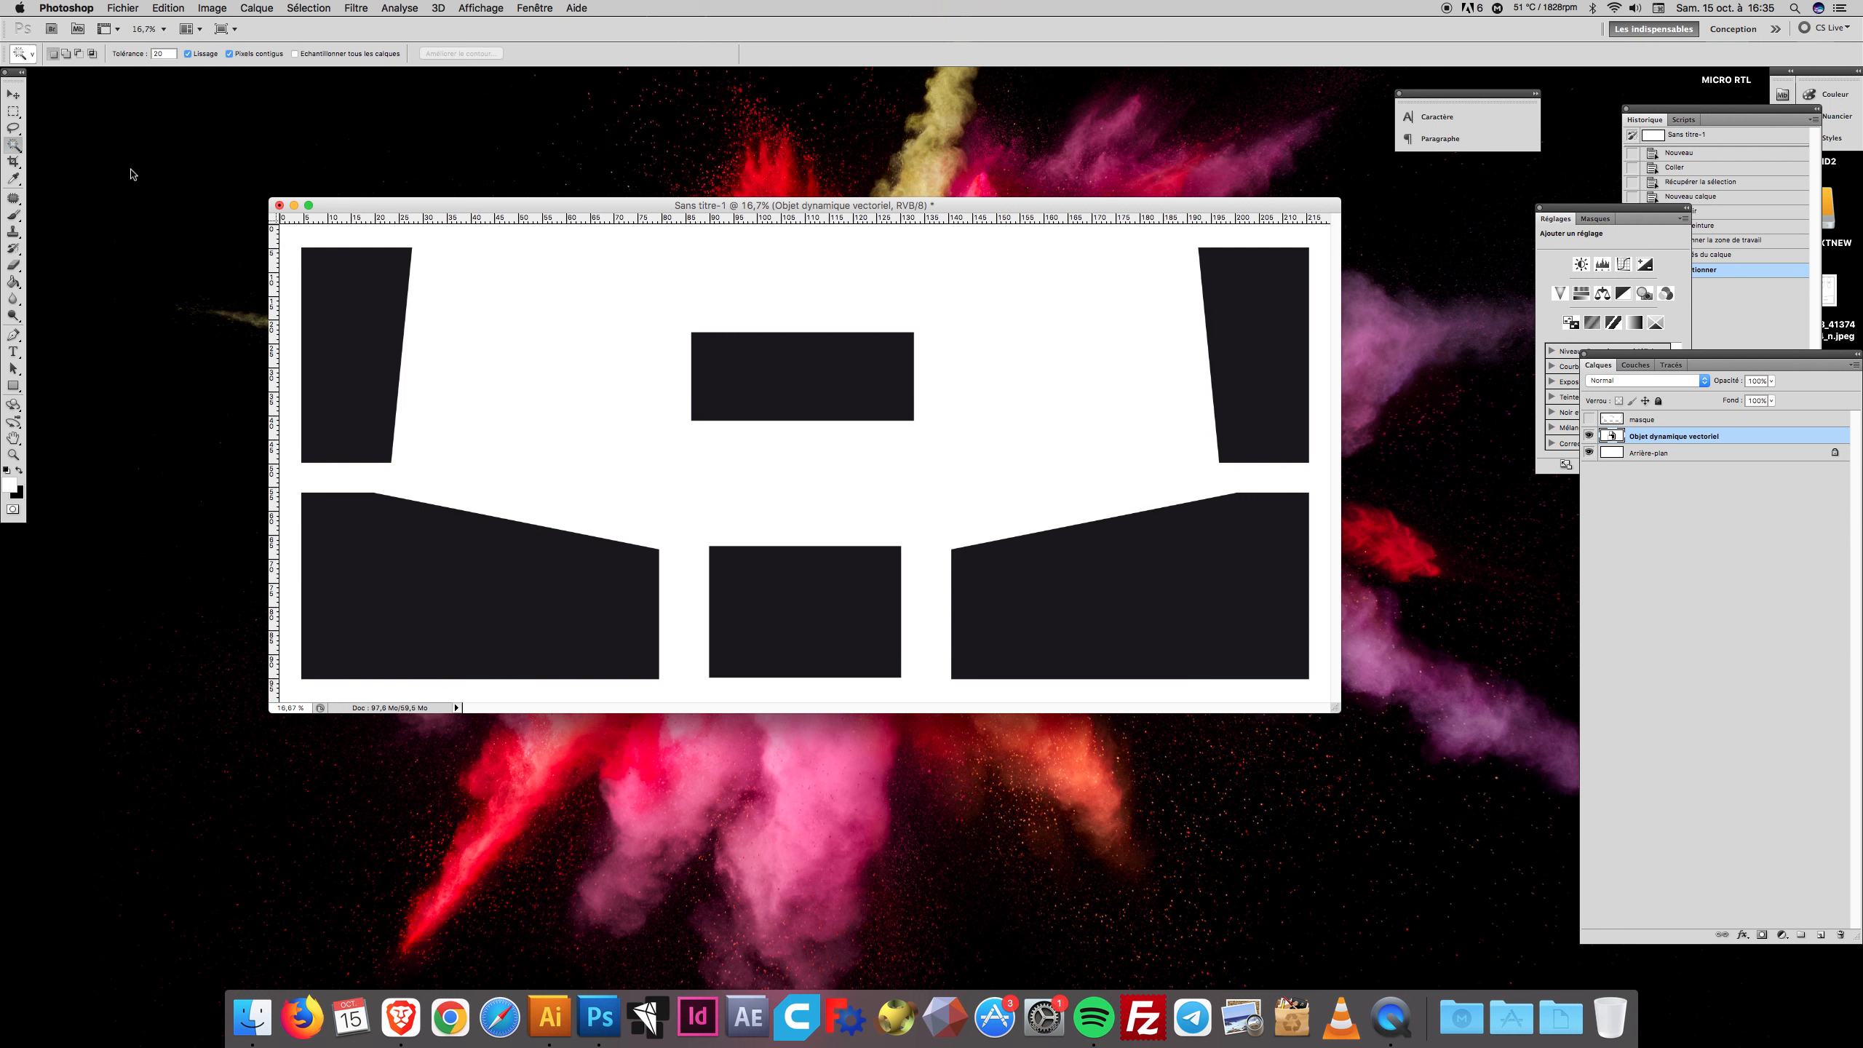
{"action": "left_click", "coordinate": [1153, 592]}
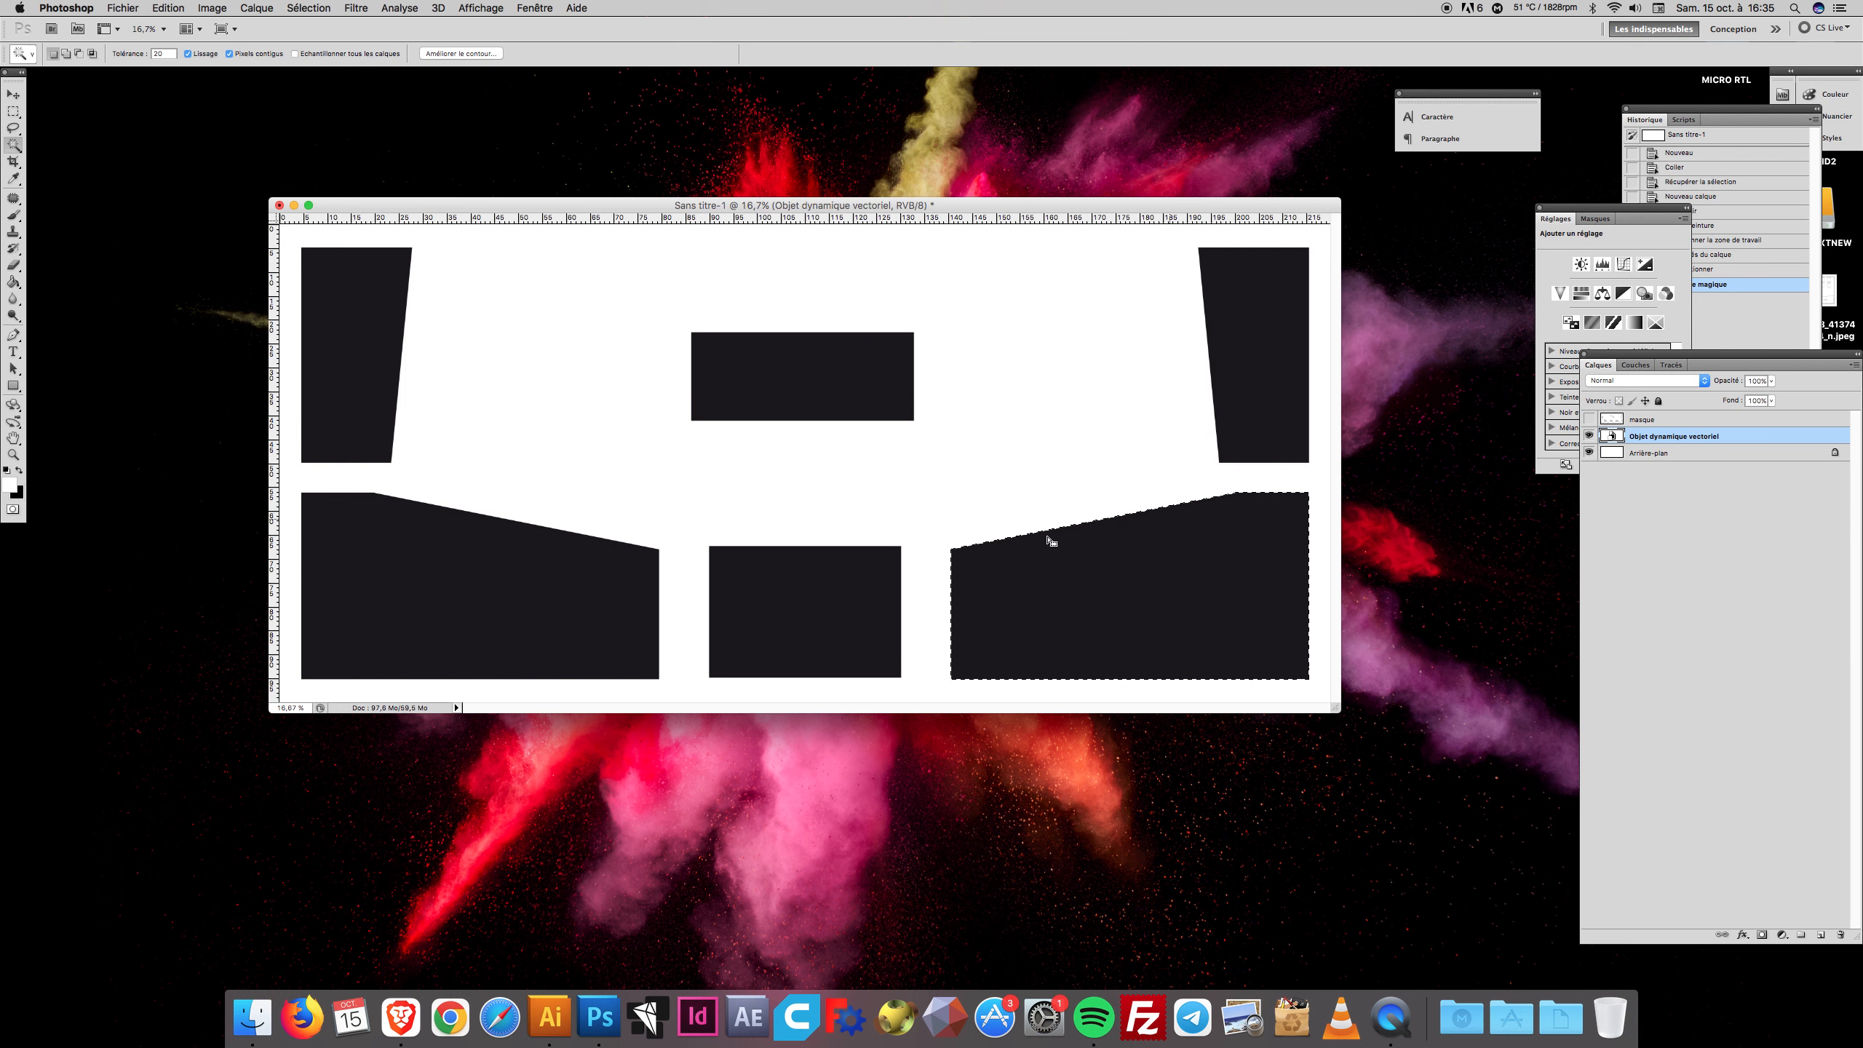
{"action": "left_click", "coordinate": [1822, 936]}
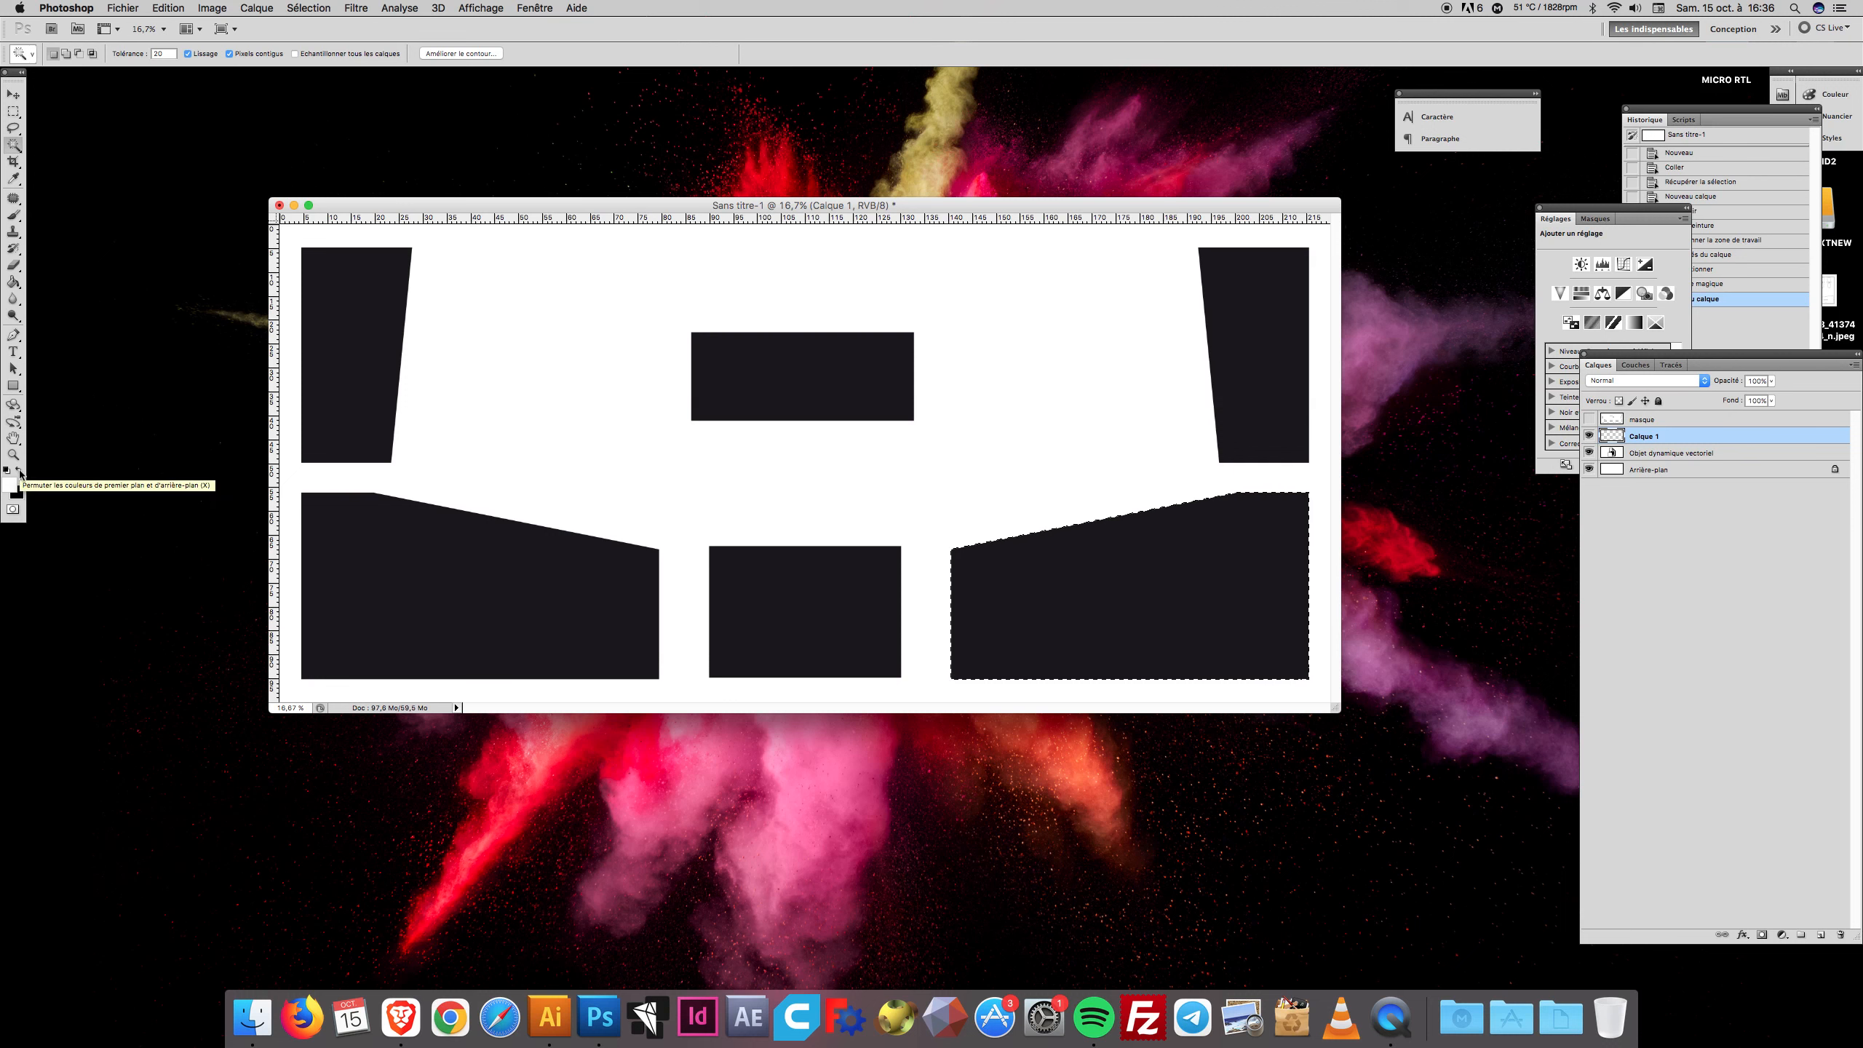
Set the foreground colour to red and fill the selected lower-right panel on the new layer with the Paint Bucket
{"action": "left_click", "coordinate": [10, 484]}
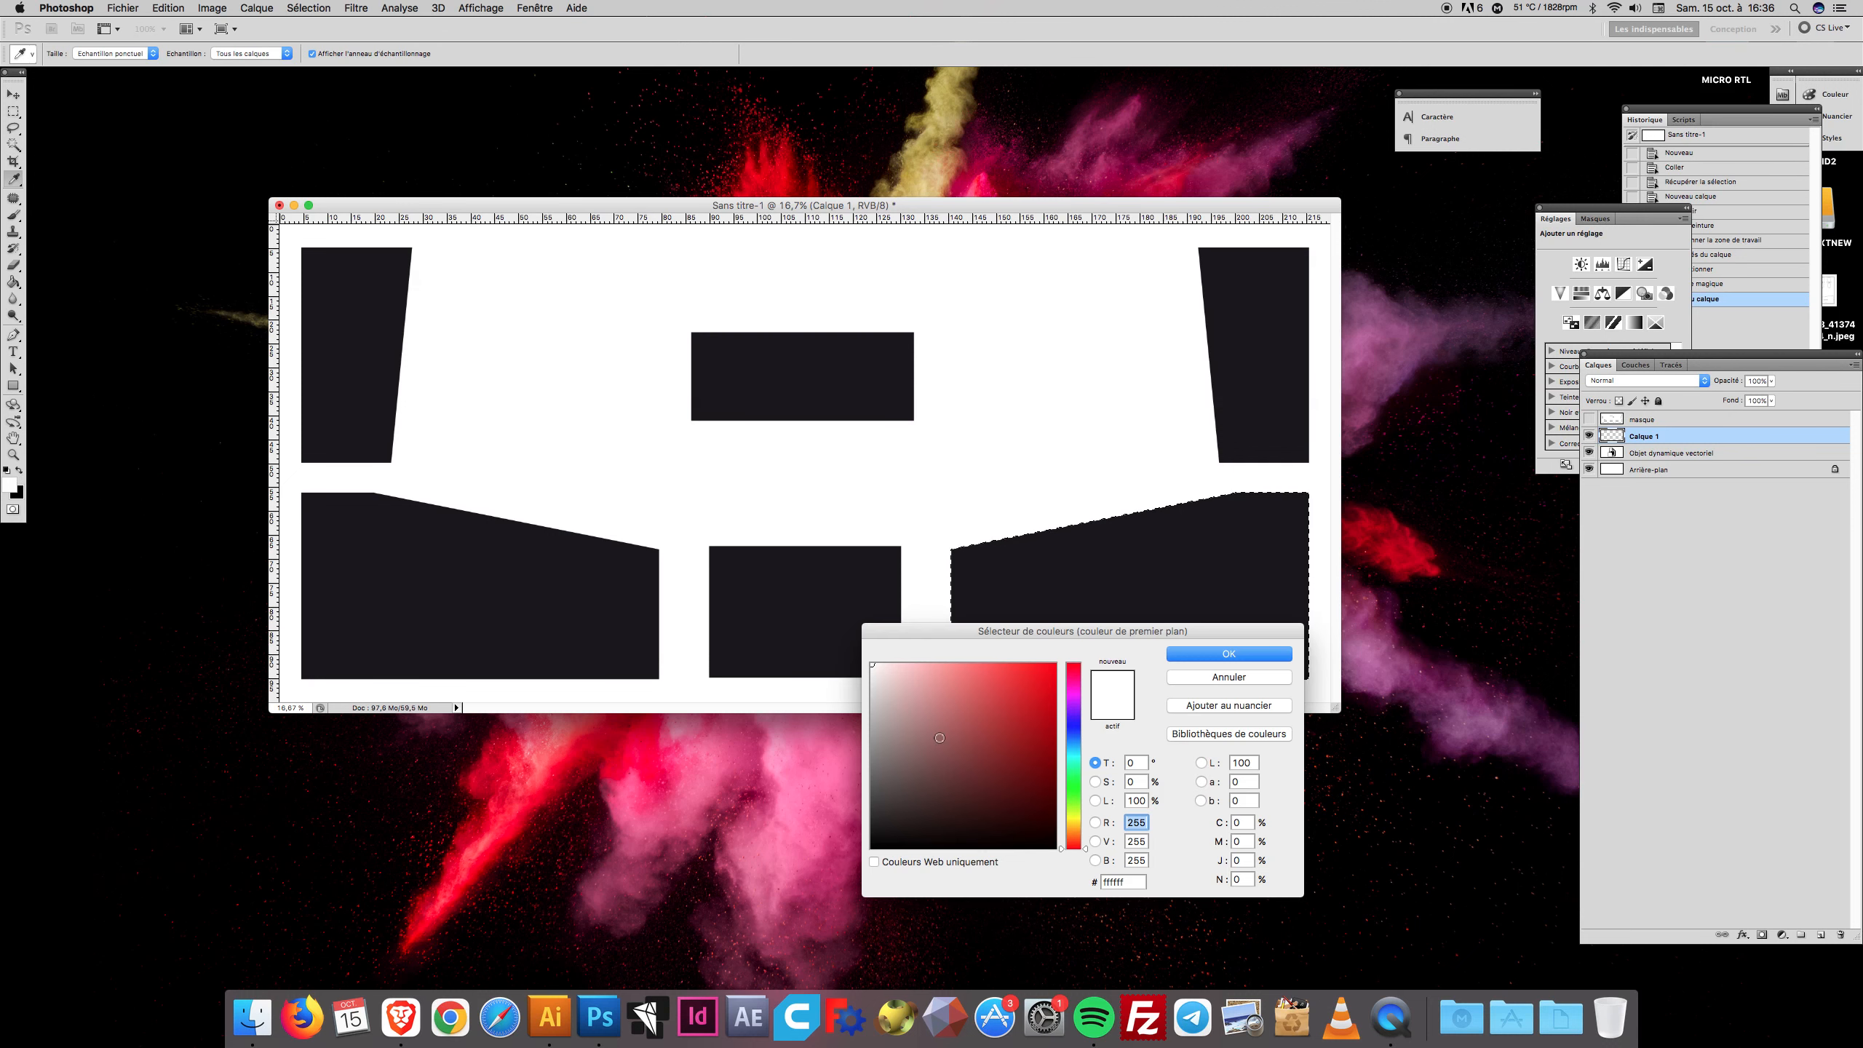
{"action": "left_click_drag", "start_coordinate": [1089, 652], "coordinate": [1092, 652]}
{"action": "key", "text": "Return"}
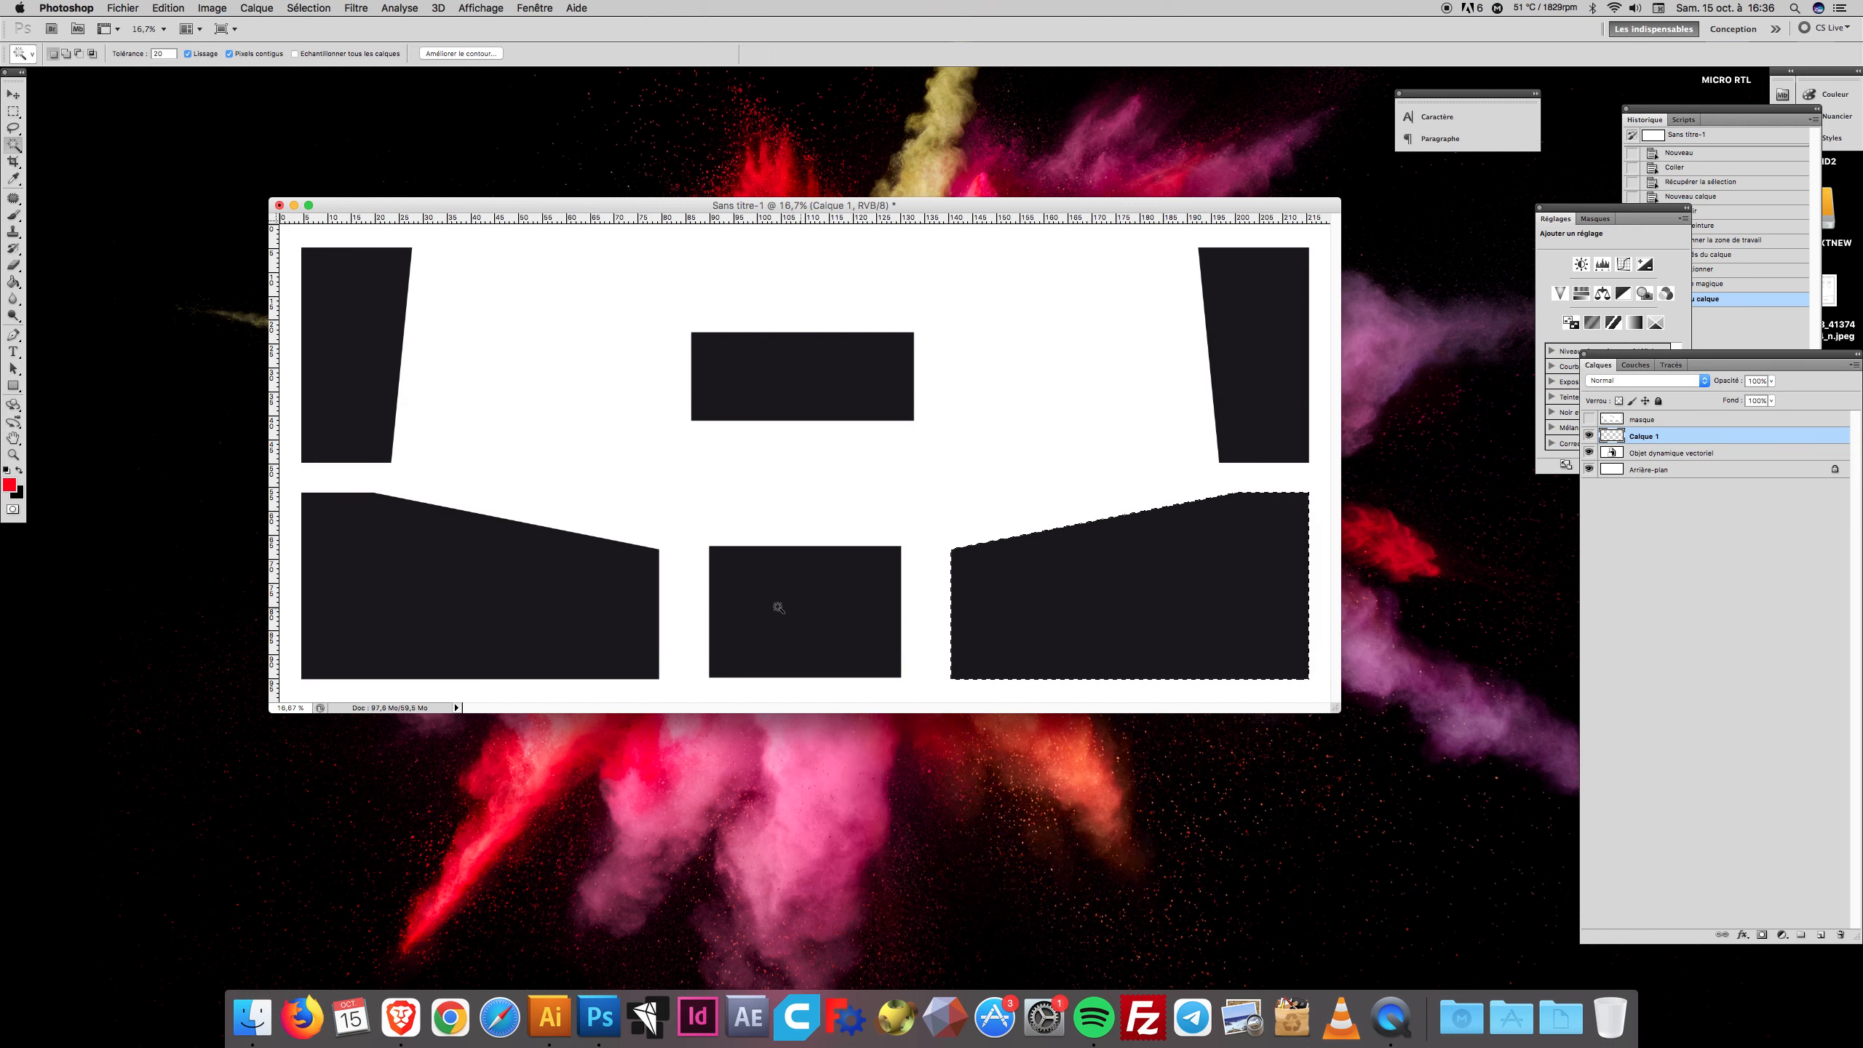
{"action": "left_click", "coordinate": [13, 282]}
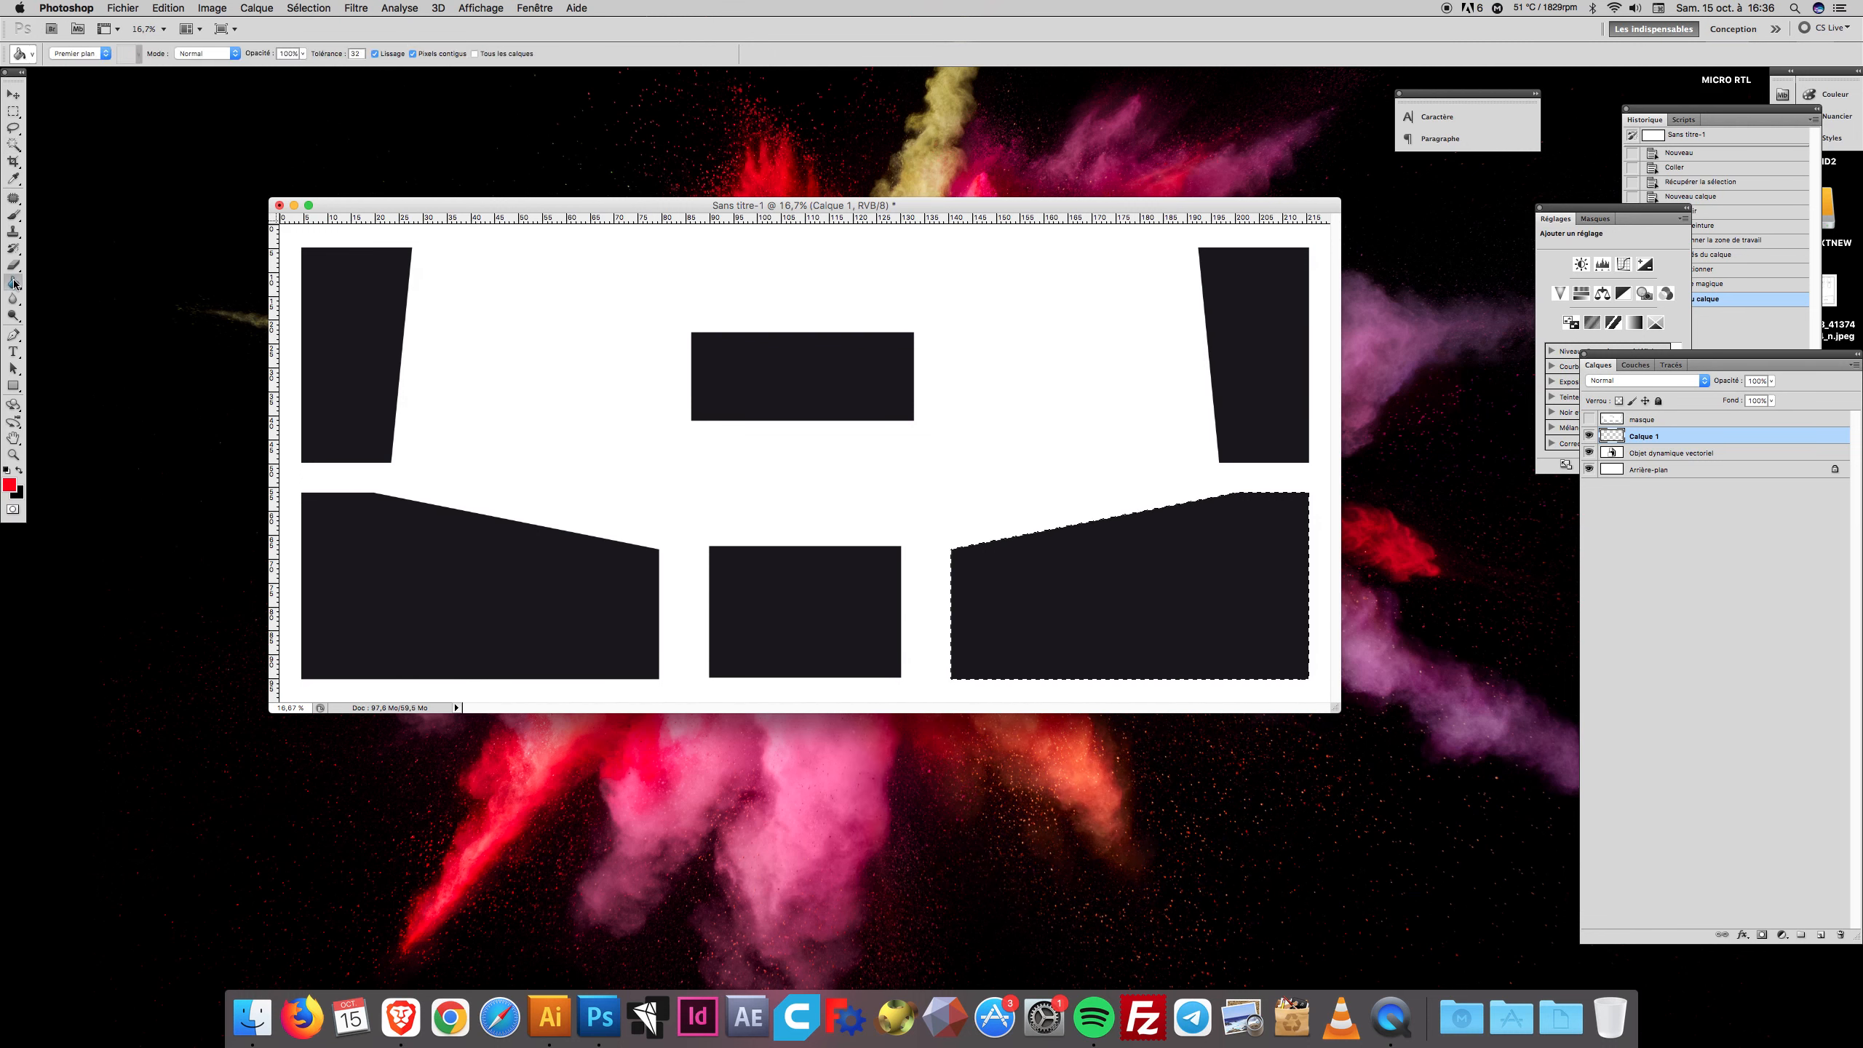
{"action": "left_click", "coordinate": [1145, 559]}
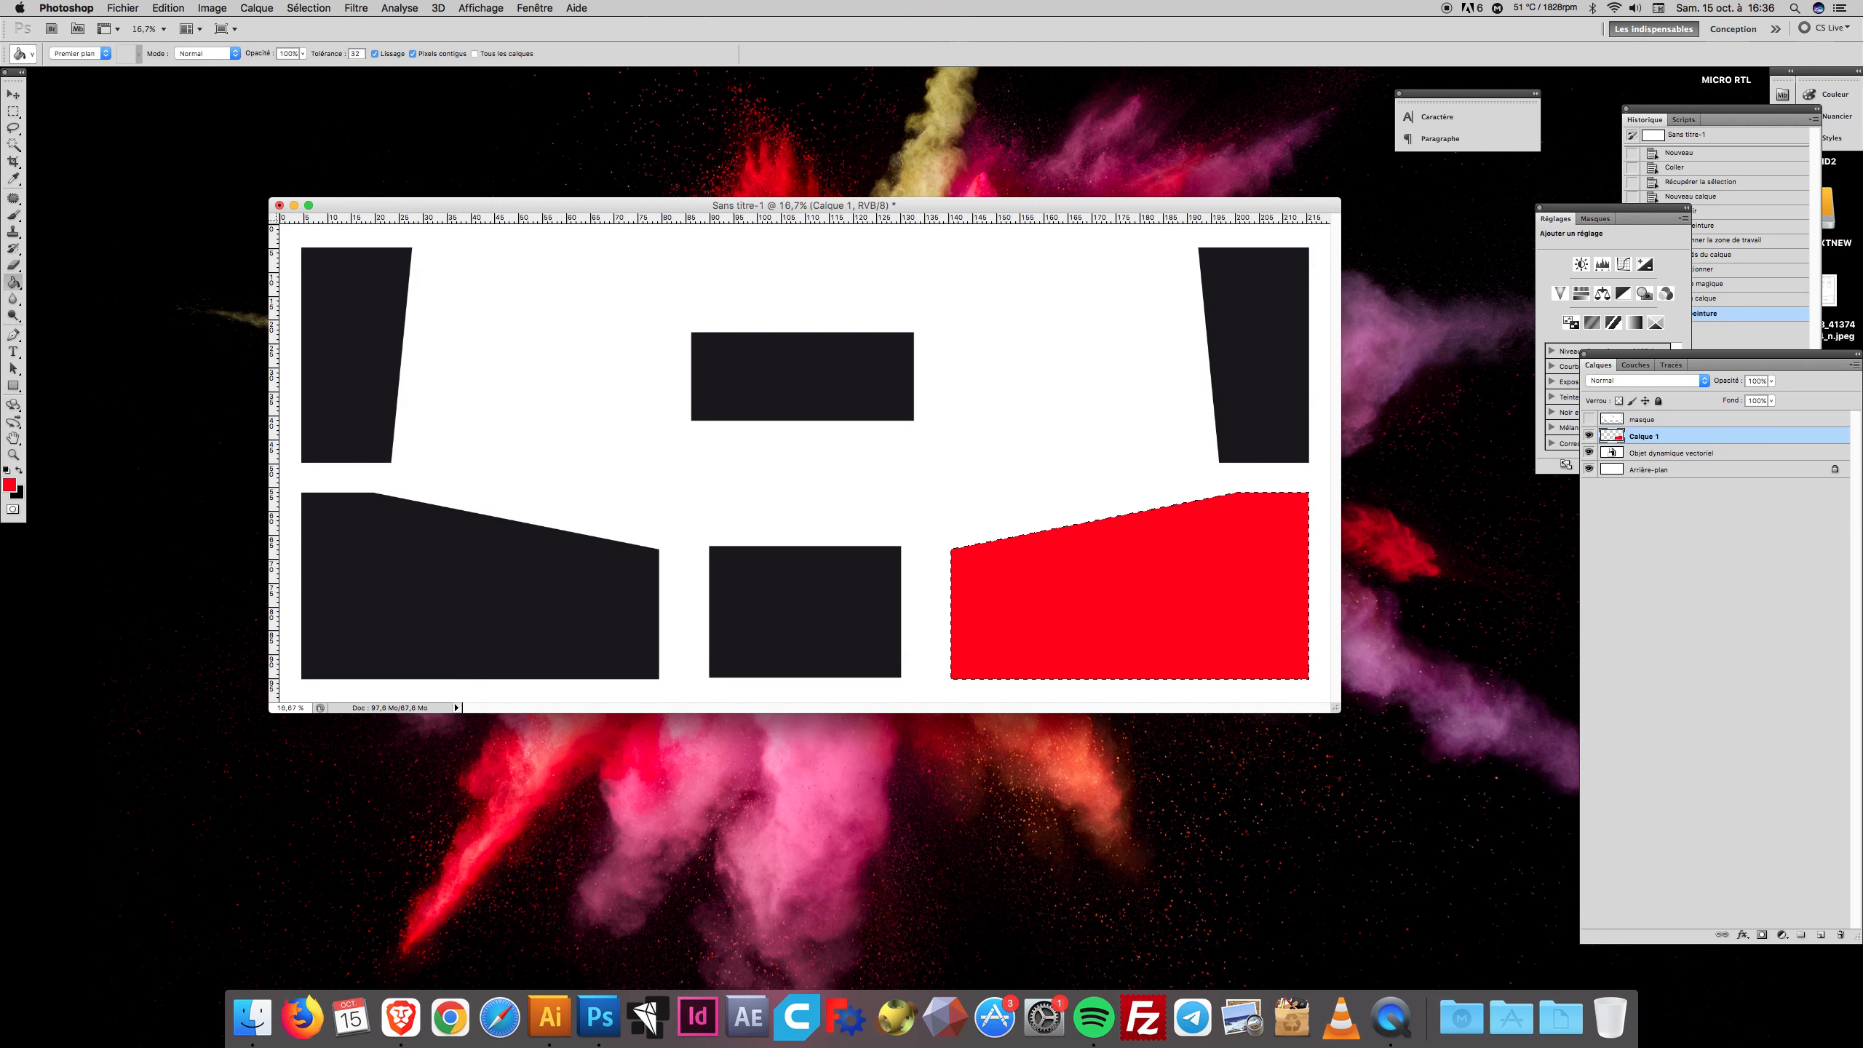
{"action": "left_click", "coordinate": [1657, 524]}
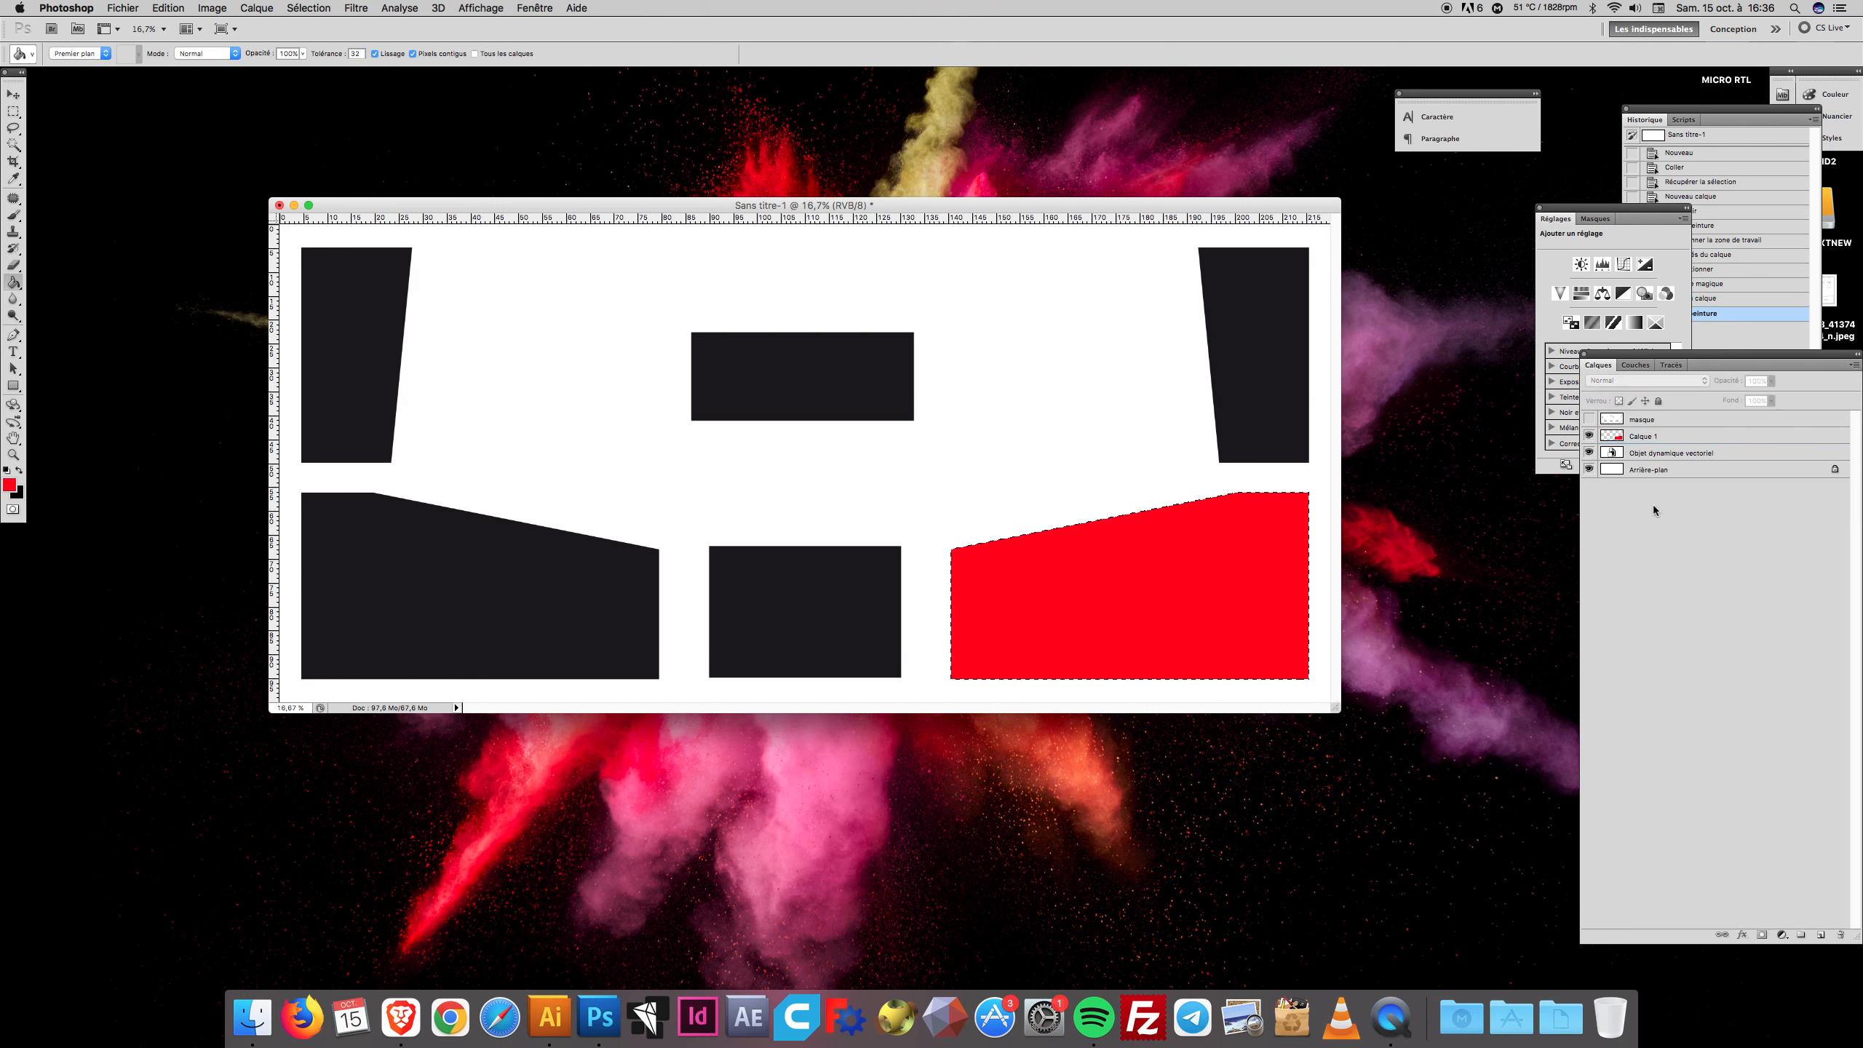
Convert the layer with the red lower-right panel into an objet dynamique
{"action": "left_click", "coordinate": [1647, 436]}
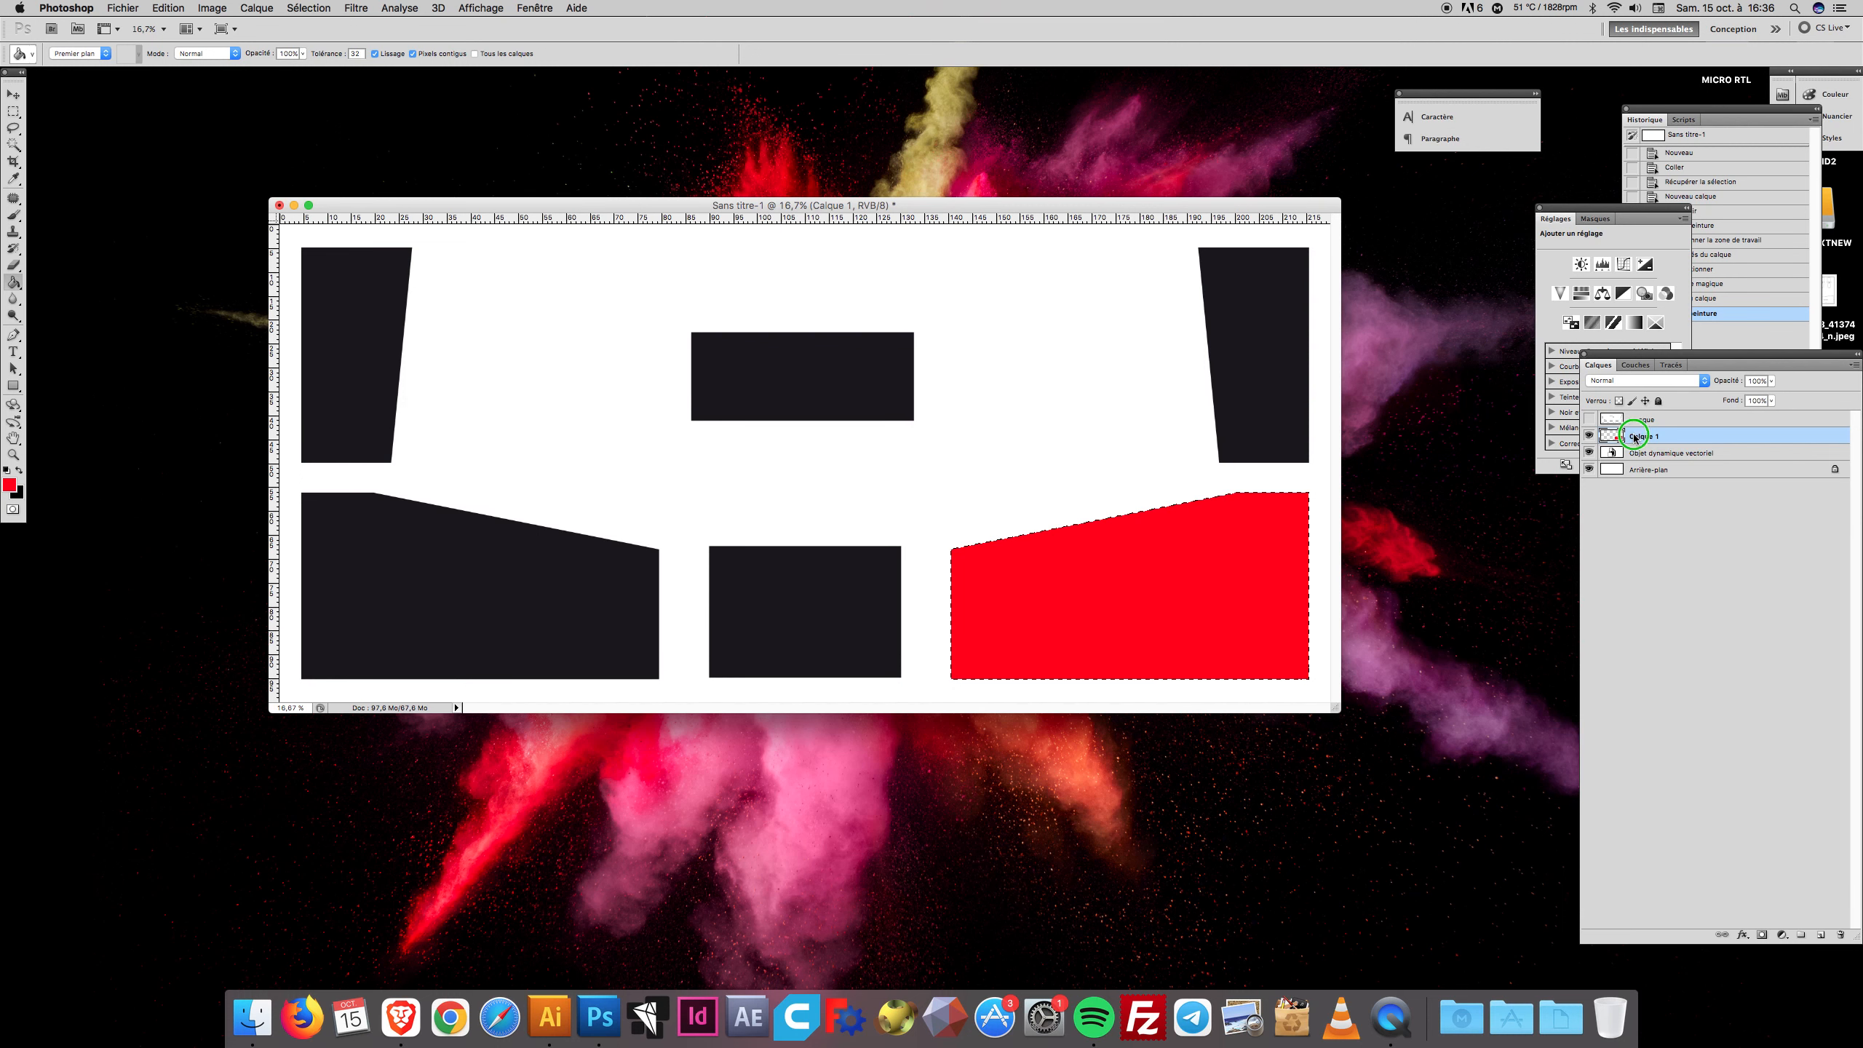
{"action": "right_click", "coordinate": [1635, 439]}
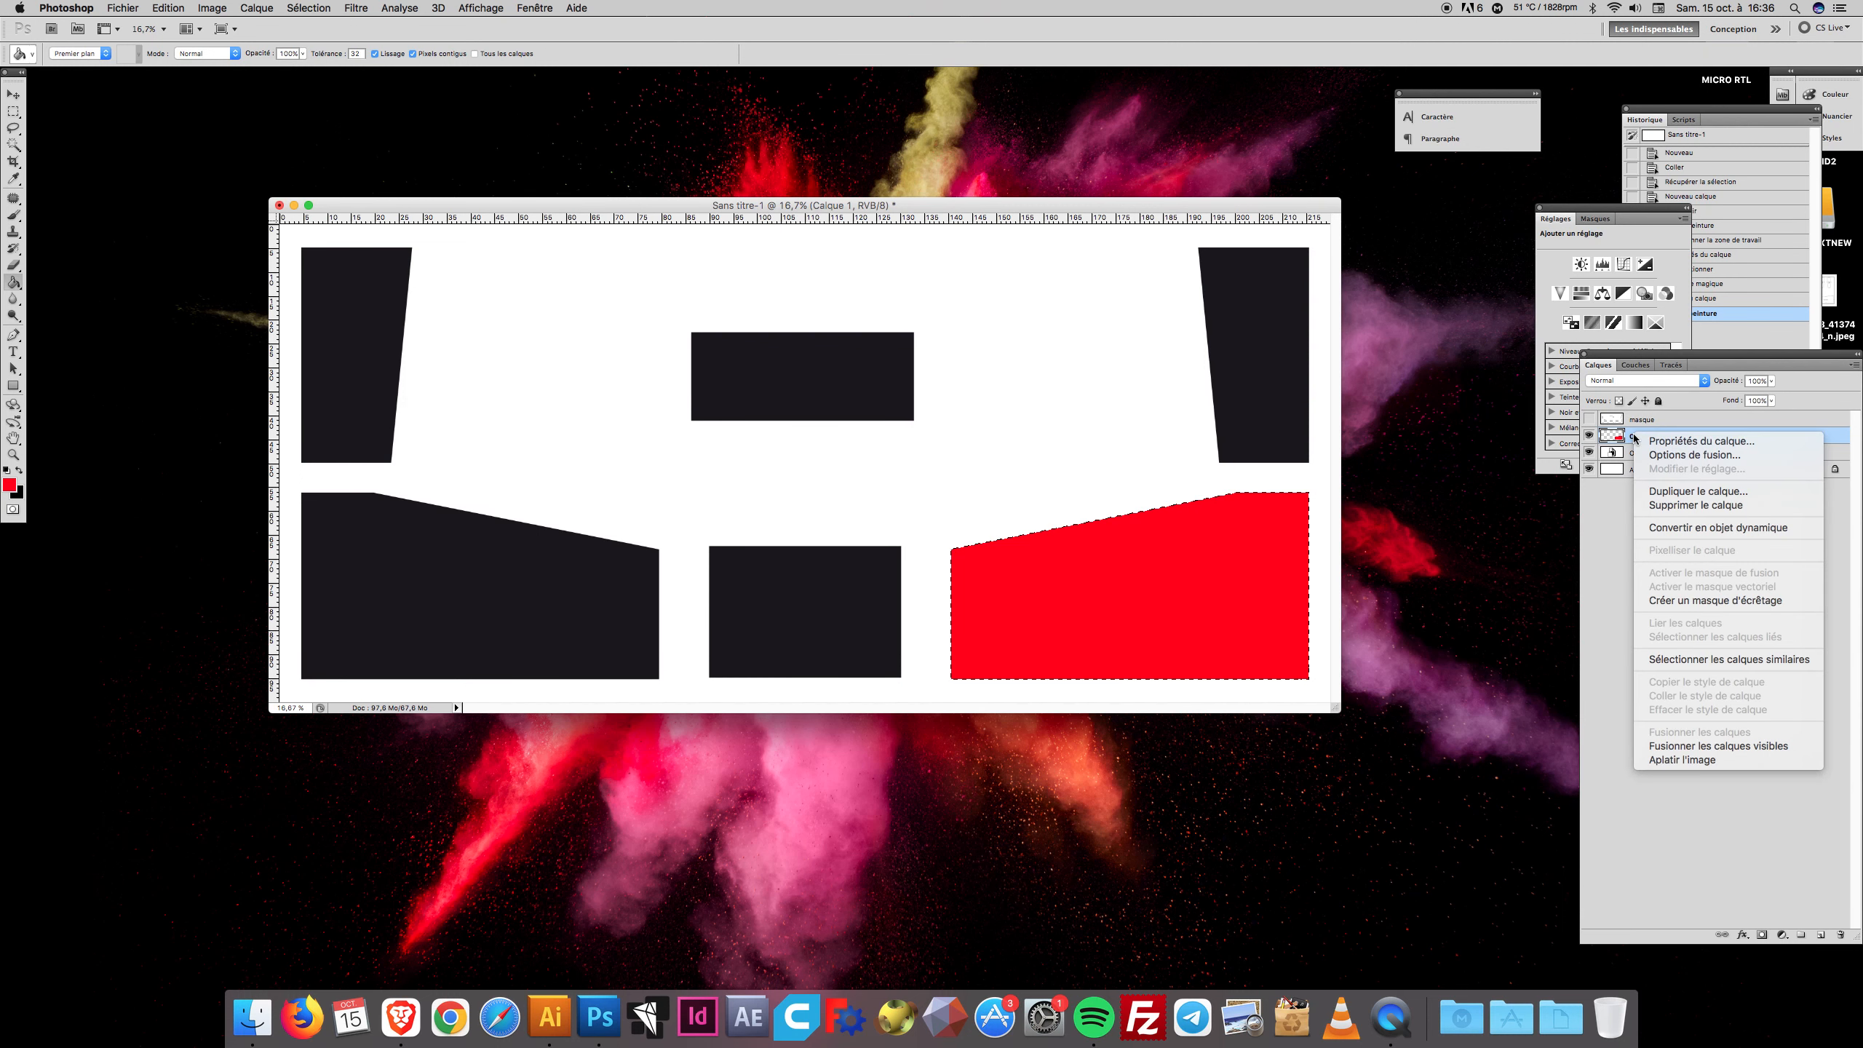
{"action": "left_click", "coordinate": [1659, 527]}
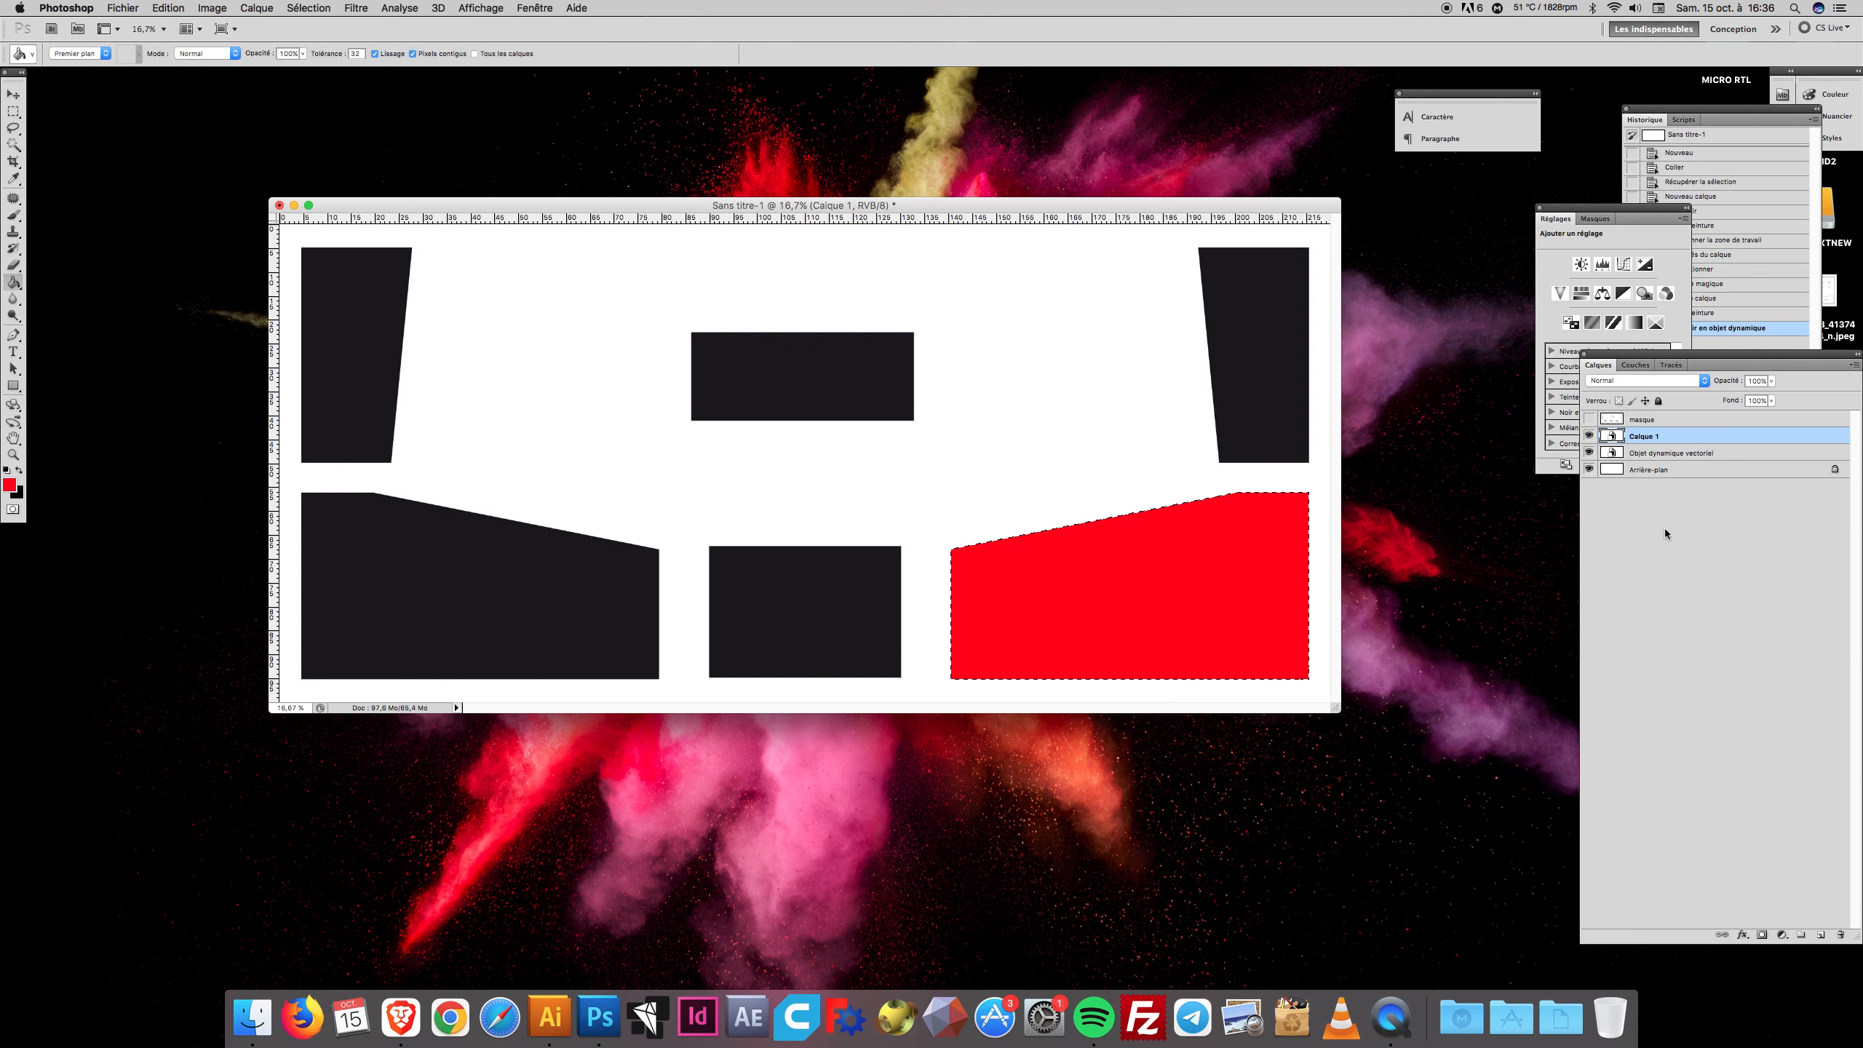
Rename the converted layer caisse droite and clear the selection around its panel
{"action": "double_click", "coordinate": [1641, 437]}
{"action": "type", "text": "caisse"}
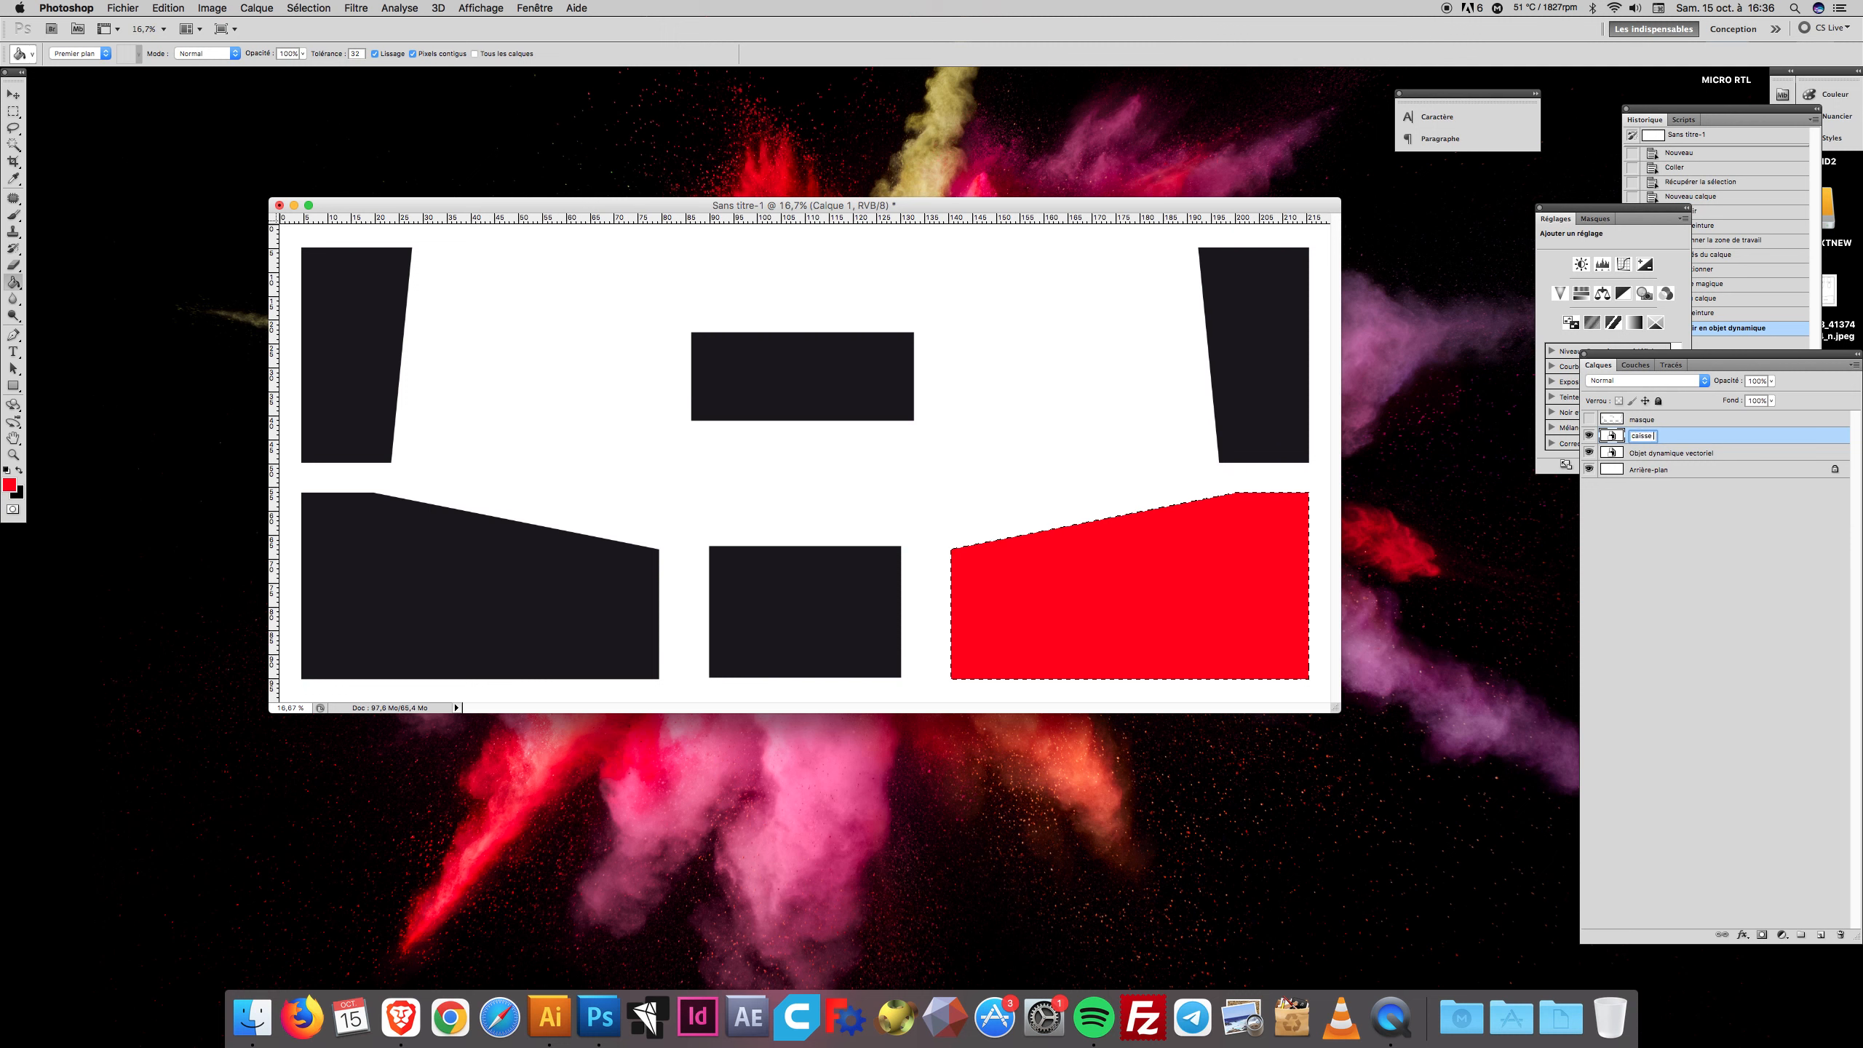
{"action": "type", "text": " droite"}
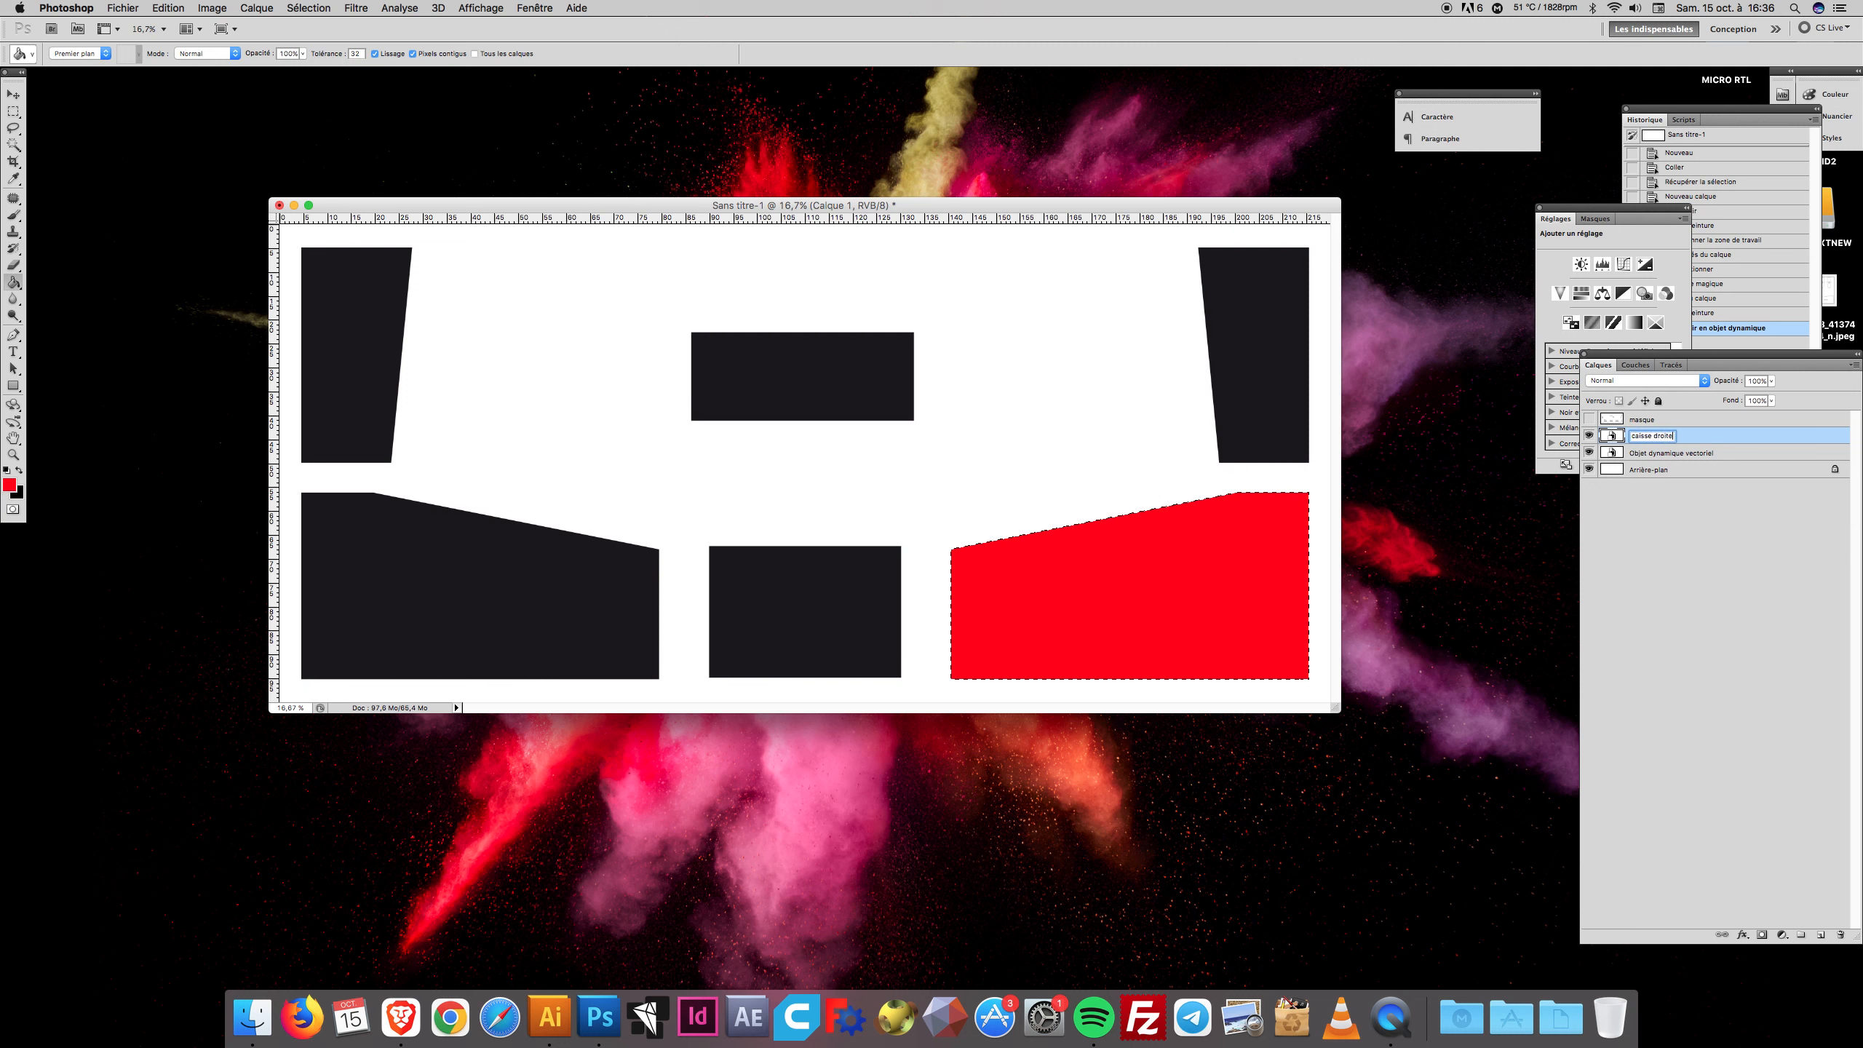
{"action": "left_click", "coordinate": [1610, 542]}
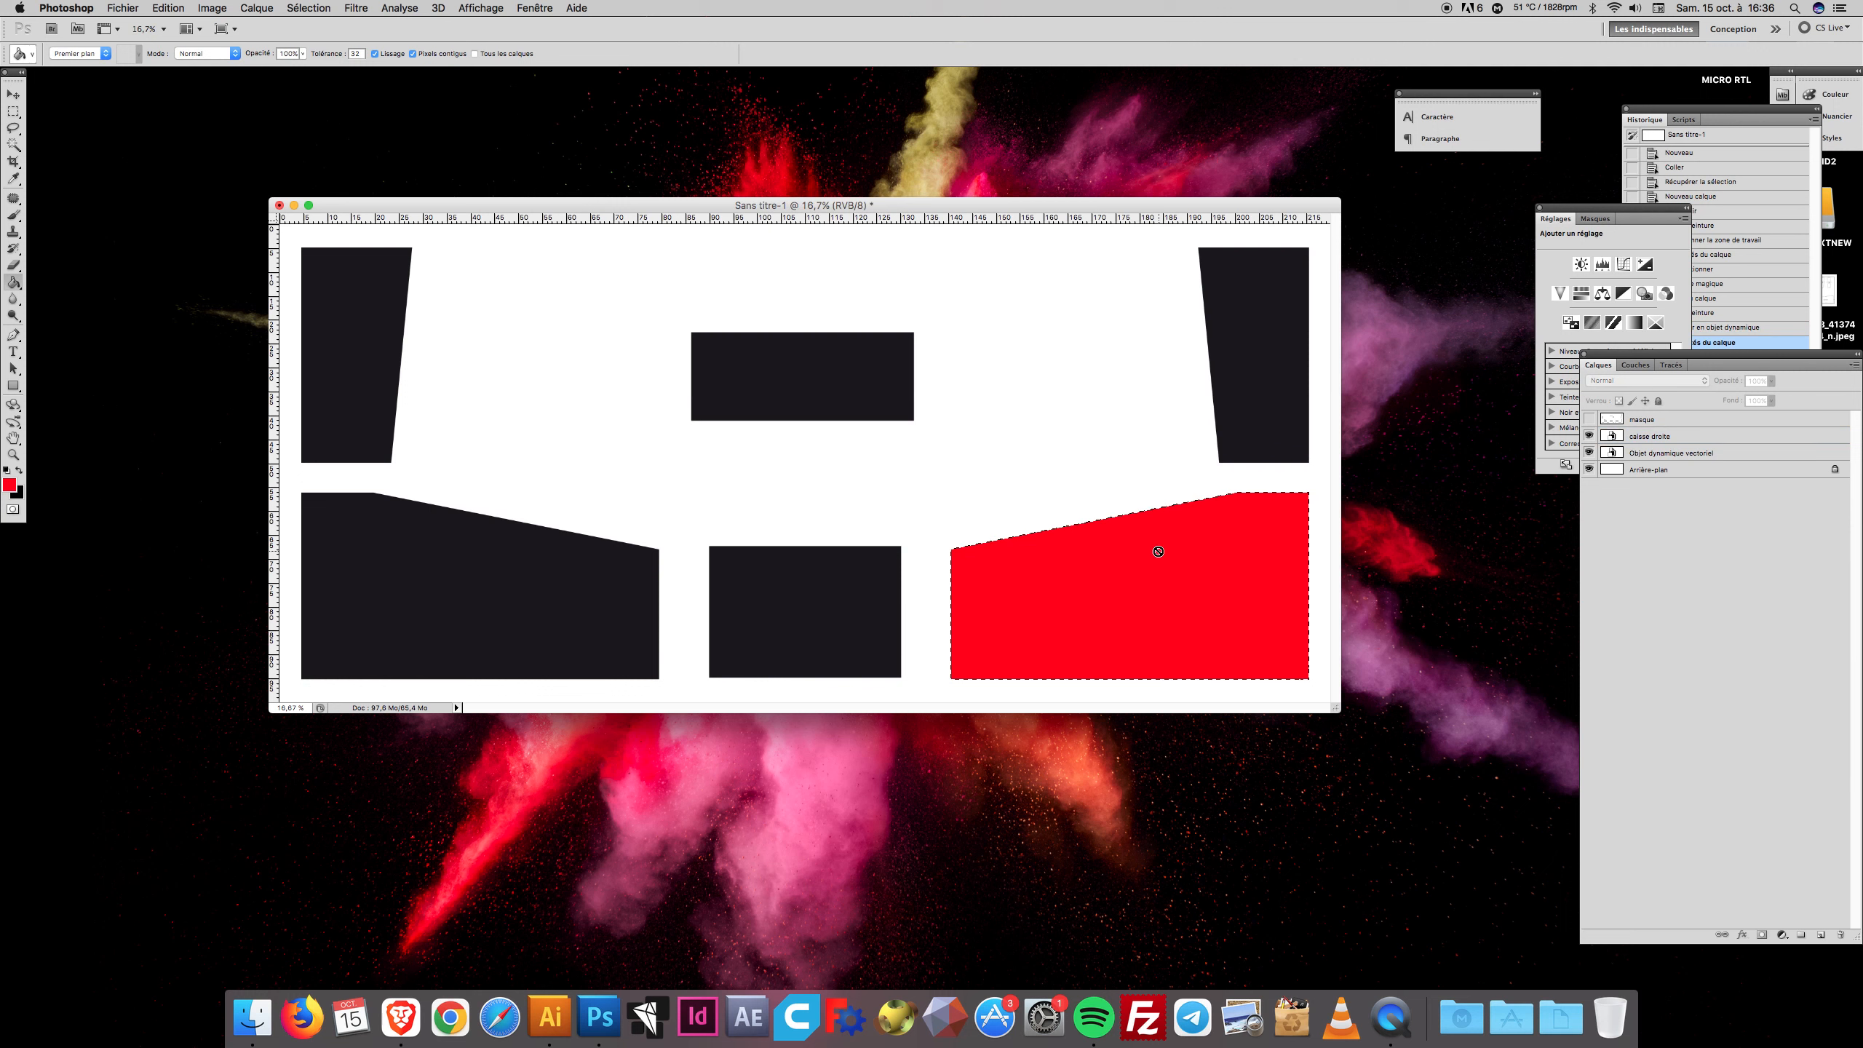
{"action": "left_click", "coordinate": [308, 8]}
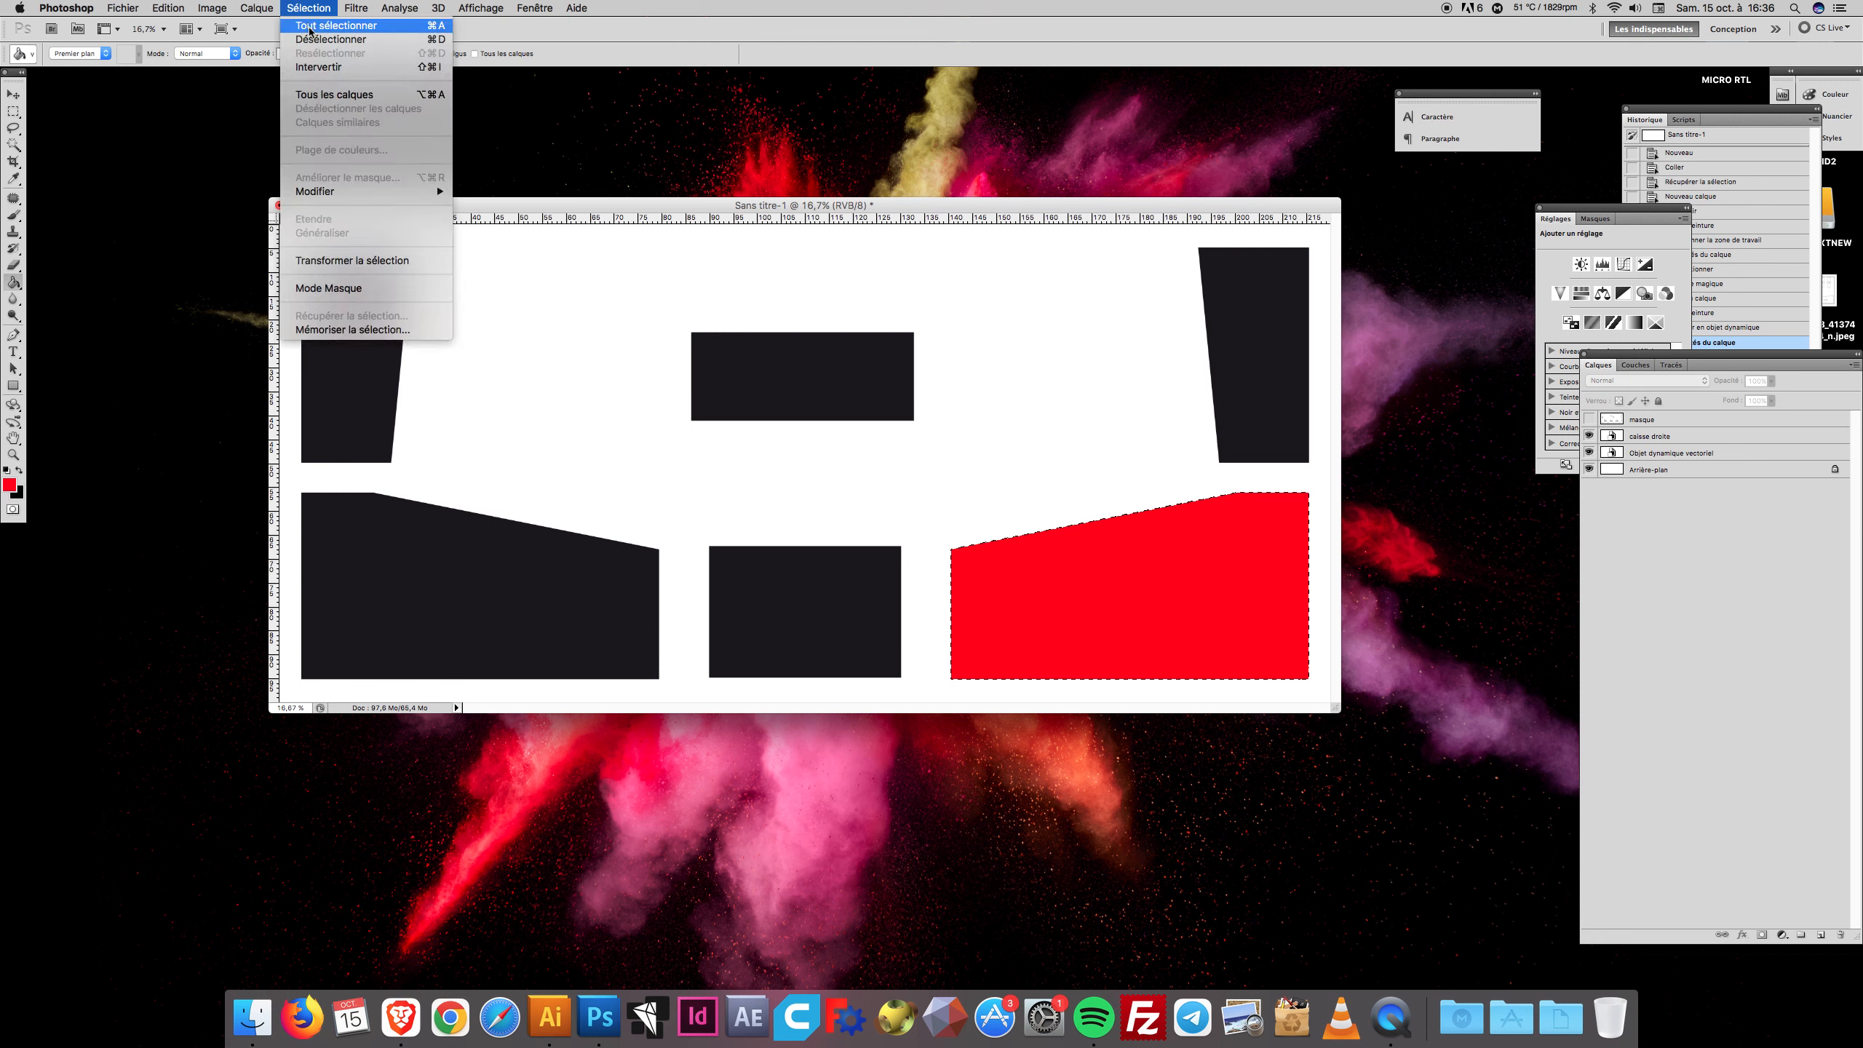
{"action": "left_click", "coordinate": [309, 28]}
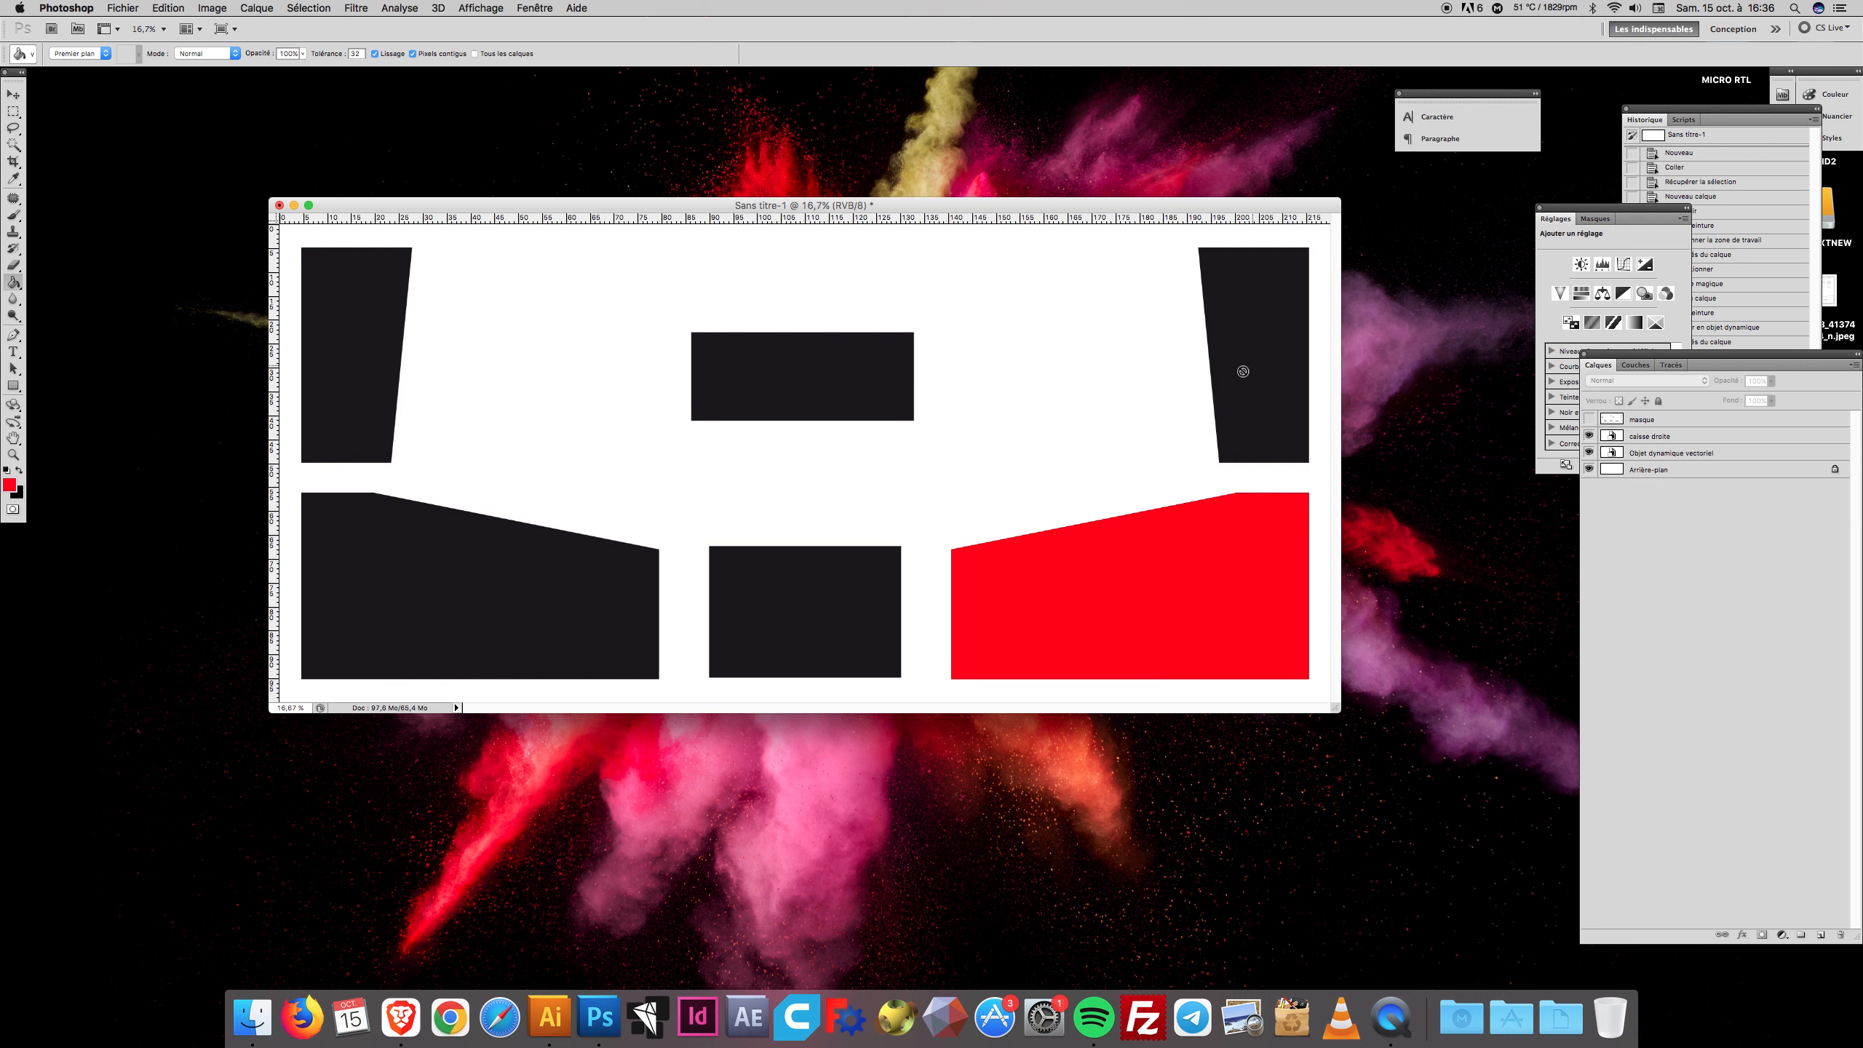
Select the upper-right panel of the Objet dynamique vectoriel layer with the Magic Wand and add an empty layer above it
{"action": "left_click", "coordinate": [1679, 454]}
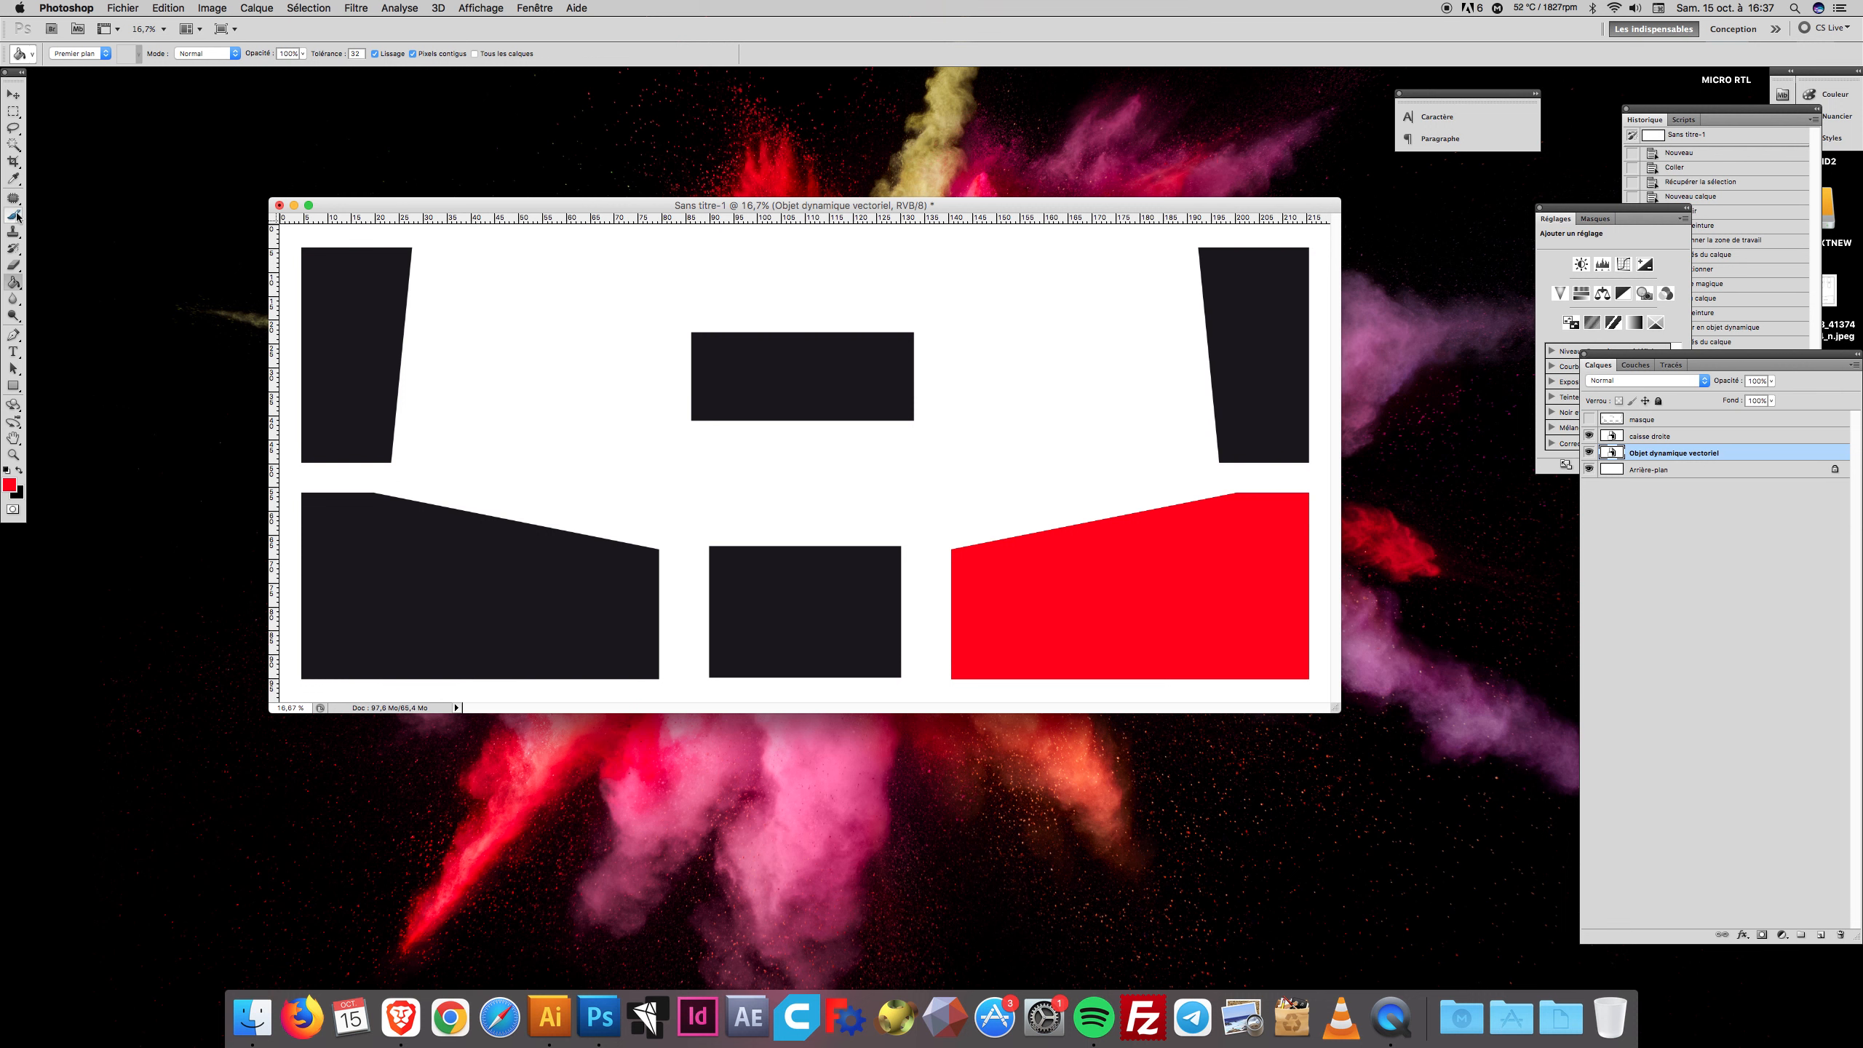
{"action": "left_click", "coordinate": [13, 145]}
{"action": "left_click", "coordinate": [1254, 348]}
{"action": "left_click", "coordinate": [1823, 933]}
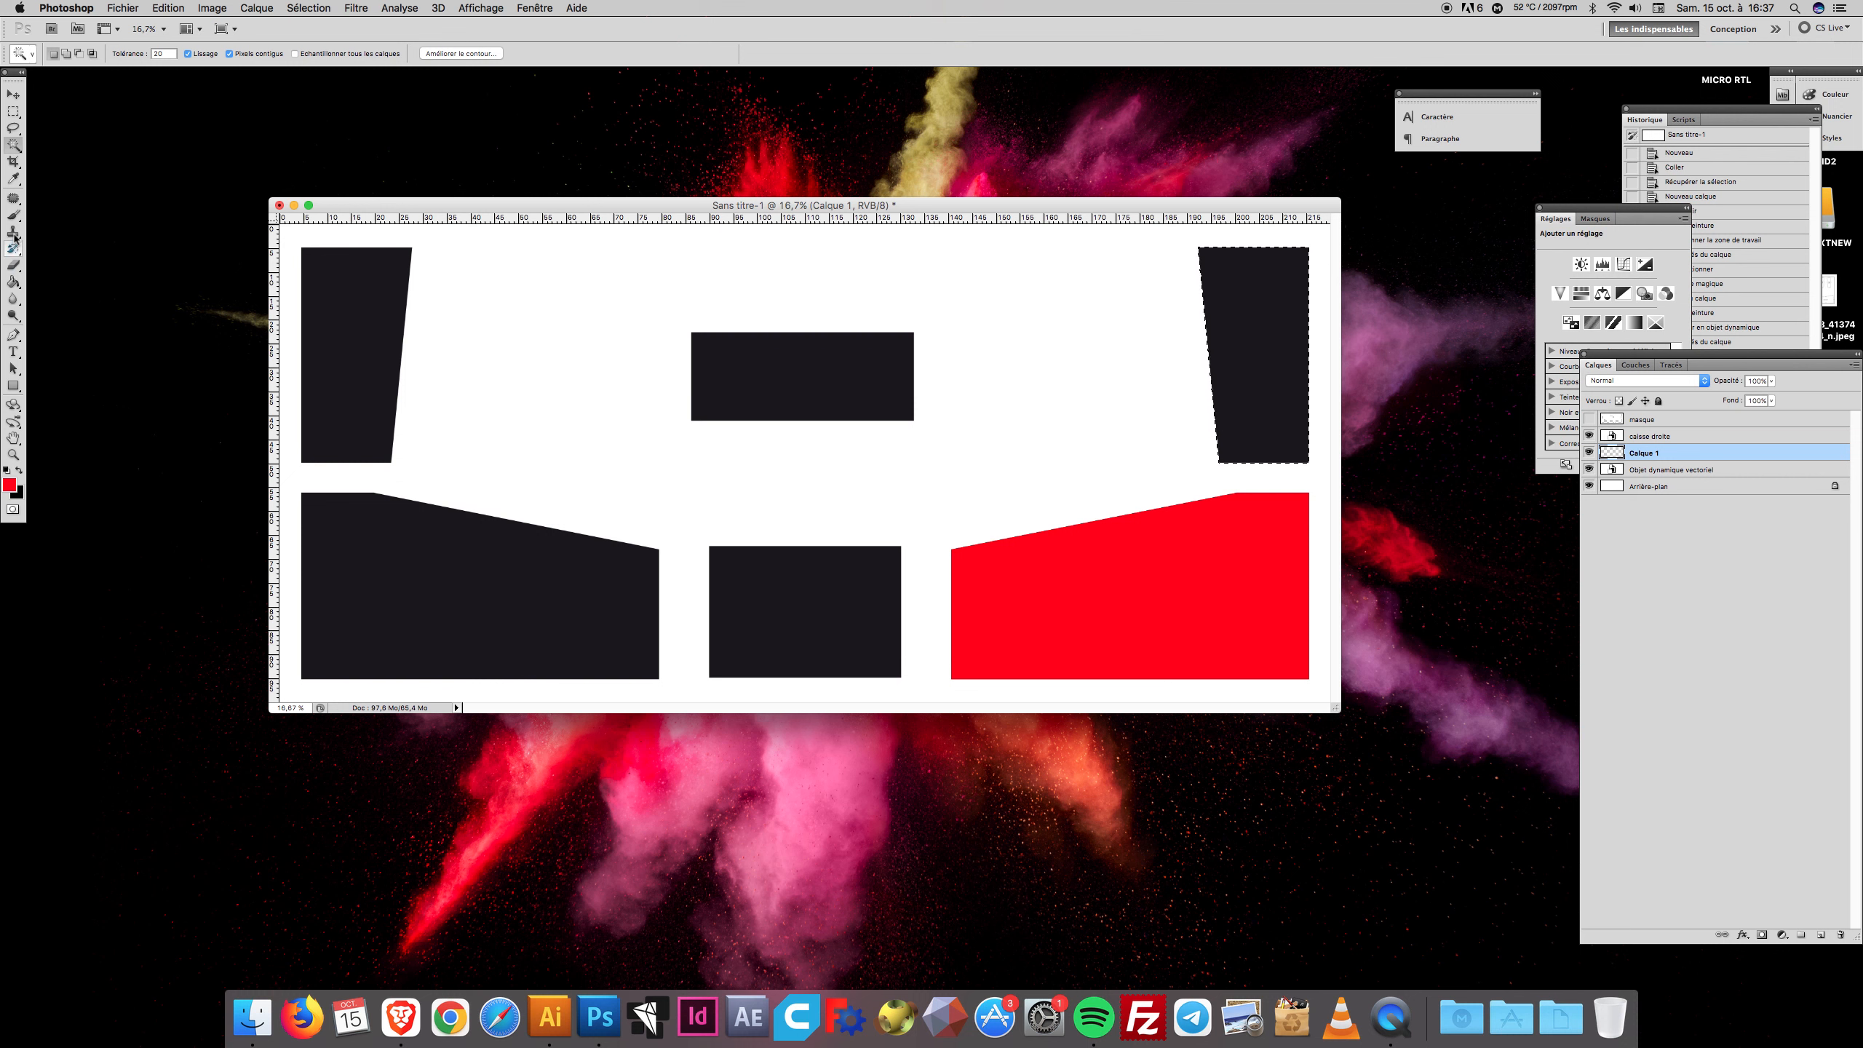
Fill the selected upper-right panel with red on the new layer using the Paint Bucket, and clear the selection
{"action": "left_click", "coordinate": [13, 281]}
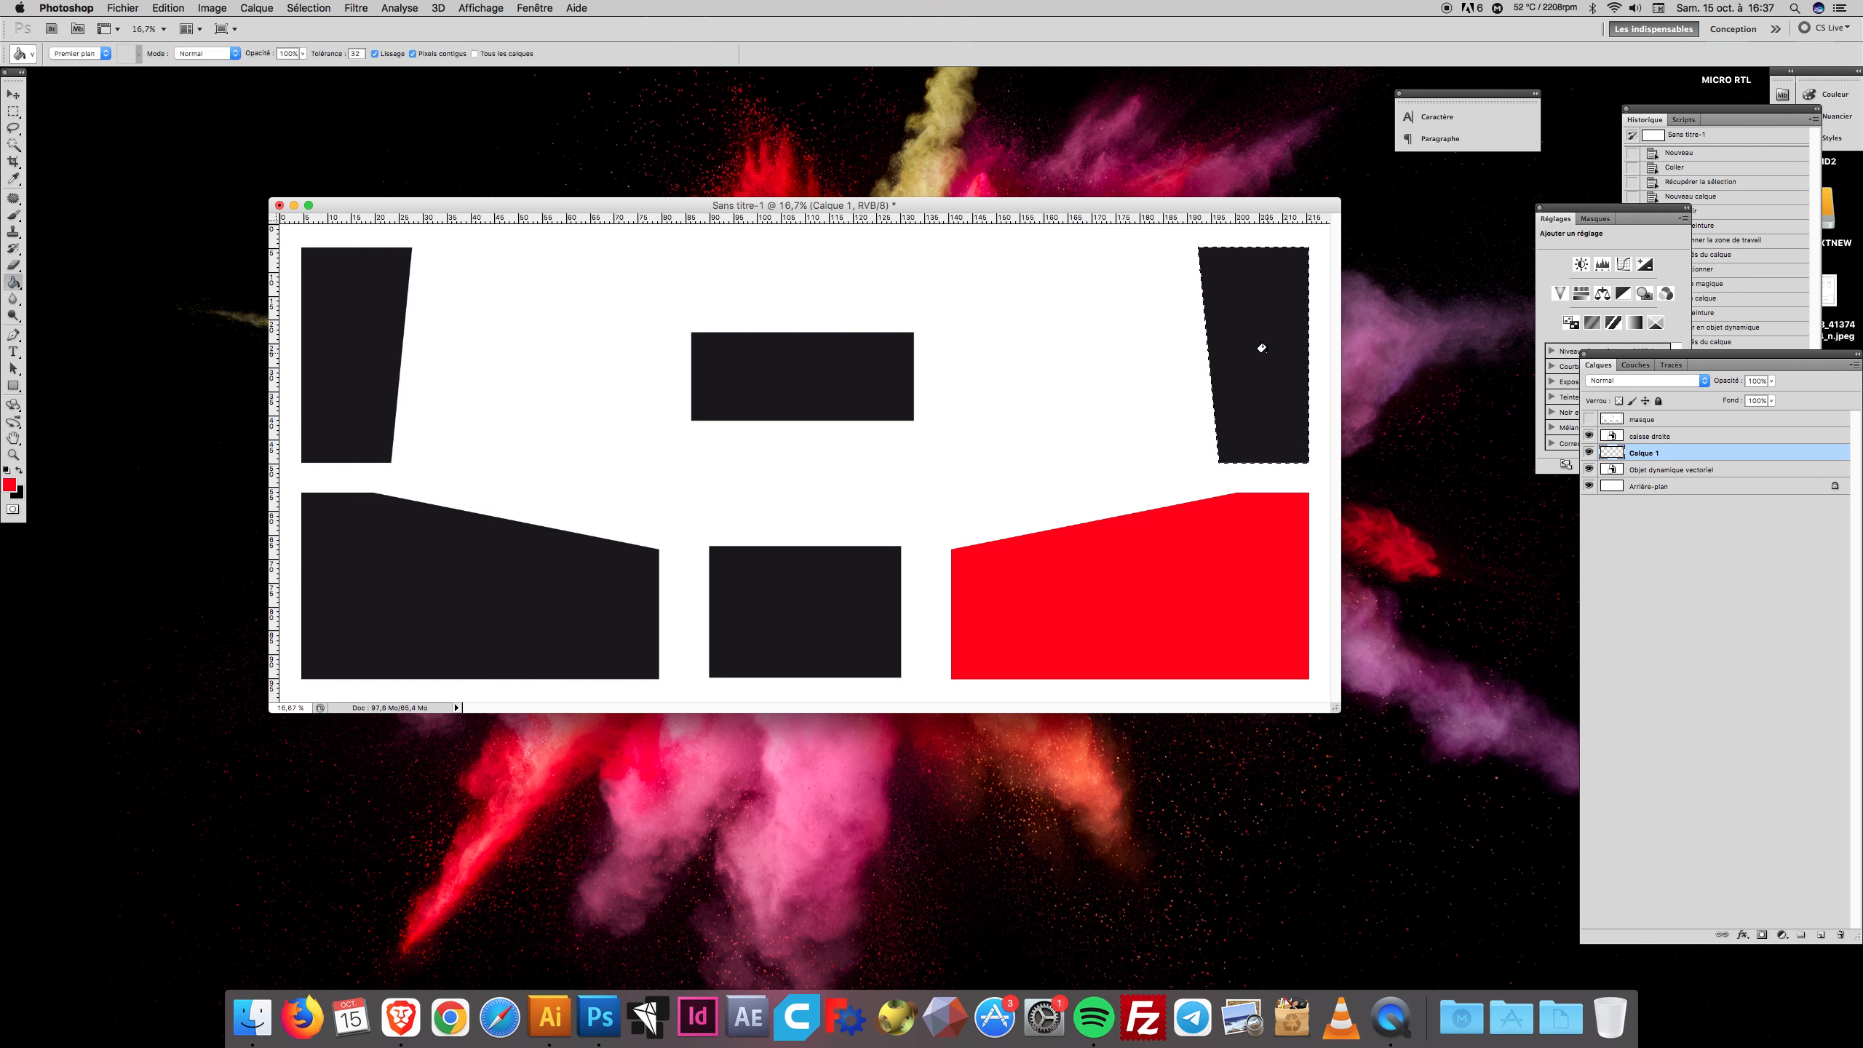
{"action": "left_click", "coordinate": [1283, 361]}
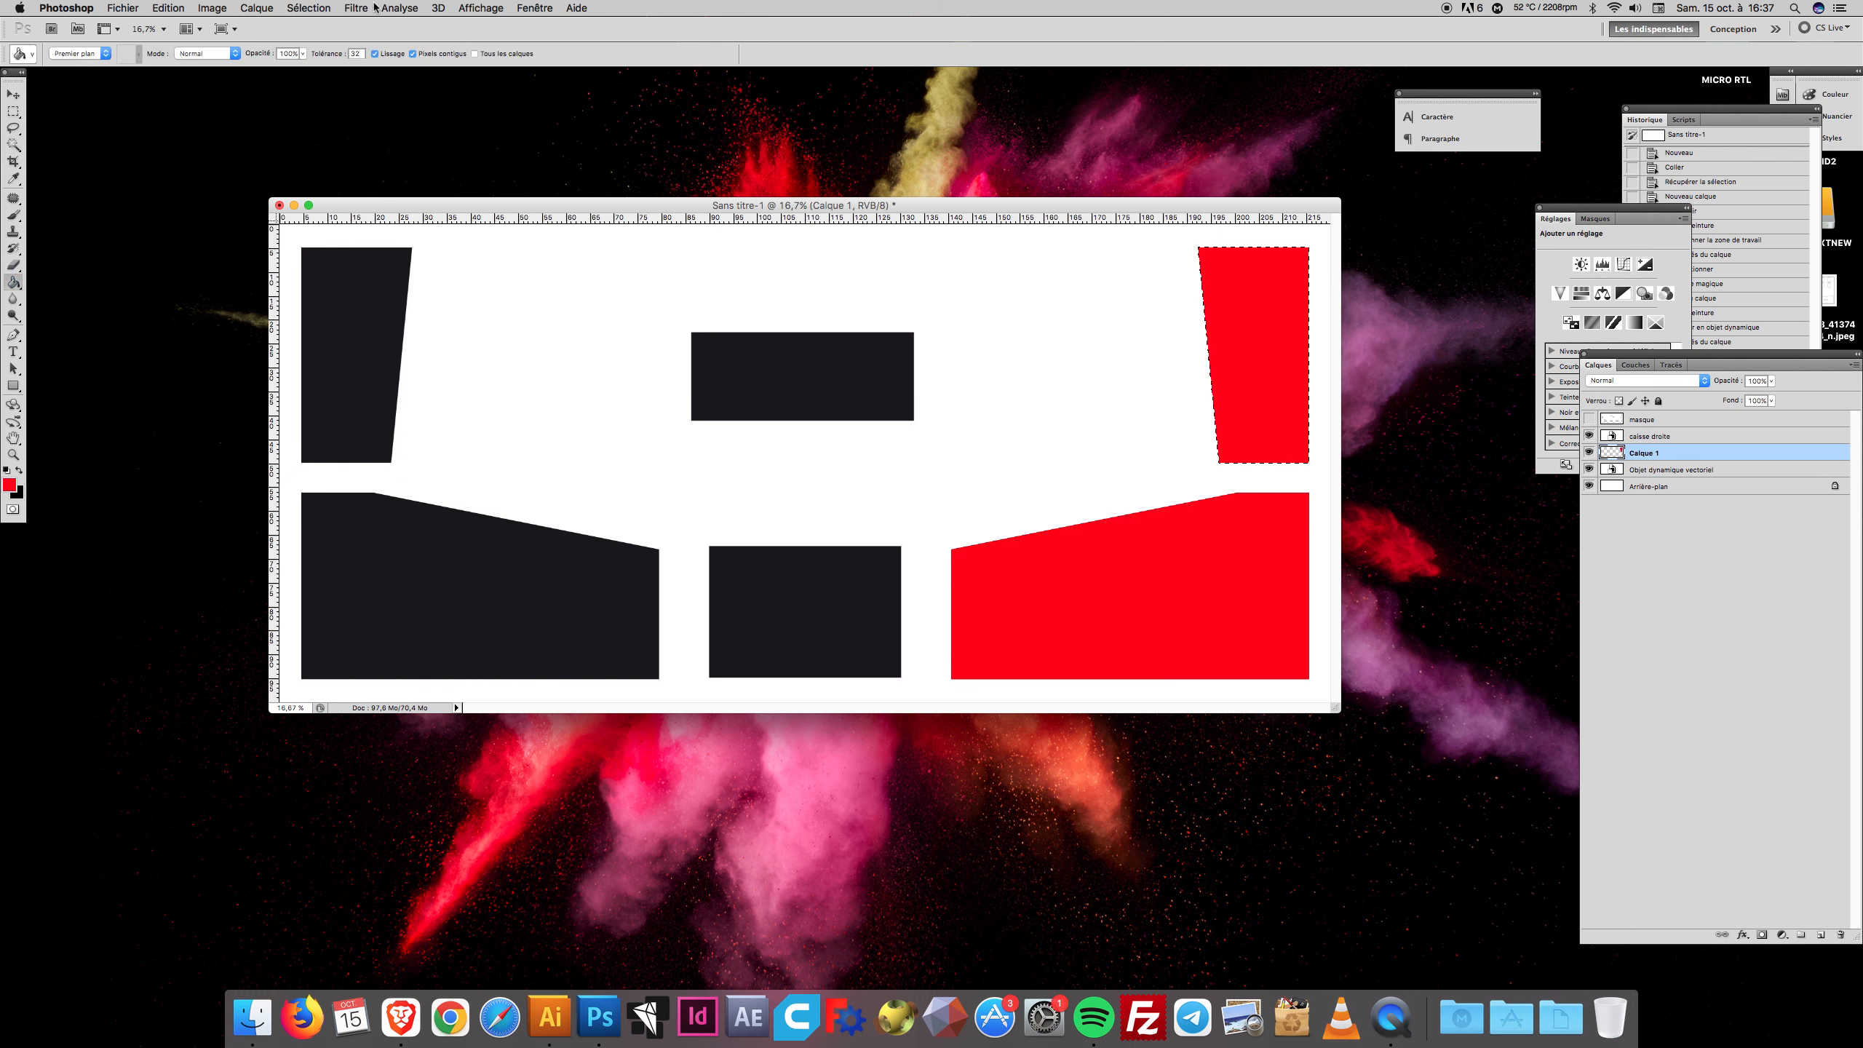
{"action": "left_click", "coordinate": [308, 8]}
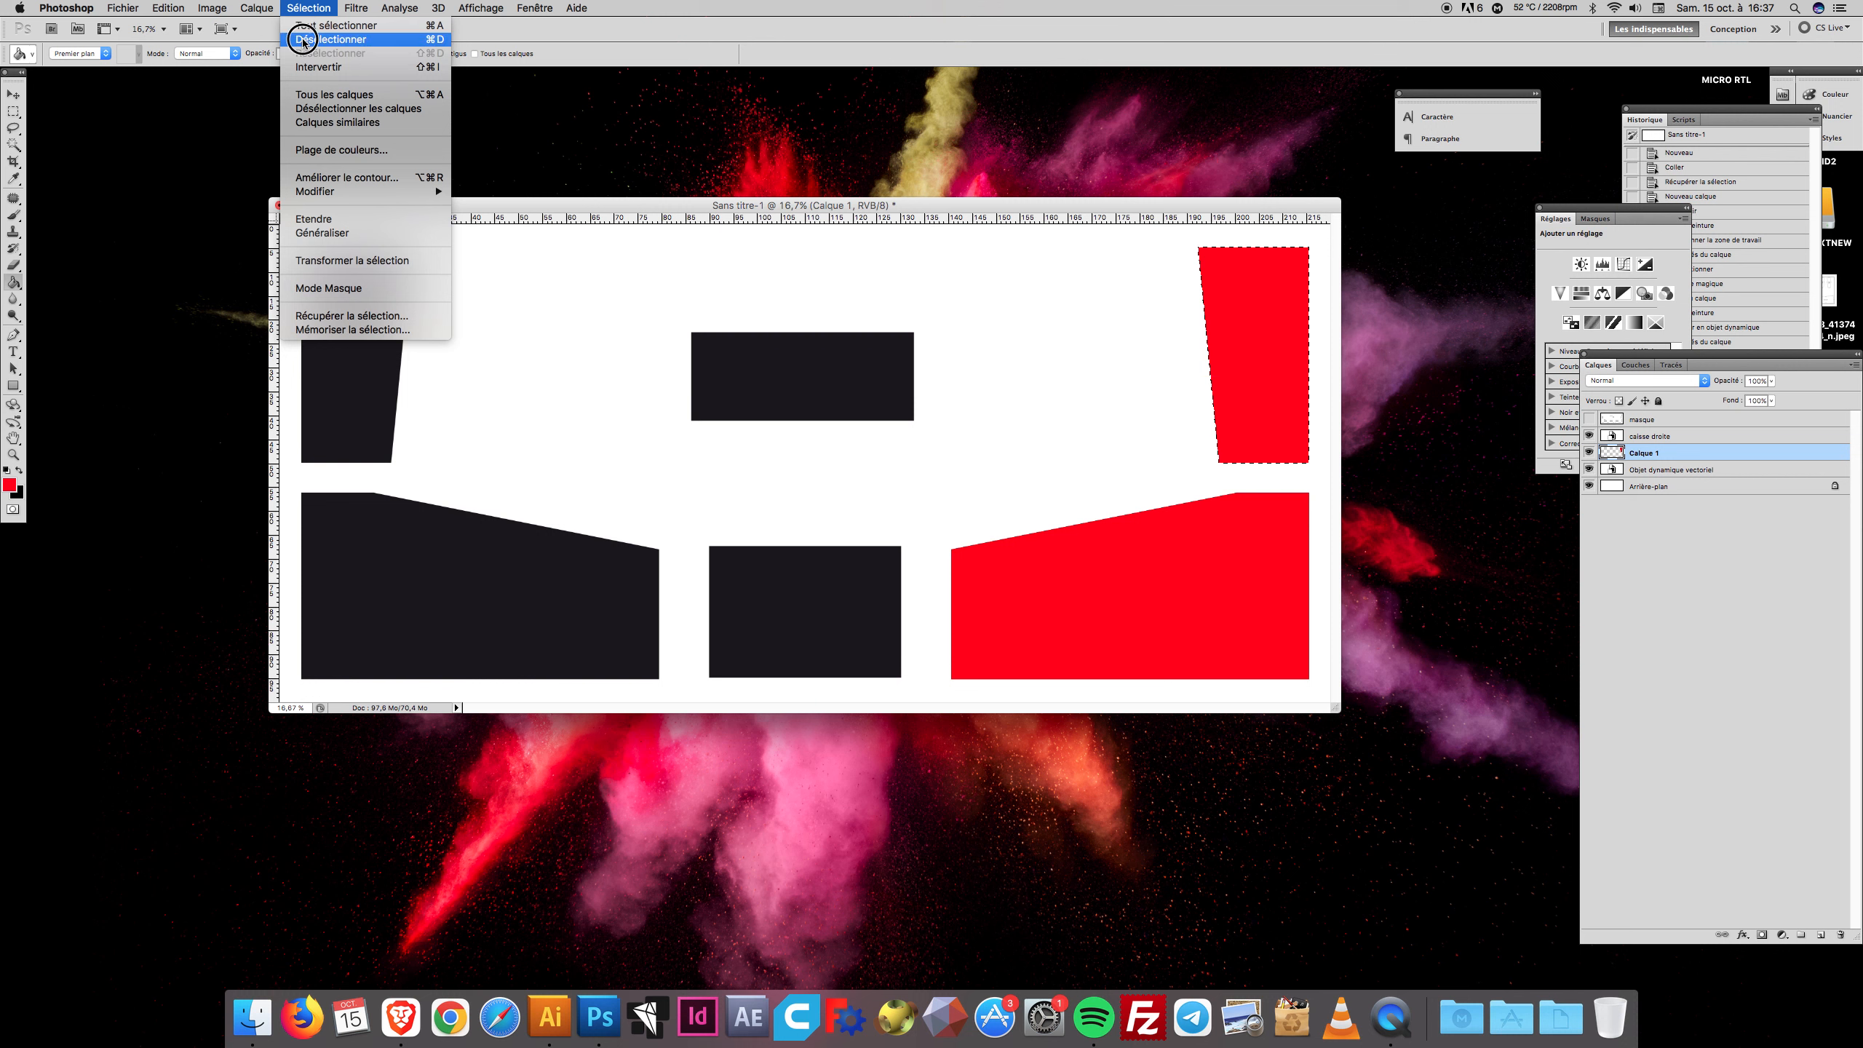
{"action": "left_click", "coordinate": [306, 39]}
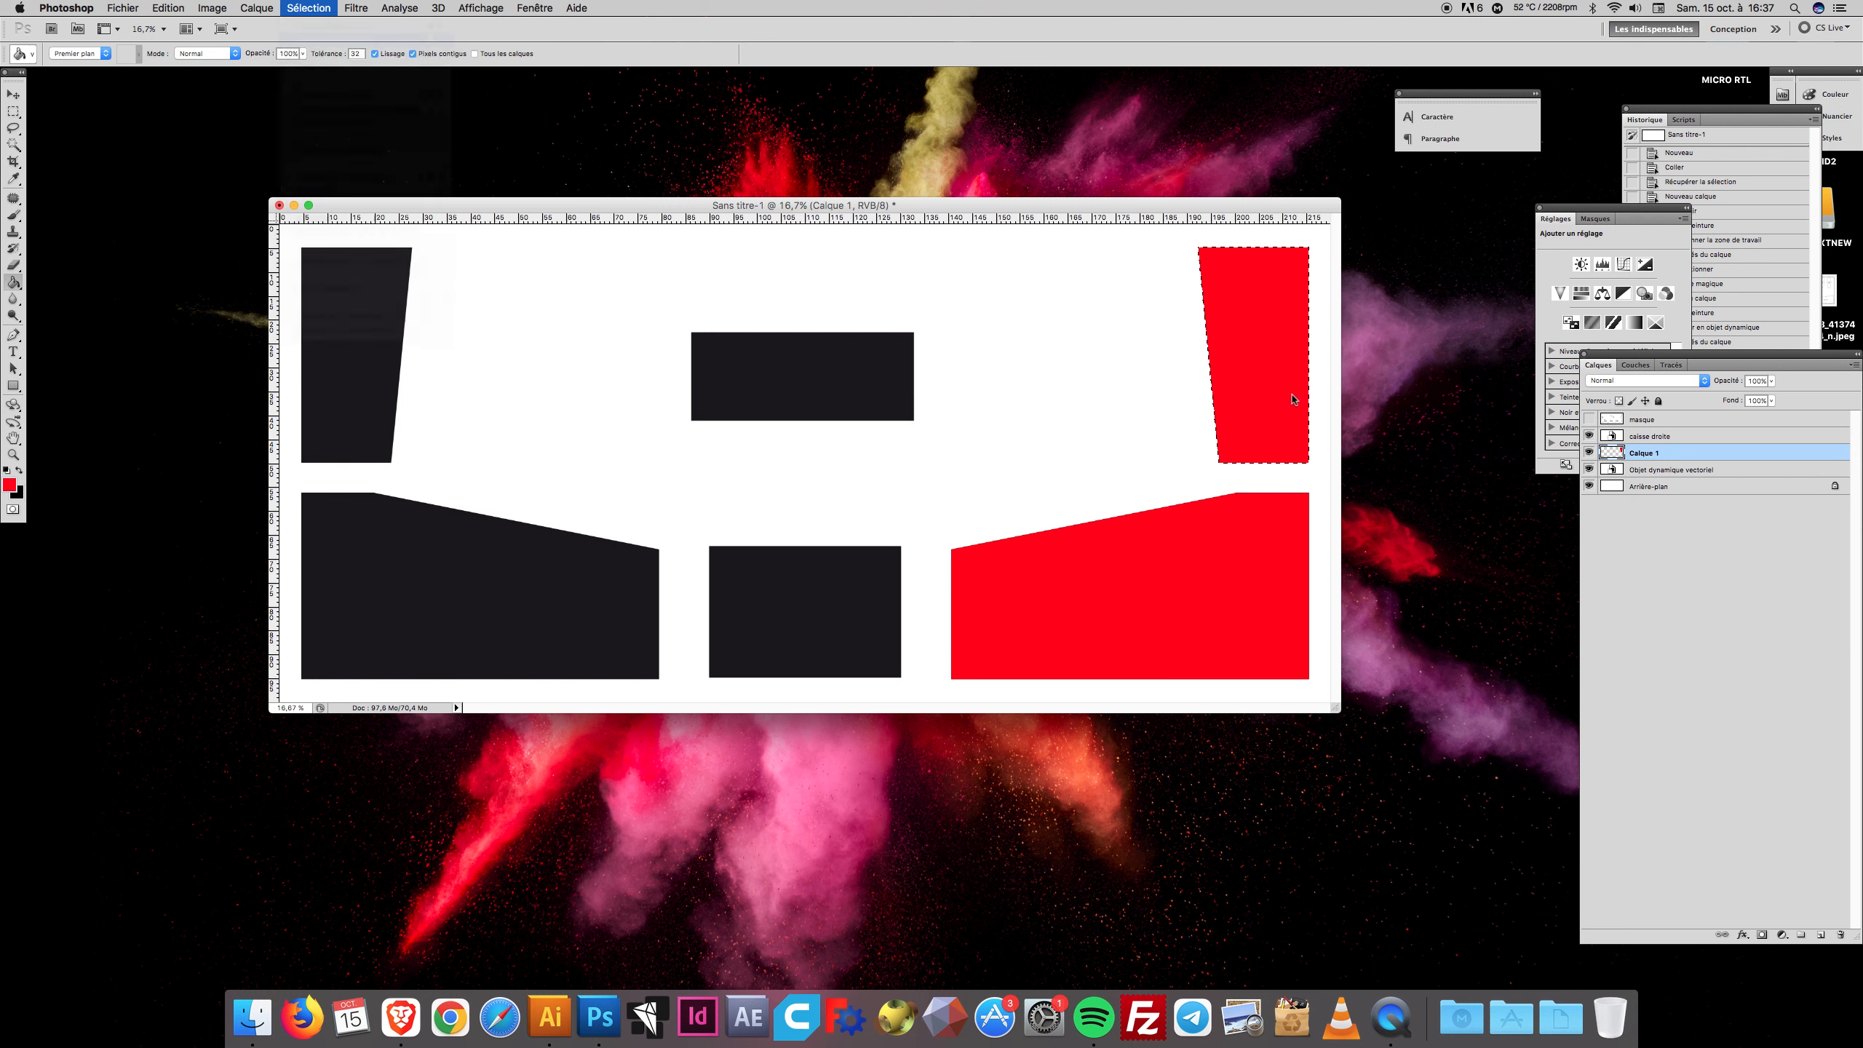
Convert the layer with the red upper-right panel into an objet dynamique and rename it fronton droit
{"action": "right_click", "coordinate": [1638, 455]}
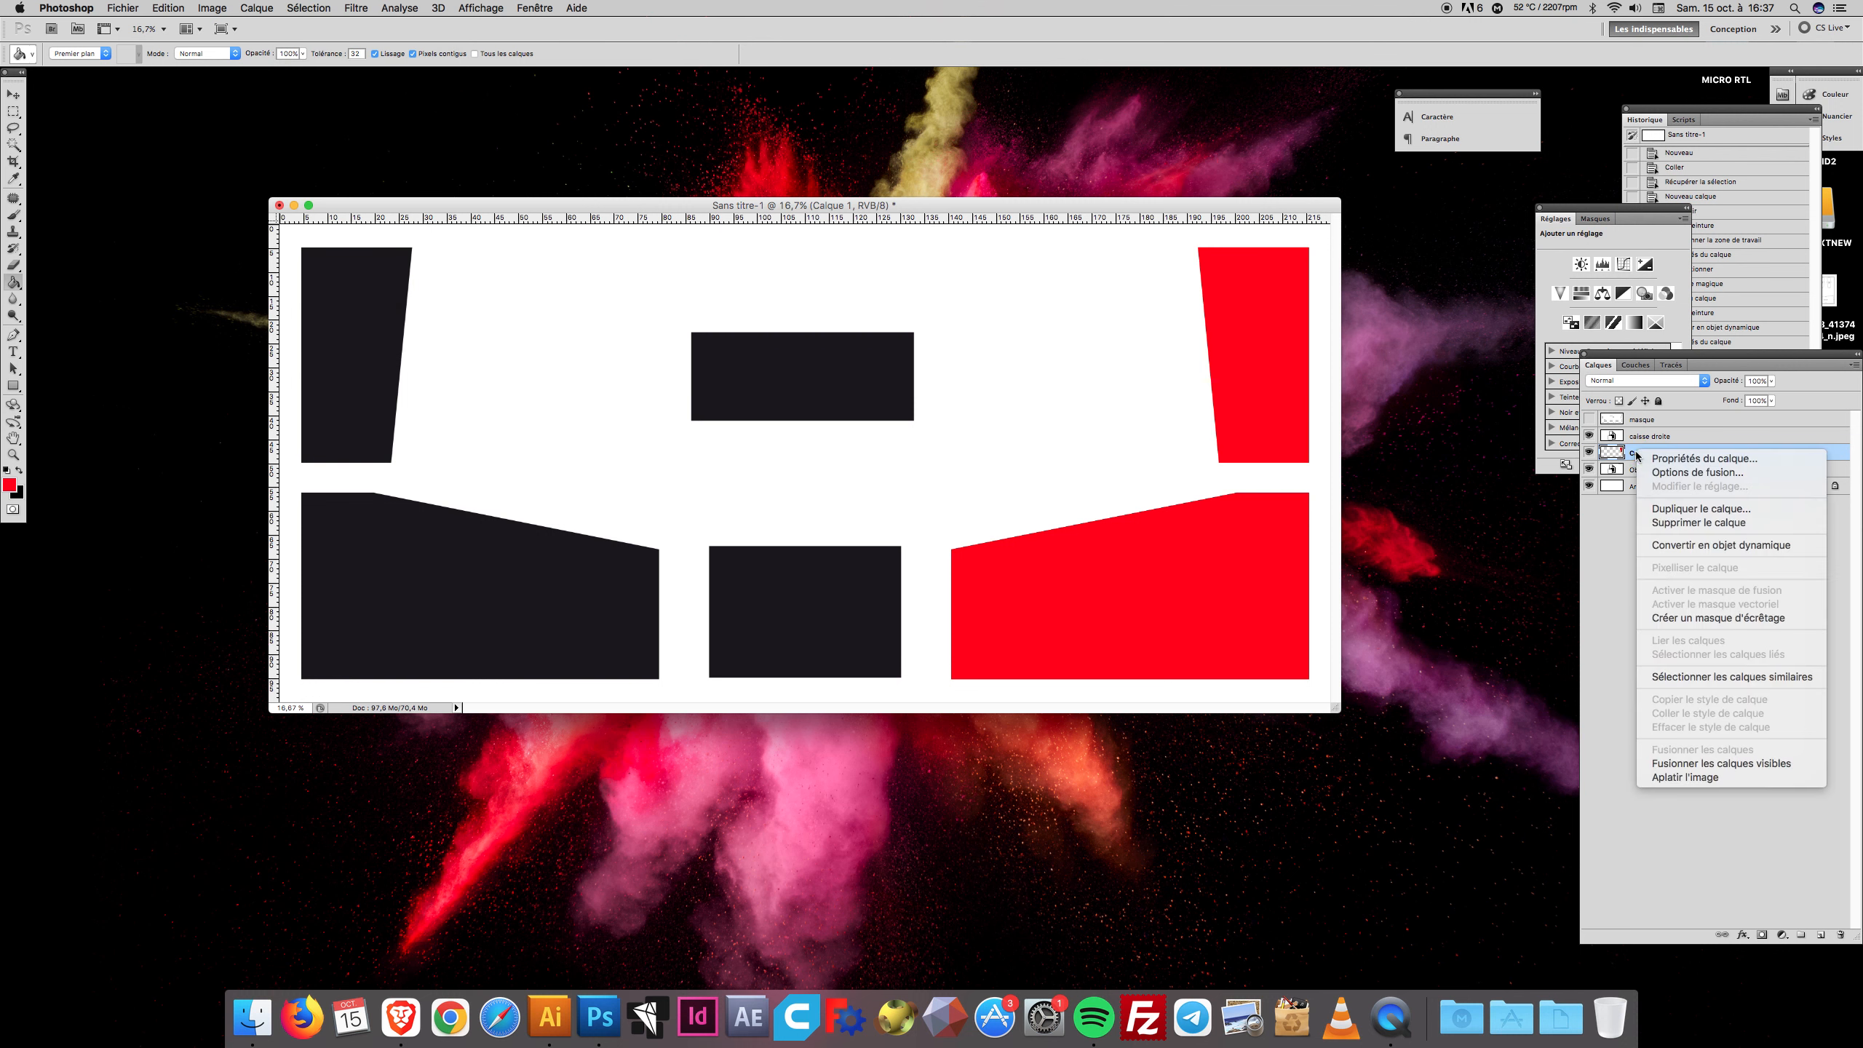
{"action": "left_click", "coordinate": [1651, 546]}
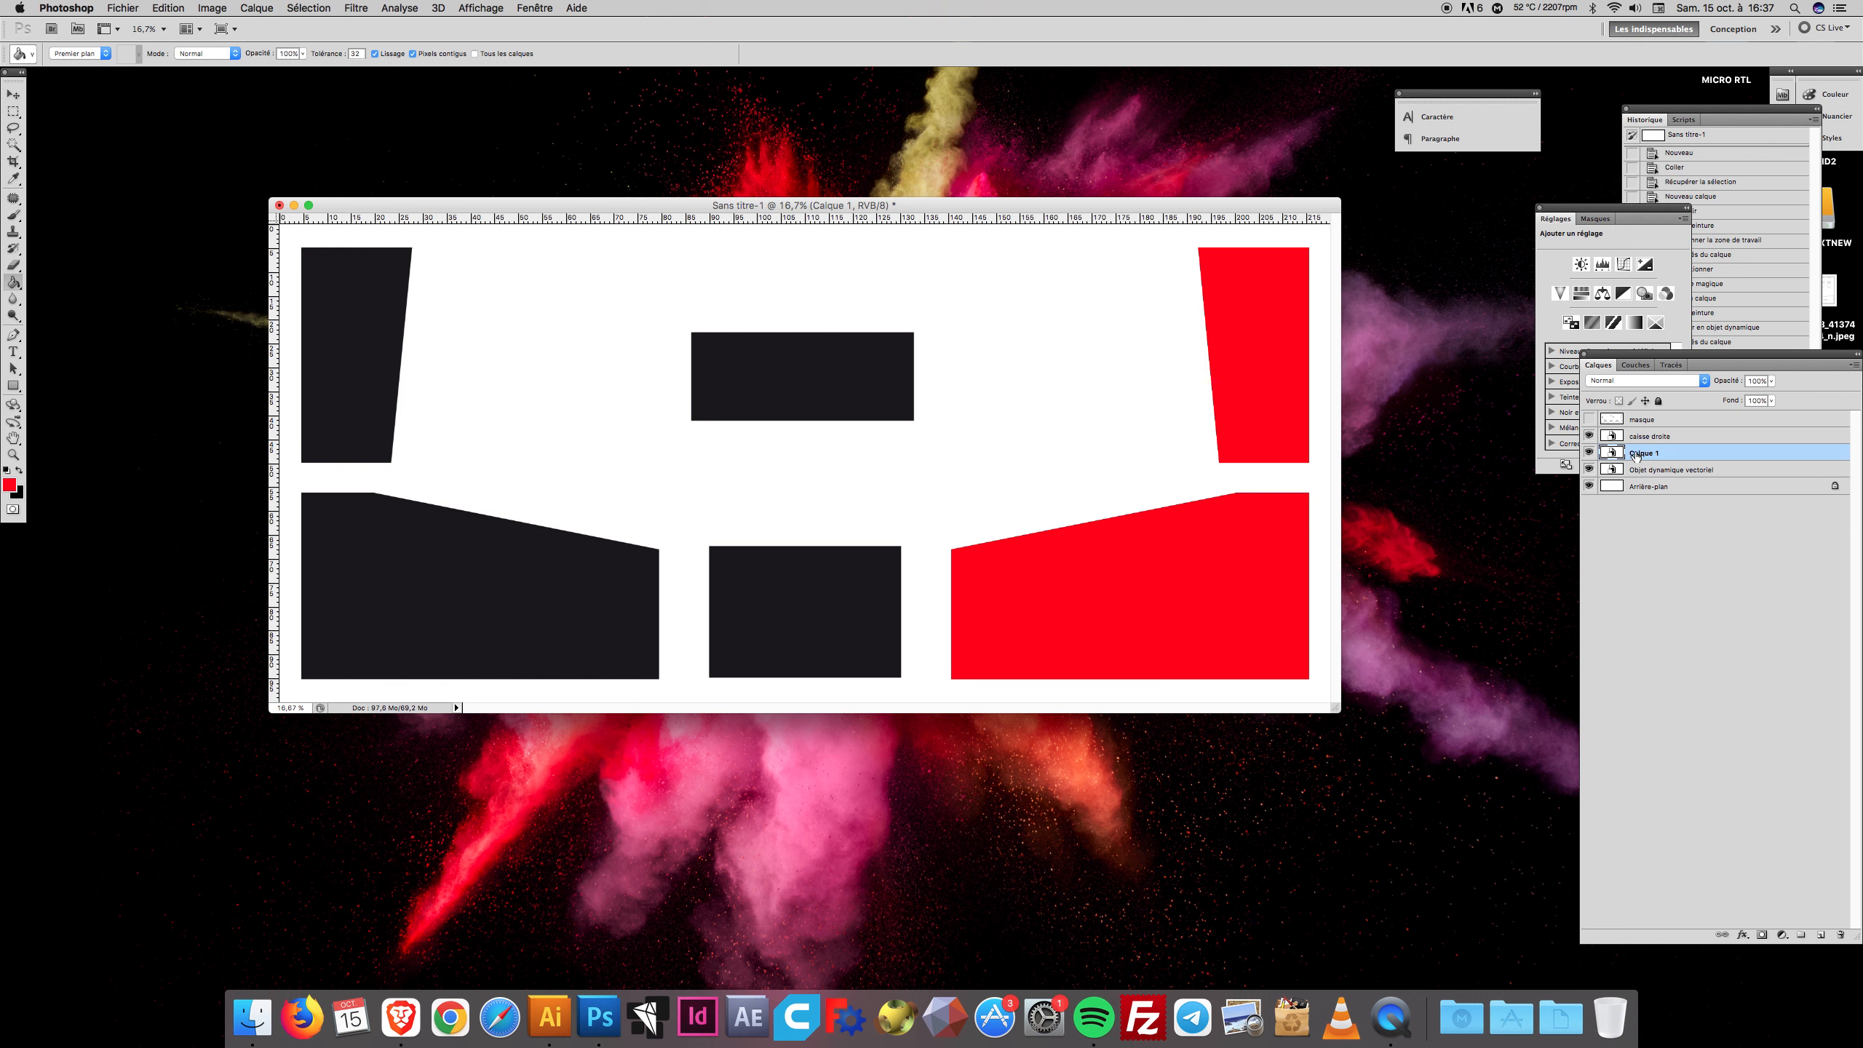
{"action": "double_click", "coordinate": [1645, 453]}
{"action": "type", "text": "fronton droit"}
{"action": "left_click", "coordinate": [1702, 553]}
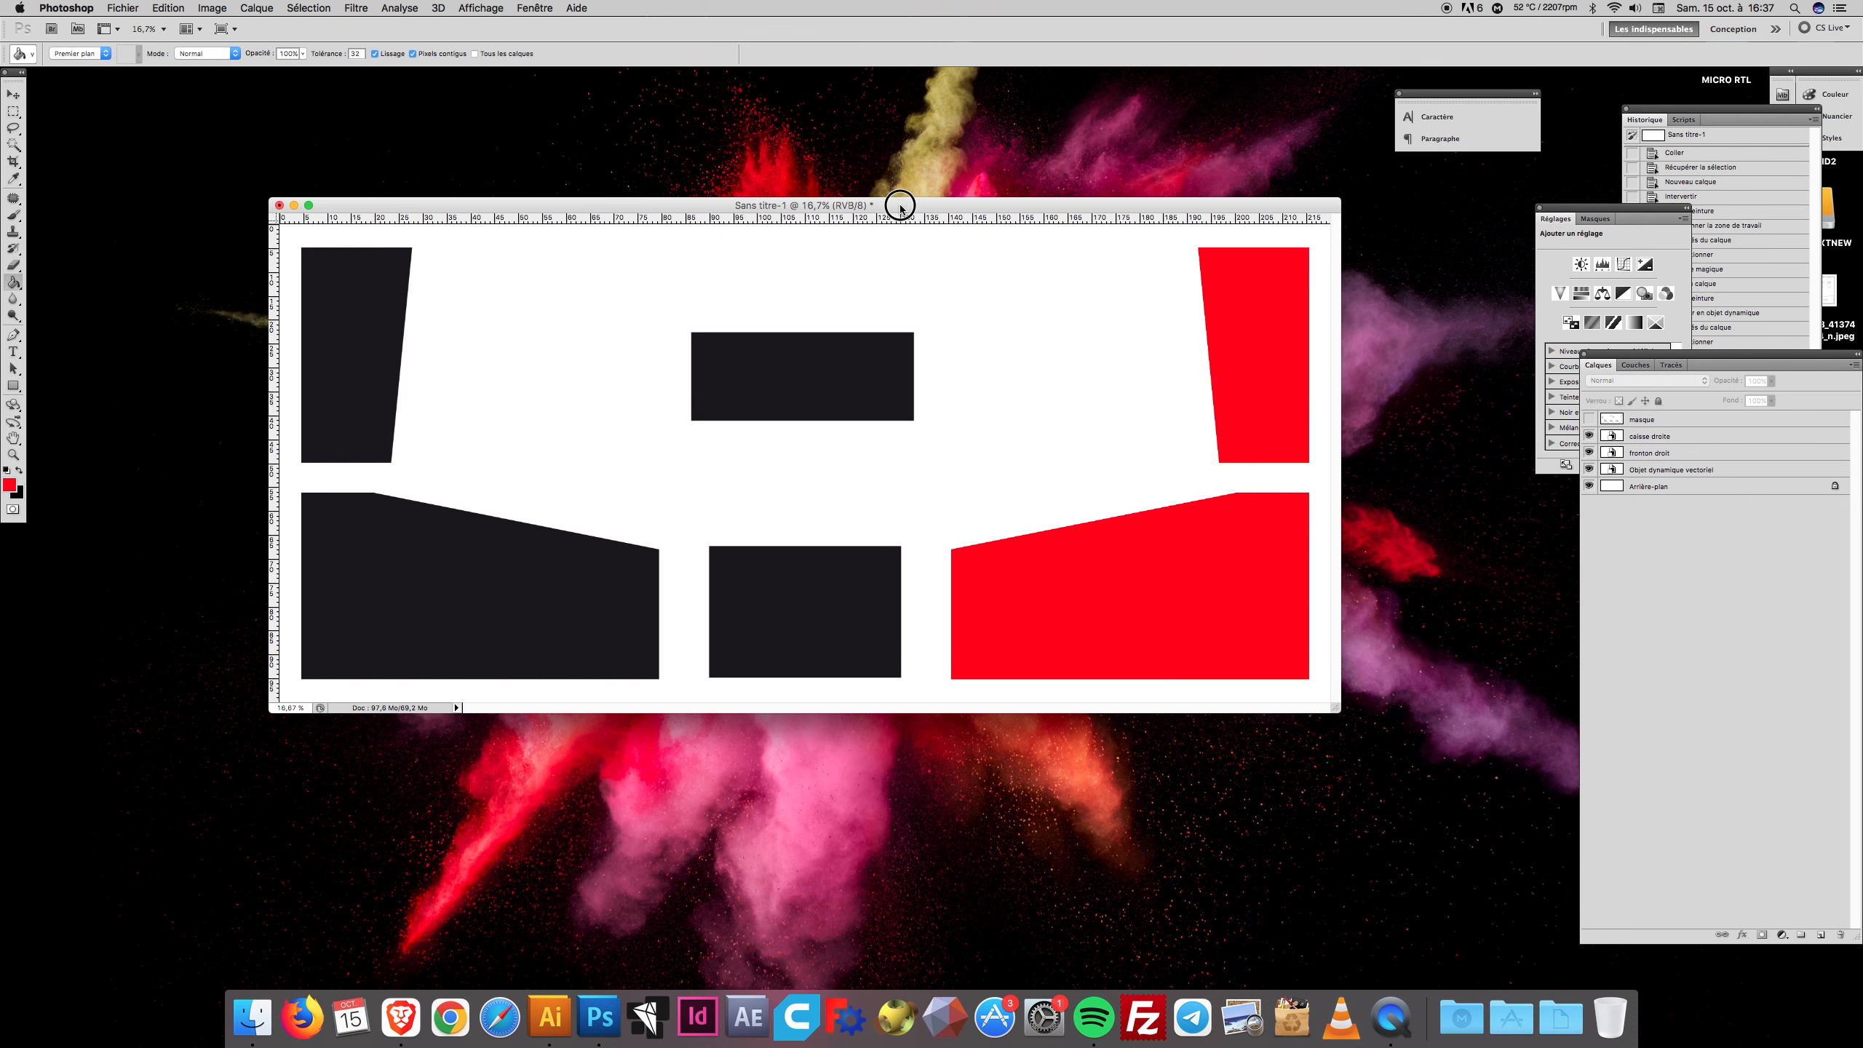
Open the contents of the fronton droit objet dynamique in their own document
{"action": "left_click_drag", "start_coordinate": [900, 205], "coordinate": [877, 184]}
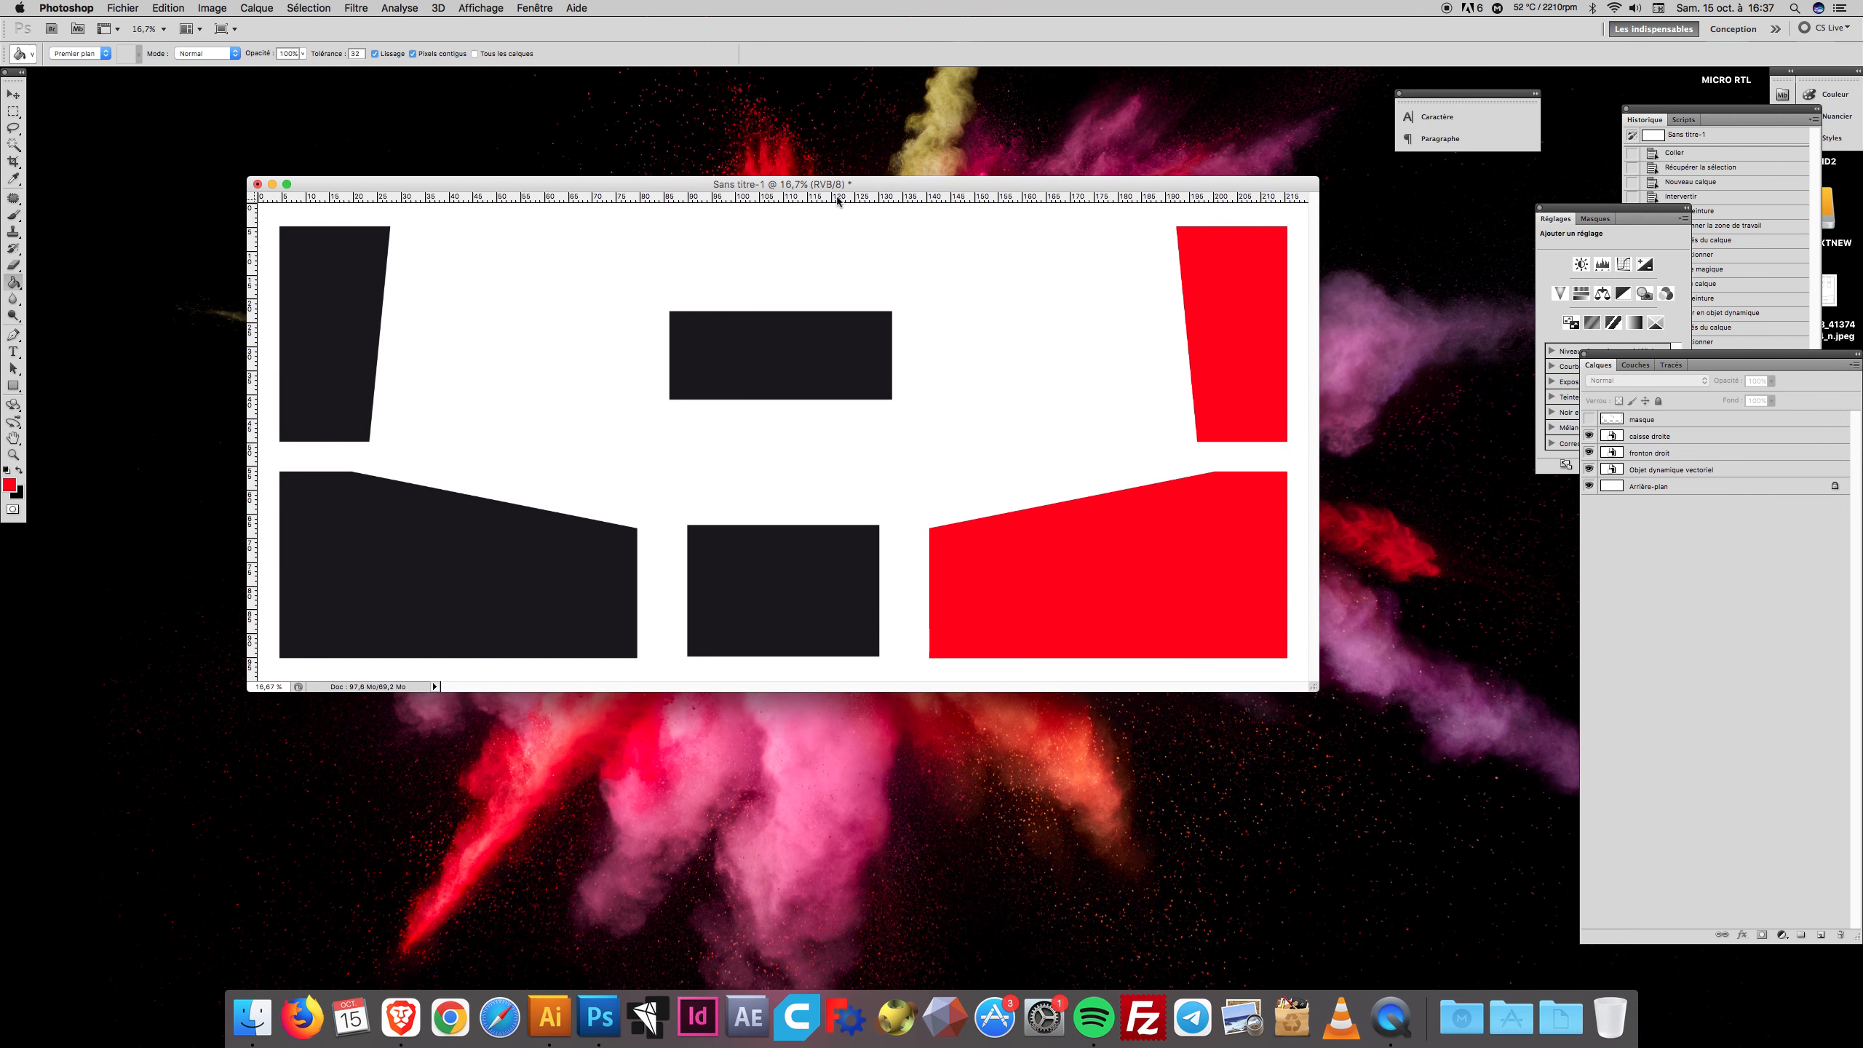
{"action": "double_click", "coordinate": [1613, 455]}
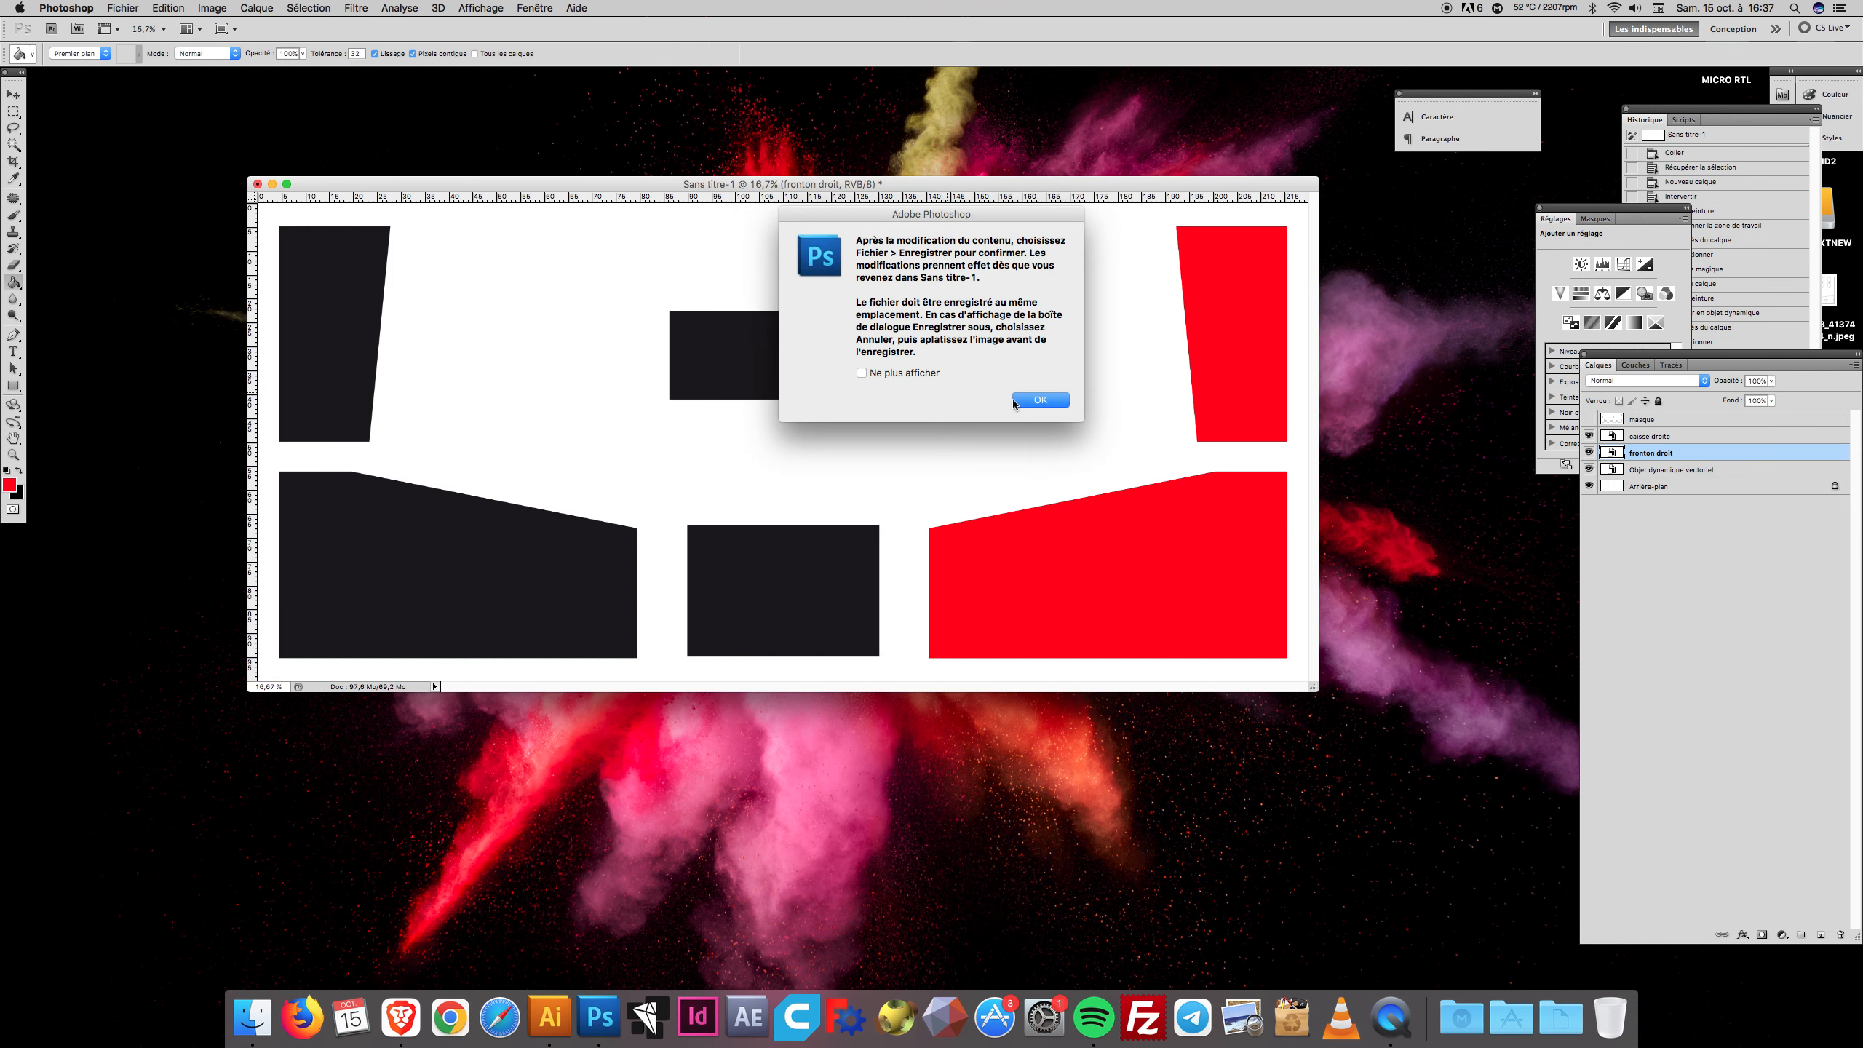
{"action": "left_click", "coordinate": [1019, 402]}
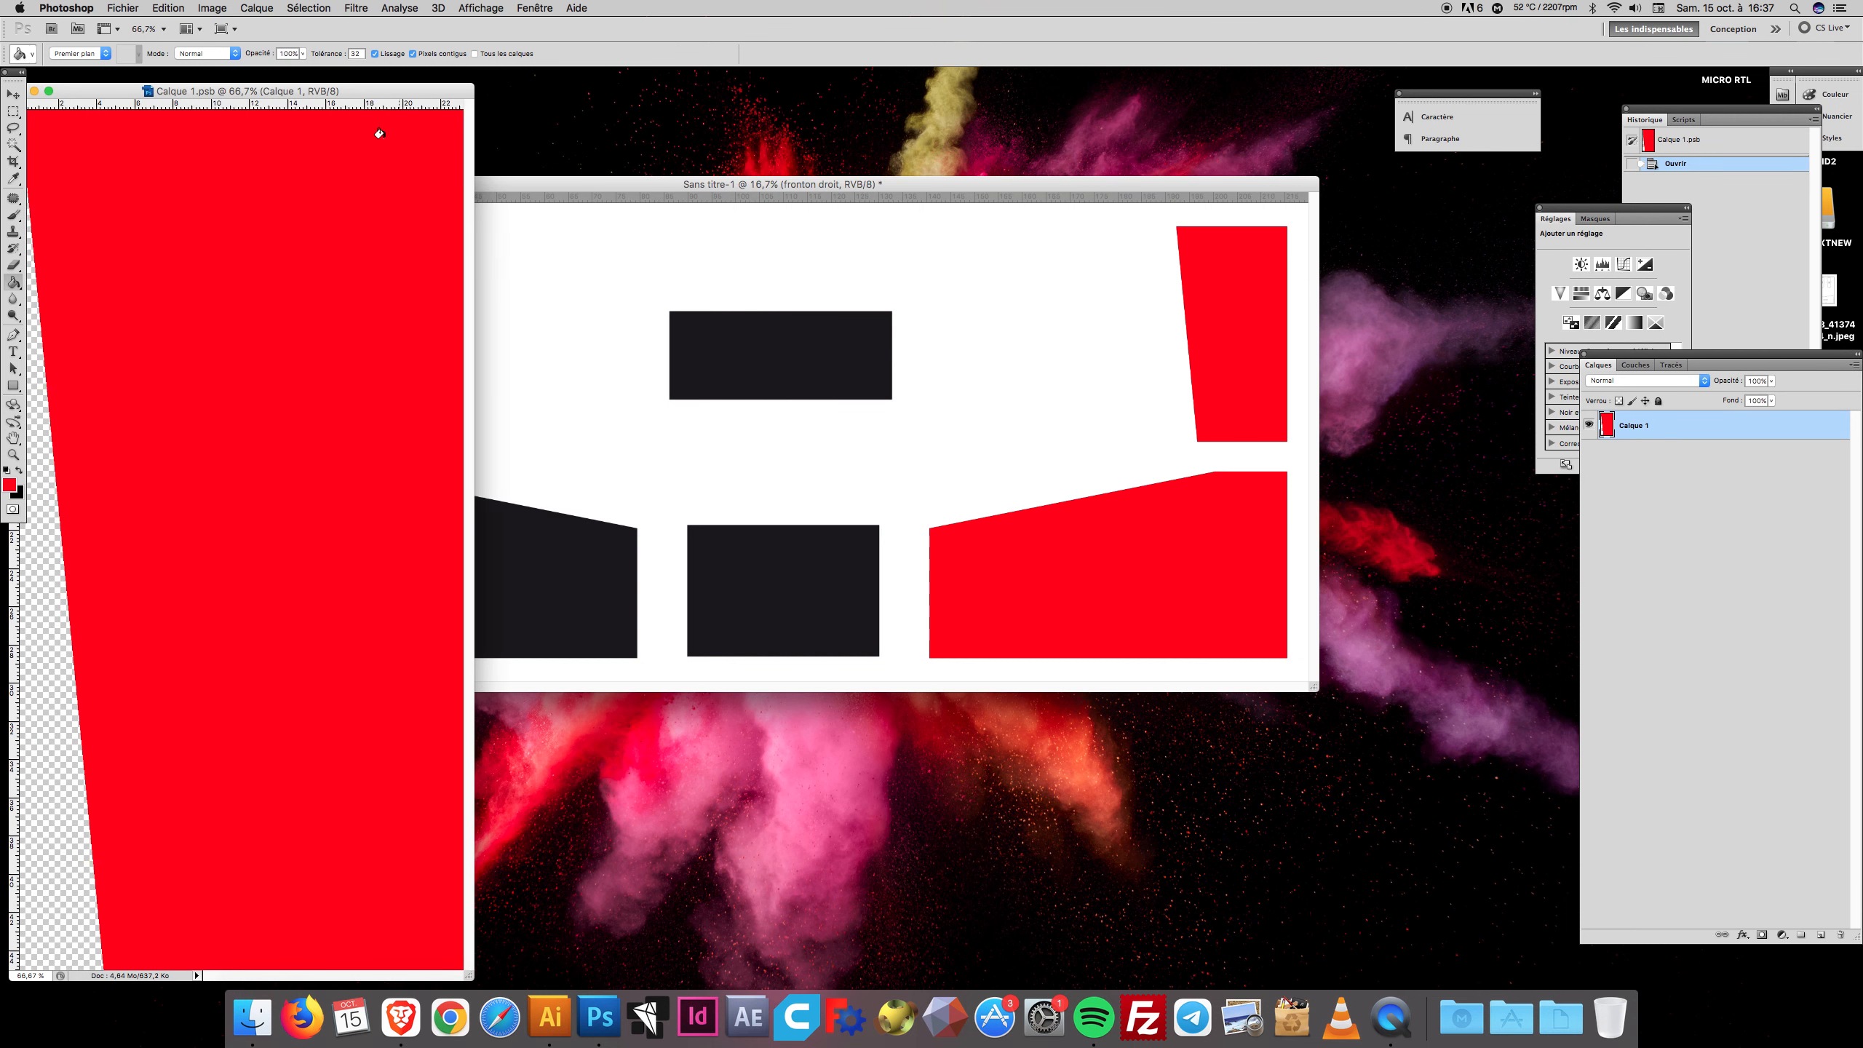
Close the fronton droit contents document and the Sans titre-1 document, discarding the unsaved changes
{"action": "left_click_drag", "start_coordinate": [383, 90], "coordinate": [895, 91]}
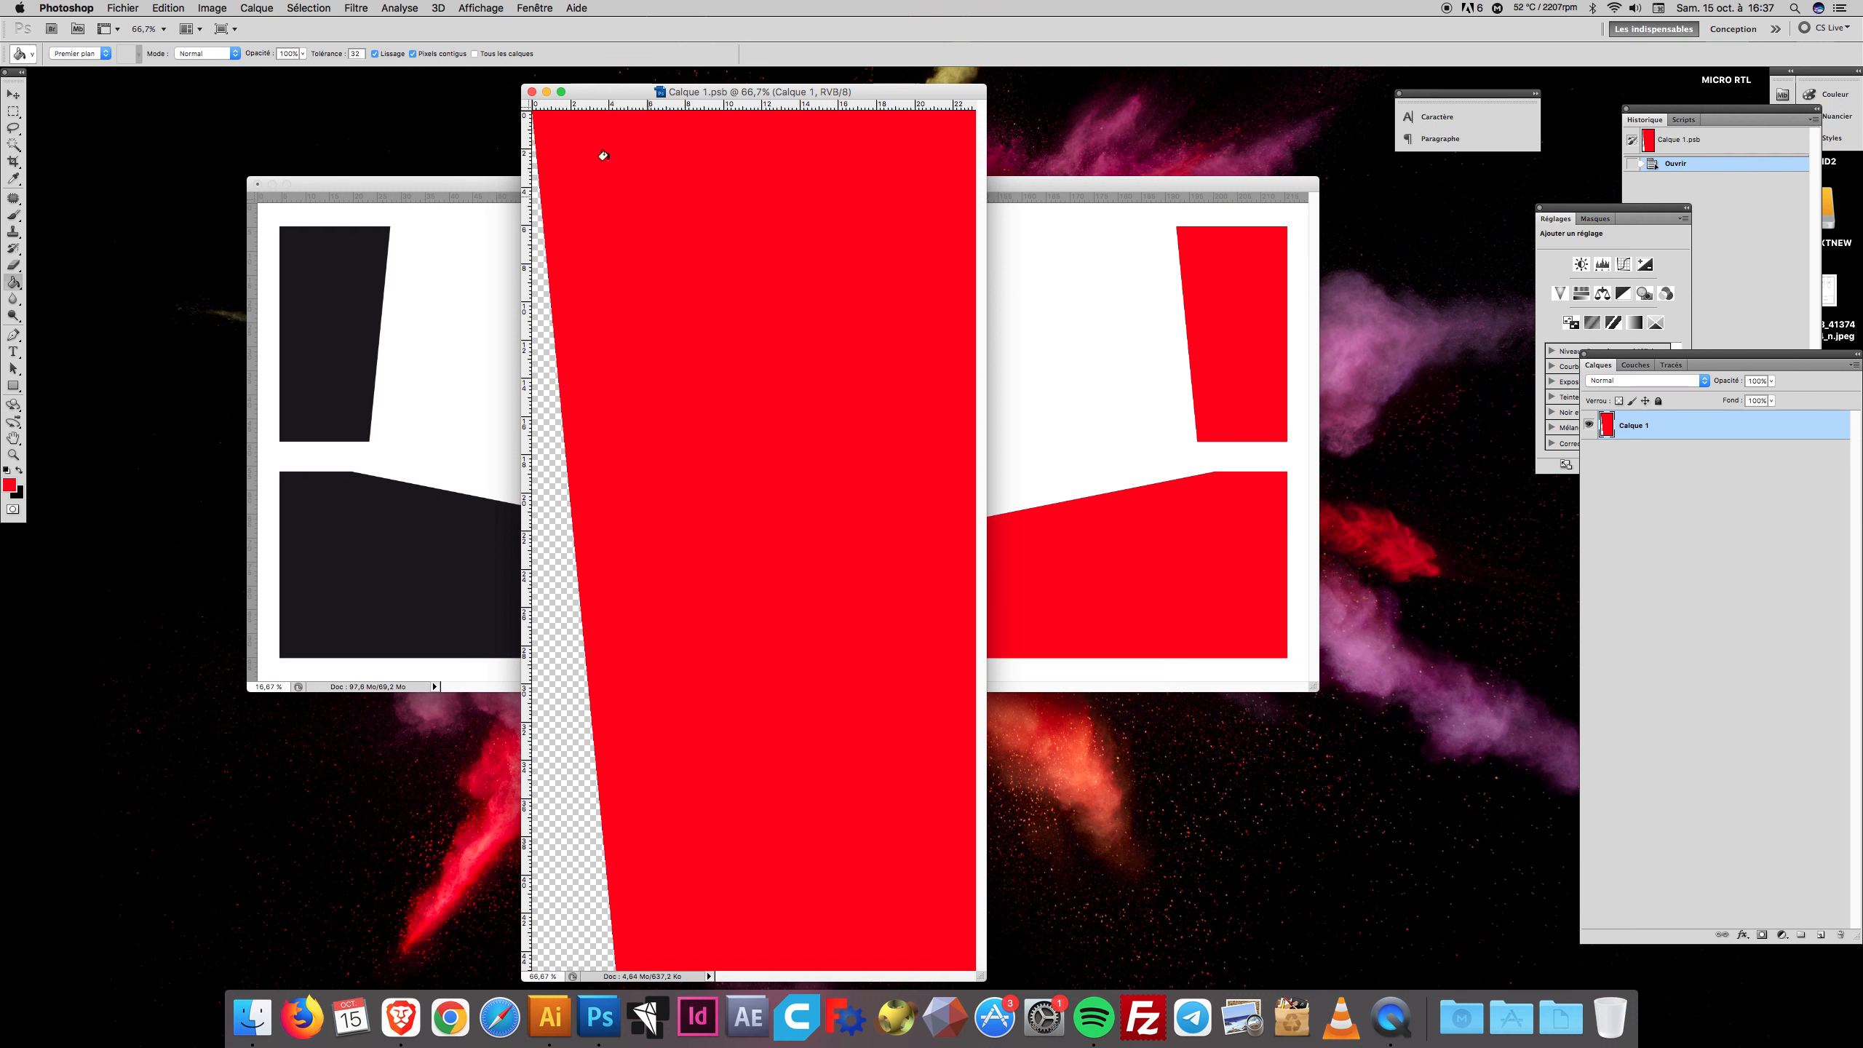
{"action": "left_click", "coordinate": [532, 92]}
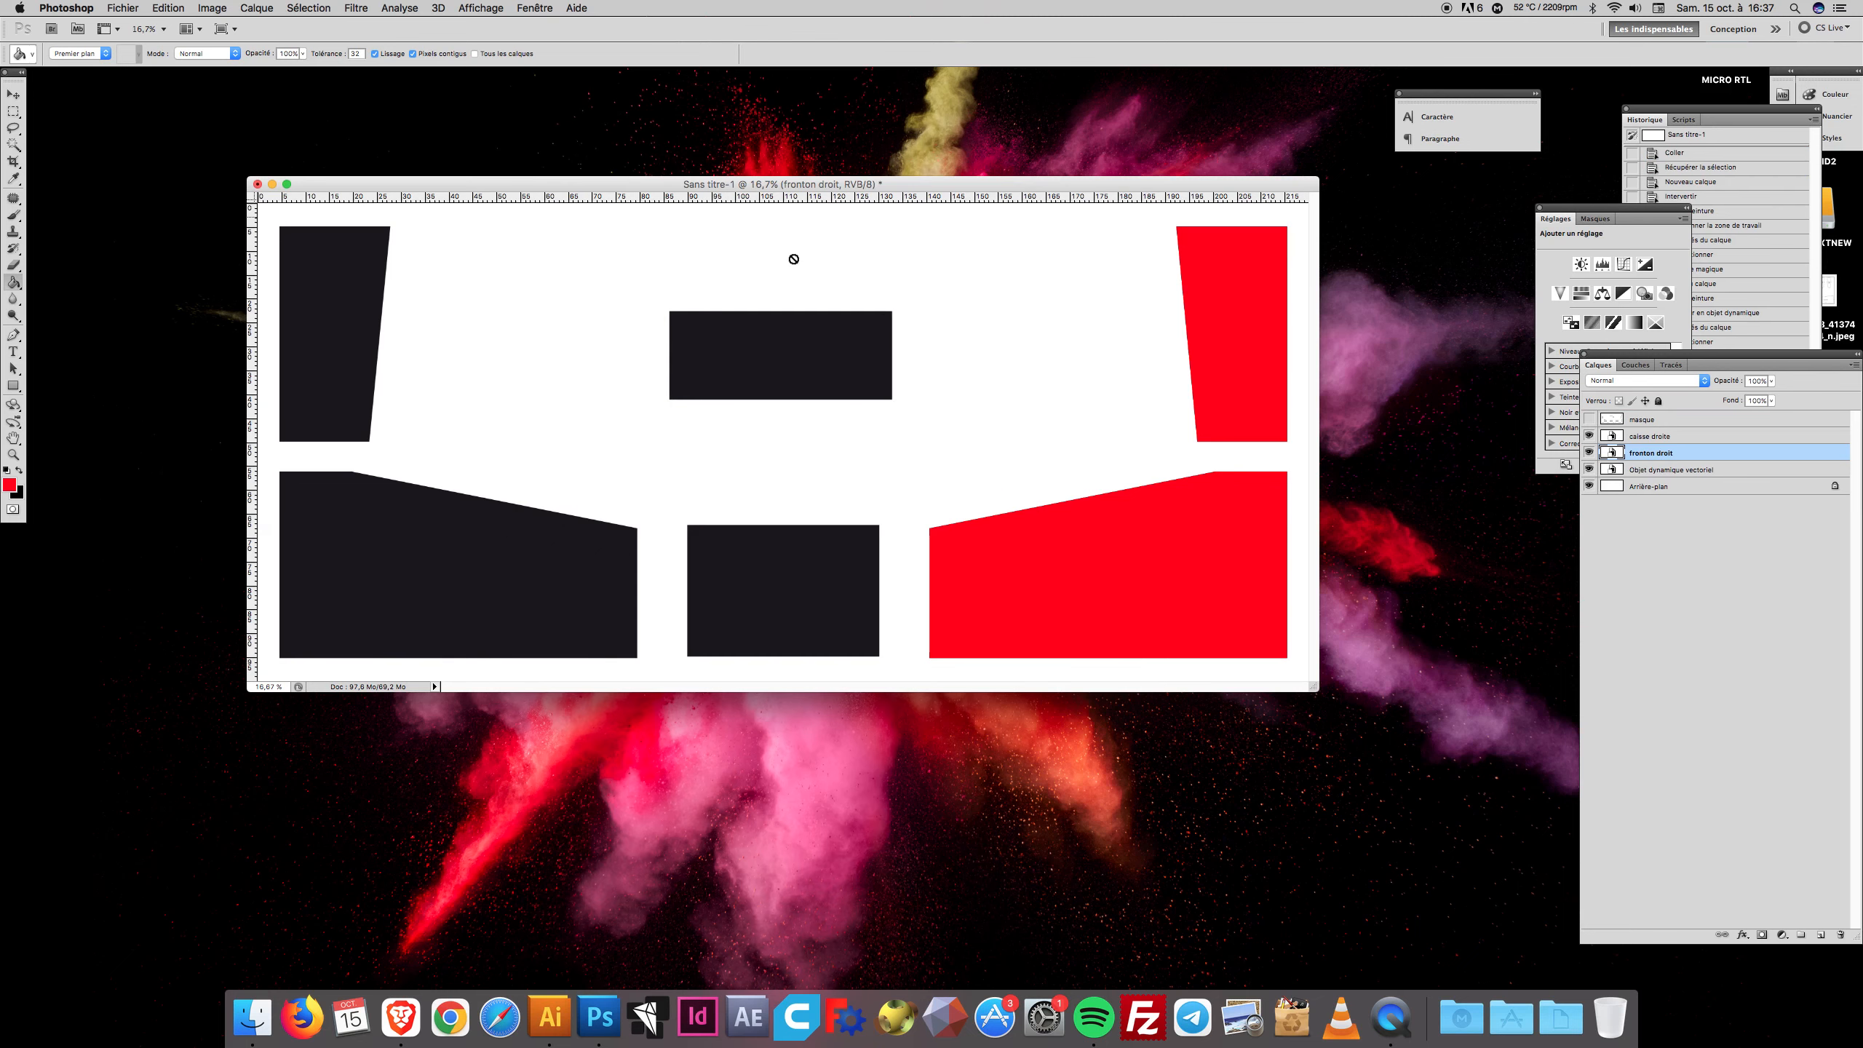
{"action": "left_click_drag", "start_coordinate": [671, 185], "coordinate": [665, 176]}
{"action": "left_click", "coordinate": [250, 175]}
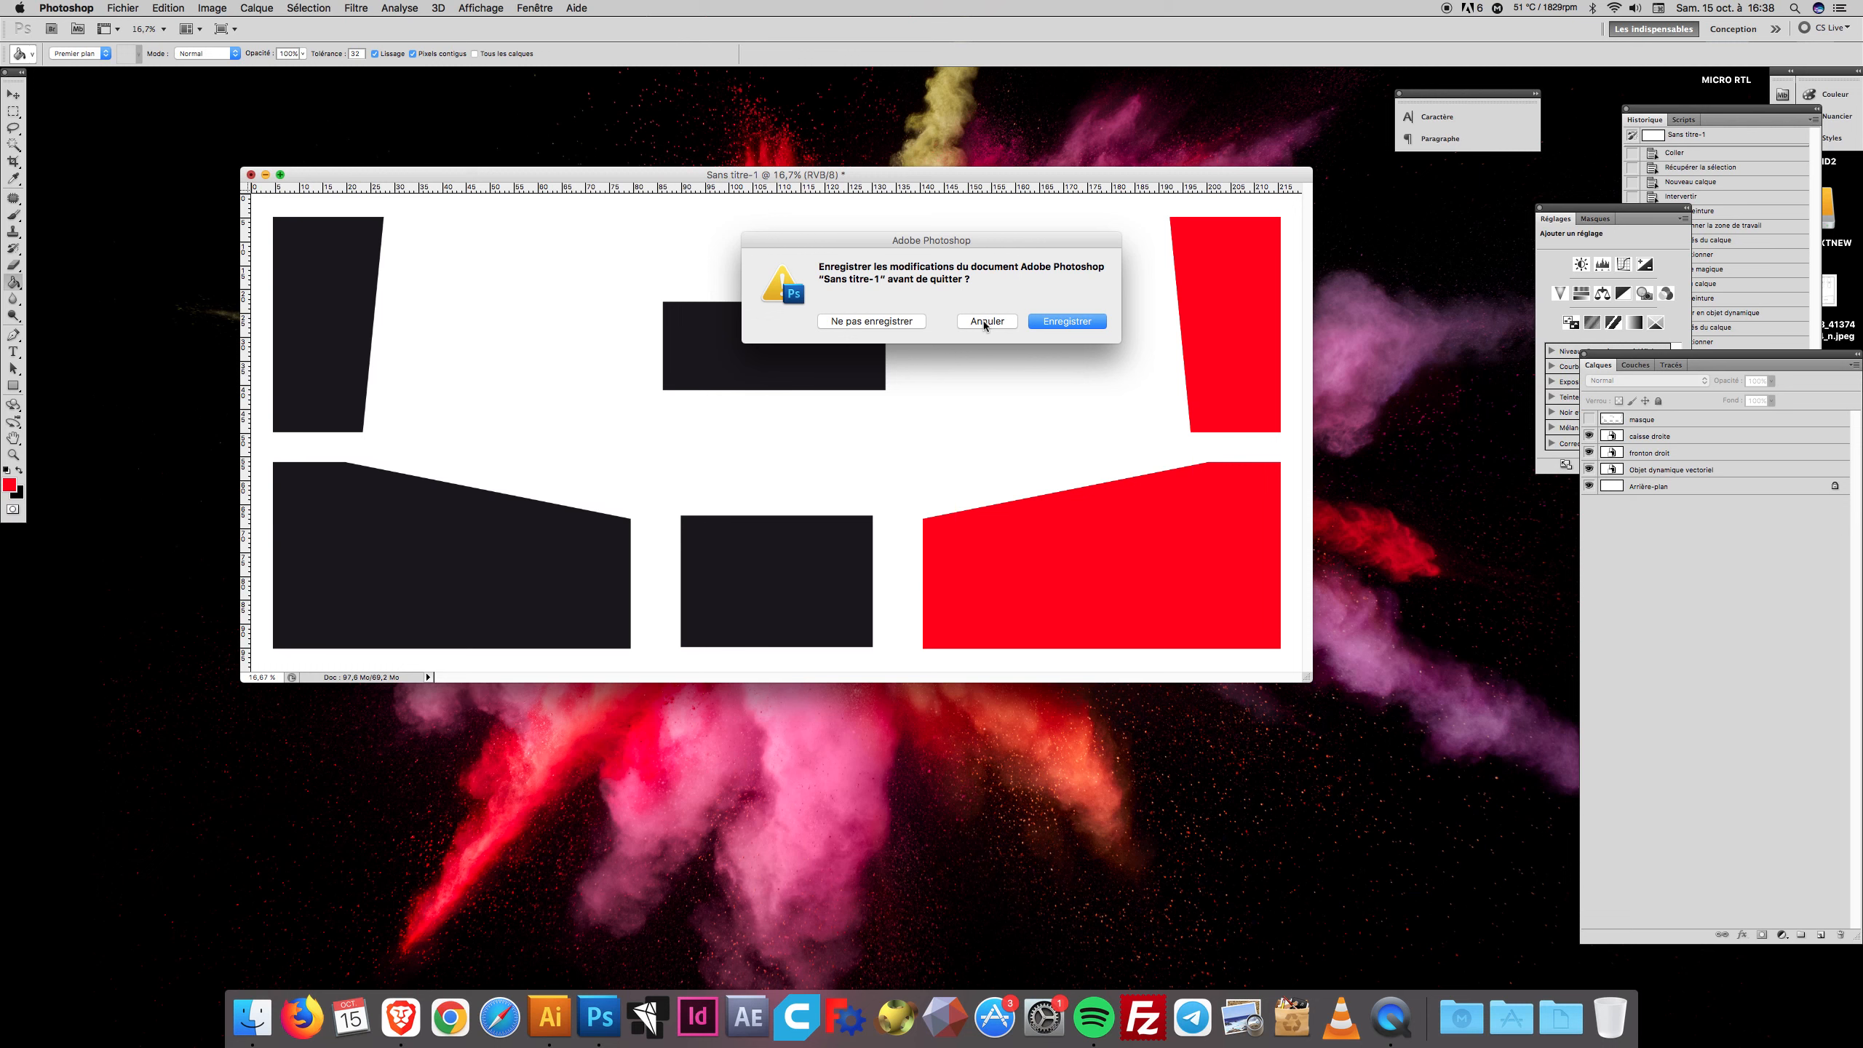
{"action": "left_click", "coordinate": [901, 324]}
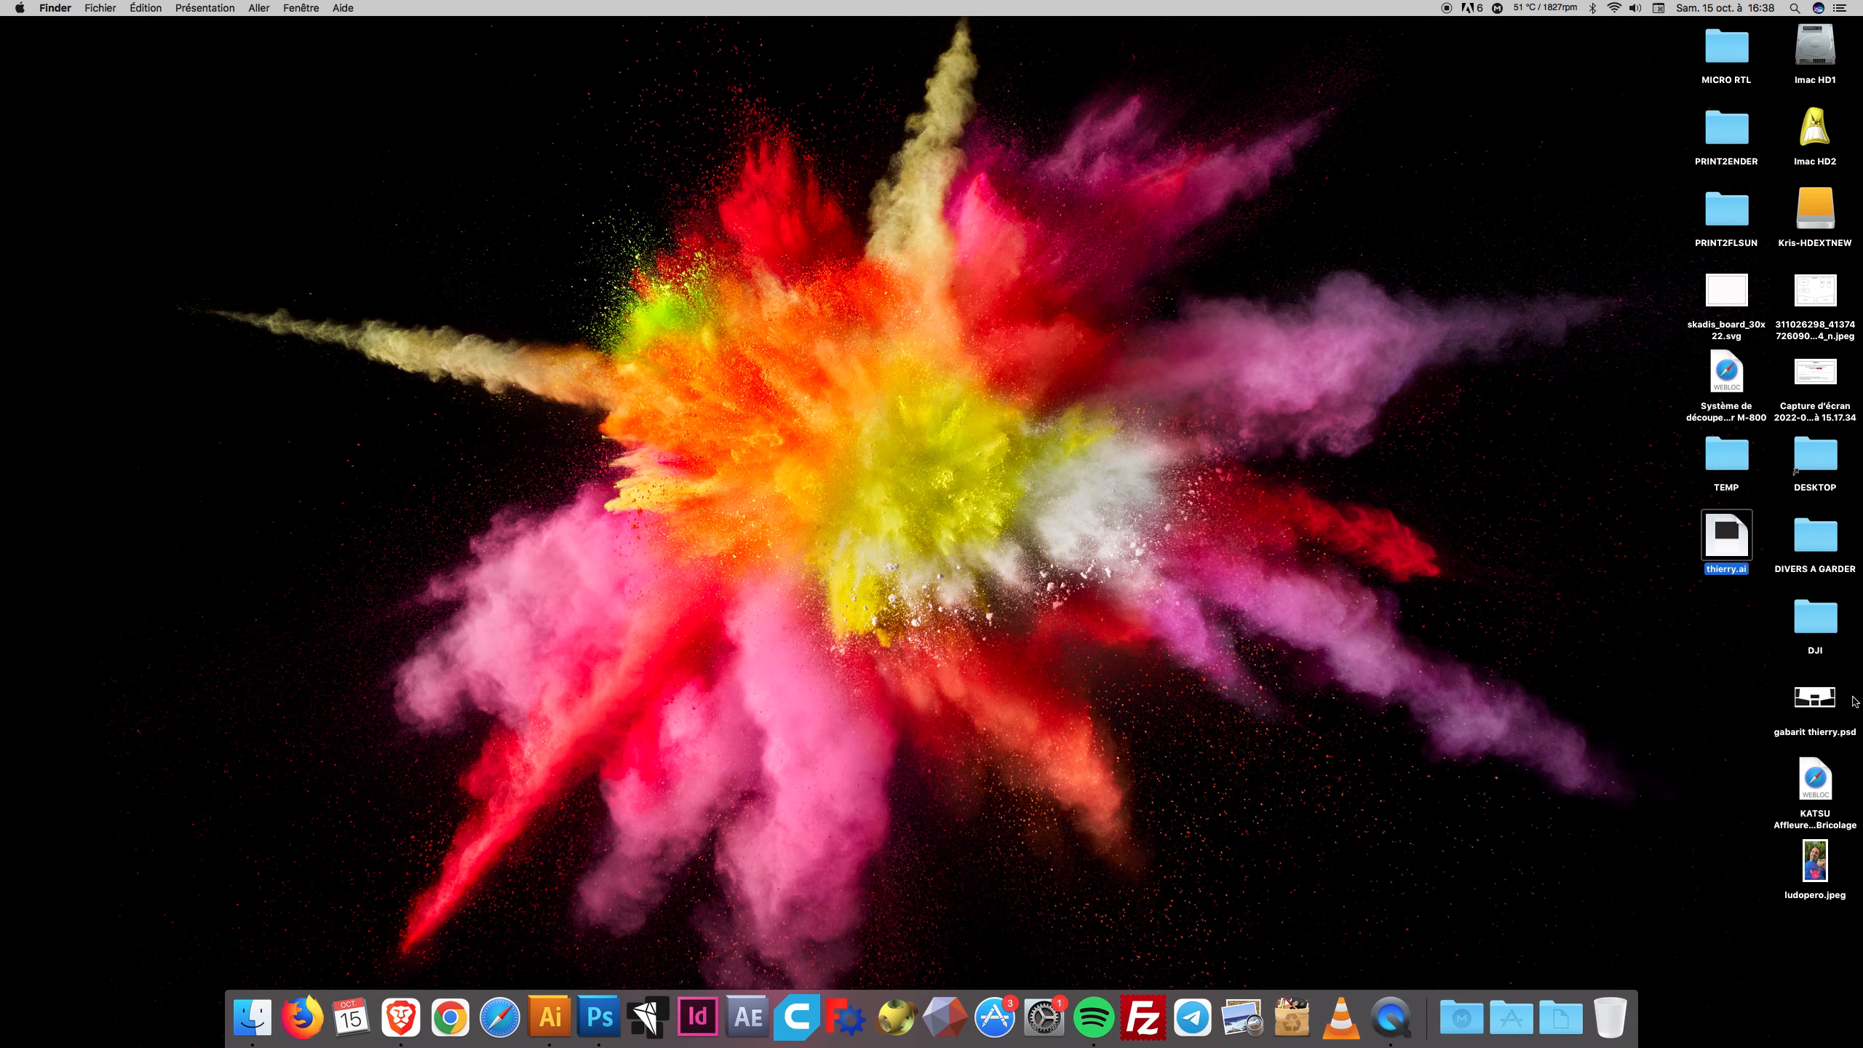
Open gabarit thierry.psd from the desktop and check the caisse droite and fronton droit layers by toggling their visibility
{"action": "double_click", "coordinate": [1827, 701]}
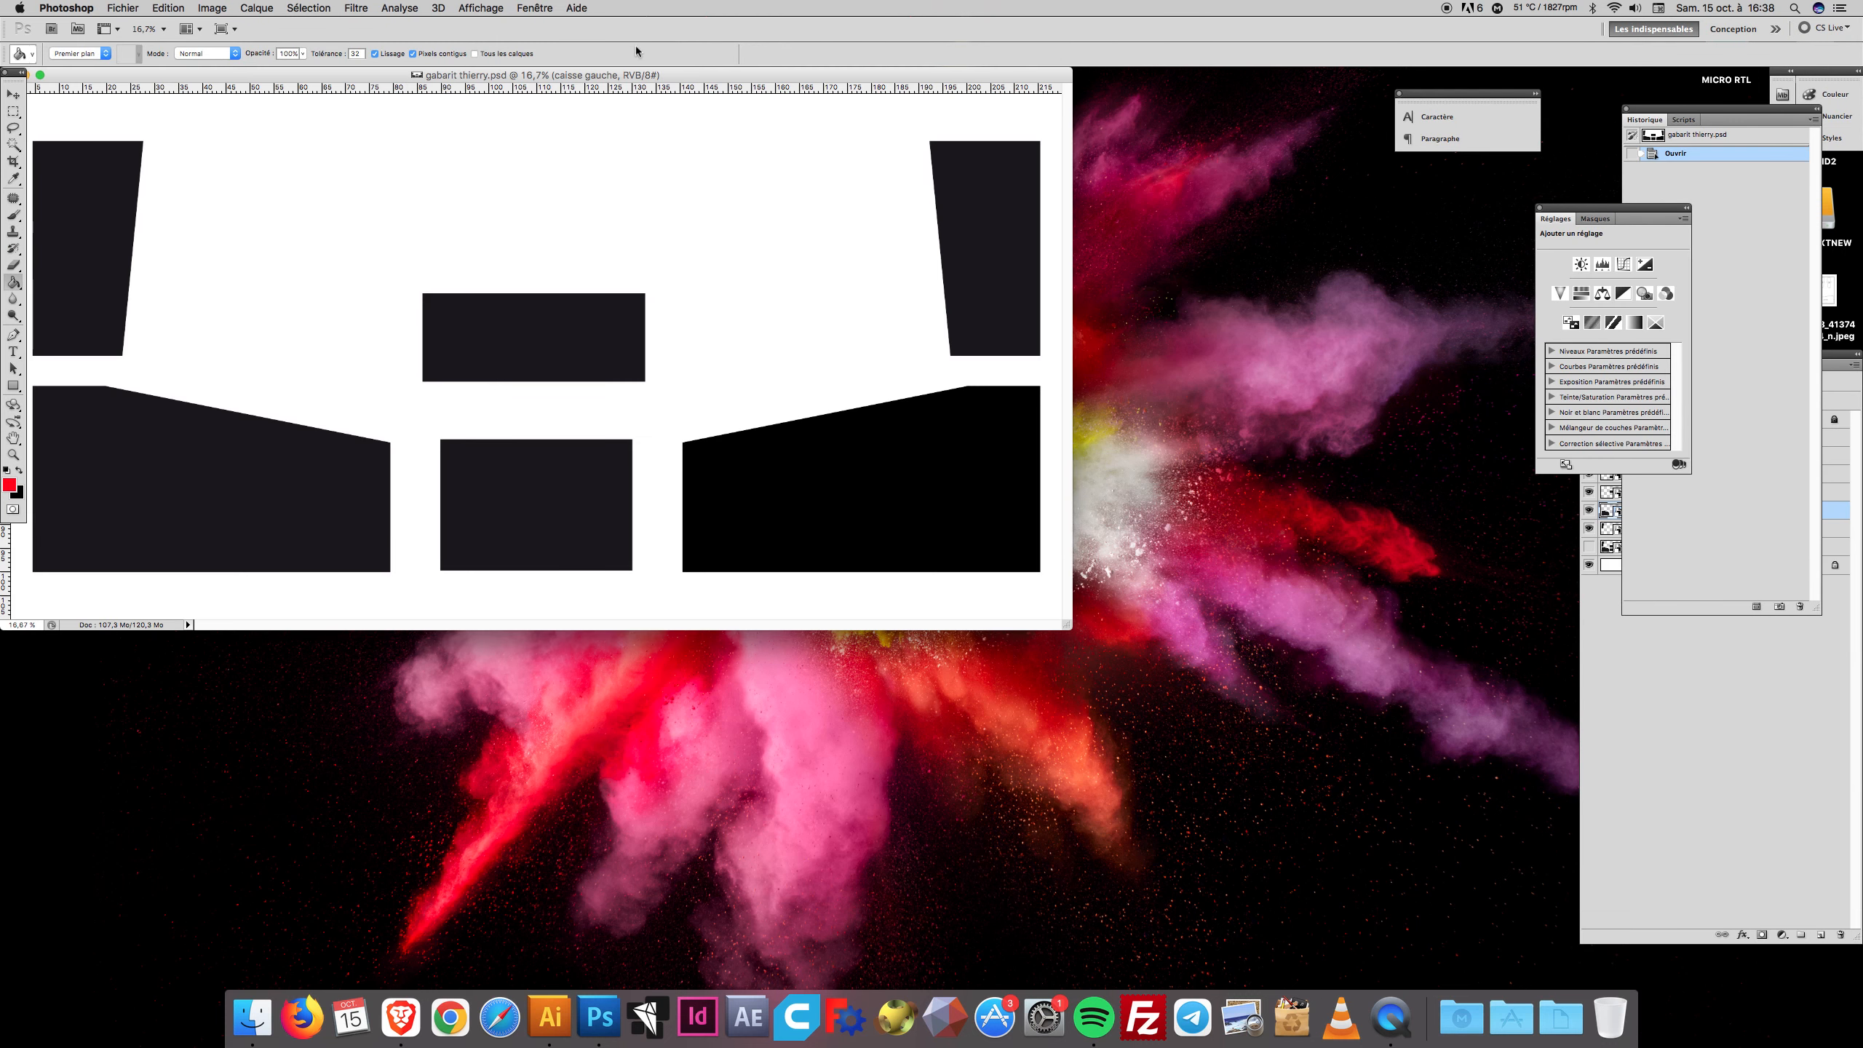
{"action": "left_click_drag", "start_coordinate": [660, 77], "coordinate": [876, 140]}
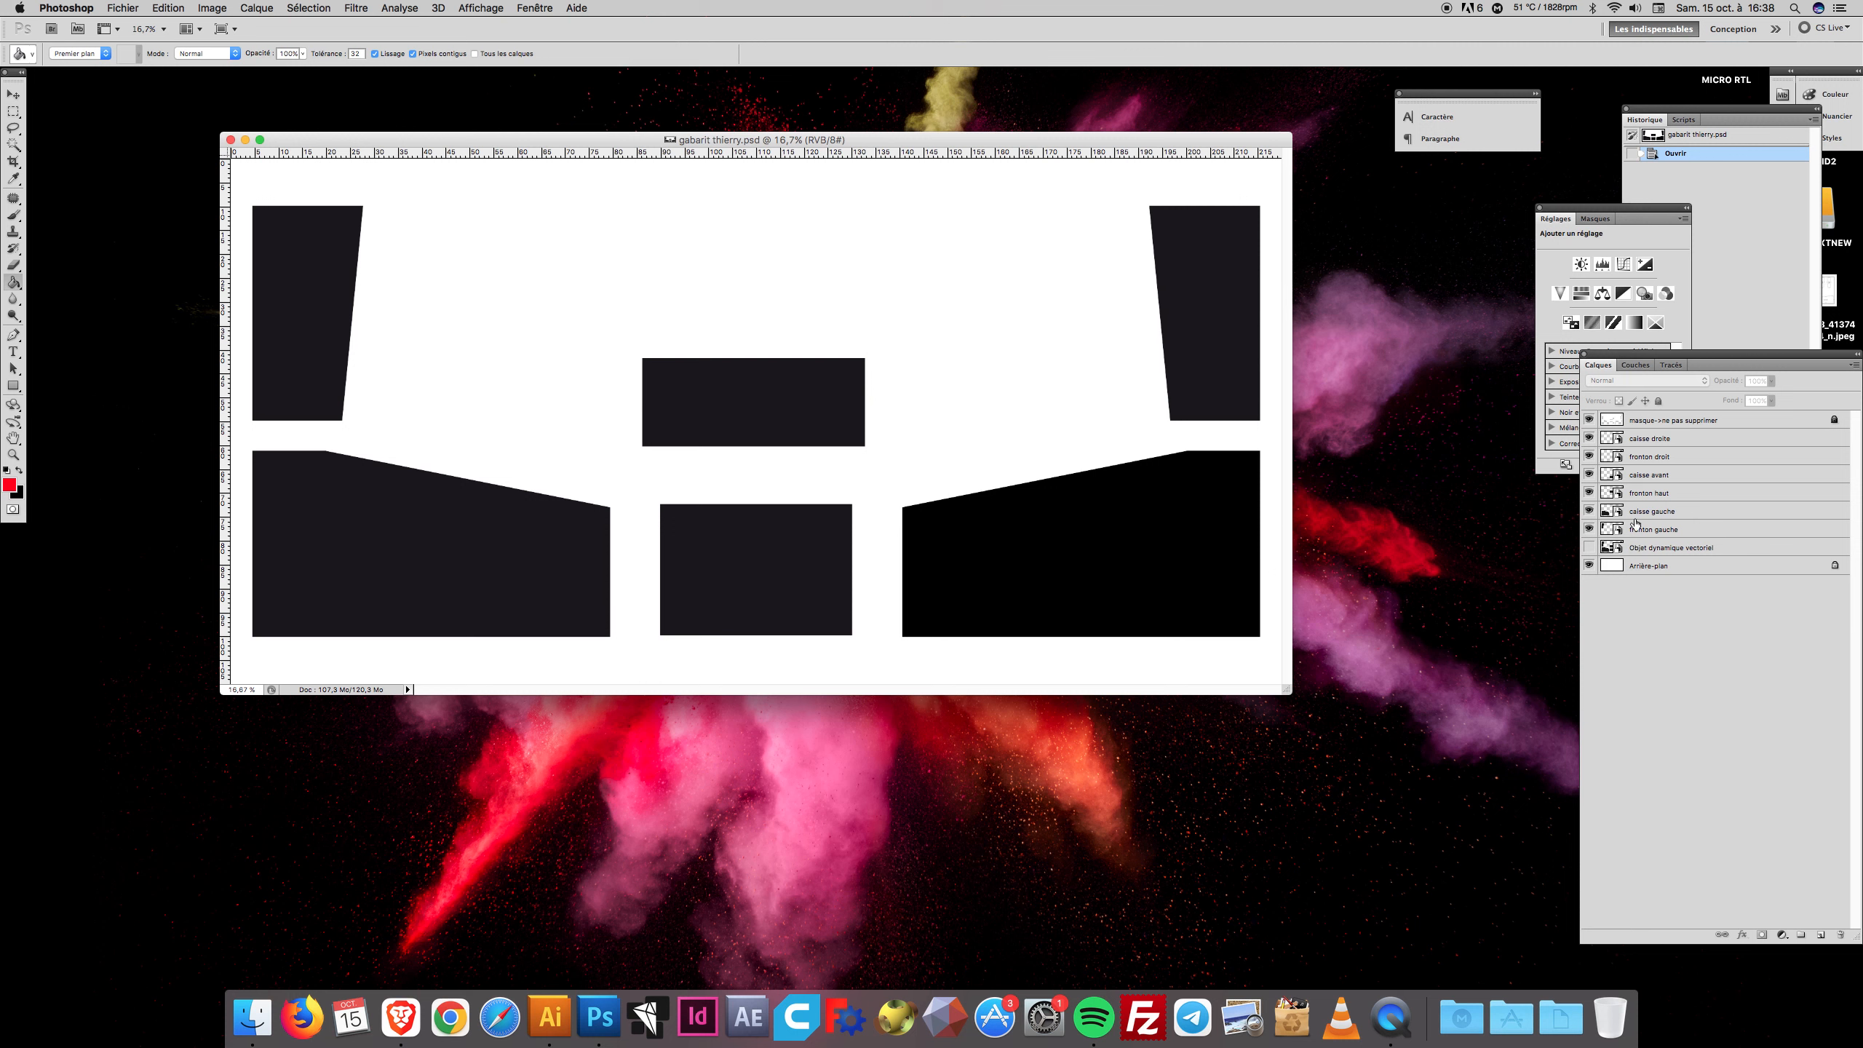
{"action": "left_click", "coordinate": [1589, 437]}
{"action": "left_click", "coordinate": [1589, 438]}
{"action": "left_click", "coordinate": [1589, 456]}
{"action": "left_click", "coordinate": [1590, 456]}
Open the contents of the fronton droit objet dynamique, suppress the save reminder for future openings, and enlarge the document window around the panel
{"action": "double_click", "coordinate": [1619, 458]}
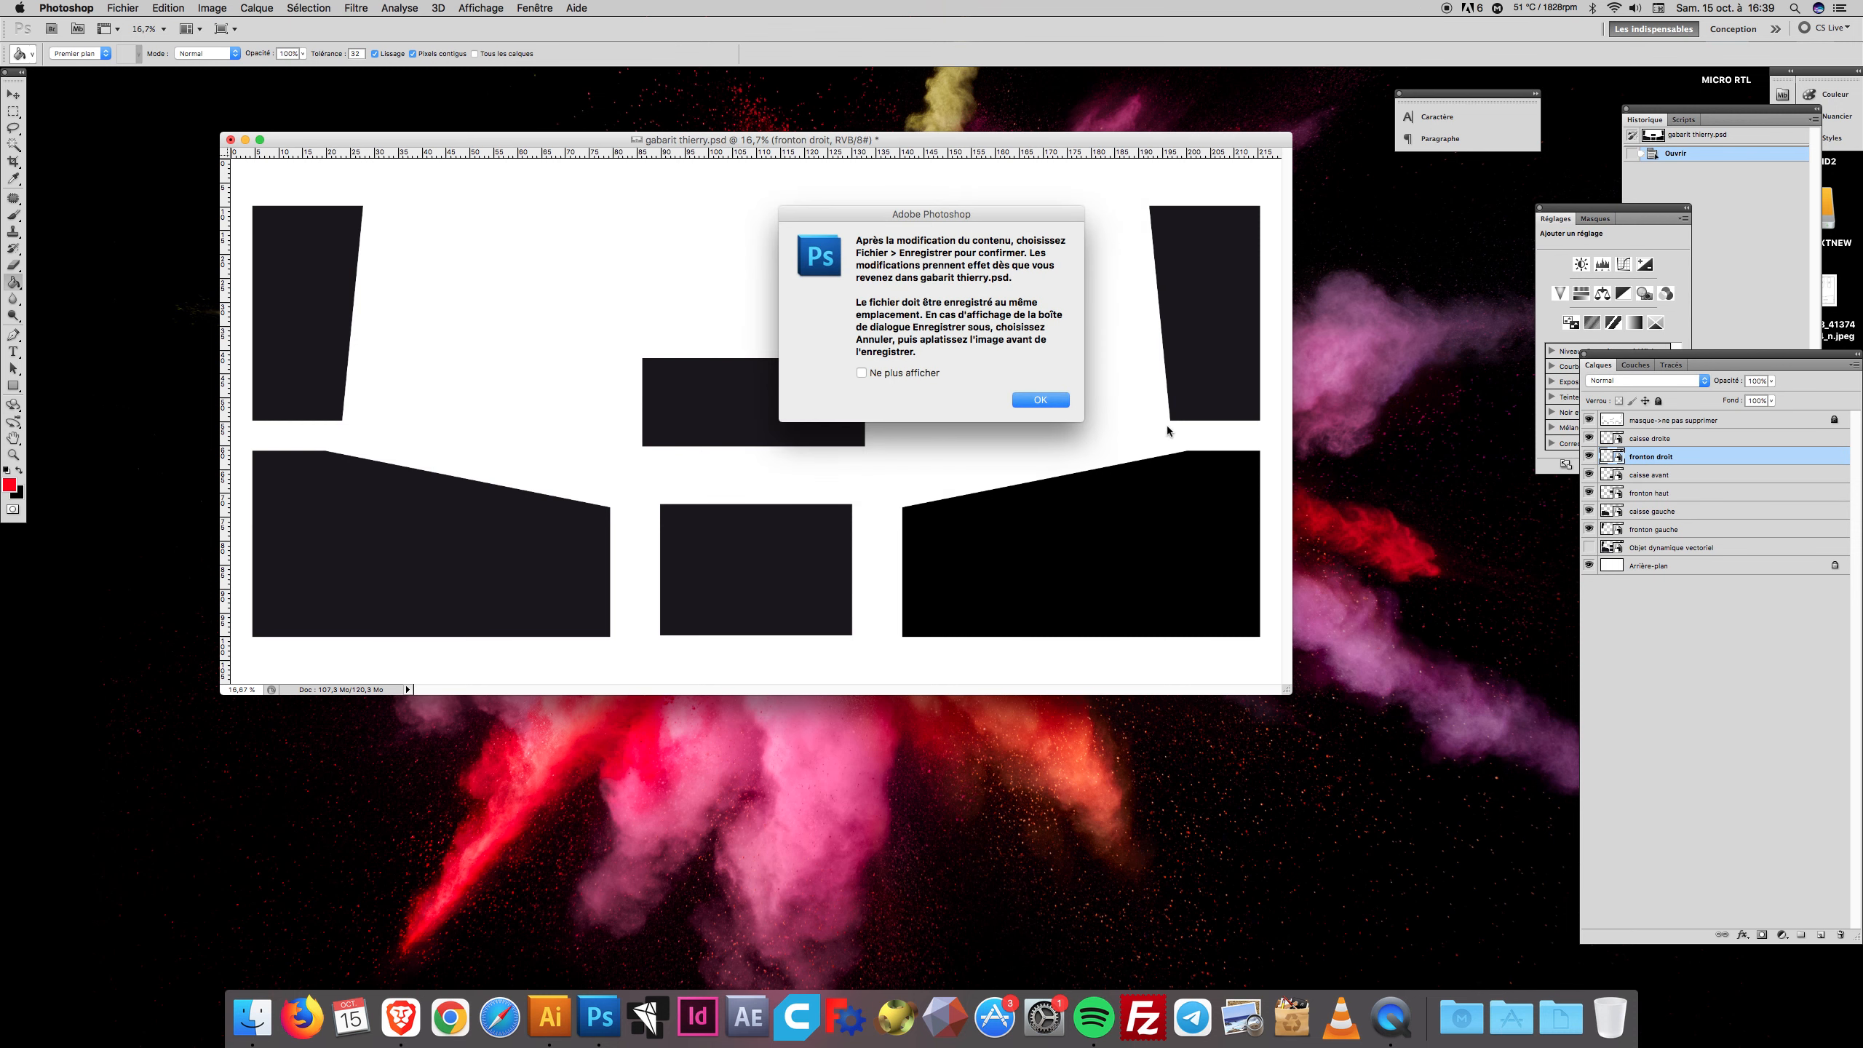
{"action": "left_click", "coordinate": [861, 373]}
{"action": "left_click", "coordinate": [1029, 397]}
{"action": "left_click_drag", "start_coordinate": [430, 94], "coordinate": [996, 104]}
{"action": "key", "text": "super+minus"}
{"action": "key", "text": "super+minus"}
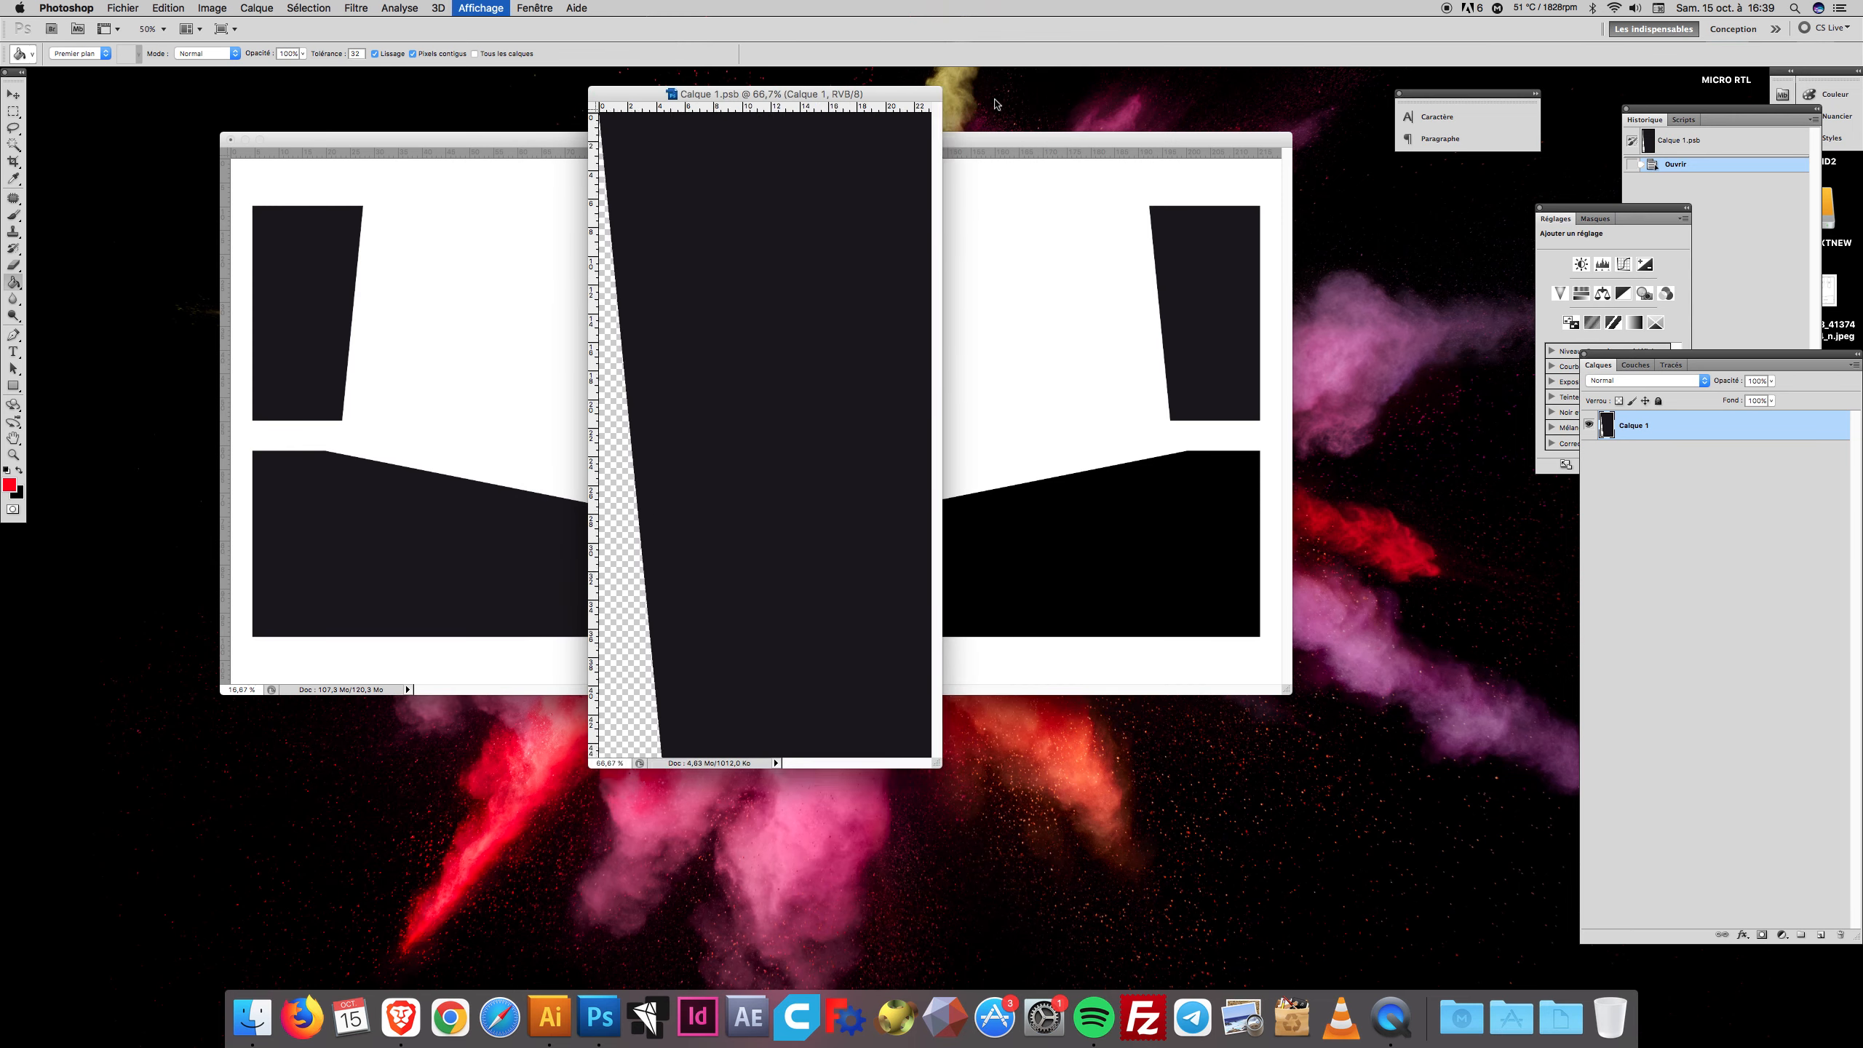
{"action": "left_click_drag", "start_coordinate": [821, 554], "coordinate": [1296, 849]}
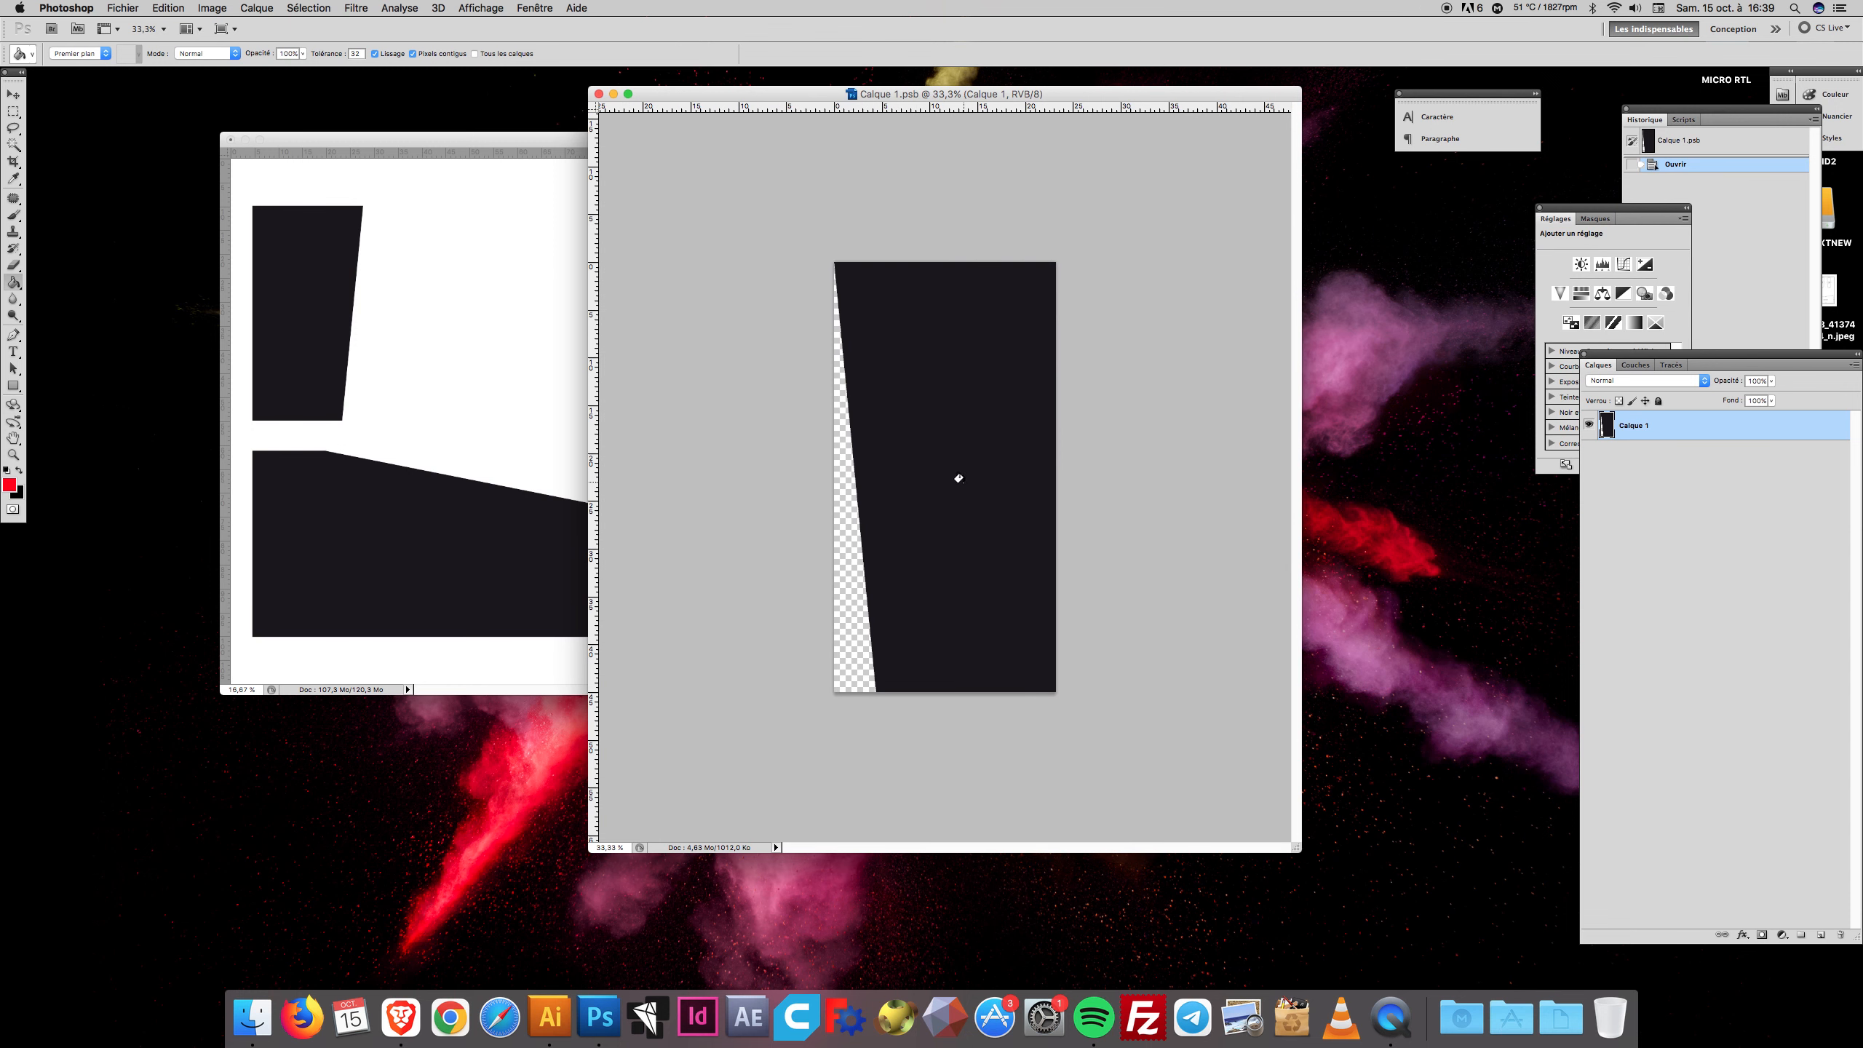
Place the portrait JPEG from the desktop into the fronton droit contents document
{"action": "left_click", "coordinate": [13, 93]}
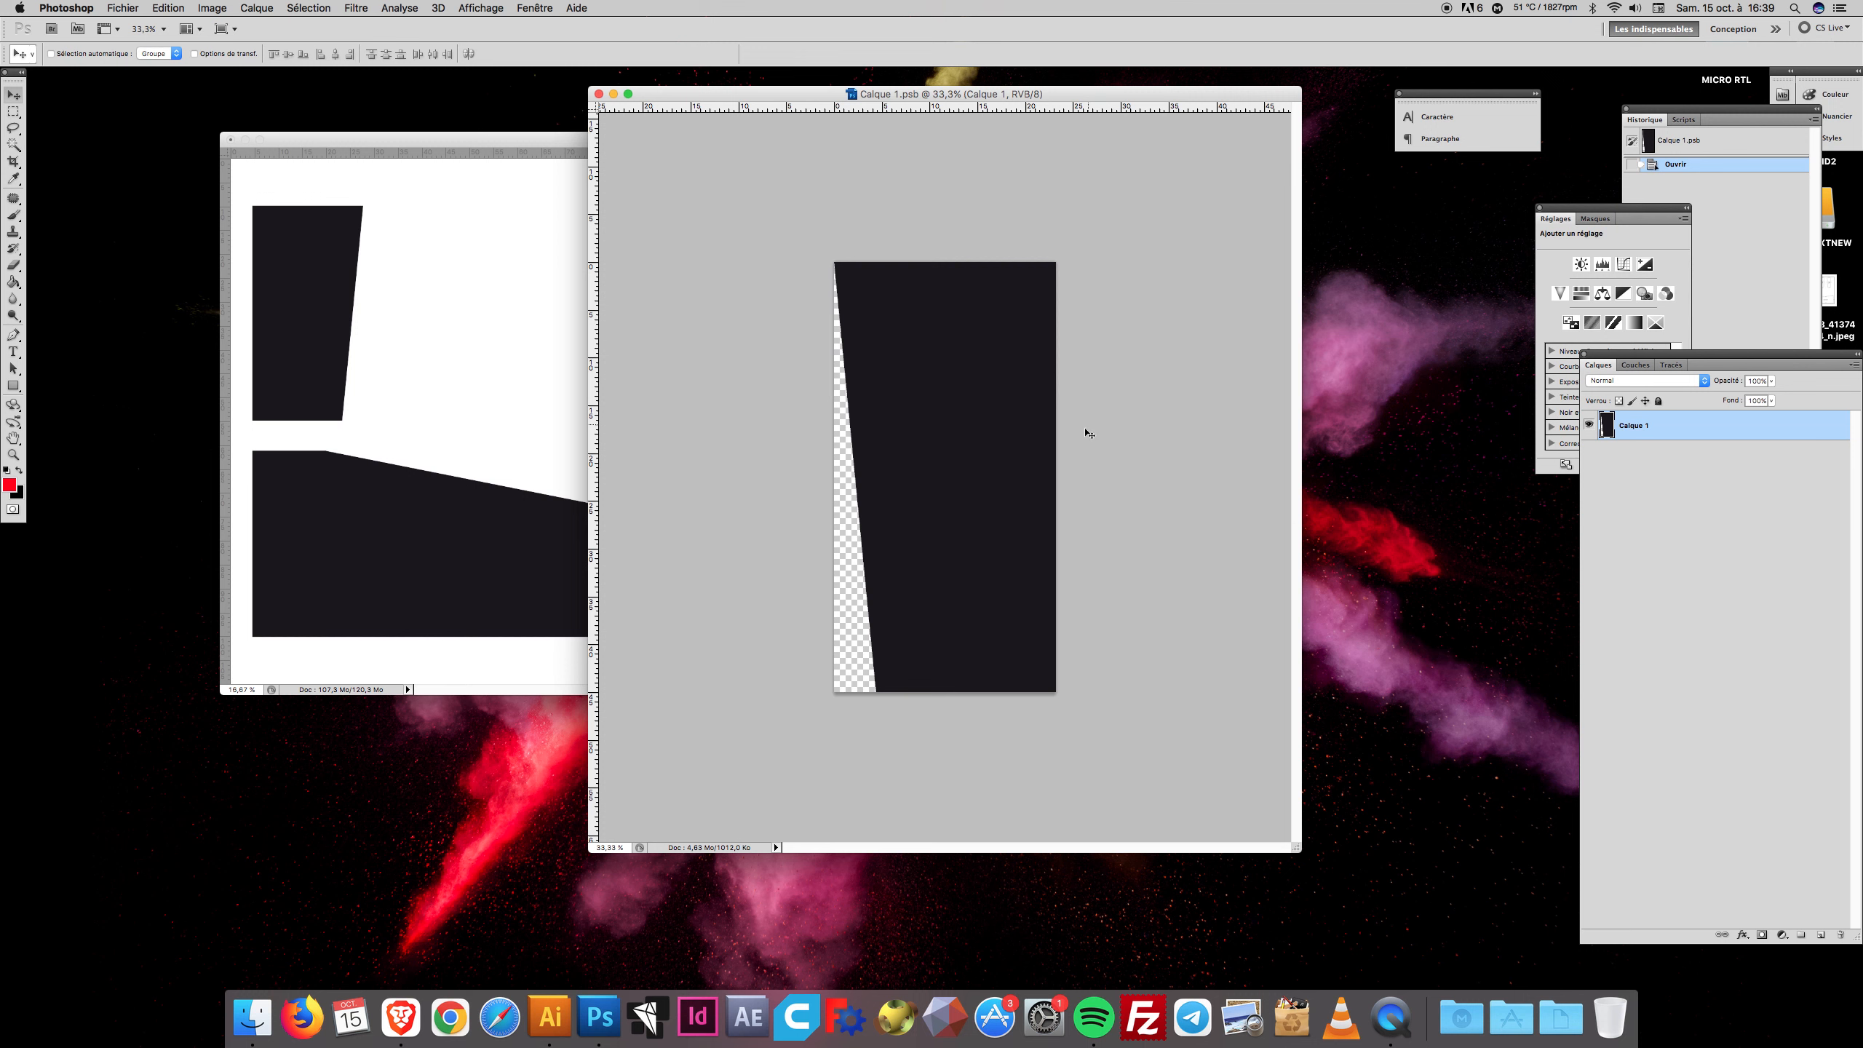
{"action": "left_click", "coordinate": [1470, 598]}
{"action": "left_click_drag", "start_coordinate": [1815, 863], "coordinate": [975, 436]}
{"action": "left_click_drag", "start_coordinate": [1812, 866], "coordinate": [728, 362]}
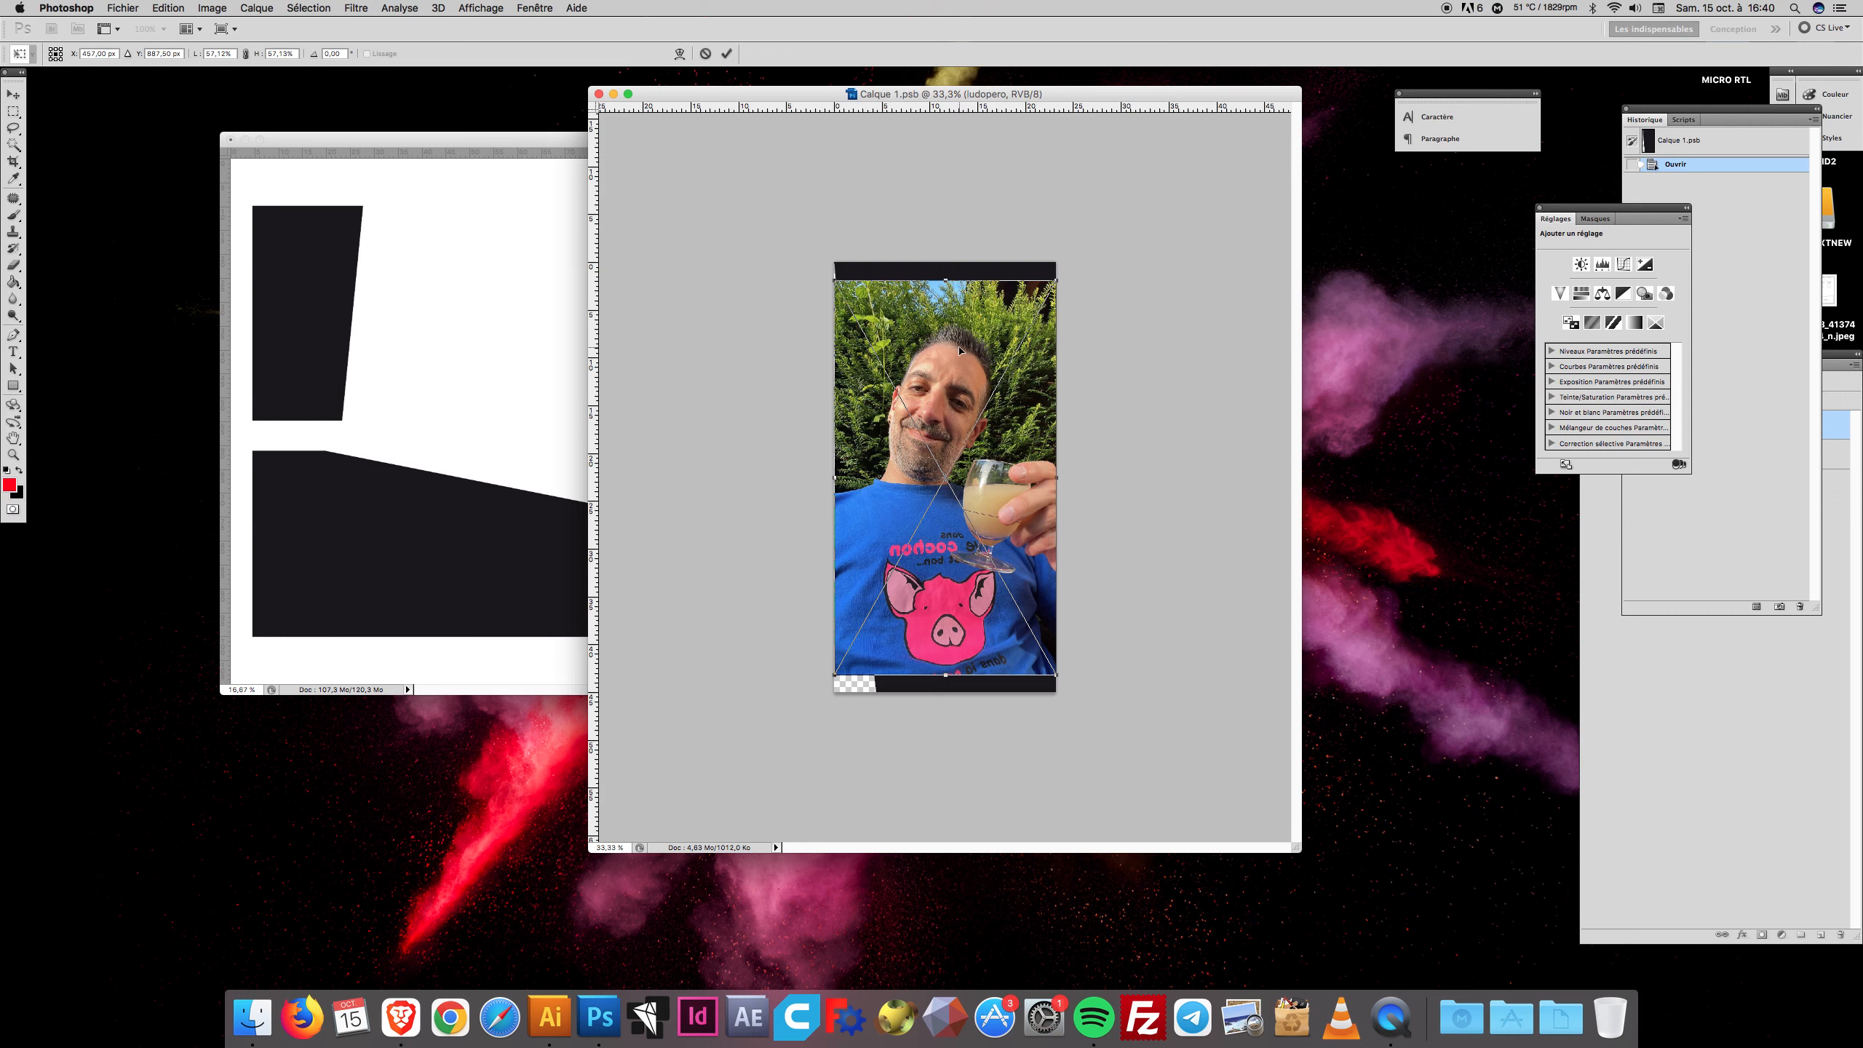
Scale the placed photo to 100% width and height, import it, and shift it down and to the right to show the whole face
{"action": "left_click", "coordinate": [231, 53]}
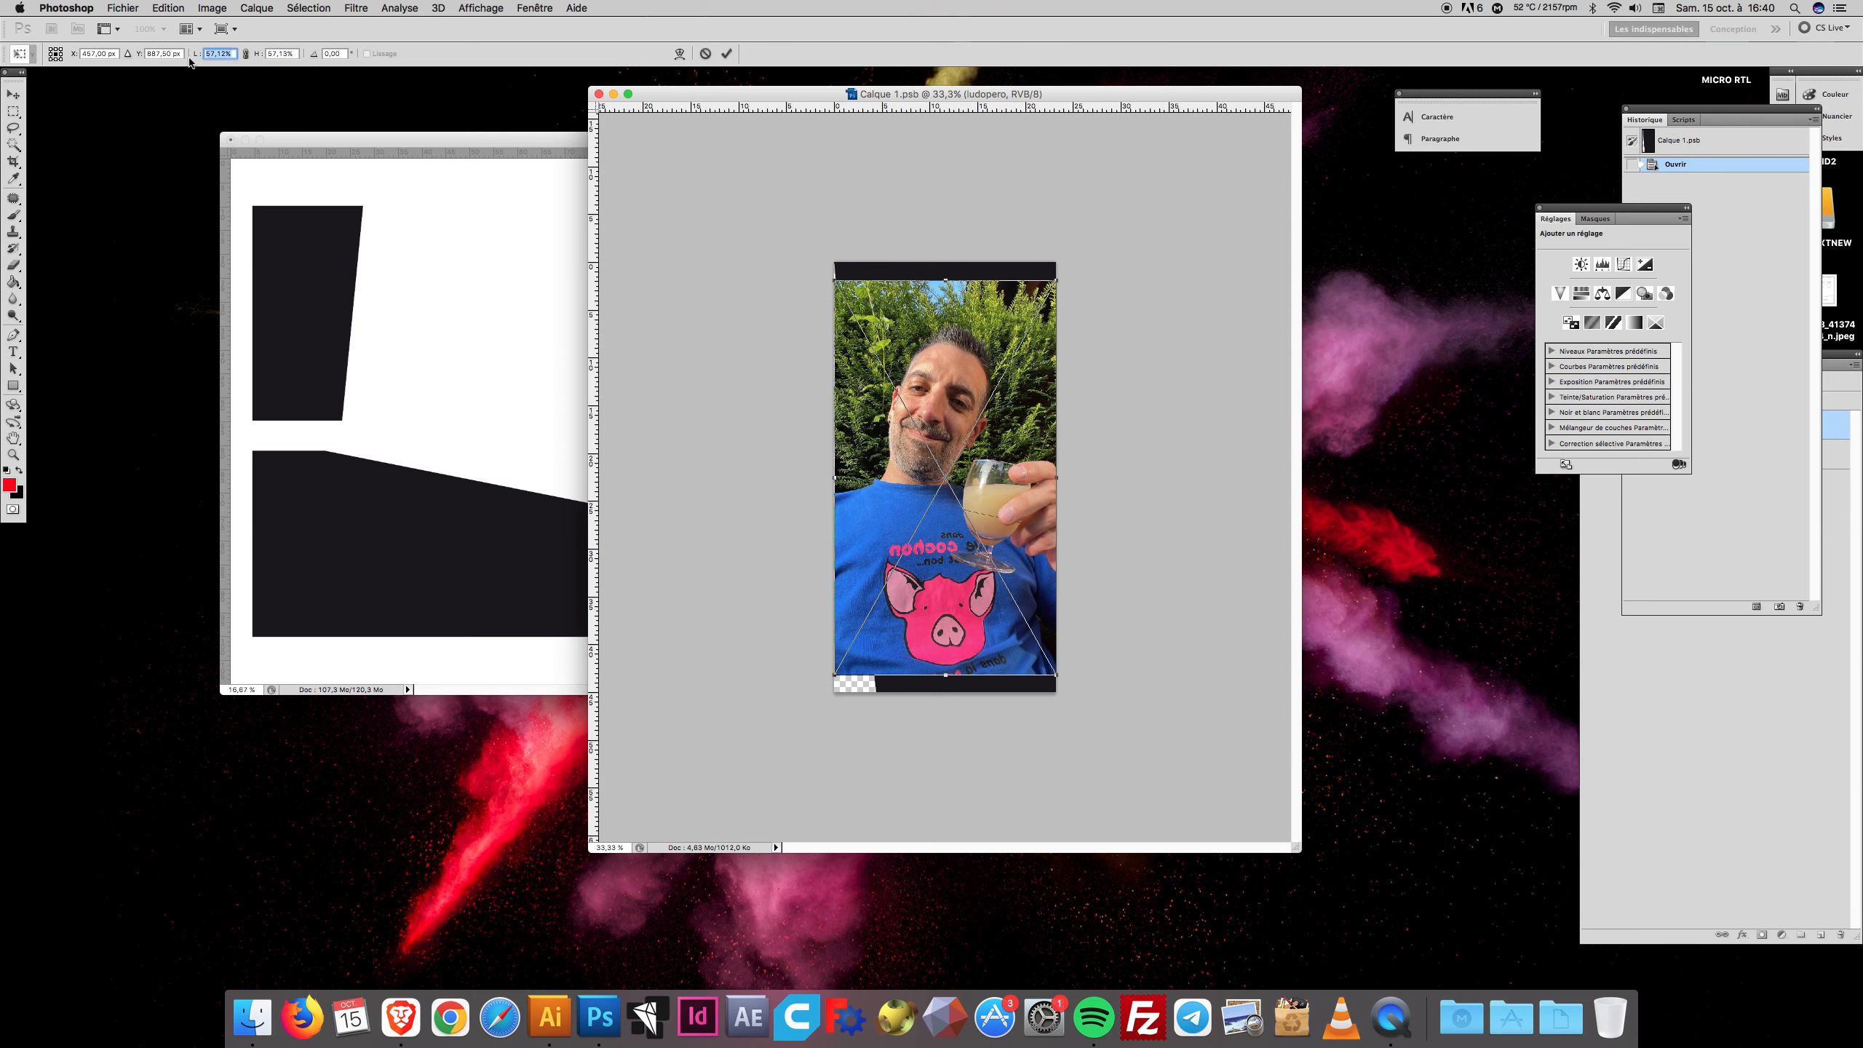
{"action": "type", "text": "100"}
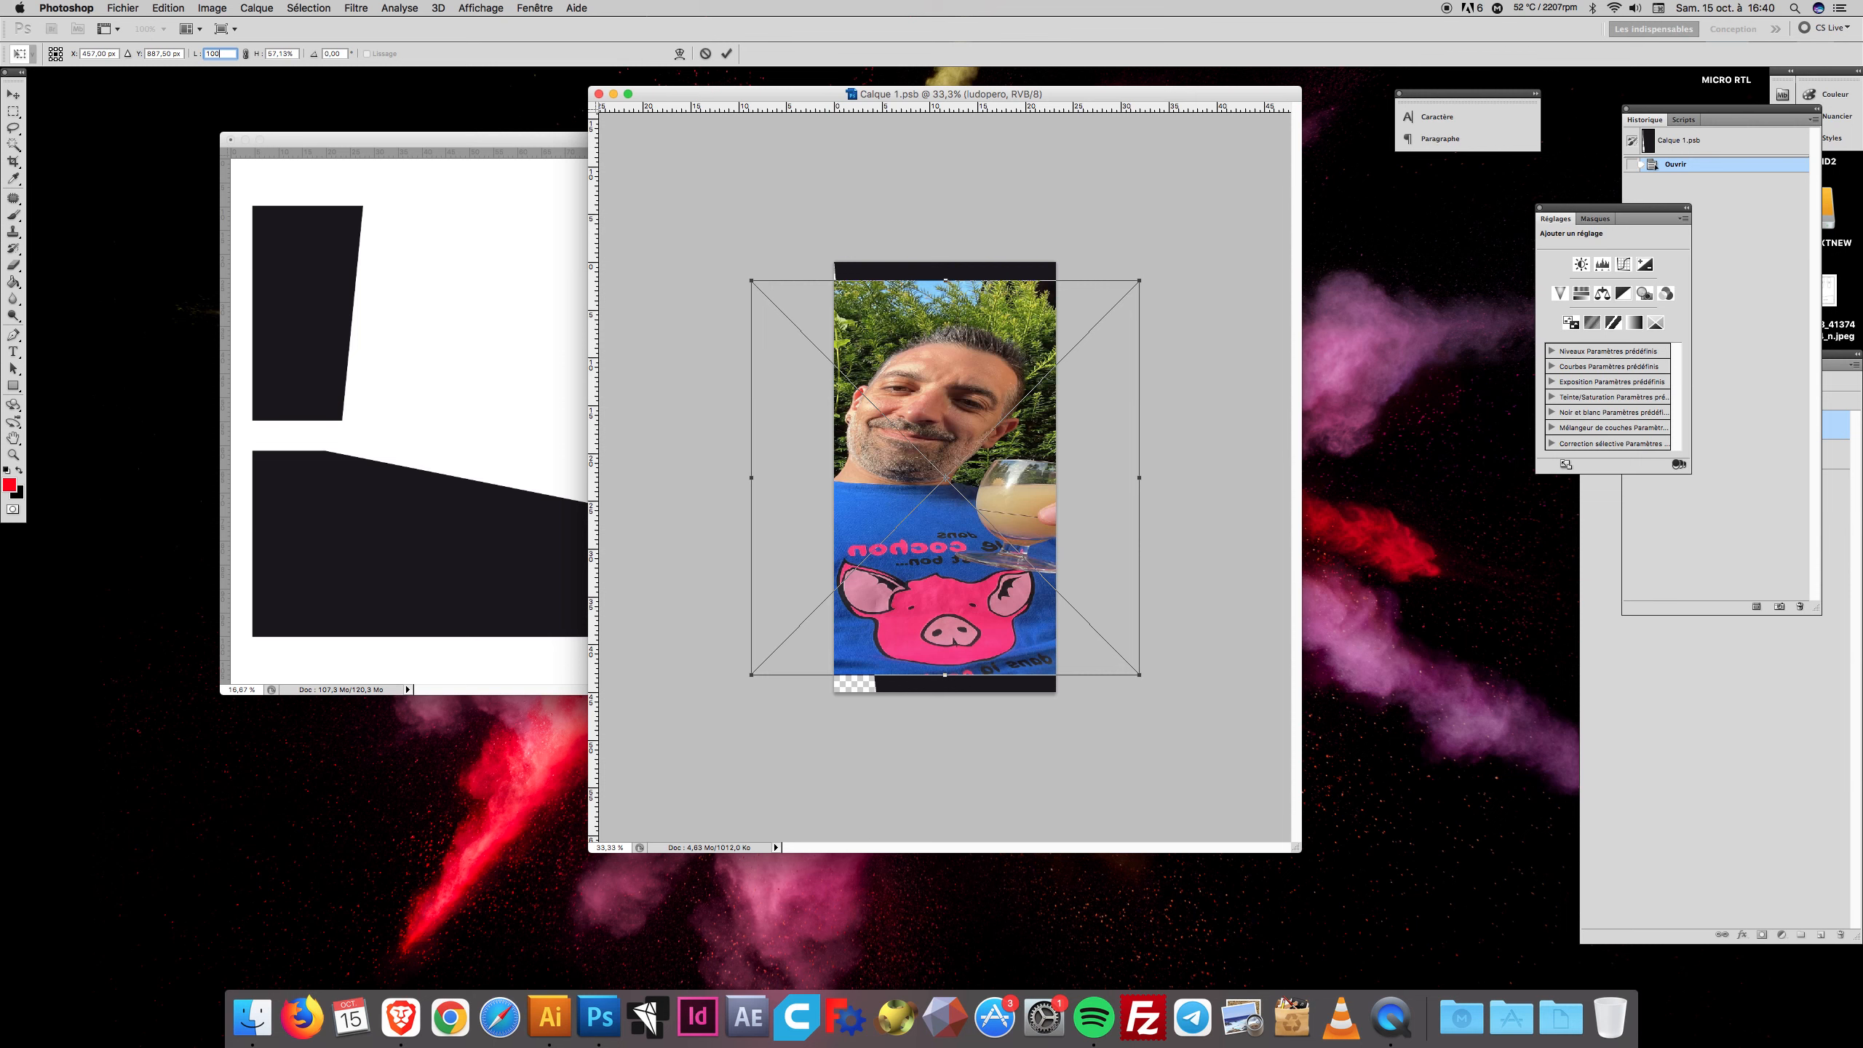
{"action": "key", "text": "Tab"}
{"action": "type", "text": "100"}
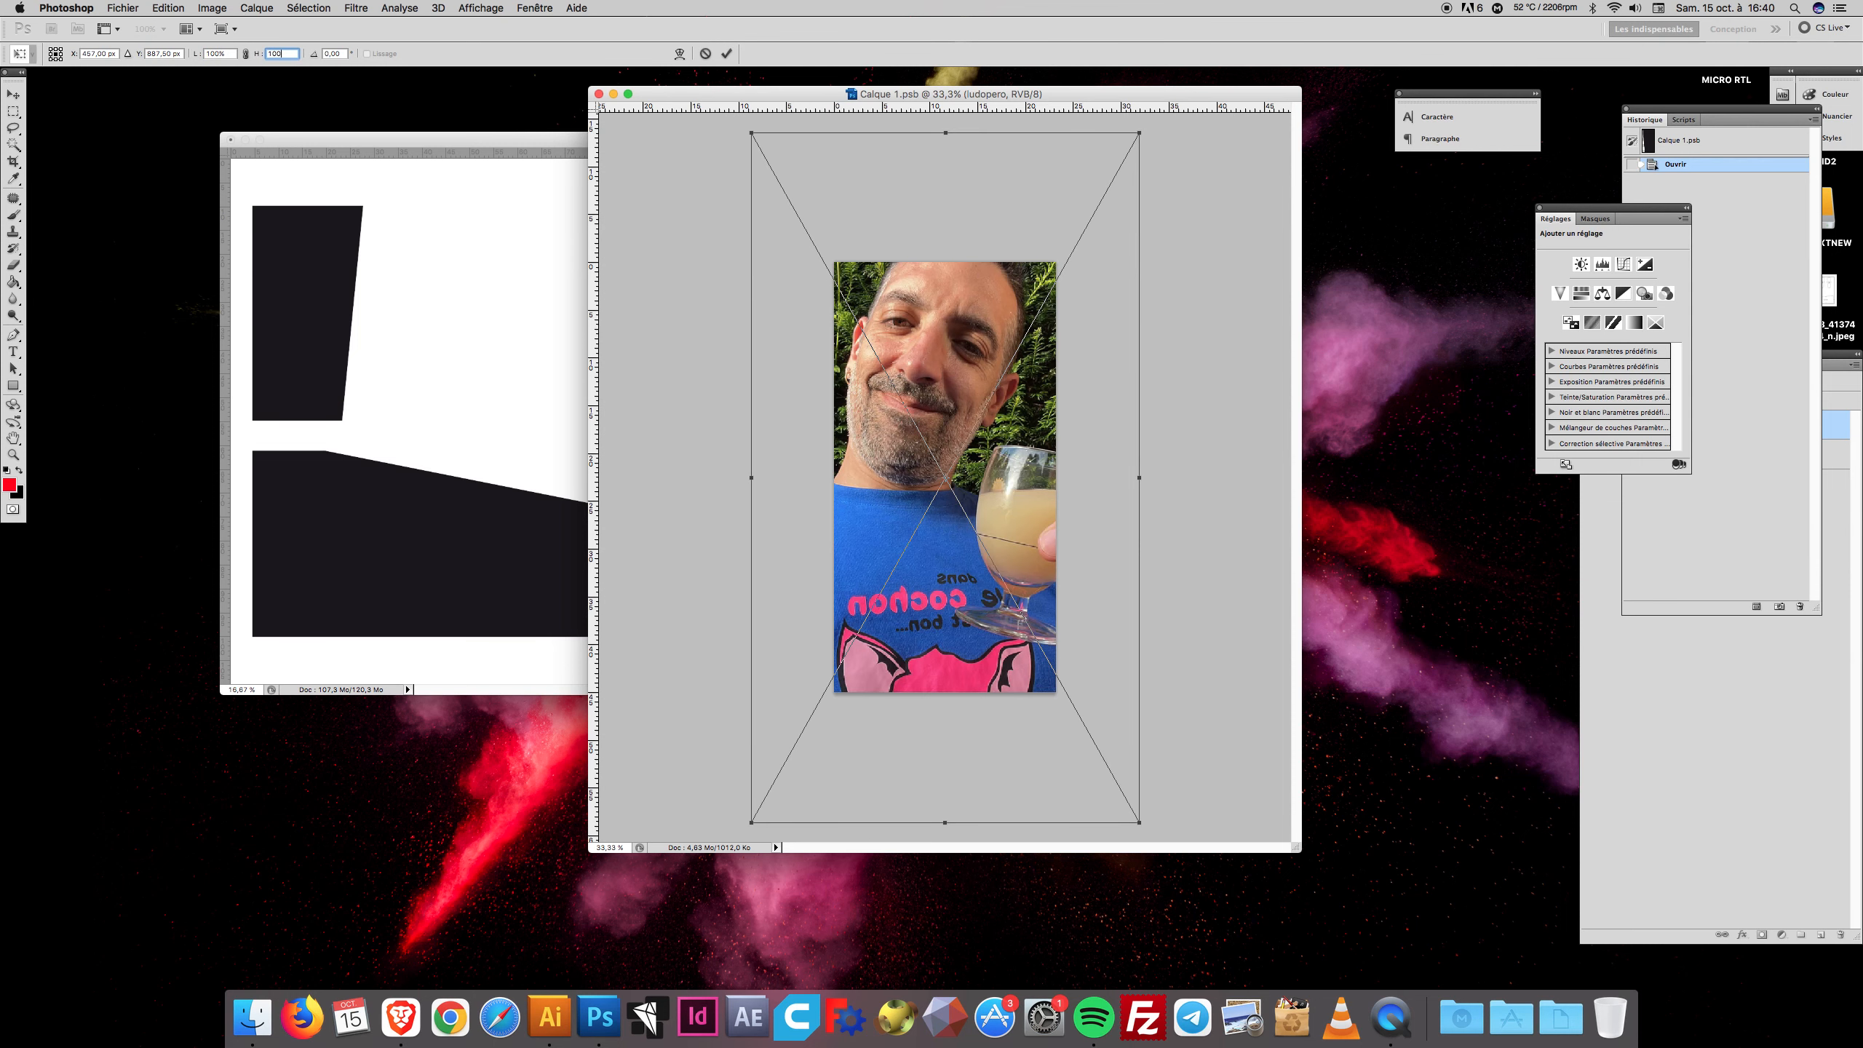
{"action": "key", "text": "Return"}
{"action": "left_click", "coordinate": [14, 95]}
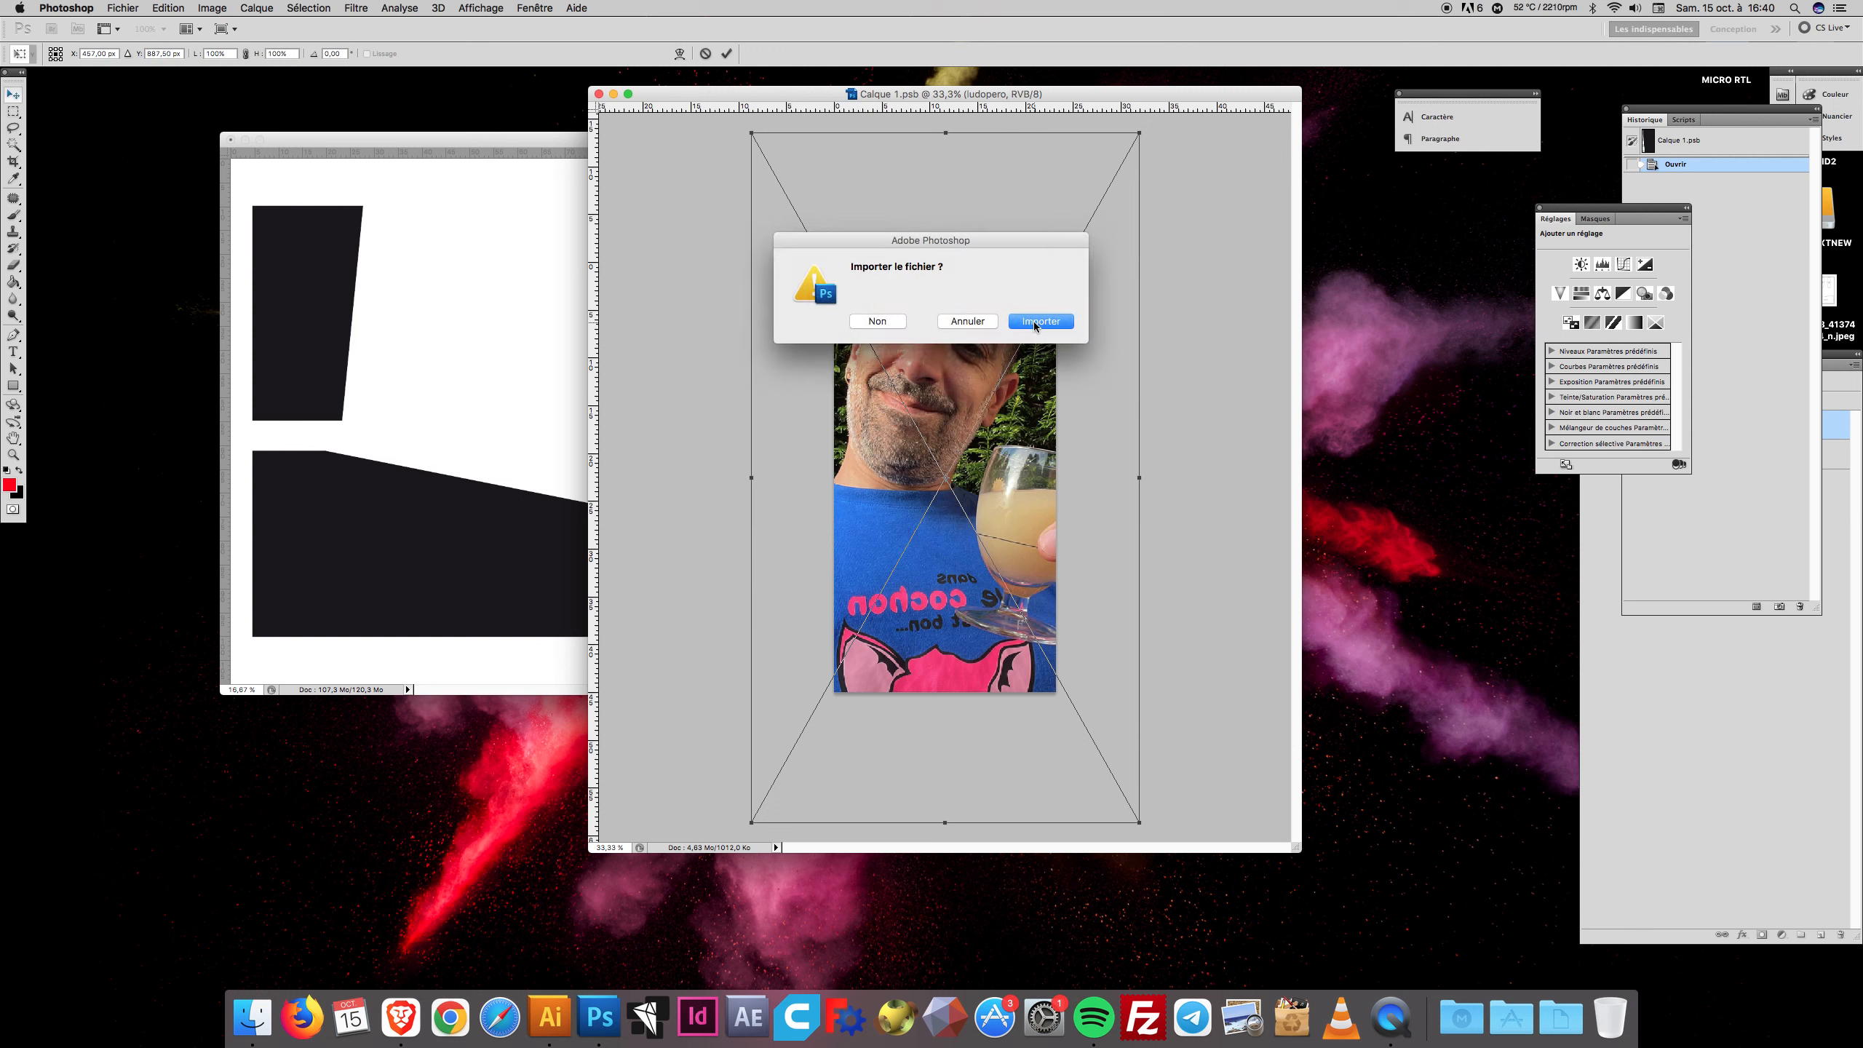
{"action": "left_click", "coordinate": [1034, 321]}
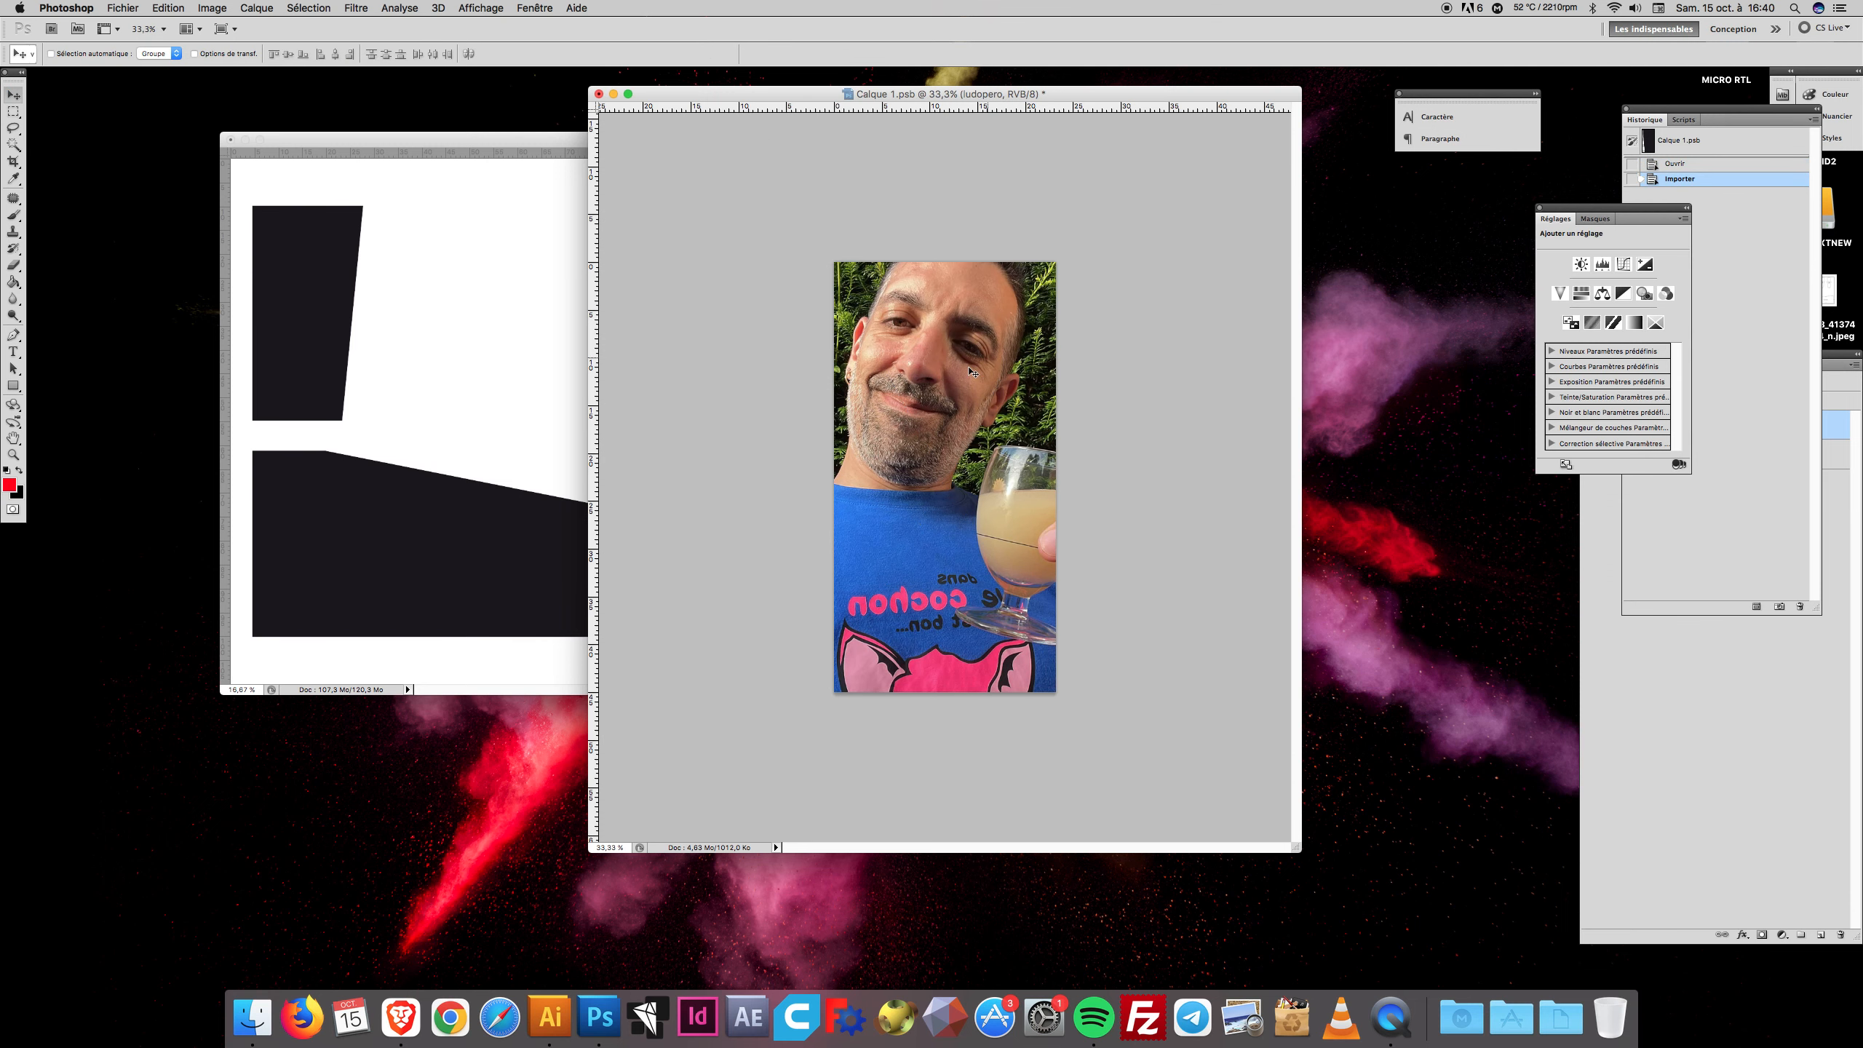
{"action": "left_click_drag", "start_coordinate": [925, 375], "coordinate": [948, 450]}
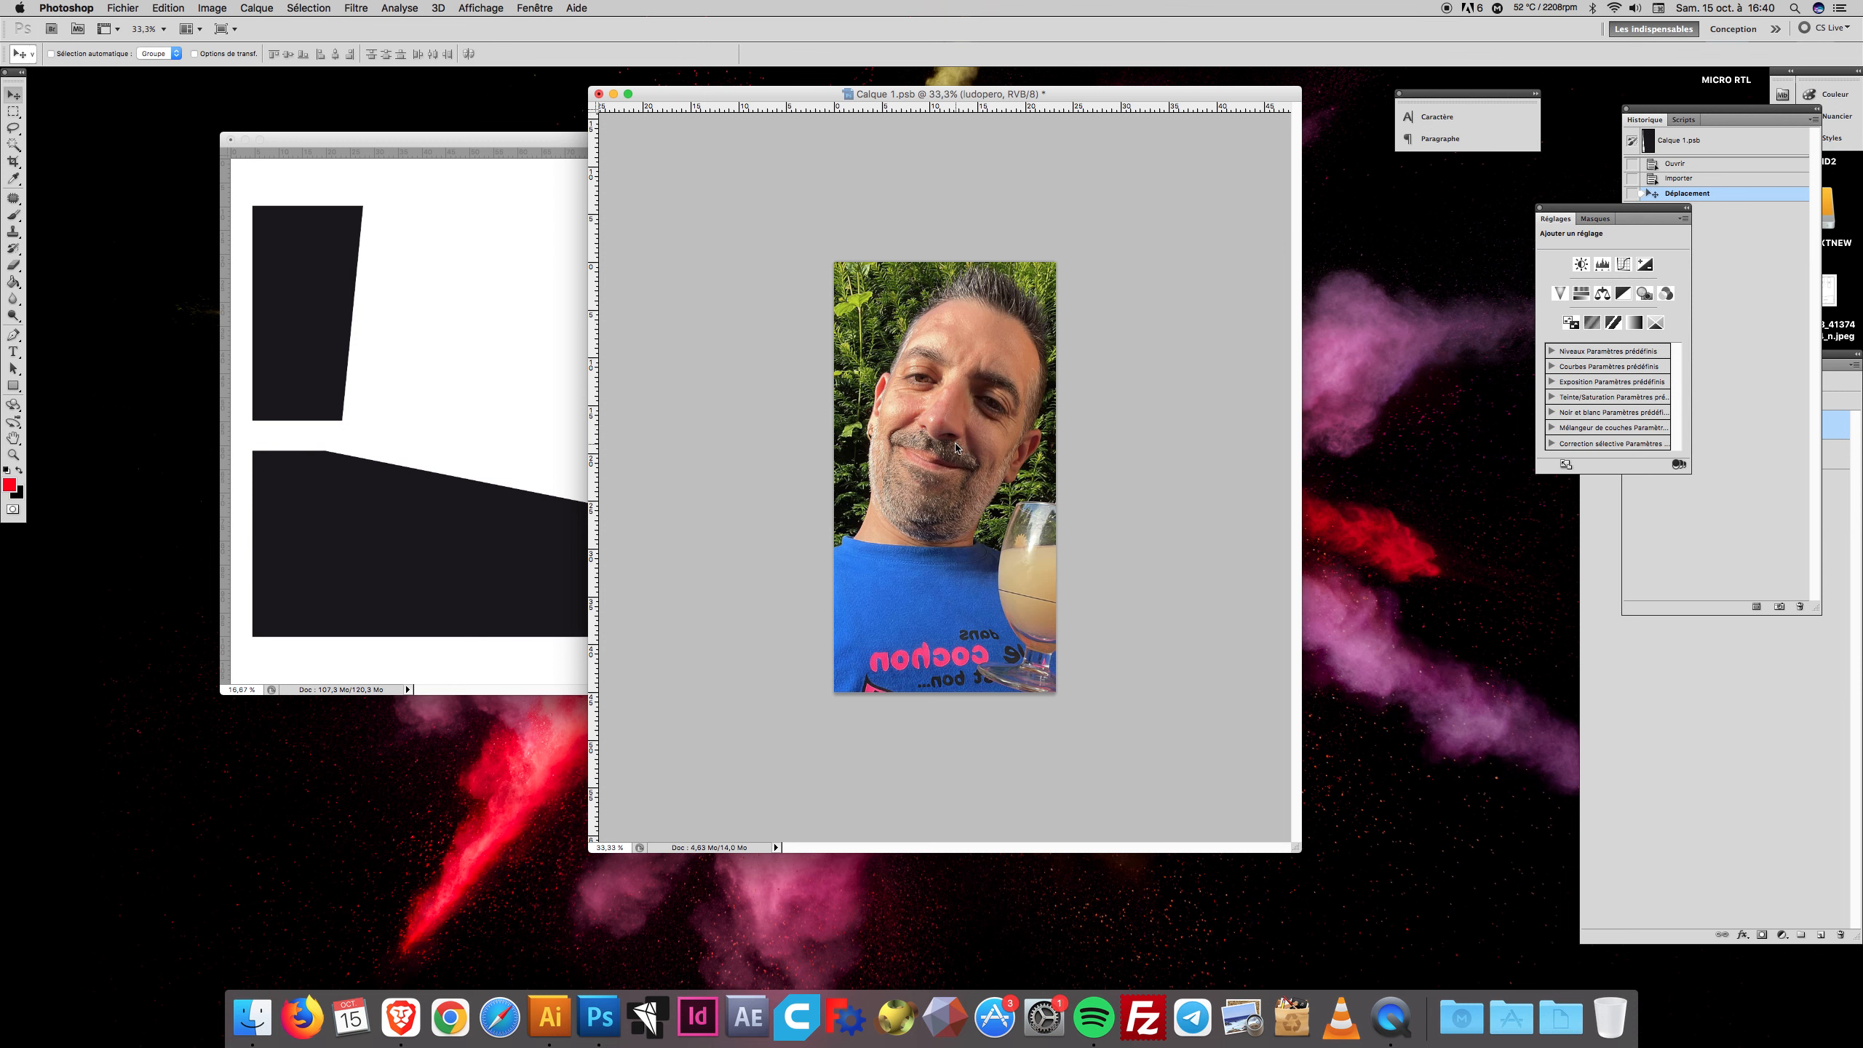
Examine the photo's detail at 200%, then view the whole panel at 50% beside the template
{"action": "left_click_drag", "start_coordinate": [748, 93], "coordinate": [732, 103]}
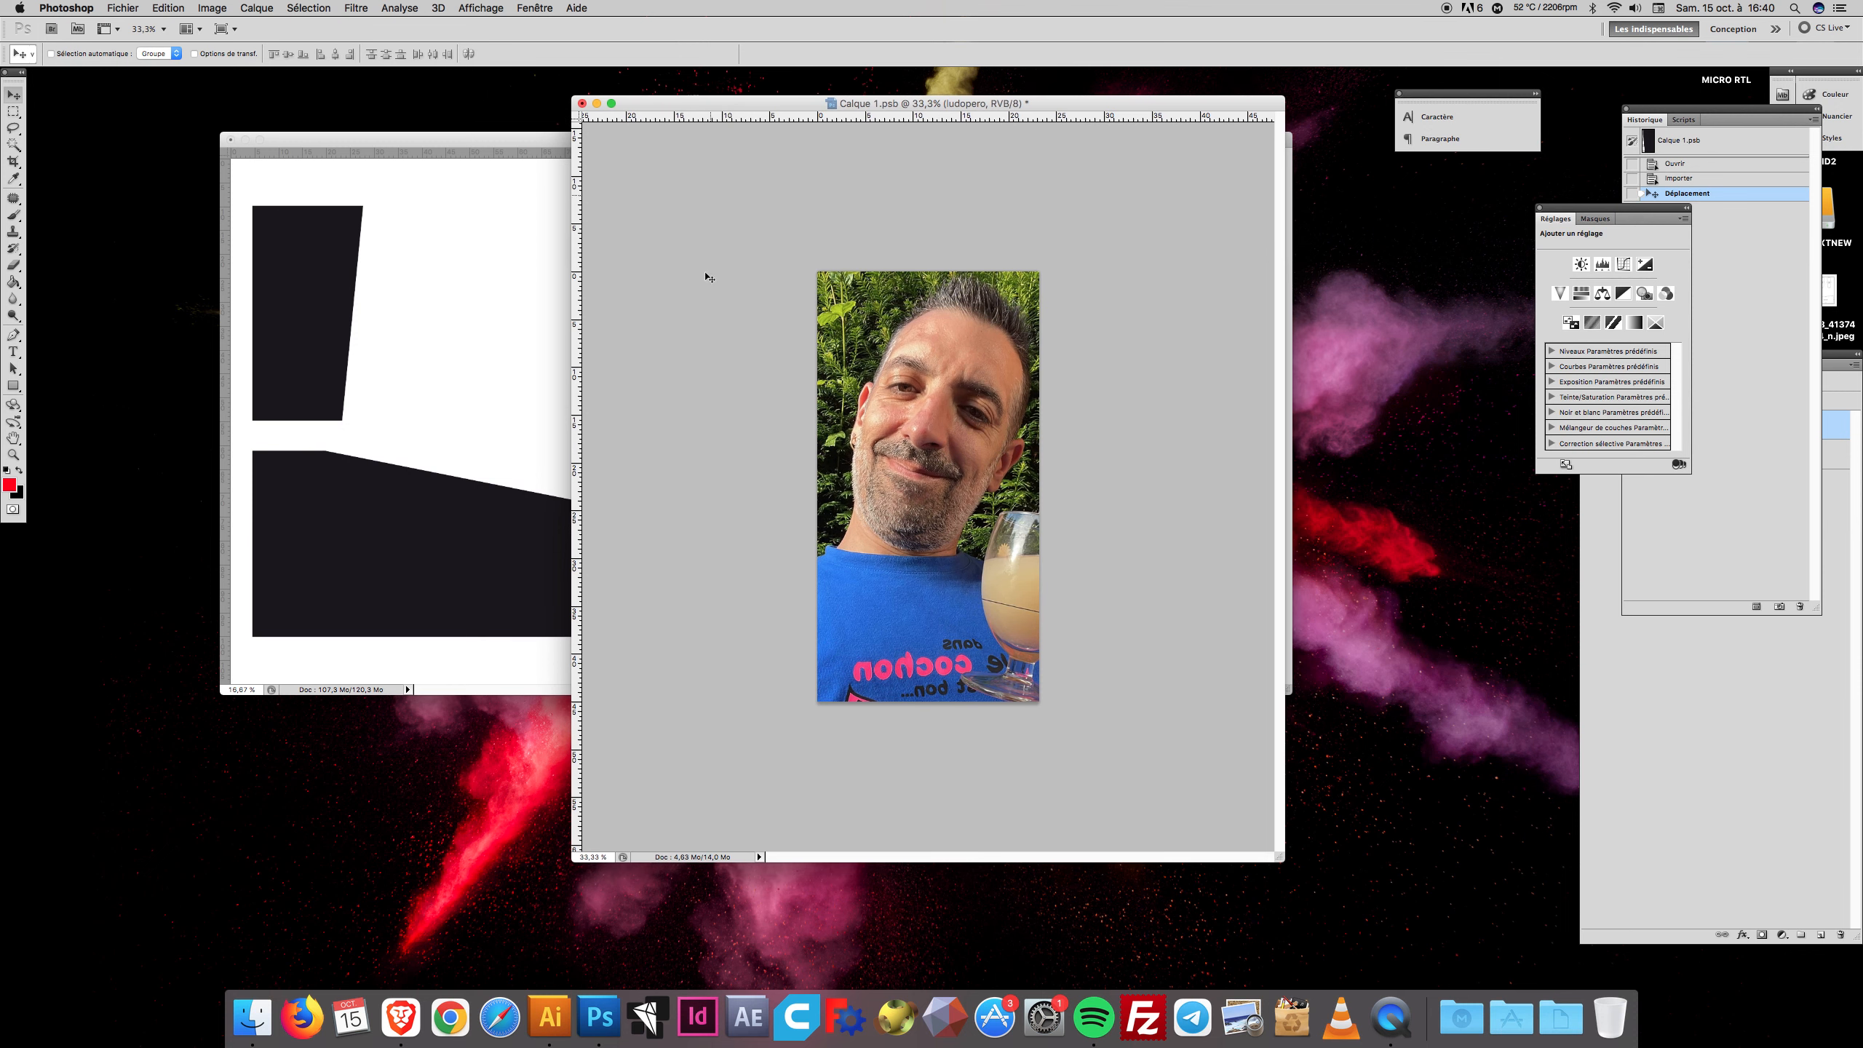
{"action": "key", "text": "super+plus"}
{"action": "key", "text": "super+plus"}
{"action": "key", "text": "super+plus"}
{"action": "key", "text": "super+plus"}
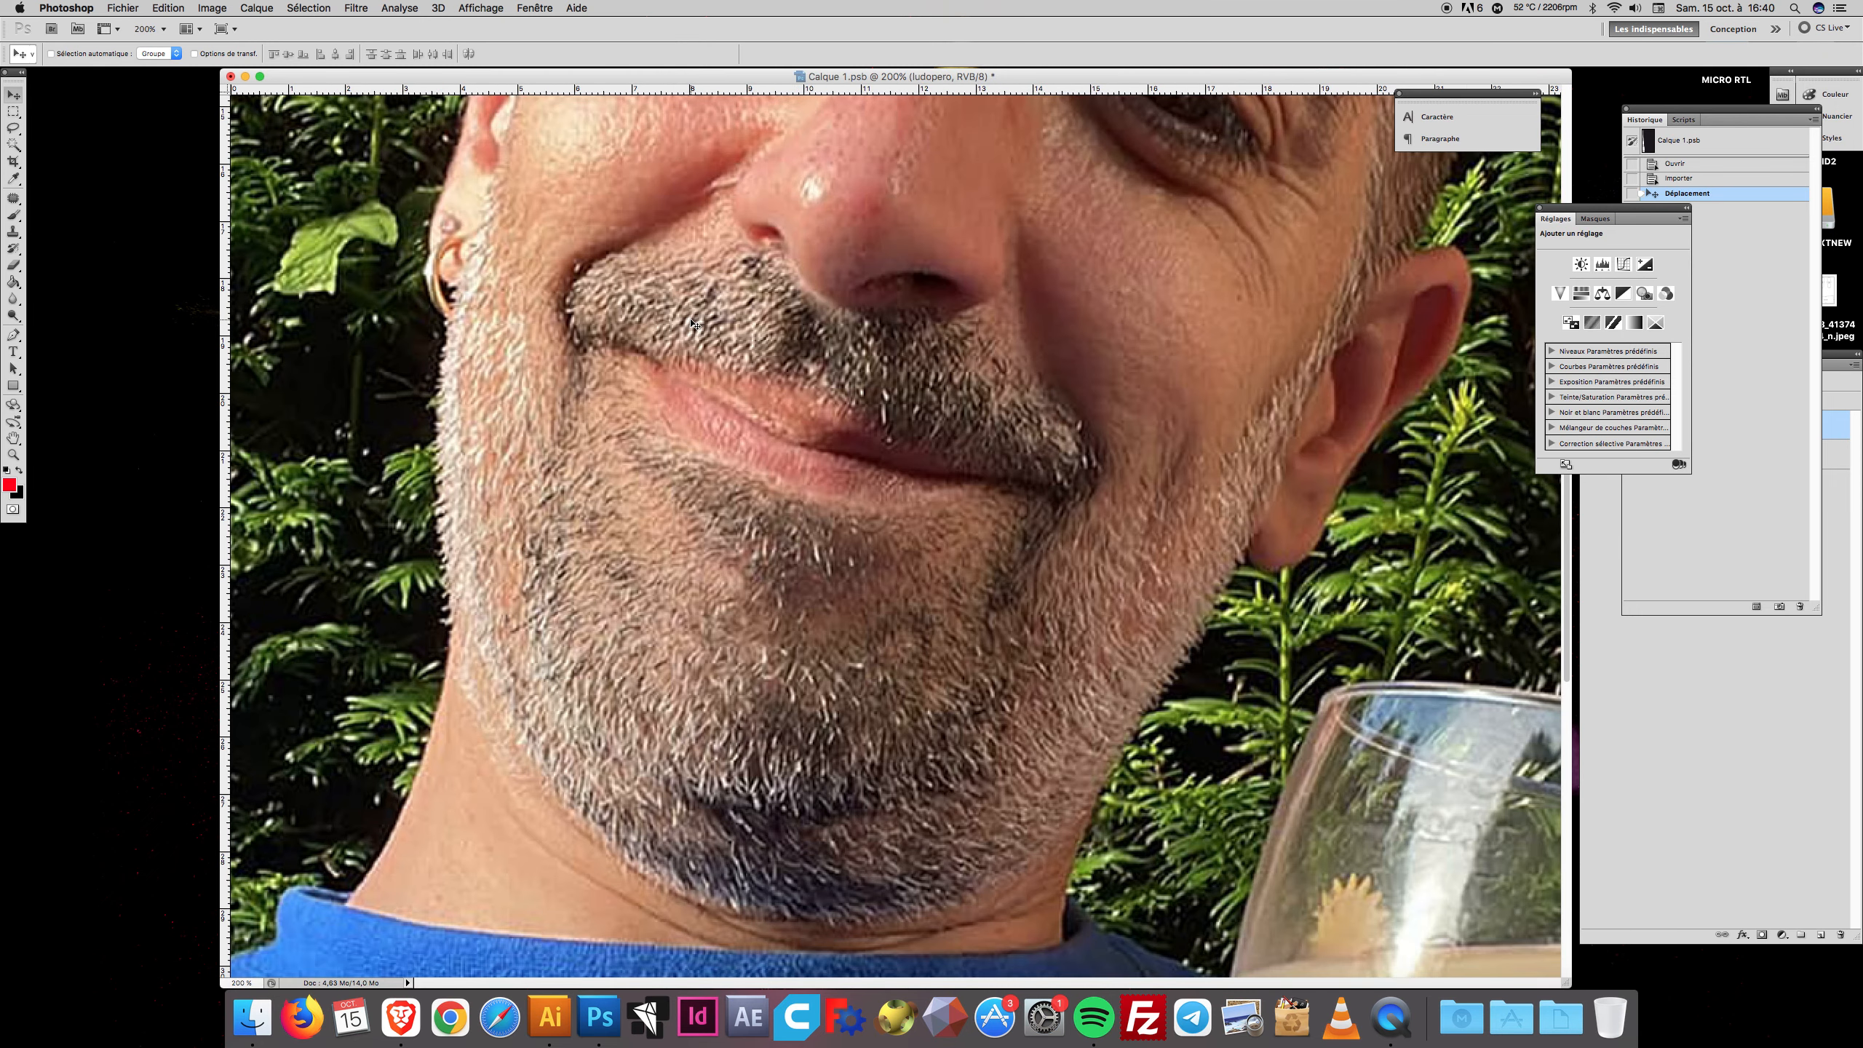
{"action": "key", "text": "super+minus"}
{"action": "key", "text": "super+minus"}
{"action": "key", "text": "super+minus"}
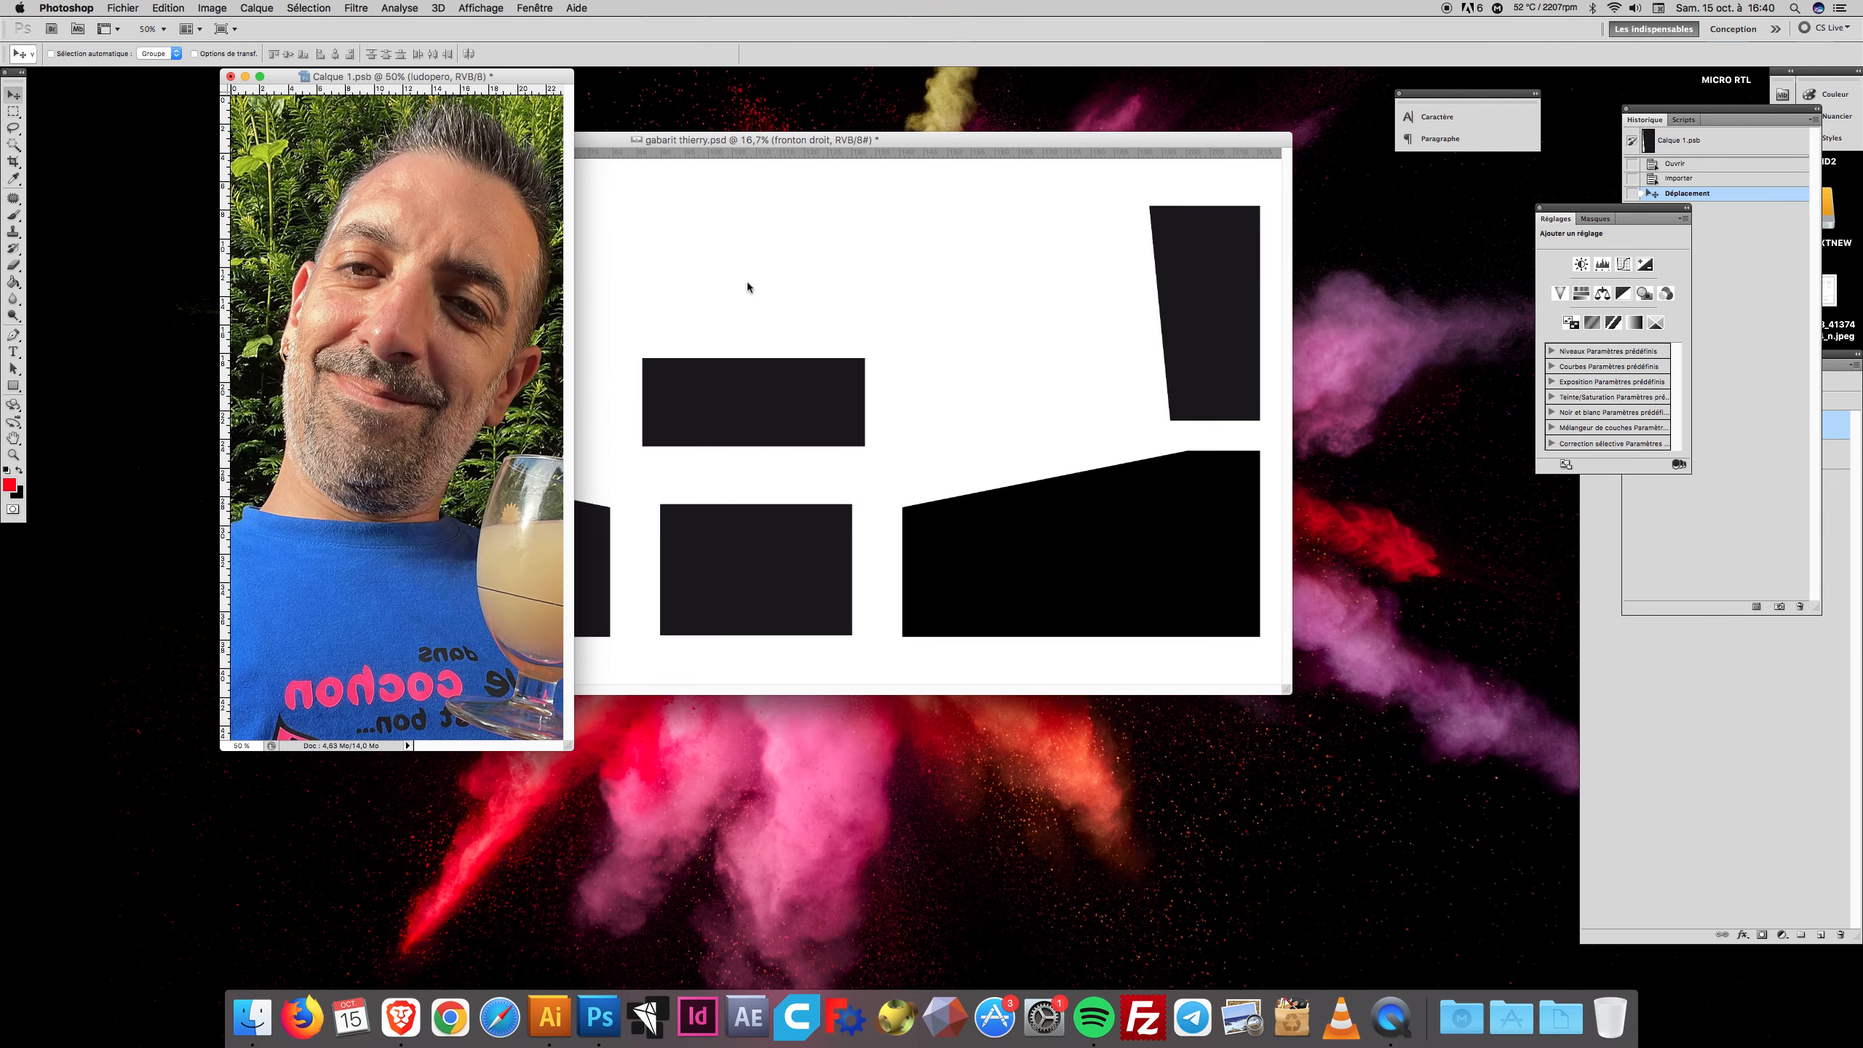
{"action": "left_click_drag", "start_coordinate": [552, 77], "coordinate": [971, 123]}
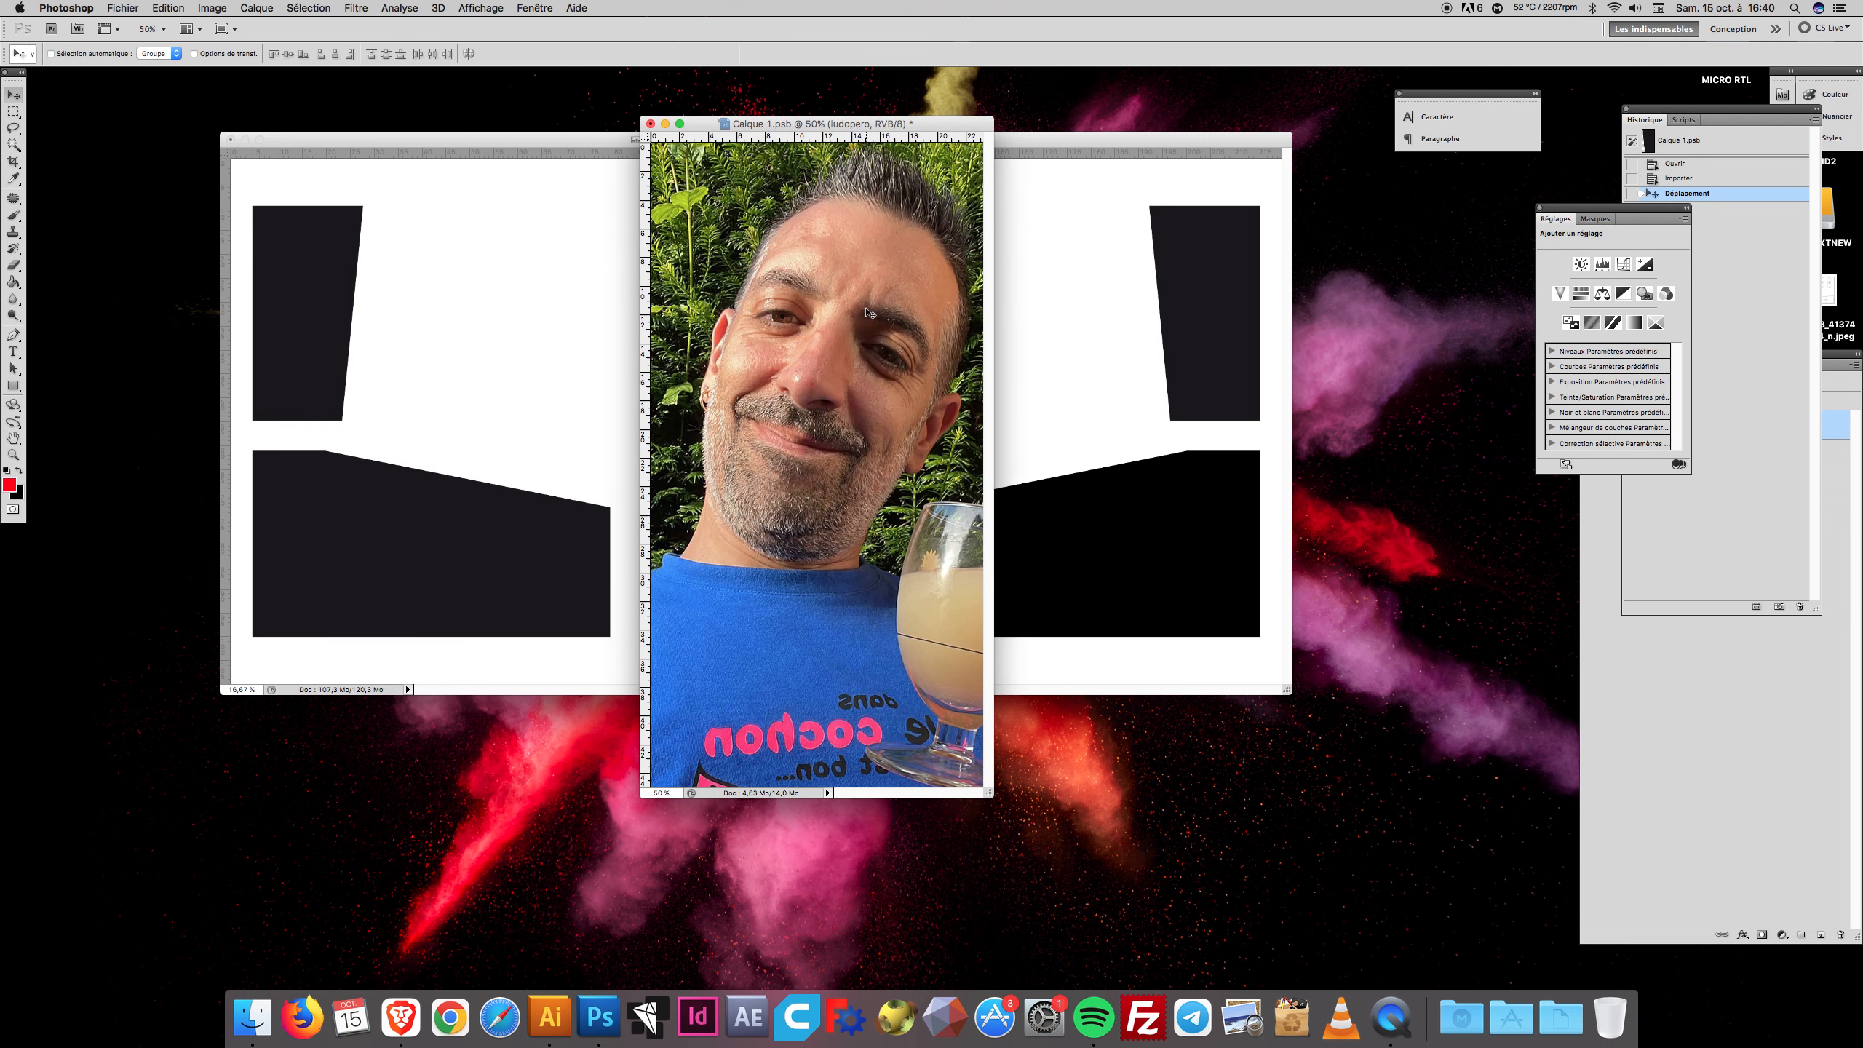
Save the fronton droit contents to update the template, and close that document
{"action": "left_click", "coordinate": [123, 7]}
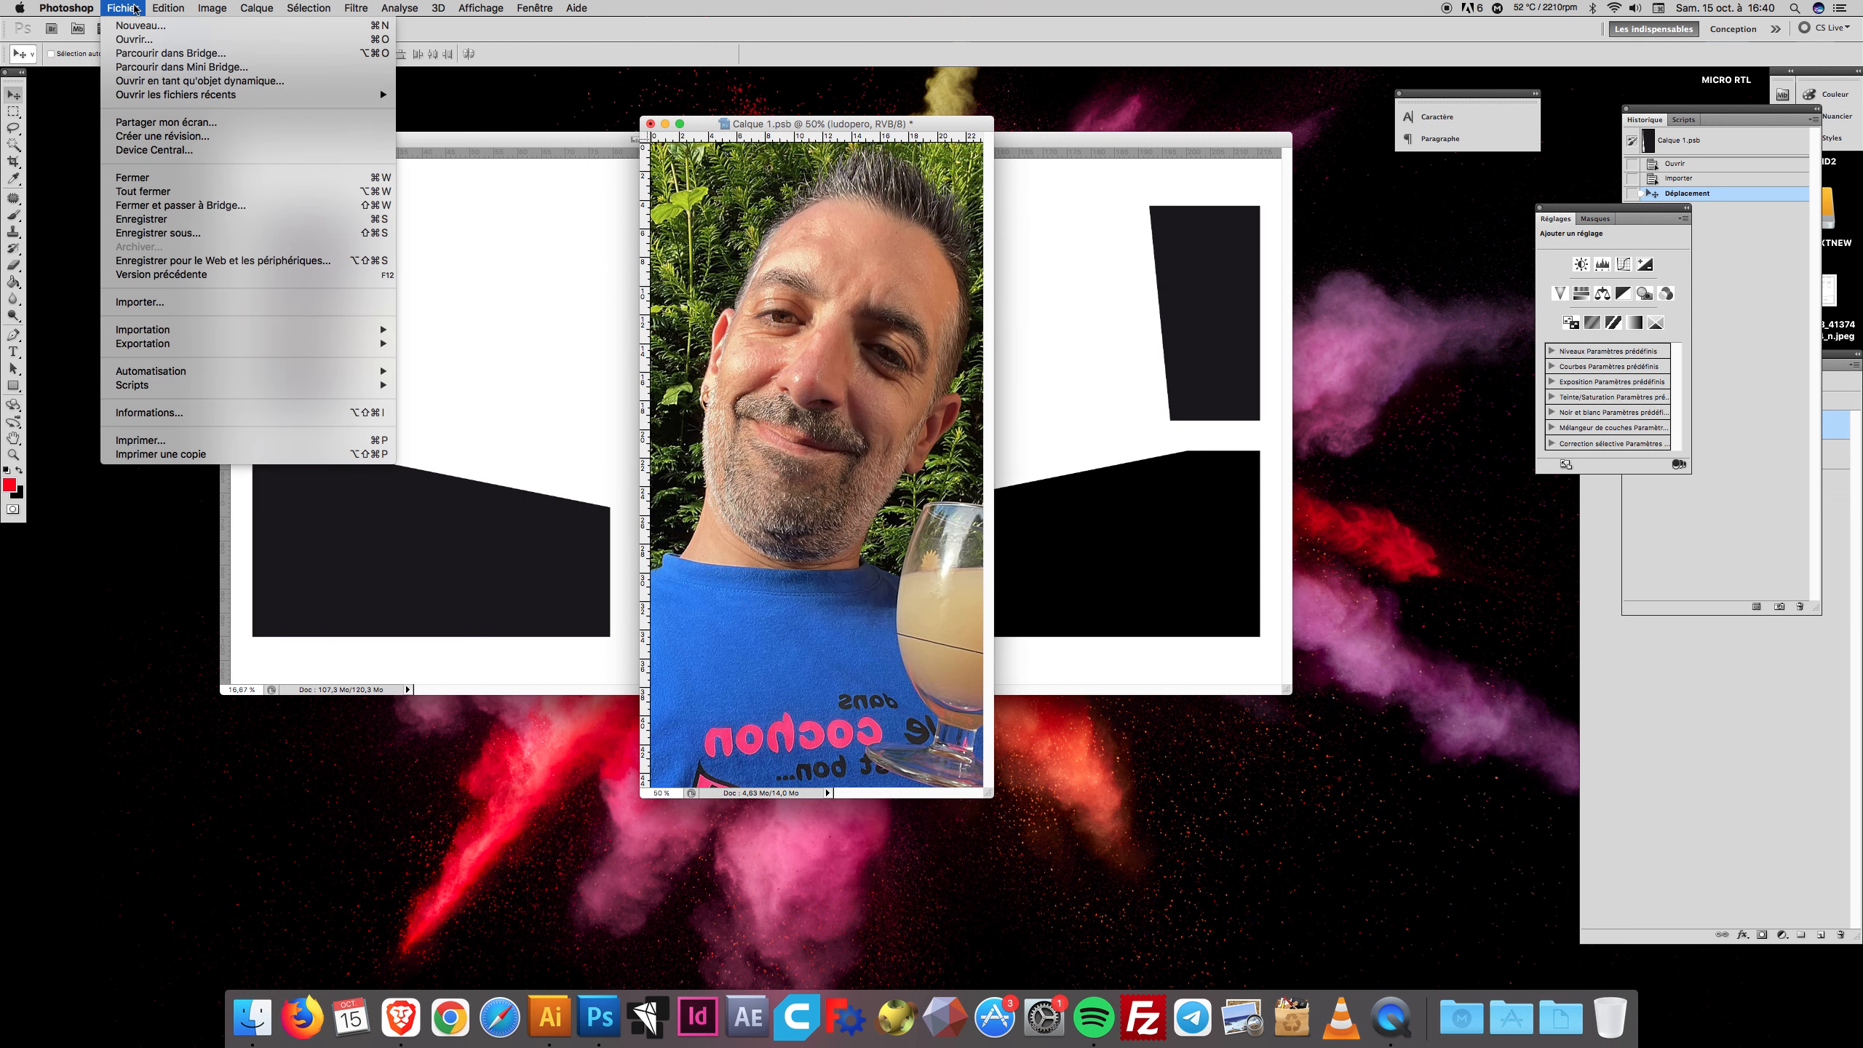
{"action": "left_click", "coordinate": [130, 219]}
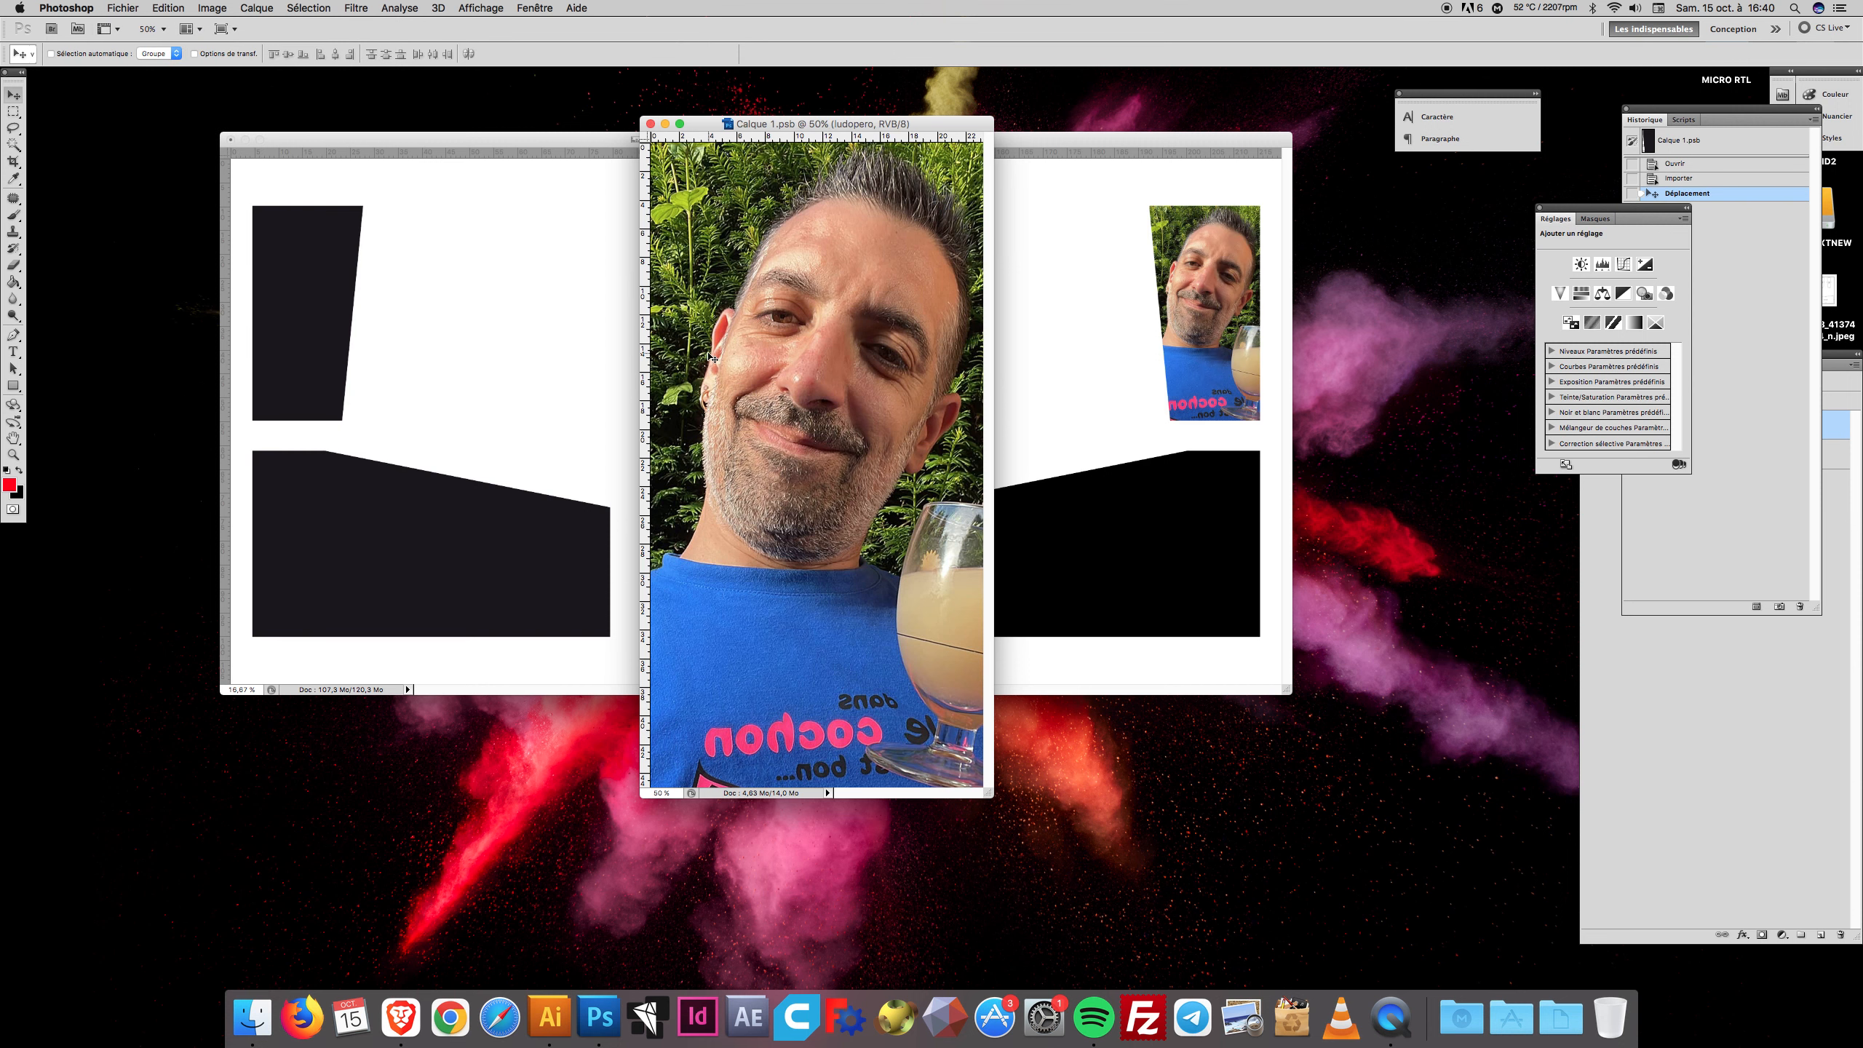
{"action": "key", "text": "super+w"}
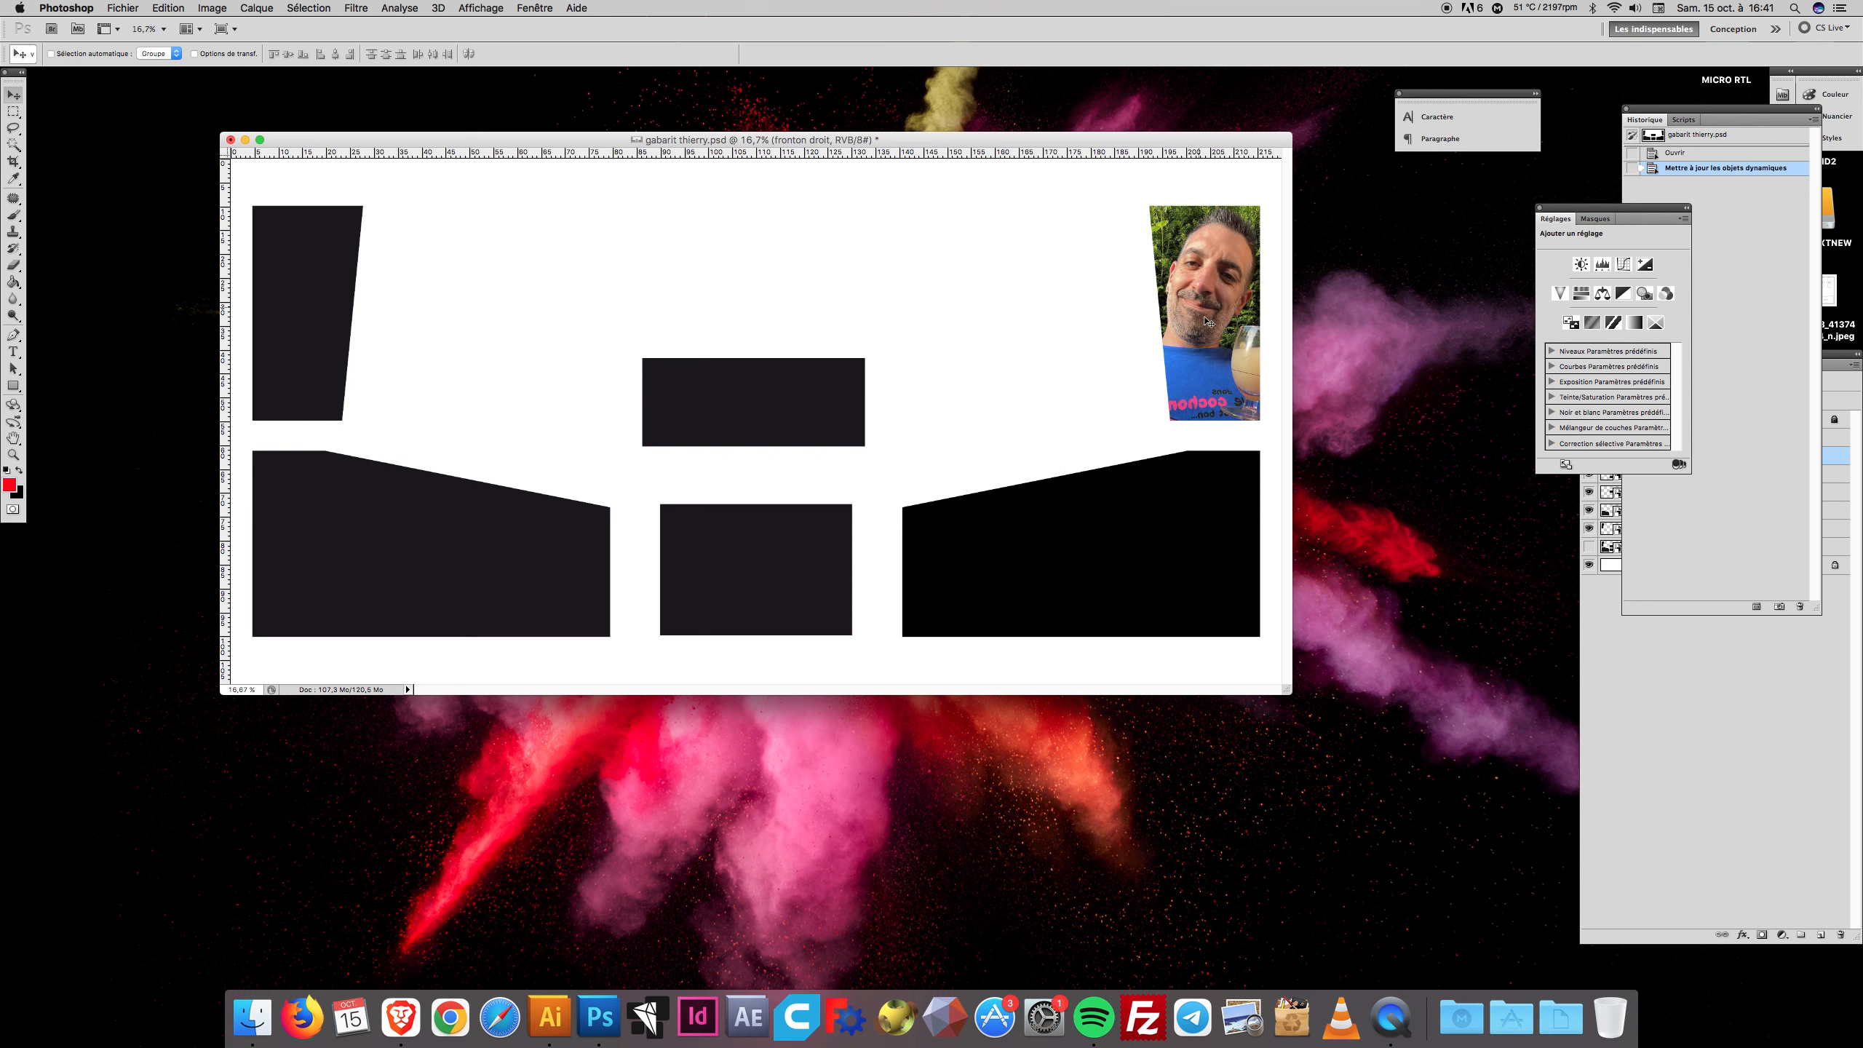
Hide and show the locked mask layer to compare the fronton droit photo with and without masking
{"action": "left_click", "coordinate": [1627, 673]}
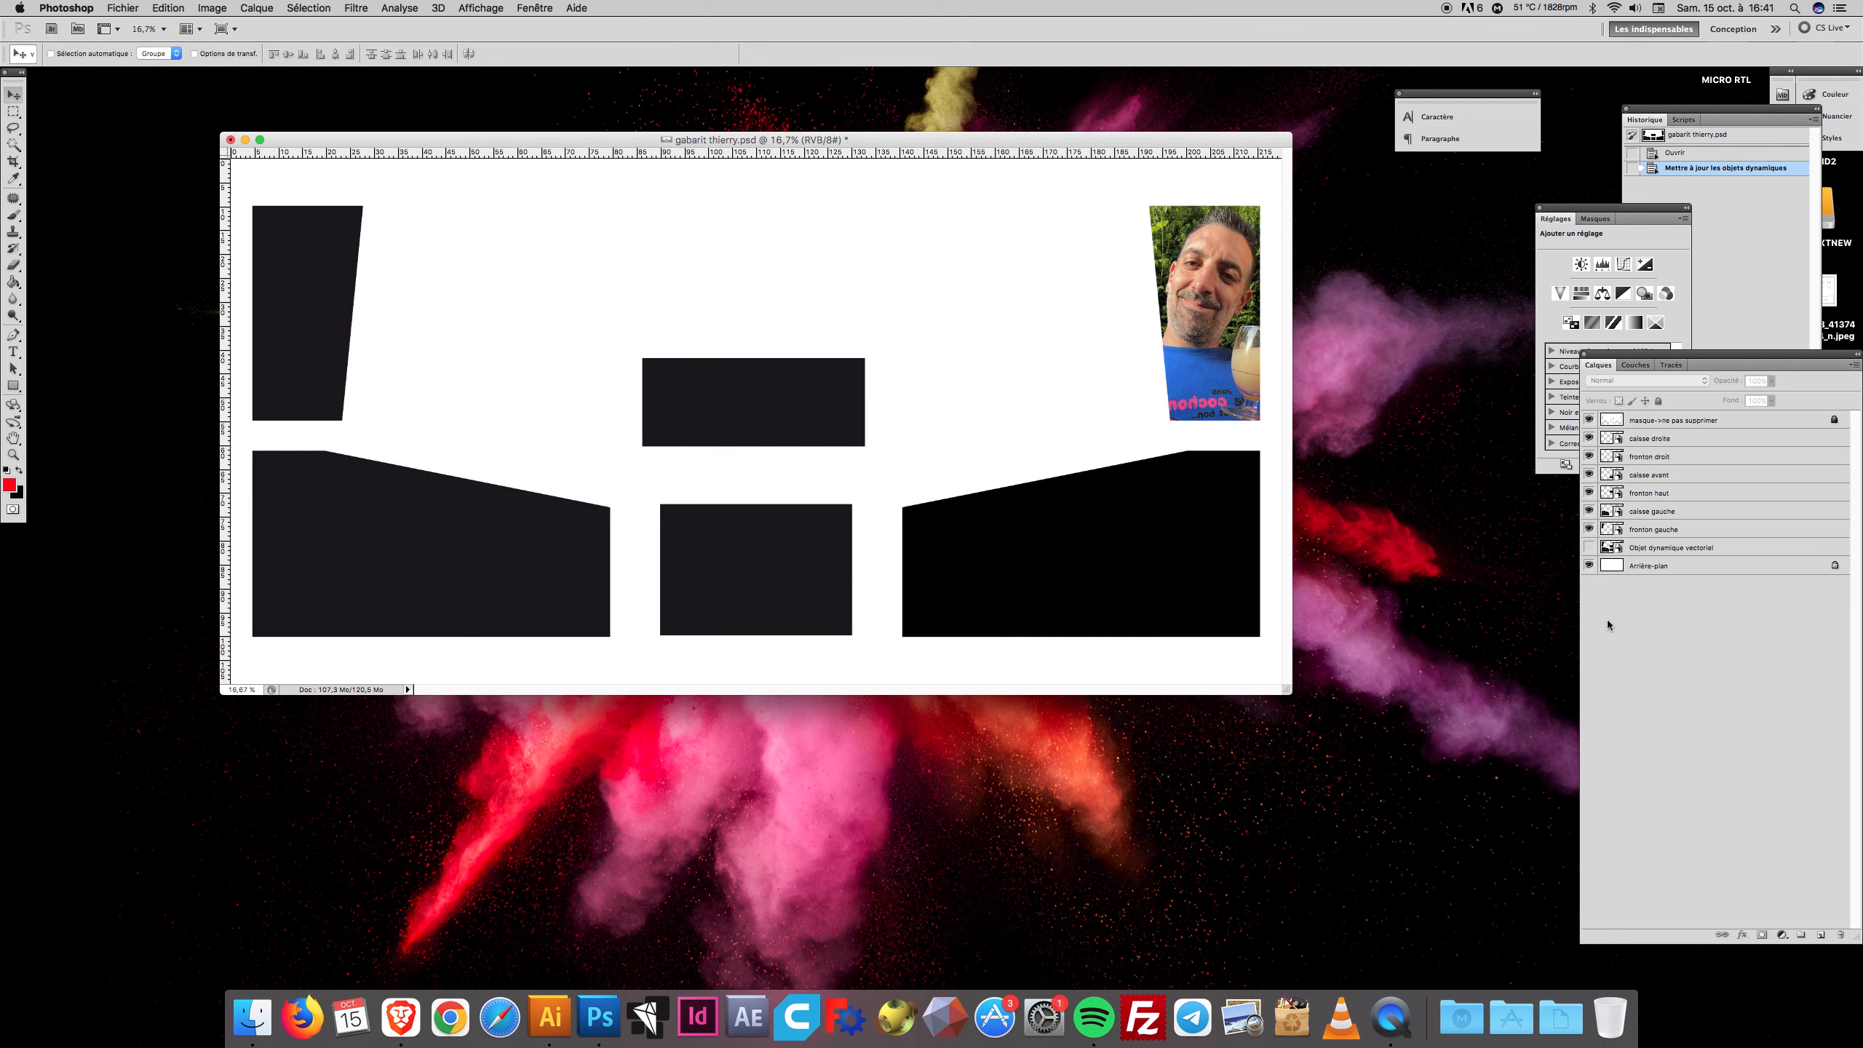
{"action": "left_click", "coordinate": [1589, 420]}
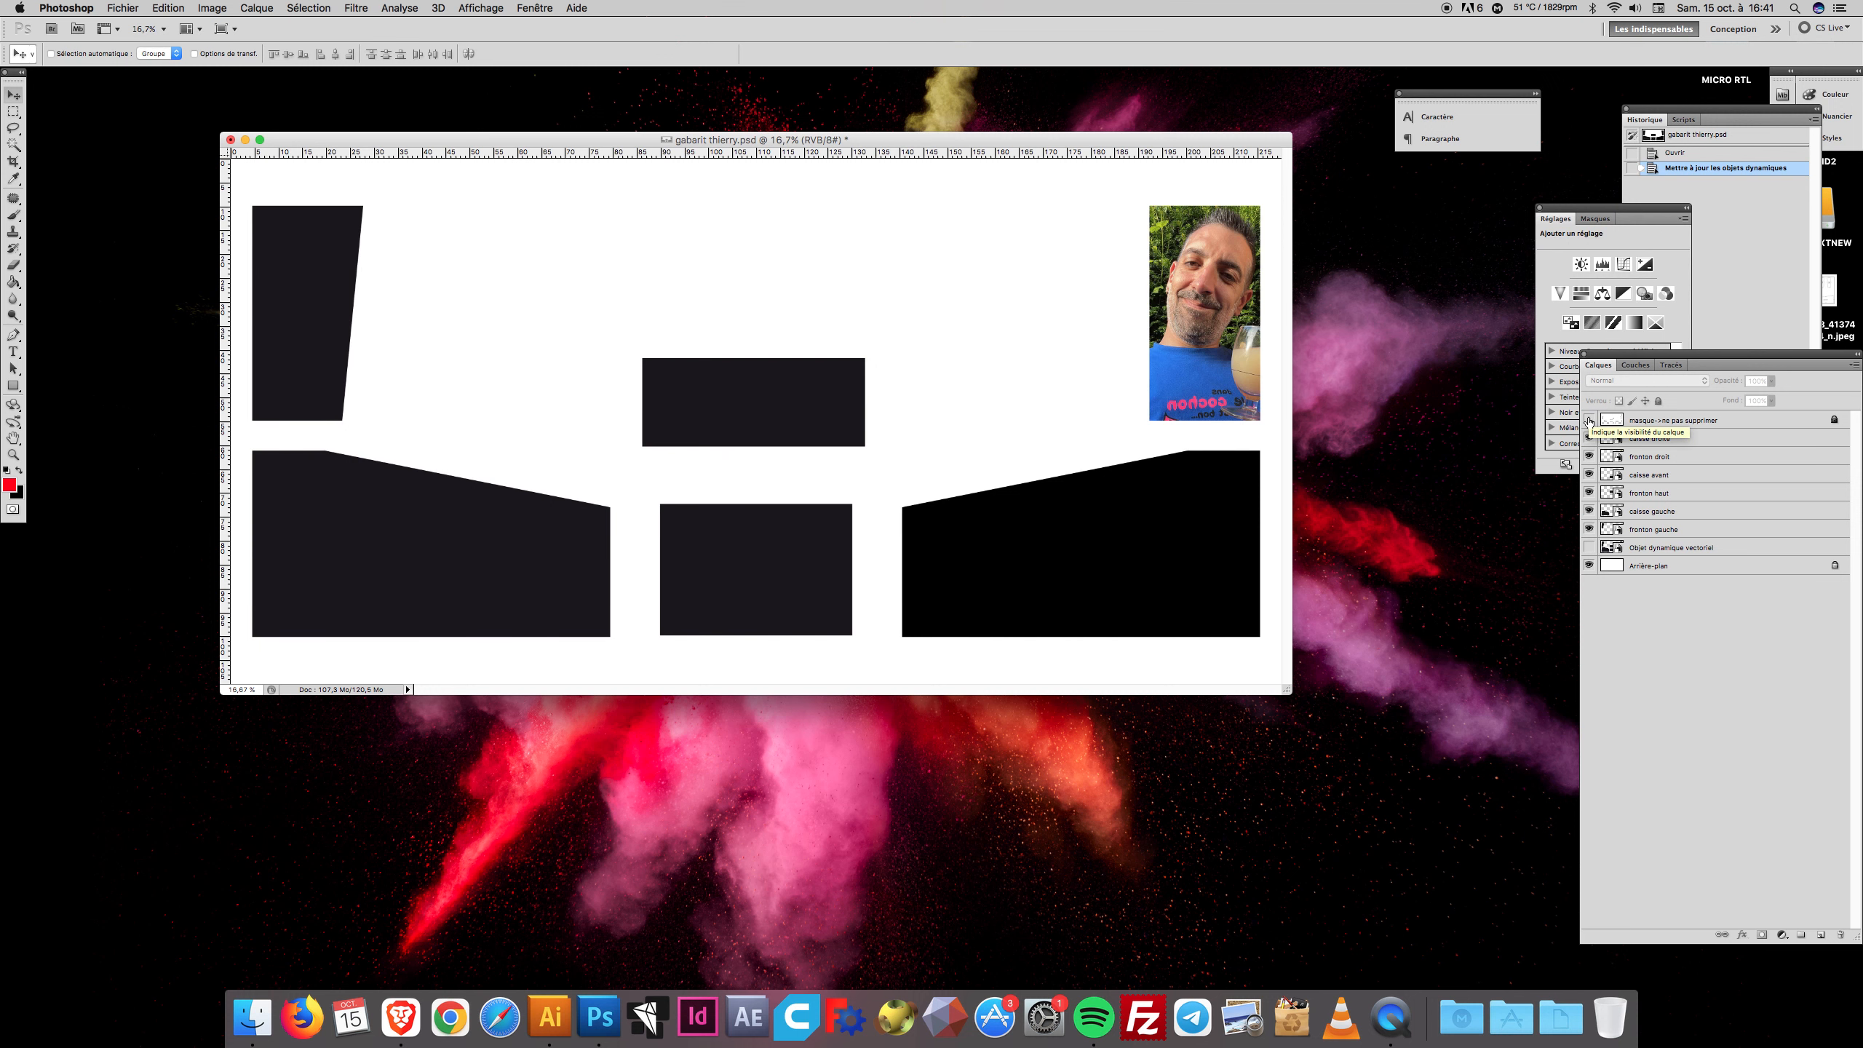
{"action": "left_click", "coordinate": [1588, 421]}
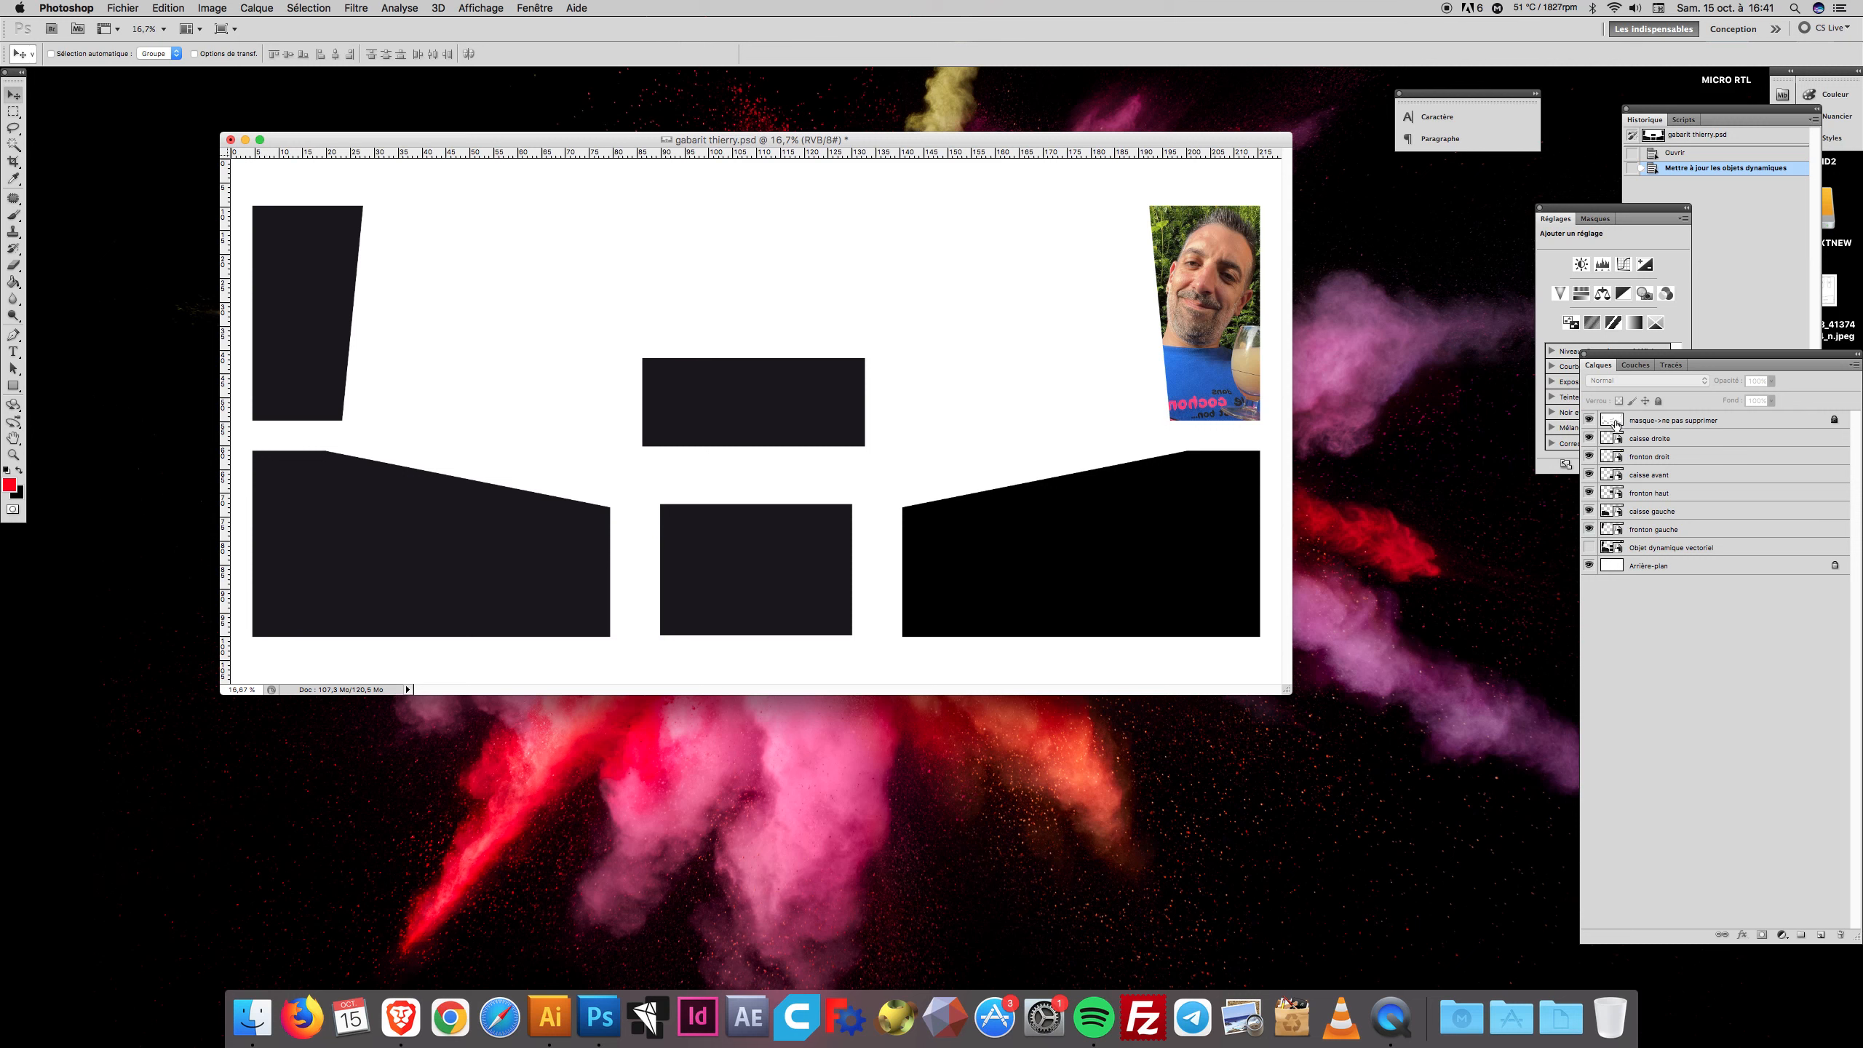